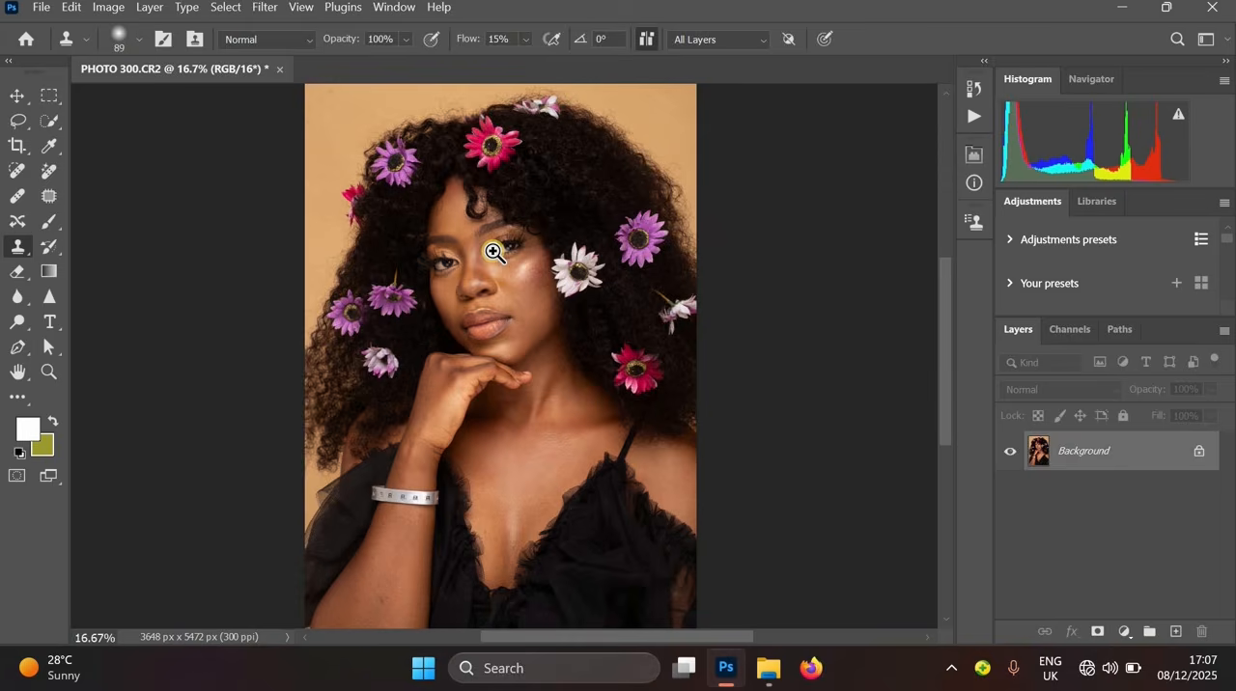
- Zoom and pan around the hair outline to examine the flyaway strands against the background
{"action": "left_click", "coordinate": [493, 252]}
{"action": "left_click", "coordinate": [565, 221]}
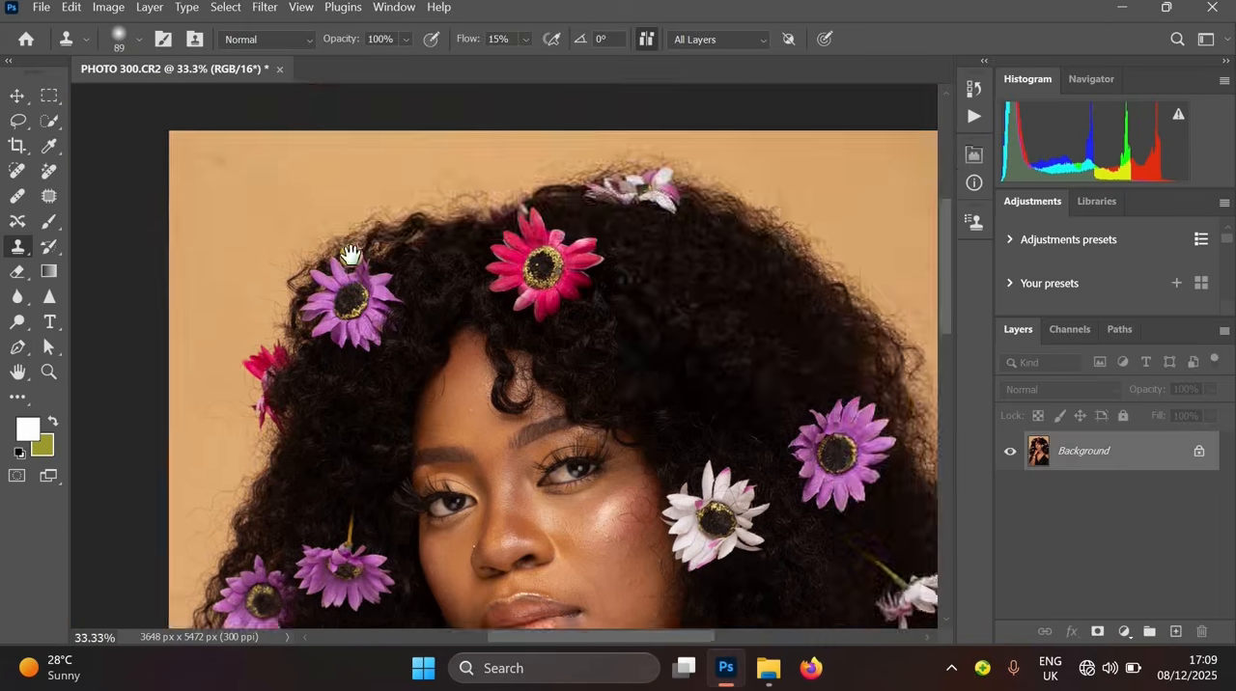
{"action": "left_click_drag", "start_coordinate": [349, 254], "coordinate": [451, 93]}
{"action": "left_click", "coordinate": [362, 310]}
{"action": "left_click", "coordinate": [362, 311]}
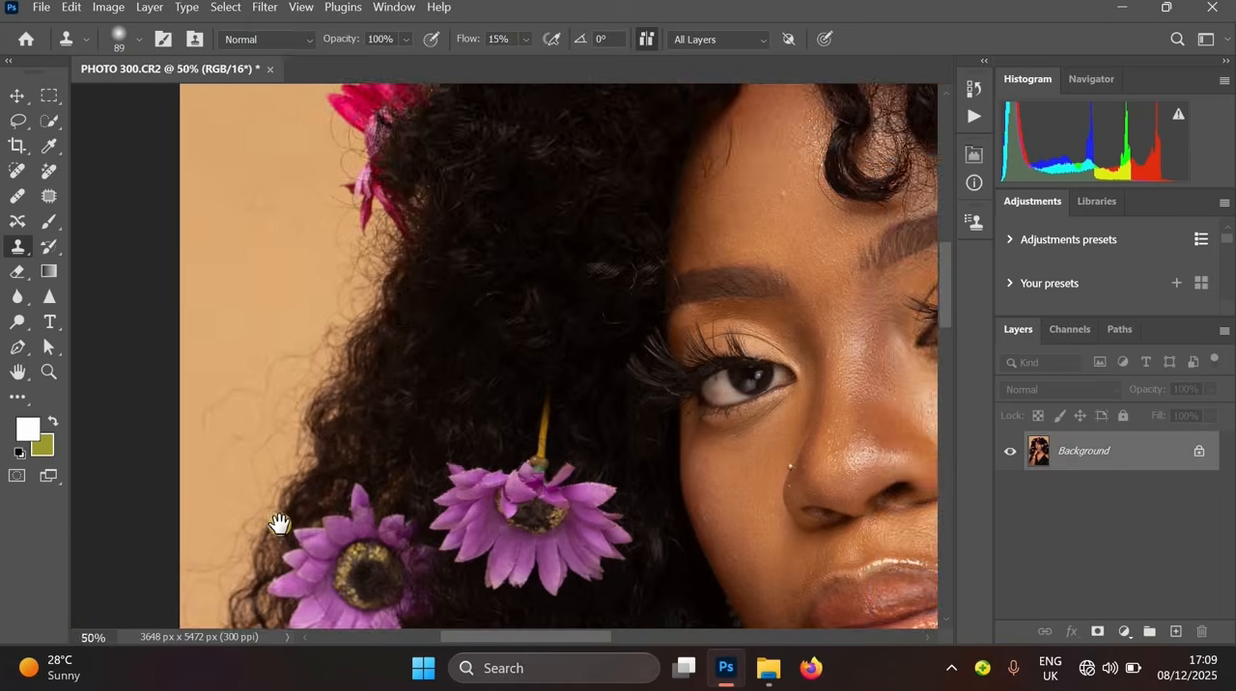
{"action": "left_click_drag", "start_coordinate": [413, 337], "coordinate": [545, 158]}
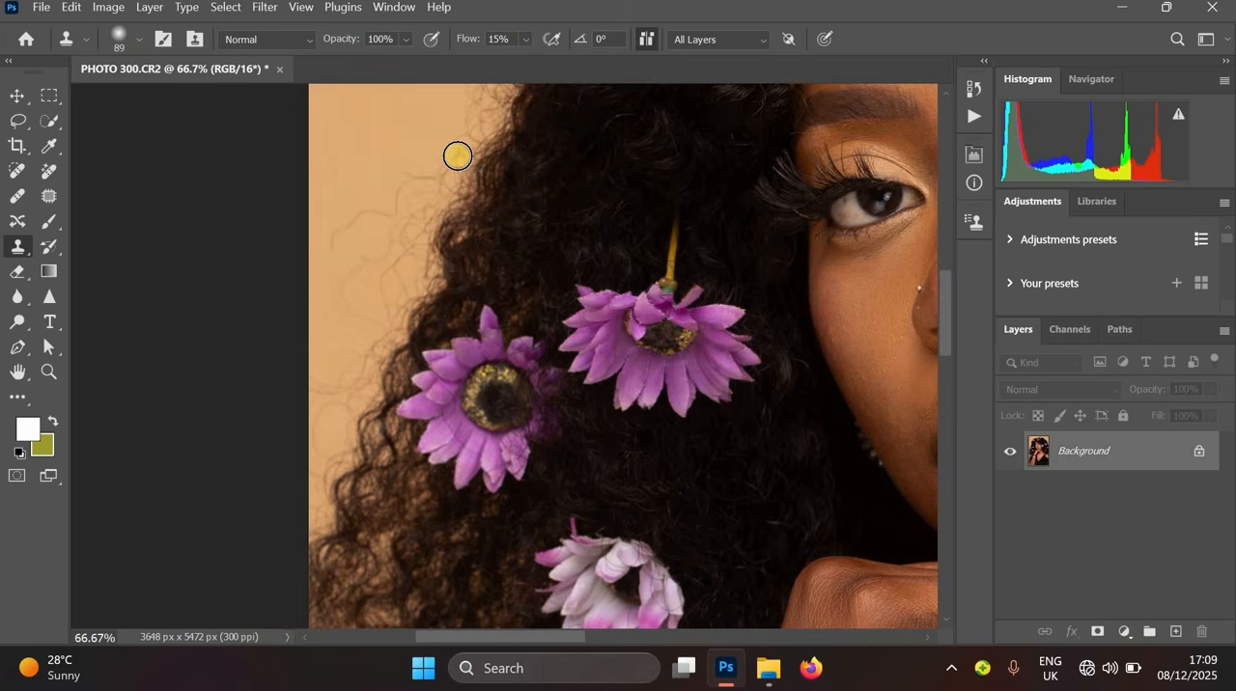
{"action": "left_click", "coordinate": [455, 251]}
{"action": "left_click_drag", "start_coordinate": [506, 219], "coordinate": [393, 467]}
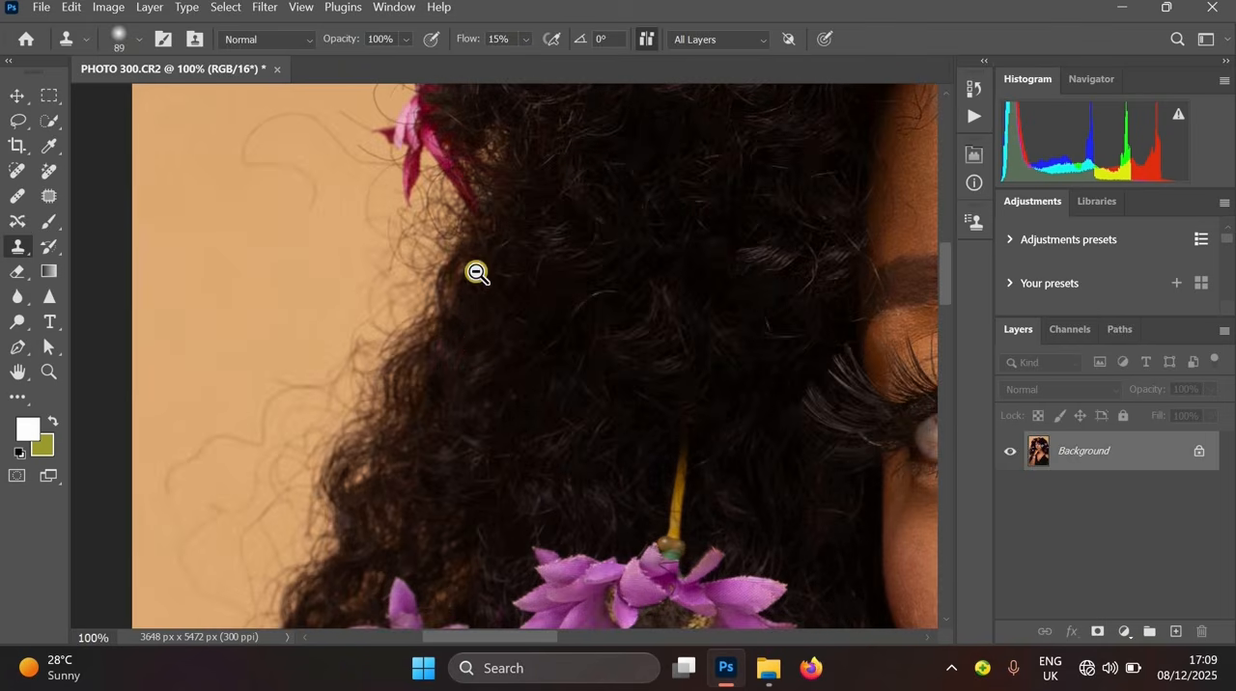
{"action": "left_click", "coordinate": [476, 273], "text": "alt"}
{"action": "left_click", "coordinate": [476, 273], "text": "alt"}
{"action": "left_click_drag", "start_coordinate": [533, 273], "coordinate": [386, 481]}
{"action": "left_click", "coordinate": [555, 257], "text": "alt"}
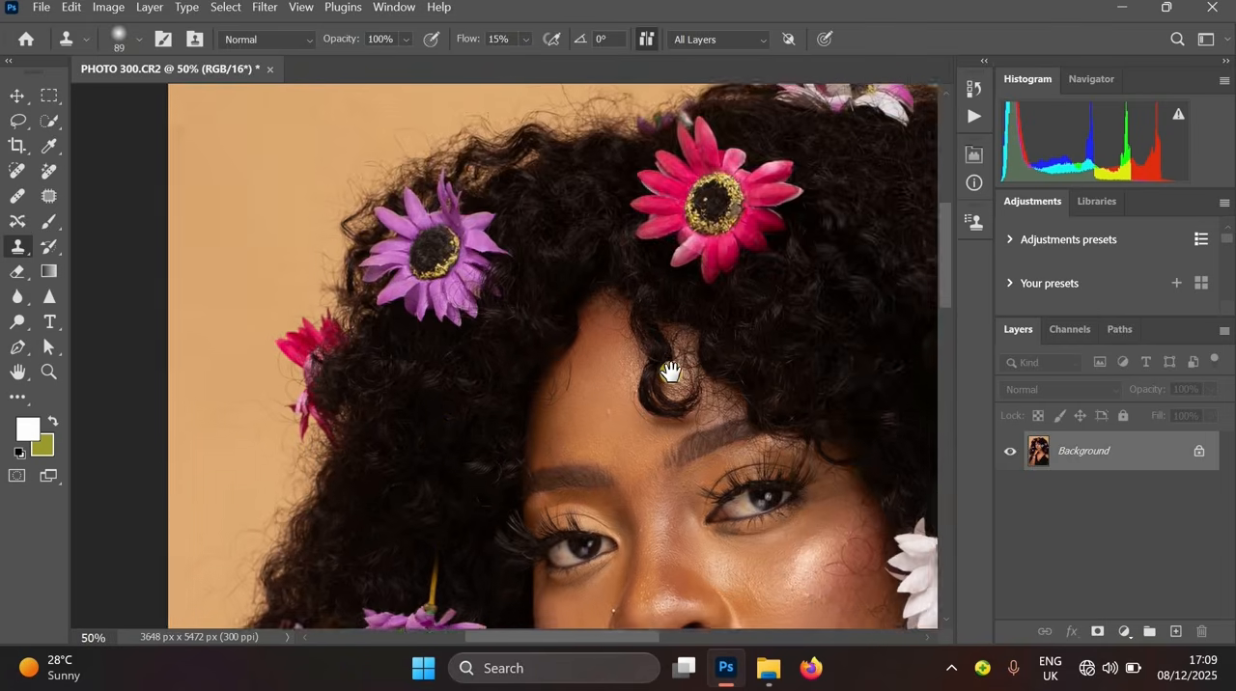
{"action": "left_click_drag", "start_coordinate": [658, 355], "coordinate": [581, 310]}
{"action": "left_click_drag", "start_coordinate": [731, 247], "coordinate": [605, 314]}
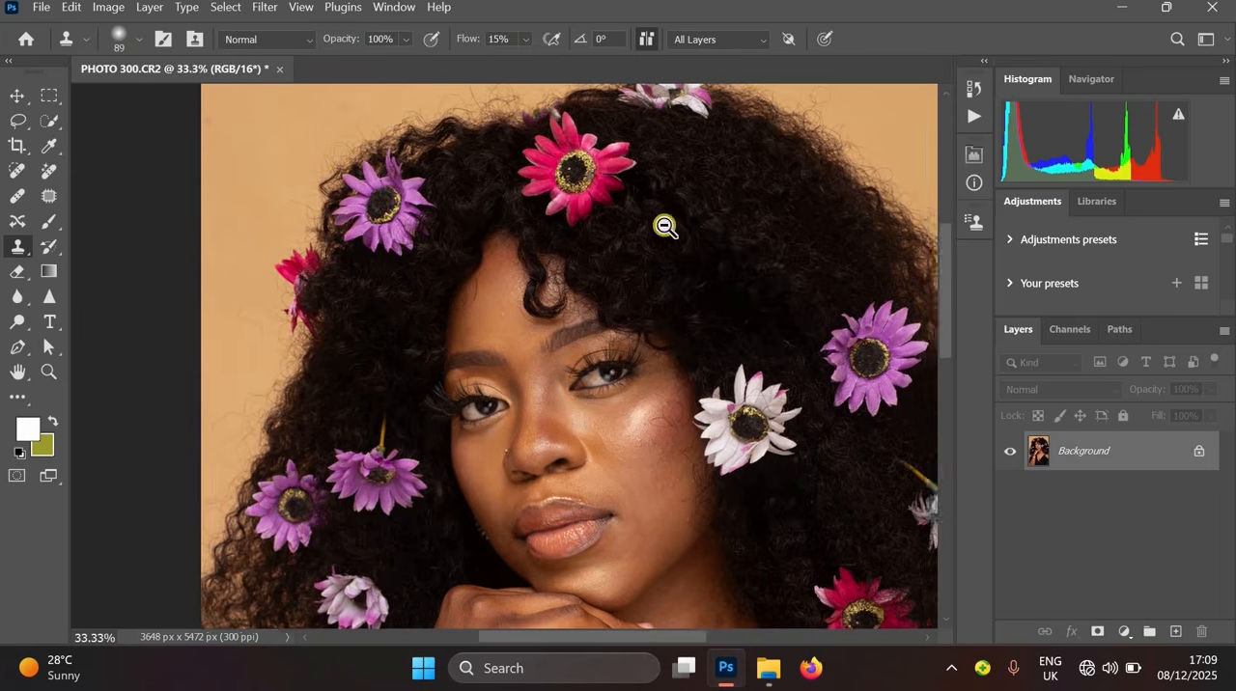
{"action": "left_click", "coordinate": [665, 225], "text": "alt"}
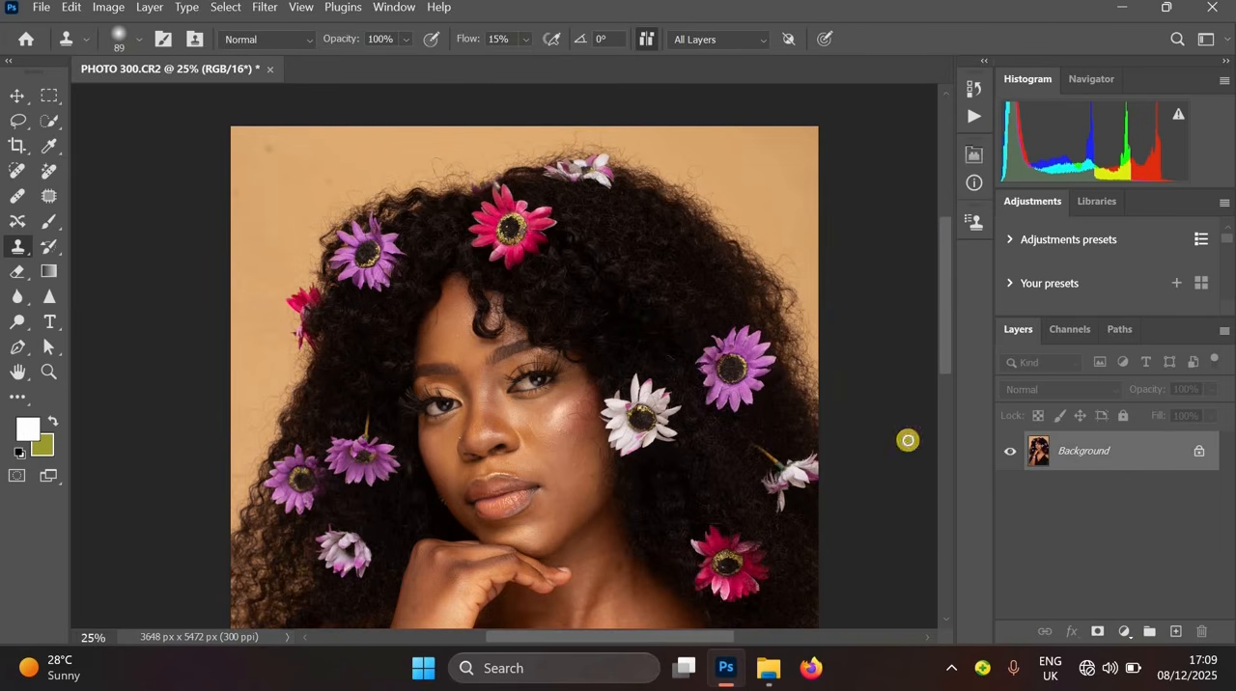
- Duplicate the Background layer and select the subject on the new layer
{"action": "key", "text": "ctrl+j"}
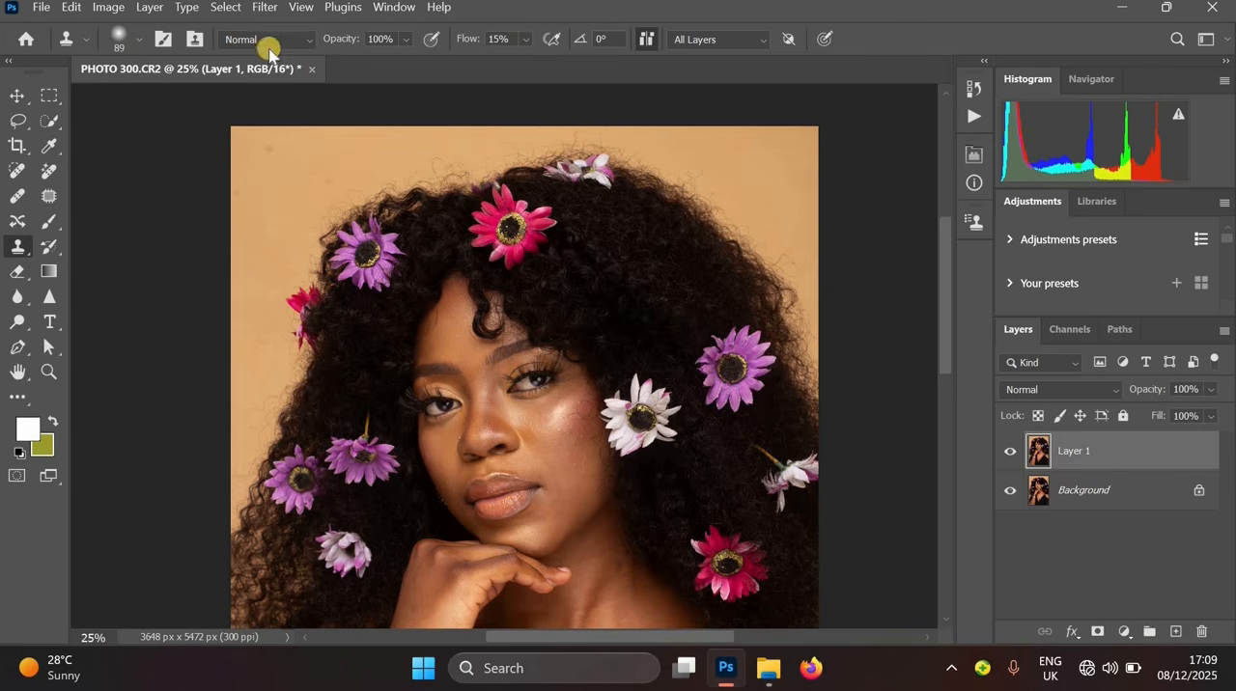
{"action": "left_click", "coordinate": [224, 8]}
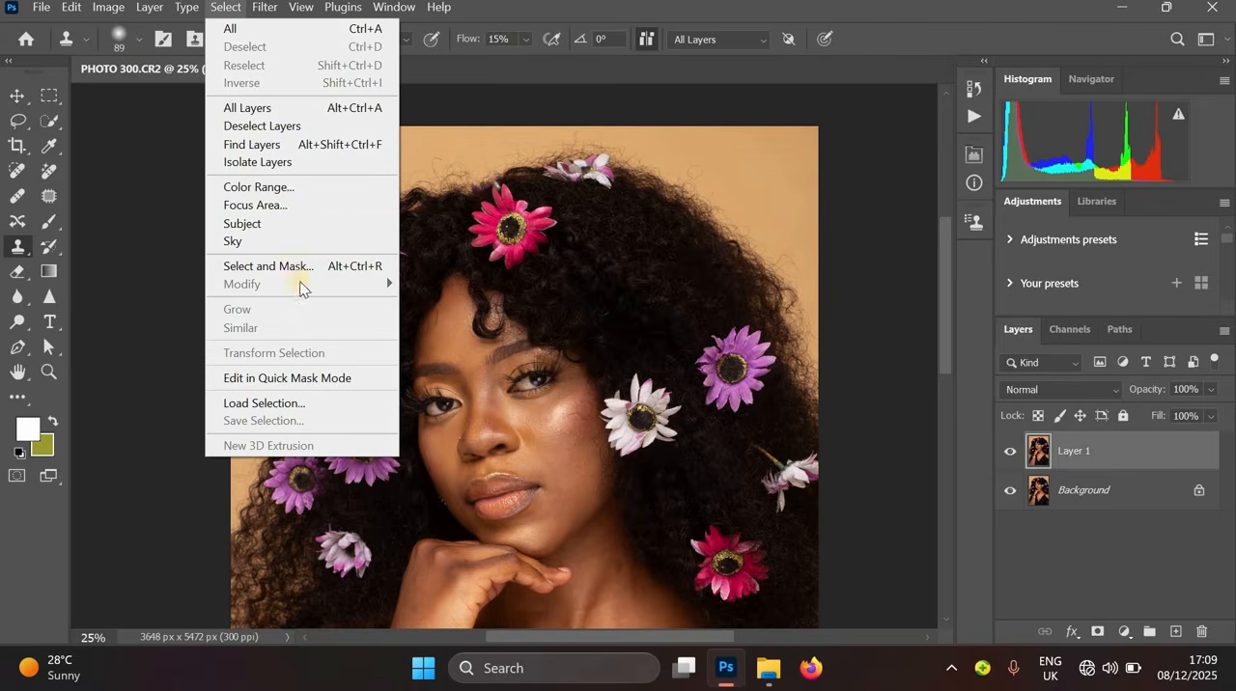
{"action": "left_click", "coordinate": [271, 224]}
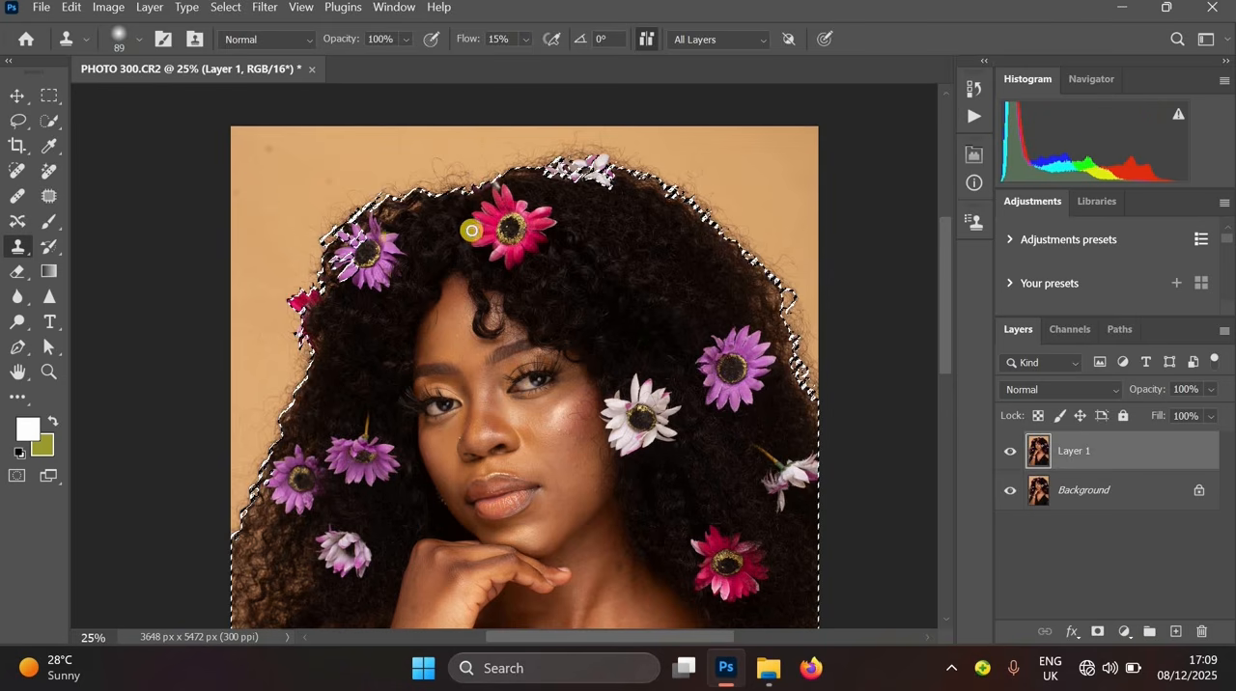
- Invert the subject selection so only the background around the hair is selected
{"action": "left_click_drag", "start_coordinate": [460, 240], "coordinate": [527, 199]}
{"action": "left_click", "coordinate": [540, 218], "text": "alt"}
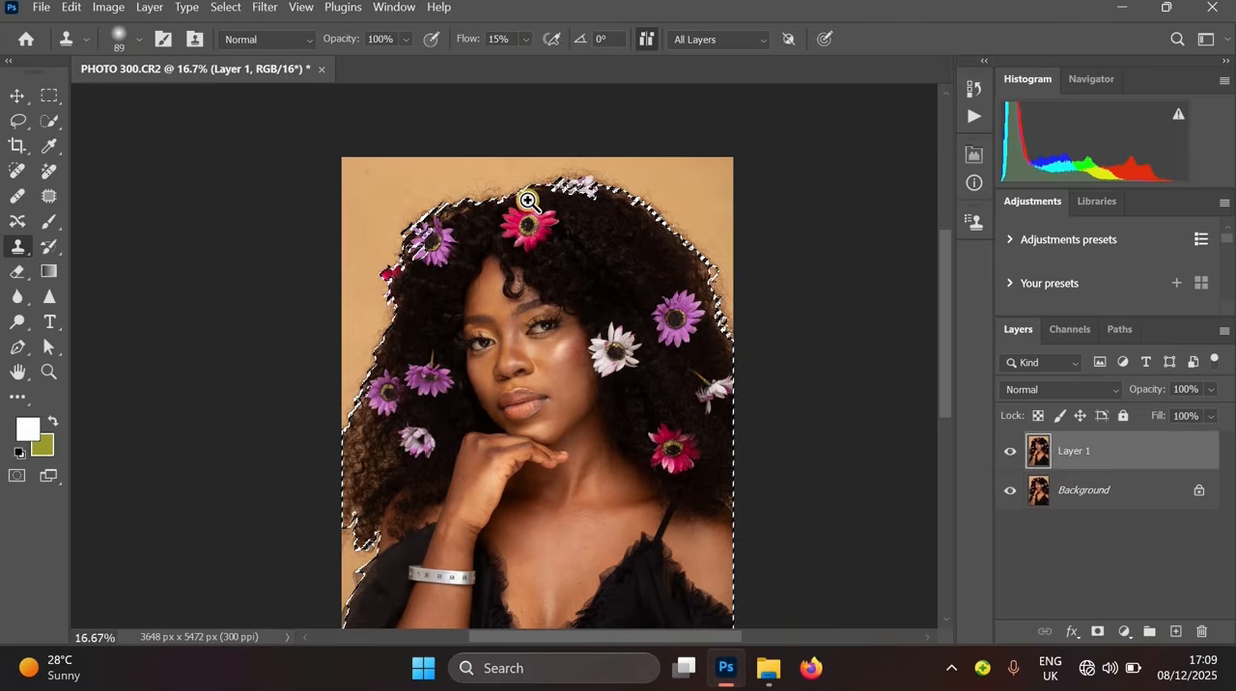
{"action": "left_click", "coordinate": [527, 200], "text": "ctrl"}
{"action": "left_click", "coordinate": [527, 200], "text": "ctrl"}
{"action": "left_click", "coordinate": [527, 200], "text": "ctrl"}
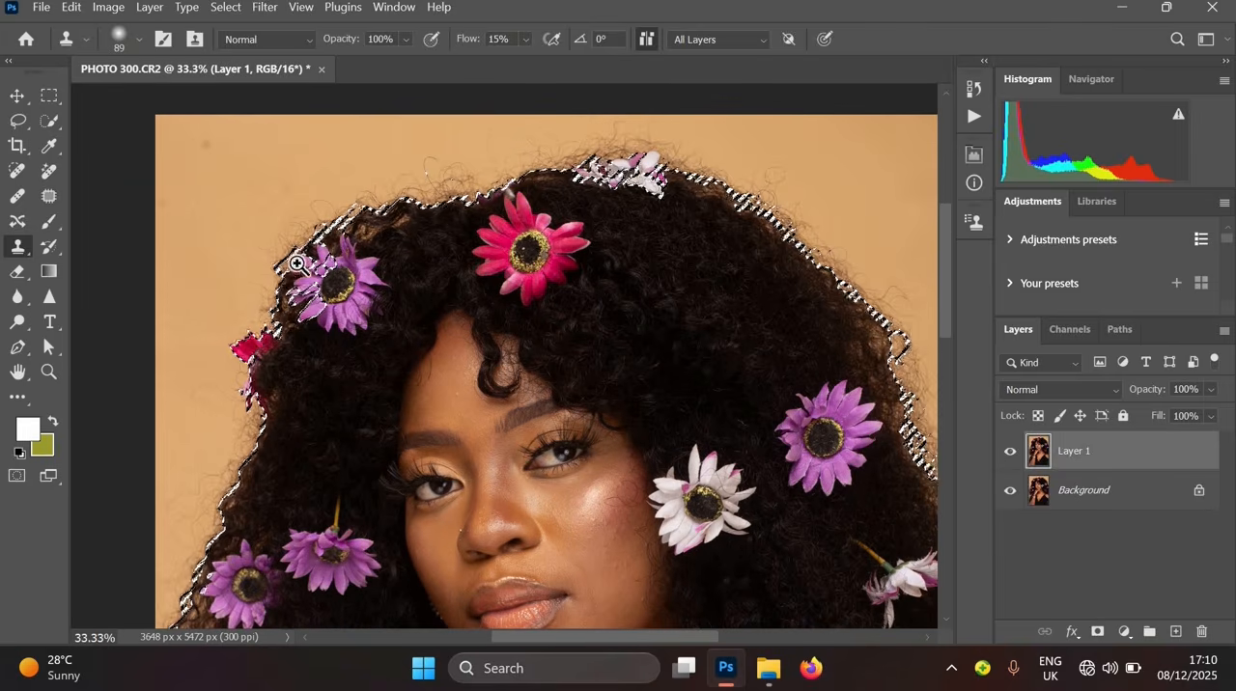
{"action": "left_click", "coordinate": [241, 354], "text": "ctrl"}
{"action": "left_click", "coordinate": [241, 355], "text": "ctrl"}
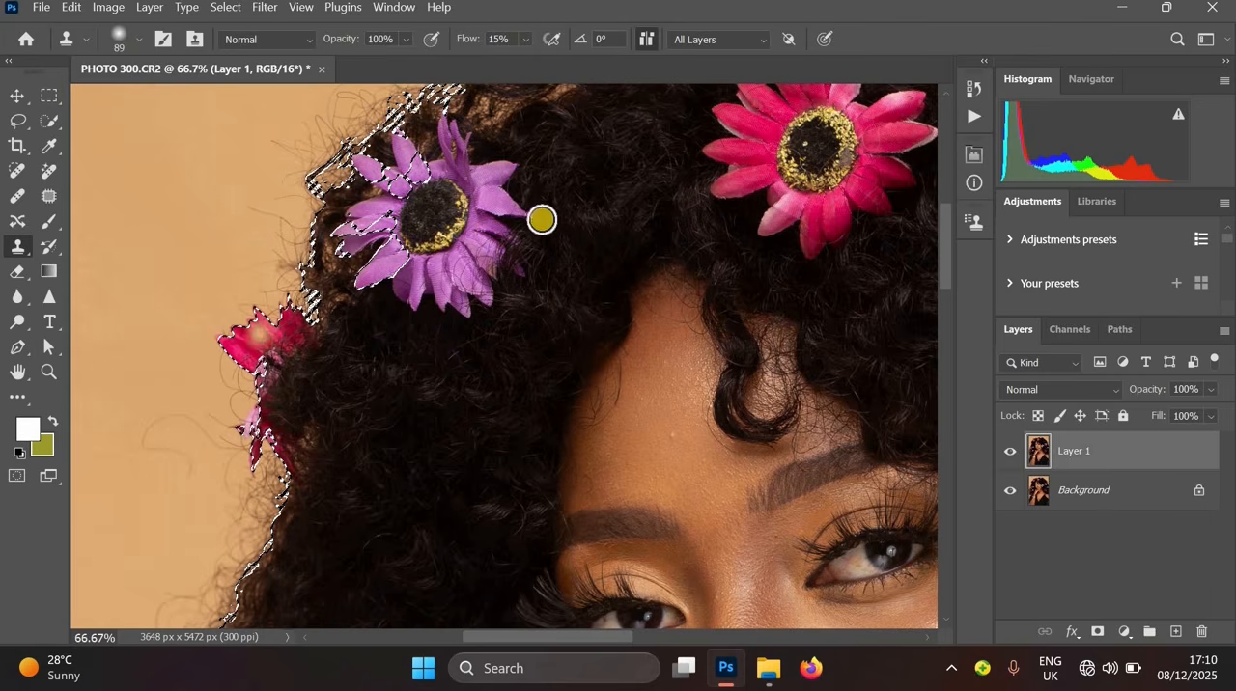
{"action": "left_click", "coordinate": [14, 121]}
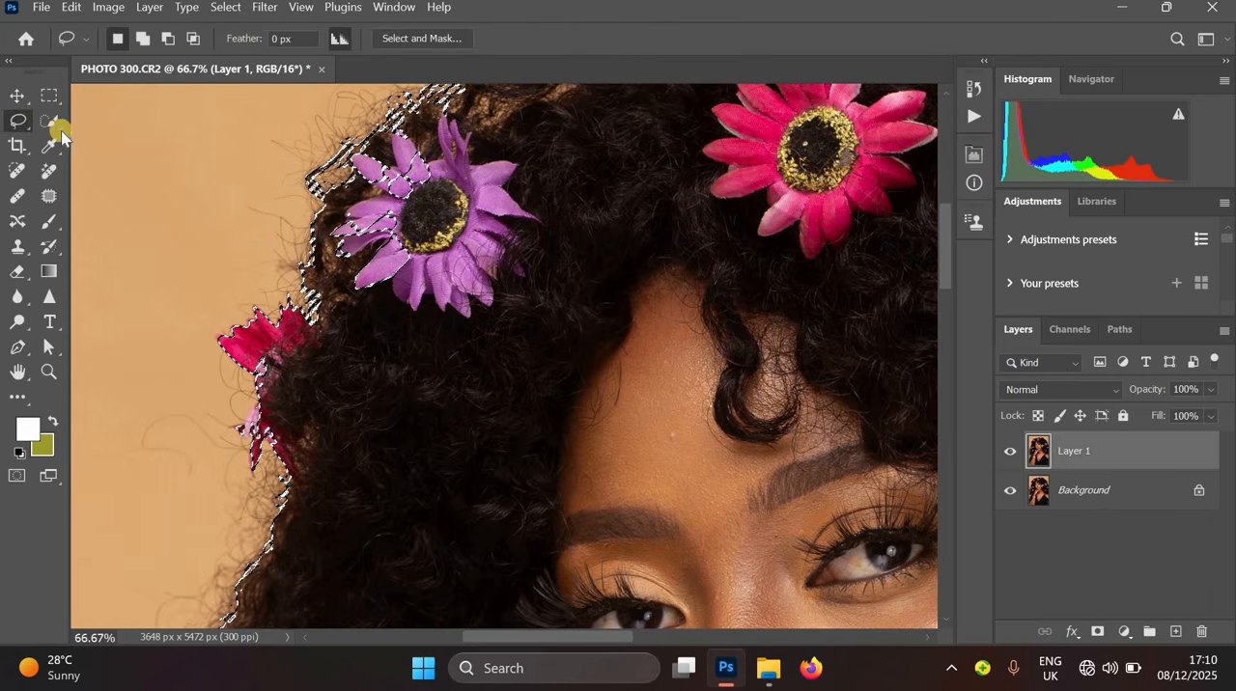
{"action": "right_click", "coordinate": [581, 239]}
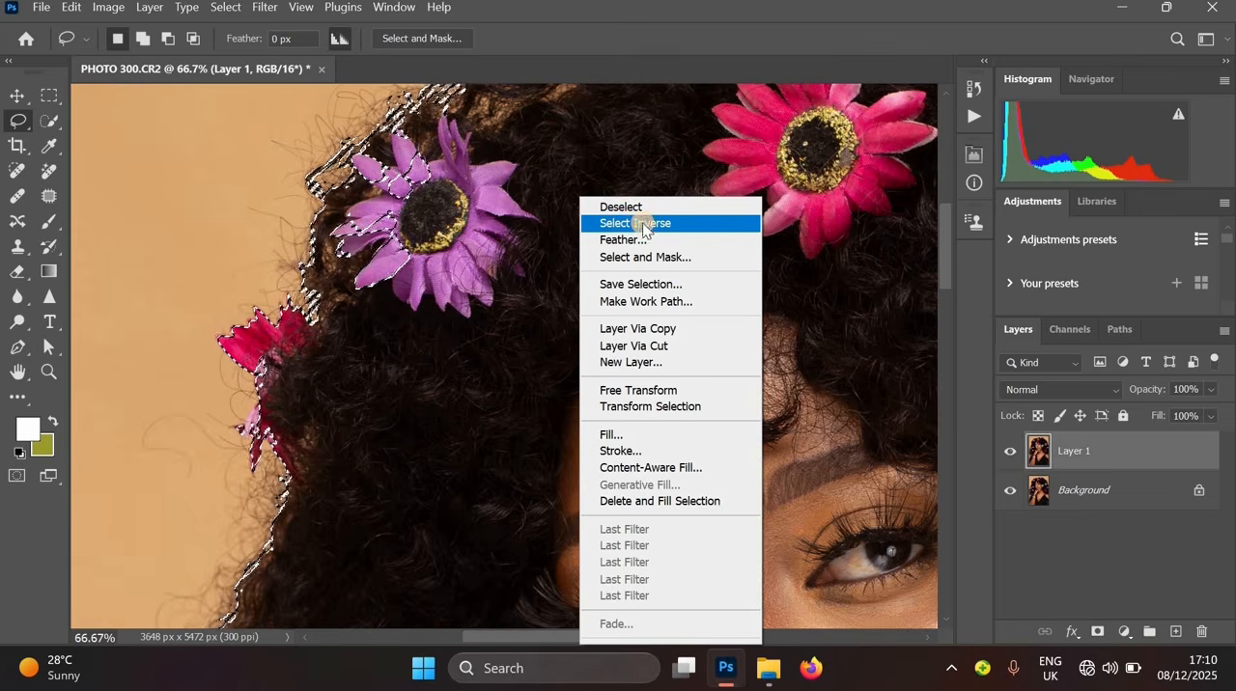
{"action": "left_click", "coordinate": [649, 225]}
- With a 200 px Clone Stamp at 89% flow, clone clean background over stray hairs along the left edge of the hair
{"action": "key", "text": "ctrl+minus"}
{"action": "key", "text": "ctrl+minus"}
{"action": "key", "text": "ctrl+minus"}
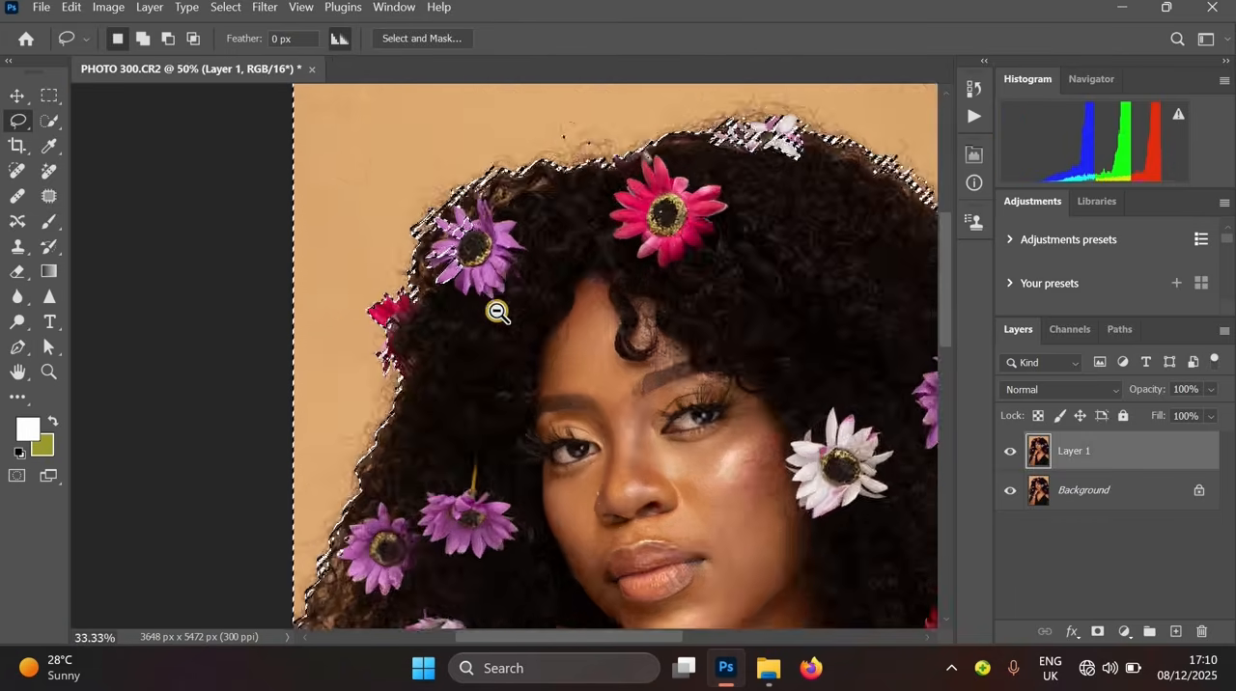
{"action": "key", "text": "ctrl+minus"}
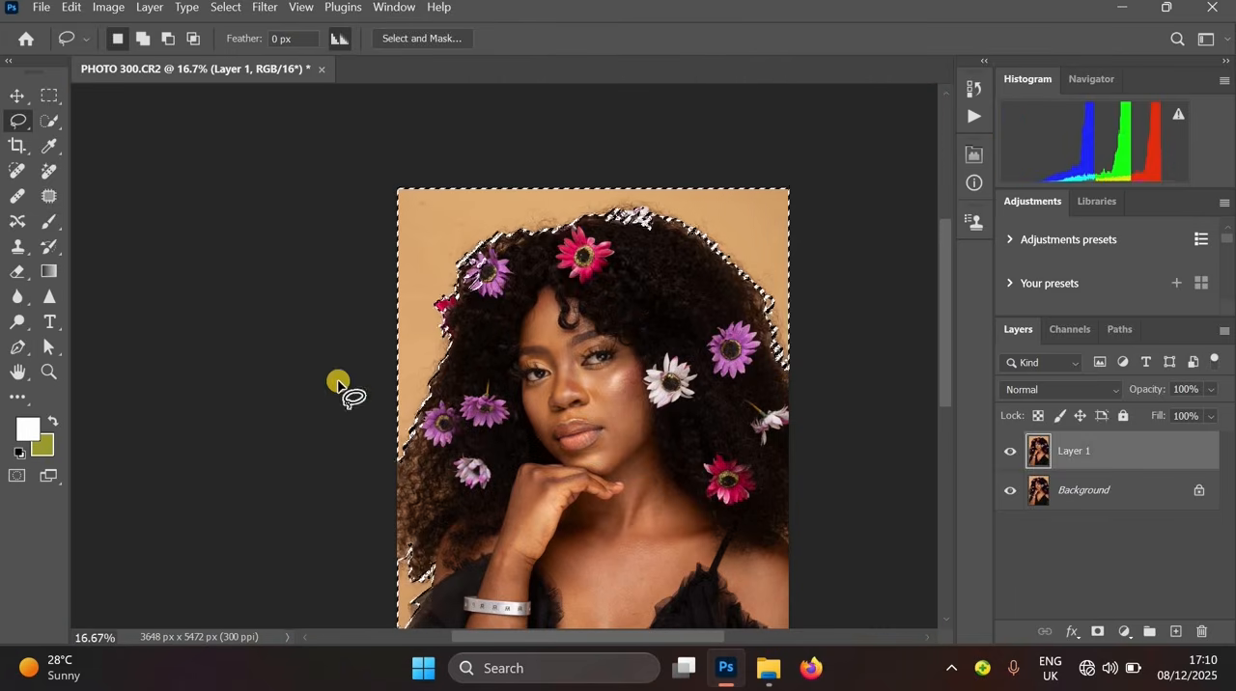
{"action": "left_click", "coordinate": [424, 374], "text": "ctrl"}
{"action": "left_click", "coordinate": [424, 373], "text": "ctrl"}
{"action": "left_click", "coordinate": [424, 374], "text": "ctrl"}
{"action": "left_click", "coordinate": [424, 374], "text": "ctrl"}
{"action": "left_click", "coordinate": [424, 374], "text": "ctrl"}
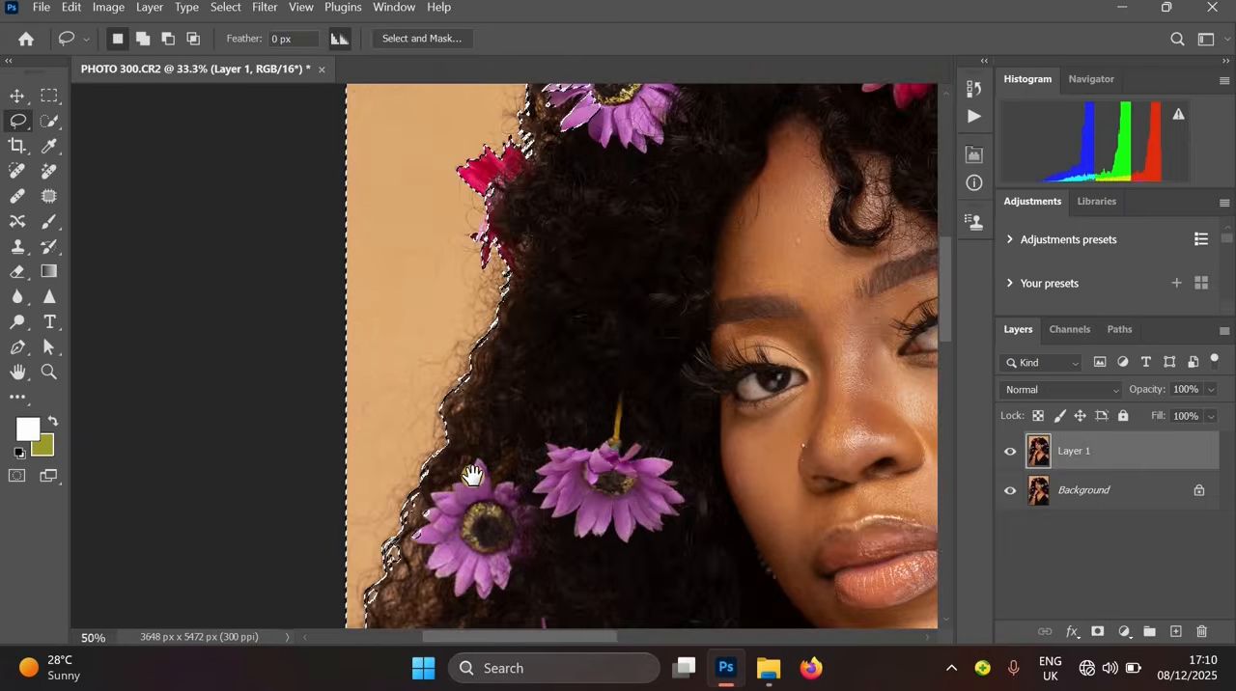
{"action": "left_click", "coordinate": [16, 248]}
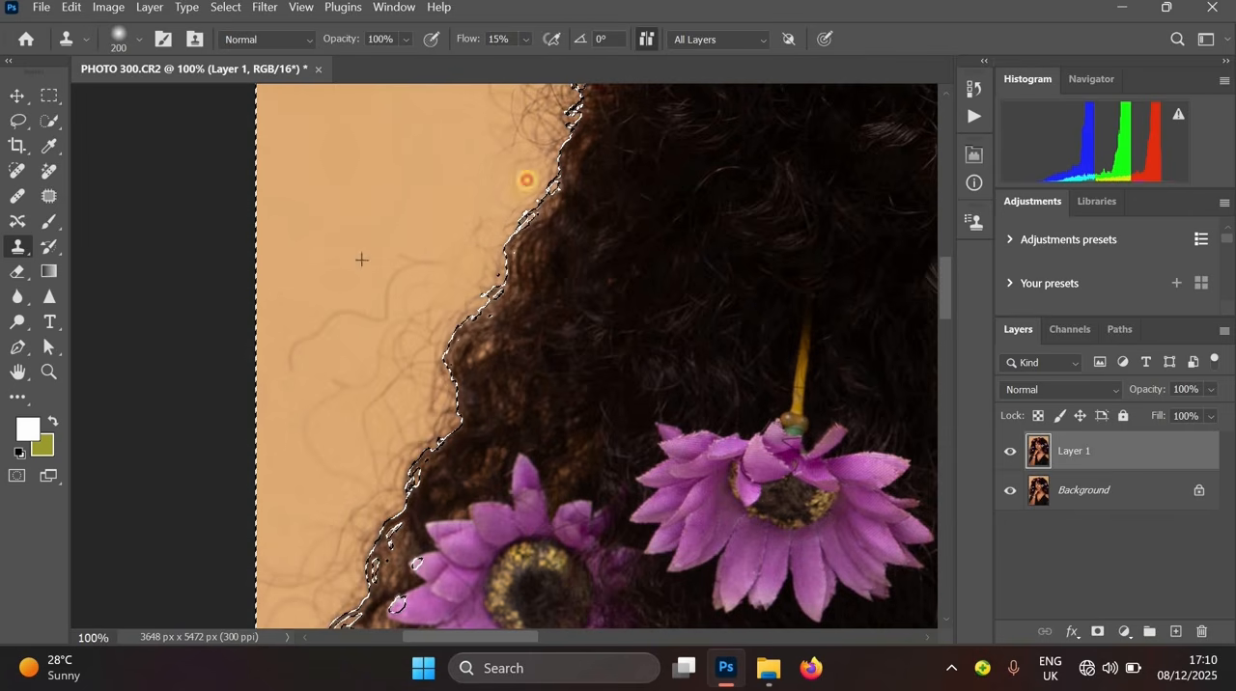
{"action": "key", "text": "space"}
{"action": "left_click_drag", "start_coordinate": [548, 181], "coordinate": [435, 408]}
{"action": "left_click", "coordinate": [526, 39]}
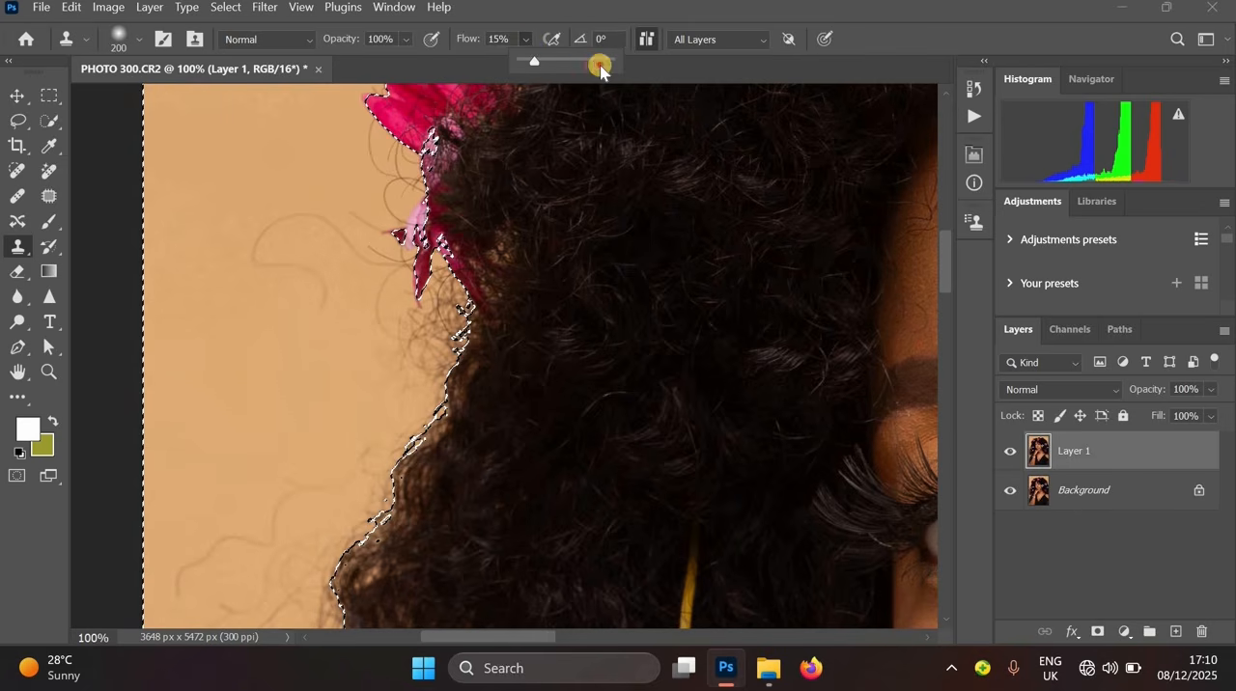
{"action": "left_click", "coordinate": [419, 366]}
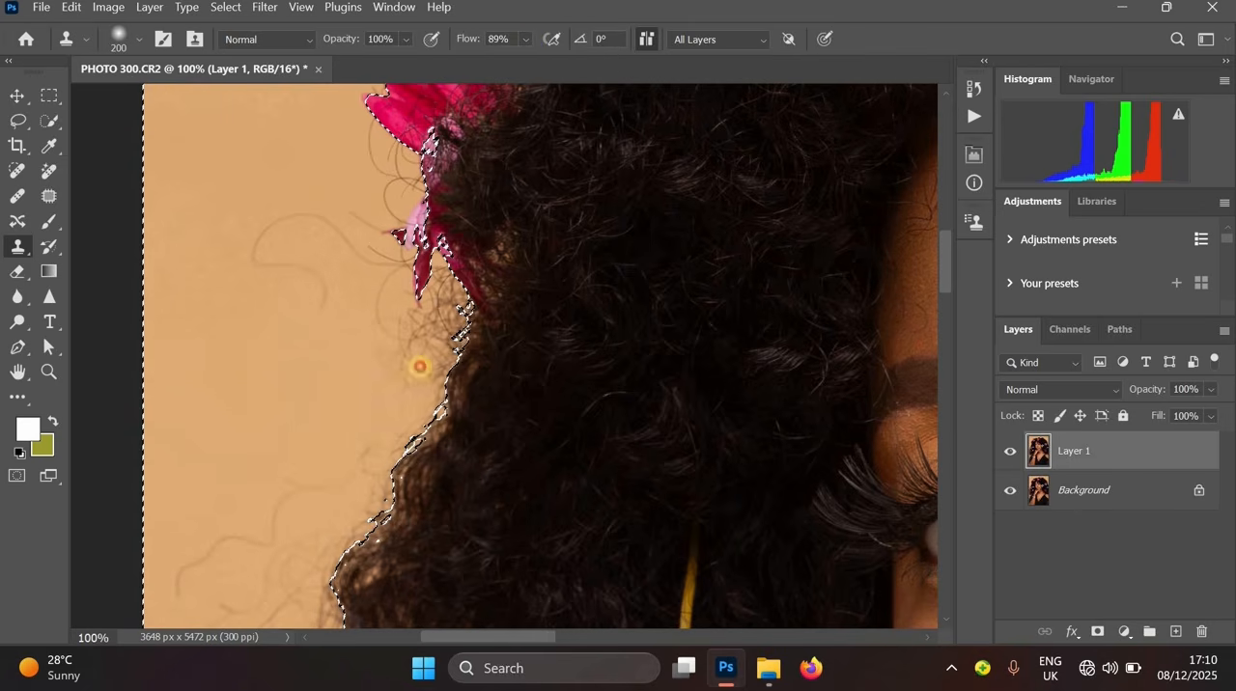
{"action": "mouse_move", "coordinate": [435, 249]}
{"action": "left_mouse_down"}
{"action": "mouse_move", "coordinate": [430, 379]}
{"action": "mouse_move", "coordinate": [349, 554]}
{"action": "left_mouse_up"}
{"action": "left_click", "coordinate": [352, 417], "text": "alt"}
{"action": "mouse_move", "coordinate": [450, 316]}
{"action": "left_mouse_down"}
{"action": "mouse_move", "coordinate": [436, 290]}
{"action": "mouse_move", "coordinate": [452, 266]}
{"action": "left_mouse_up"}
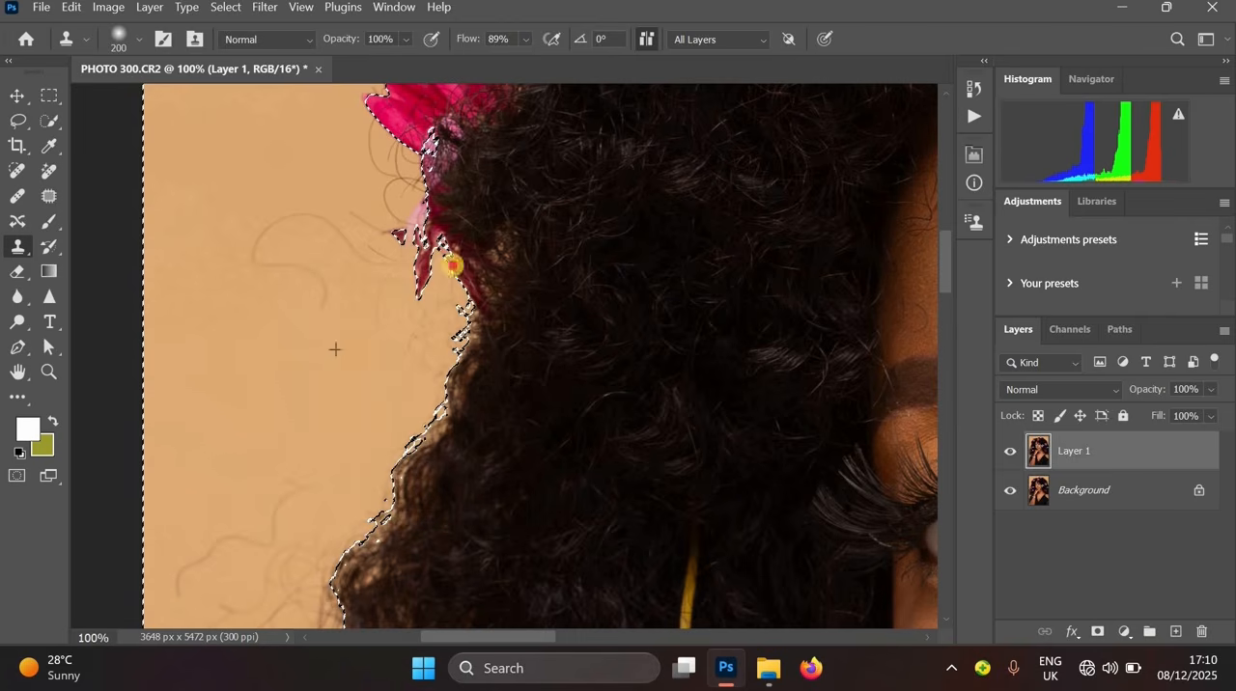
- Clone background over the flyaway hairs beside the purple and red flowers on the upper left of the hair
{"action": "key", "text": "ctrl+minus"}
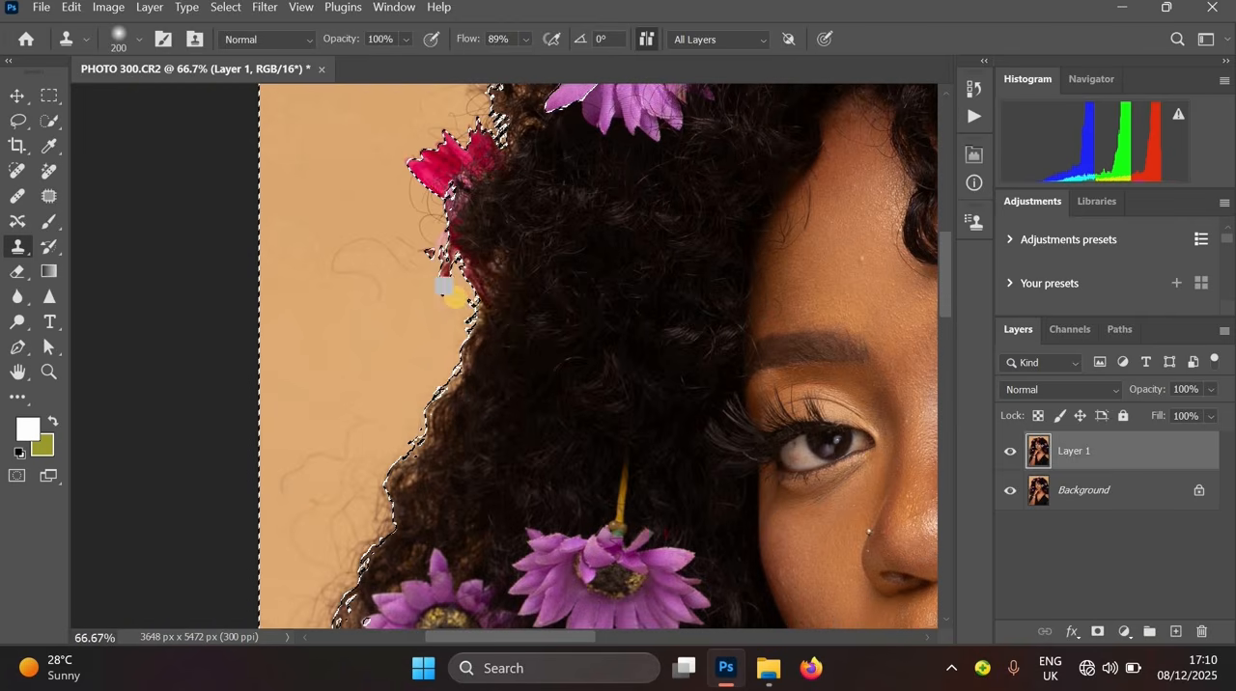
{"action": "left_click_drag", "start_coordinate": [408, 298], "coordinate": [378, 470]}
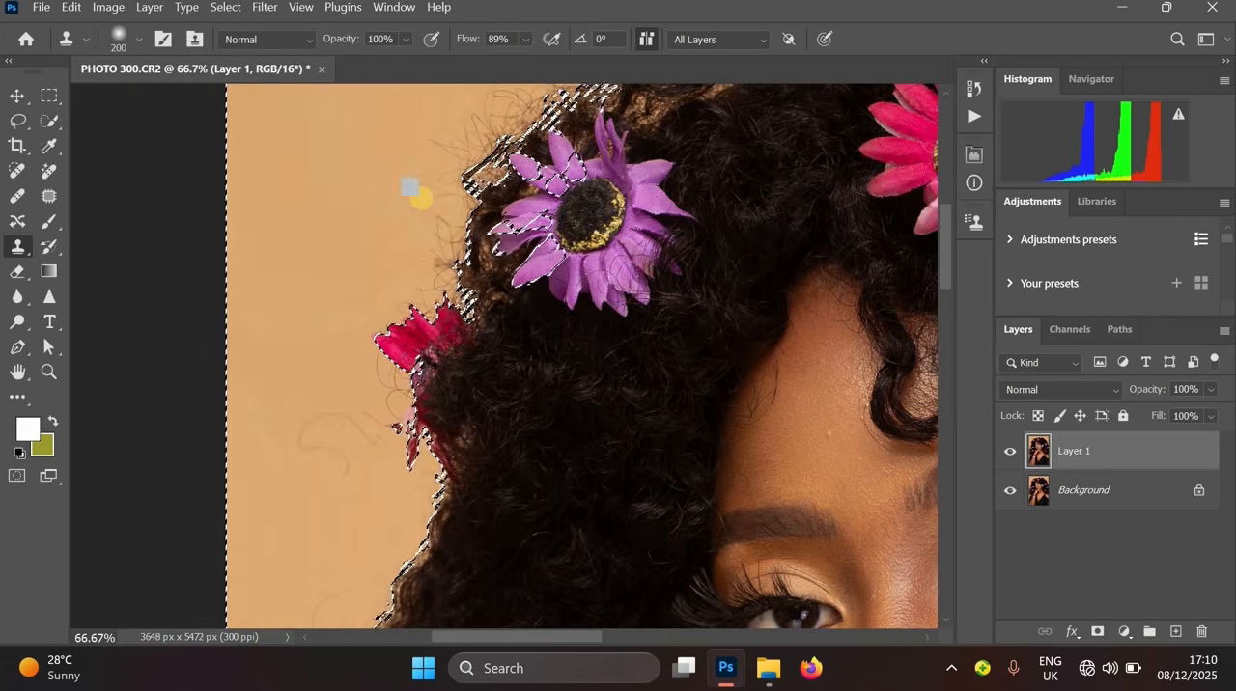
{"action": "left_click", "coordinate": [414, 140], "text": "alt"}
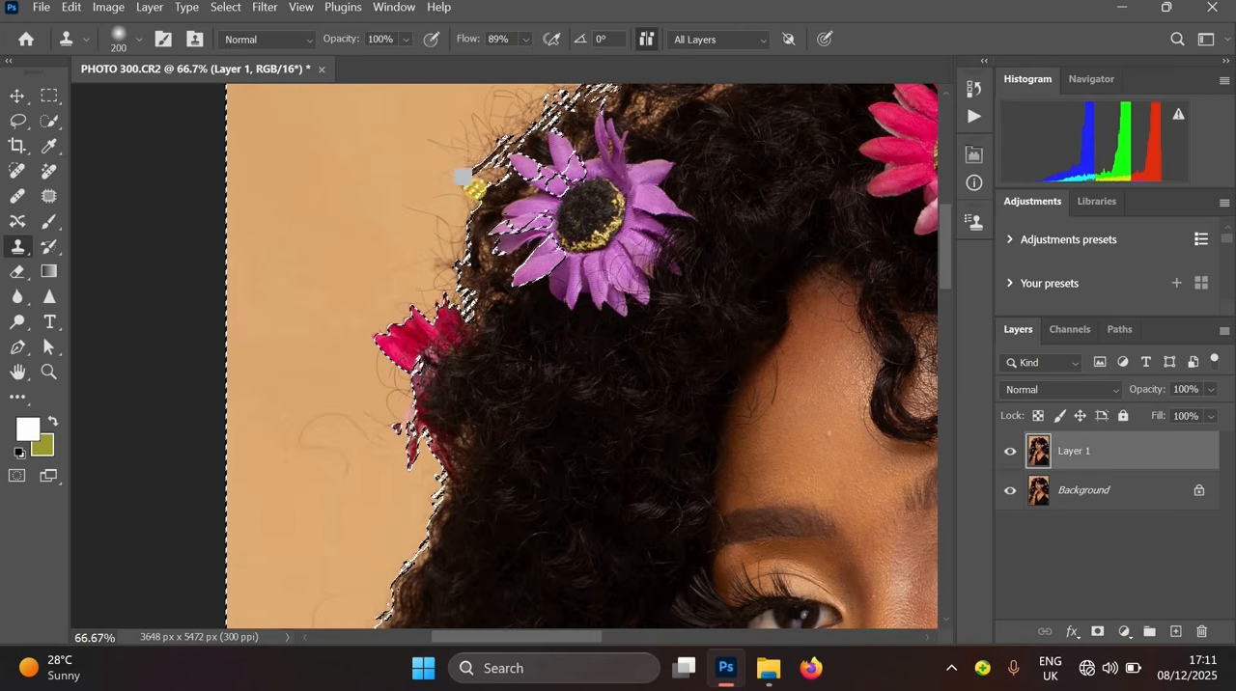
{"action": "mouse_move", "coordinate": [464, 183]}
{"action": "left_mouse_down"}
{"action": "mouse_move", "coordinate": [418, 289]}
{"action": "mouse_move", "coordinate": [483, 165]}
{"action": "mouse_move", "coordinate": [450, 313]}
{"action": "mouse_move", "coordinate": [467, 232]}
{"action": "mouse_move", "coordinate": [428, 280]}
{"action": "mouse_move", "coordinate": [418, 271]}
{"action": "mouse_move", "coordinate": [333, 381]}
{"action": "left_mouse_up"}
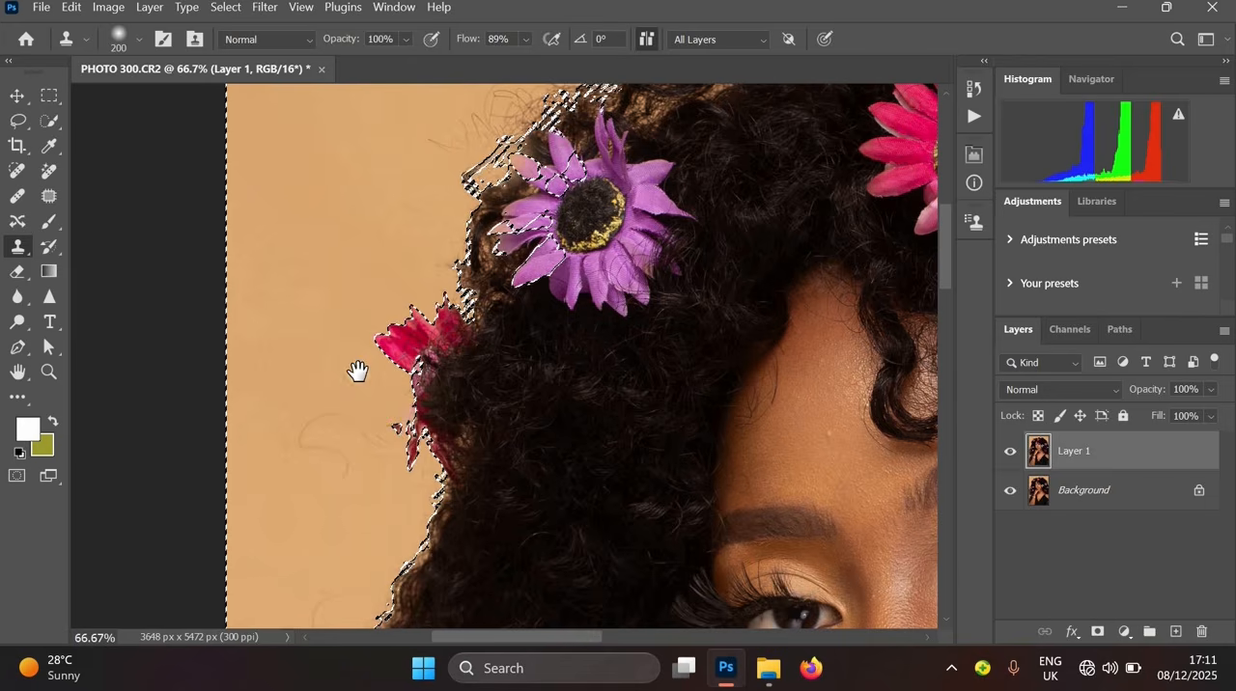
{"action": "left_click_drag", "start_coordinate": [459, 95], "coordinate": [347, 248]}
{"action": "left_click", "coordinate": [325, 257], "text": "alt"}
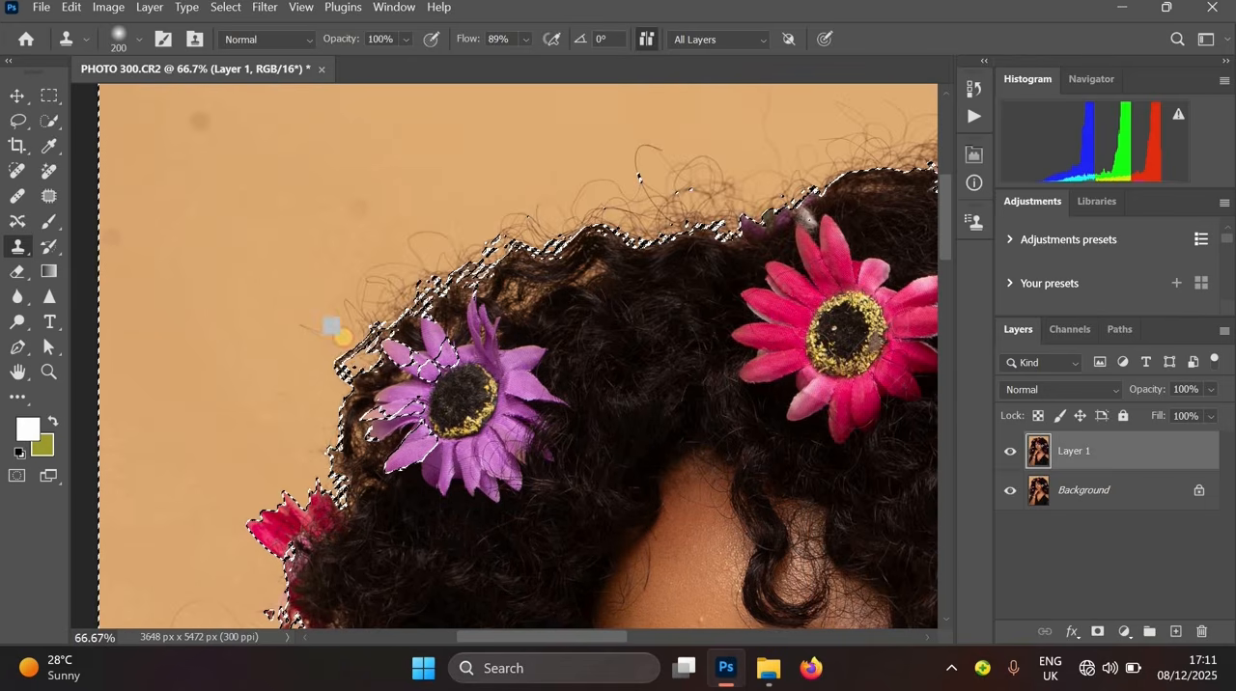
- Clone background over the stray hairs along the top of the head around the pink flower
{"action": "left_click", "coordinate": [454, 146], "text": "alt"}
{"action": "mouse_move", "coordinate": [411, 283]}
{"action": "left_mouse_down"}
{"action": "mouse_move", "coordinate": [612, 177]}
{"action": "mouse_move", "coordinate": [516, 234]}
{"action": "mouse_move", "coordinate": [548, 223]}
{"action": "left_mouse_up"}
{"action": "left_click_drag", "start_coordinate": [437, 251], "coordinate": [303, 334]}
{"action": "left_click", "coordinate": [337, 287], "text": "alt"}
{"action": "mouse_move", "coordinate": [388, 297]}
{"action": "left_mouse_down"}
{"action": "mouse_move", "coordinate": [362, 343]}
{"action": "mouse_move", "coordinate": [504, 244]}
{"action": "mouse_move", "coordinate": [459, 269]}
{"action": "mouse_move", "coordinate": [556, 261]}
{"action": "mouse_move", "coordinate": [530, 326]}
{"action": "mouse_move", "coordinate": [609, 305]}
{"action": "mouse_move", "coordinate": [547, 292]}
{"action": "left_mouse_up"}
{"action": "left_click", "coordinate": [441, 221], "text": "alt"}
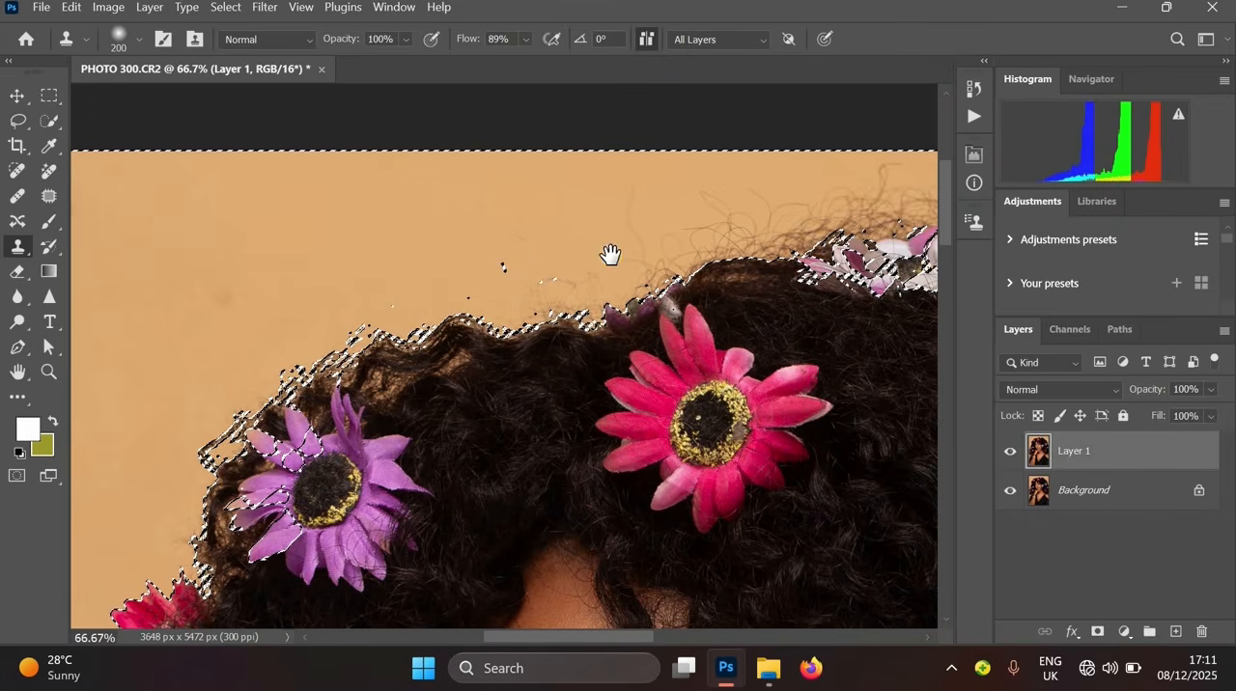
{"action": "left_click_drag", "start_coordinate": [610, 255], "coordinate": [494, 282]}
{"action": "left_click", "coordinate": [439, 238], "text": "alt"}
{"action": "left_click_drag", "start_coordinate": [508, 227], "coordinate": [534, 305]}
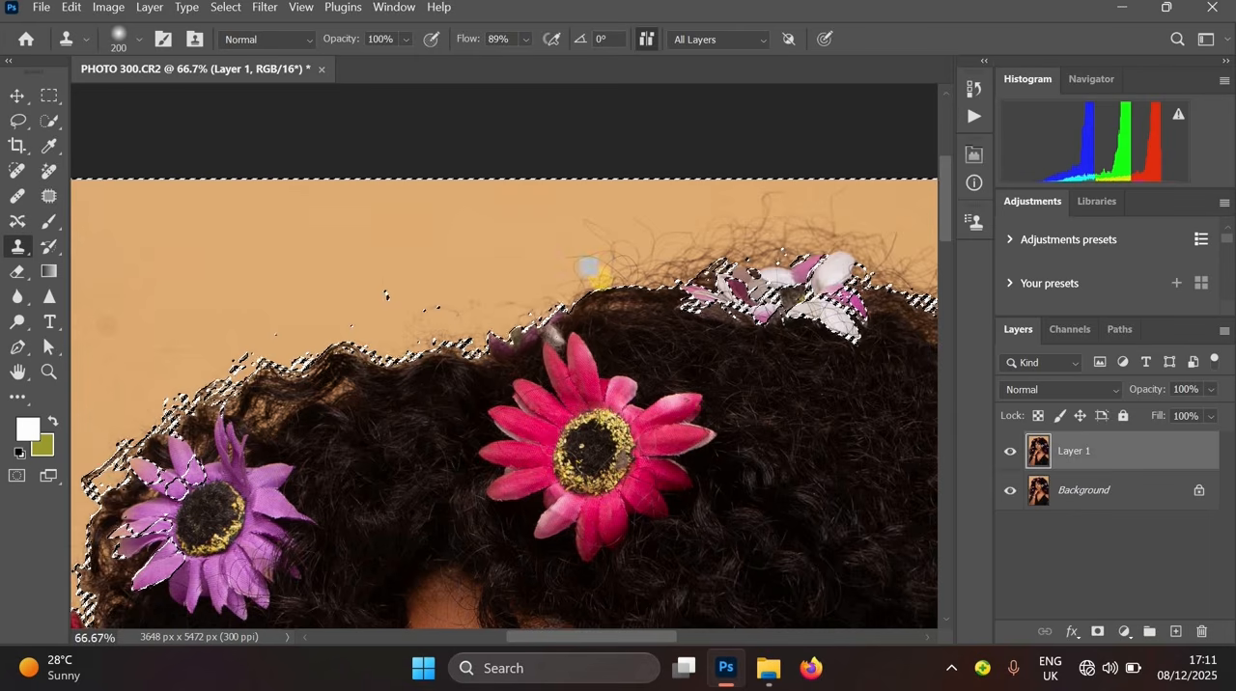
{"action": "mouse_move", "coordinate": [591, 271]}
{"action": "left_mouse_down"}
{"action": "mouse_move", "coordinate": [534, 287]}
{"action": "mouse_move", "coordinate": [622, 272]}
{"action": "left_mouse_up"}
{"action": "left_click_drag", "start_coordinate": [474, 306], "coordinate": [222, 335]}
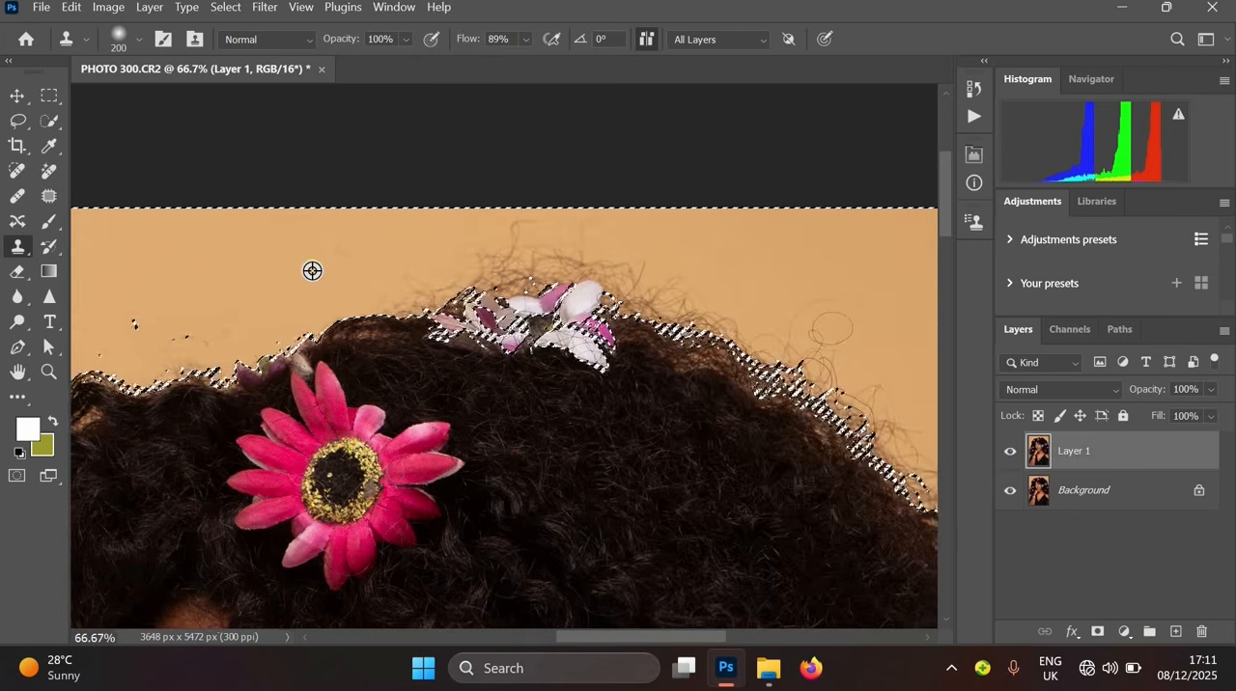
{"action": "left_click", "coordinate": [312, 272], "text": "alt"}
{"action": "mouse_move", "coordinate": [469, 299]}
{"action": "left_mouse_down"}
{"action": "mouse_move", "coordinate": [352, 343]}
{"action": "mouse_move", "coordinate": [492, 282]}
{"action": "left_mouse_up"}
{"action": "left_click", "coordinate": [765, 263], "text": "alt"}
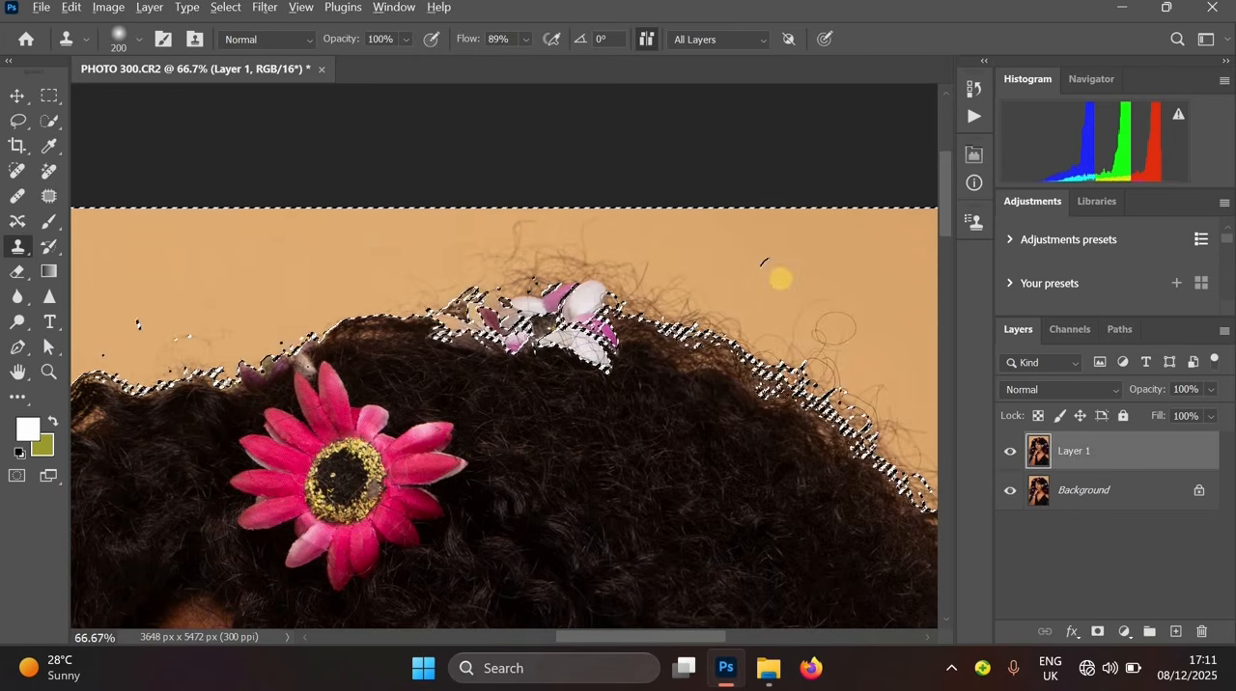
- Clone background over the flyaway hairs on the upper right of the head beside the white flower
{"action": "scroll", "coordinate": [764, 265], "scroll_direction": "down", "scroll_amount": 1}
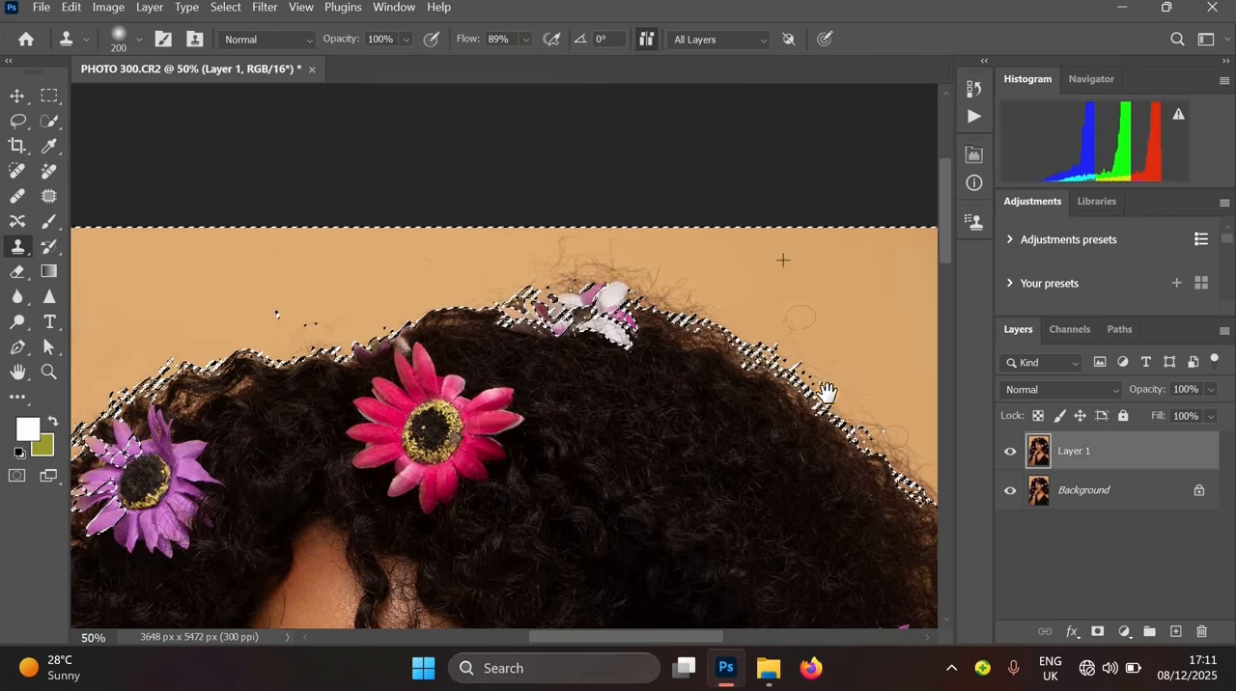
{"action": "left_click_drag", "start_coordinate": [827, 393], "coordinate": [689, 284]}
{"action": "left_click", "coordinate": [704, 292], "text": "alt"}
{"action": "mouse_move", "coordinate": [730, 336]}
{"action": "left_mouse_down"}
{"action": "mouse_move", "coordinate": [637, 248]}
{"action": "mouse_move", "coordinate": [585, 225]}
{"action": "left_mouse_up"}
{"action": "left_click", "coordinate": [760, 297], "text": "alt"}
{"action": "mouse_move", "coordinate": [739, 361]}
{"action": "left_mouse_down"}
{"action": "mouse_move", "coordinate": [797, 441]}
{"action": "mouse_move", "coordinate": [637, 270]}
{"action": "left_mouse_up"}
{"action": "left_click", "coordinate": [682, 243], "text": "alt"}
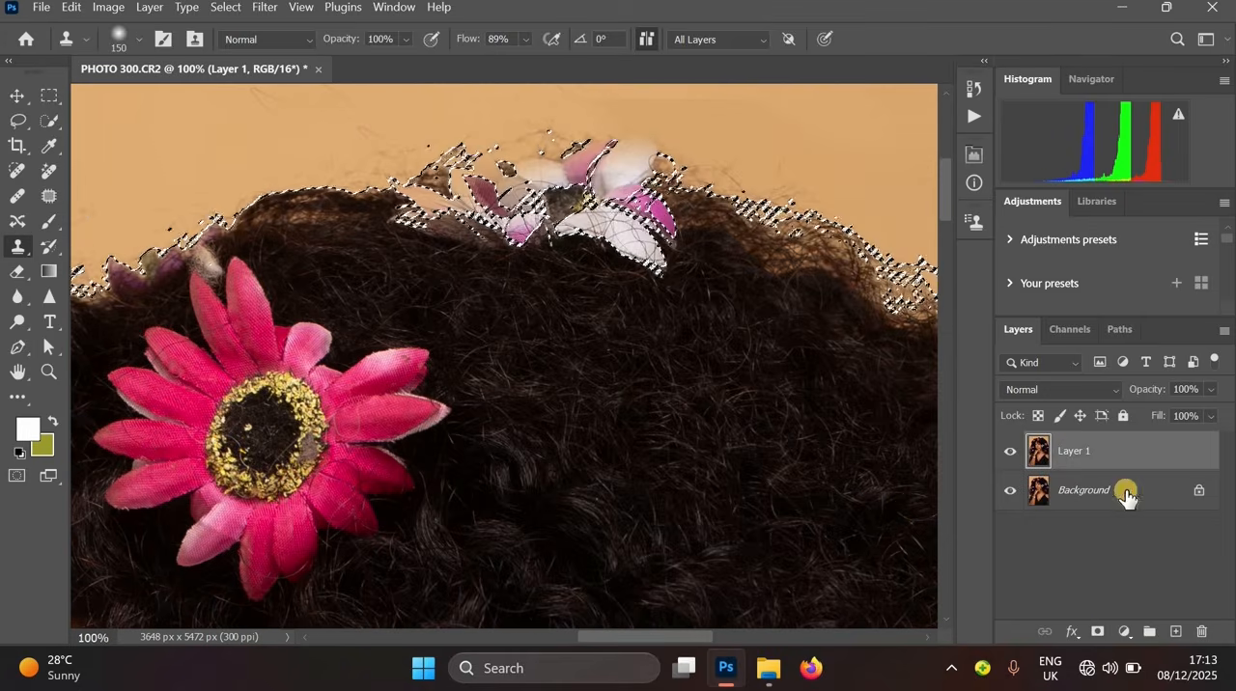
- Add a layer mask to Layer 1 from the current selection
{"action": "left_click", "coordinate": [1099, 632]}
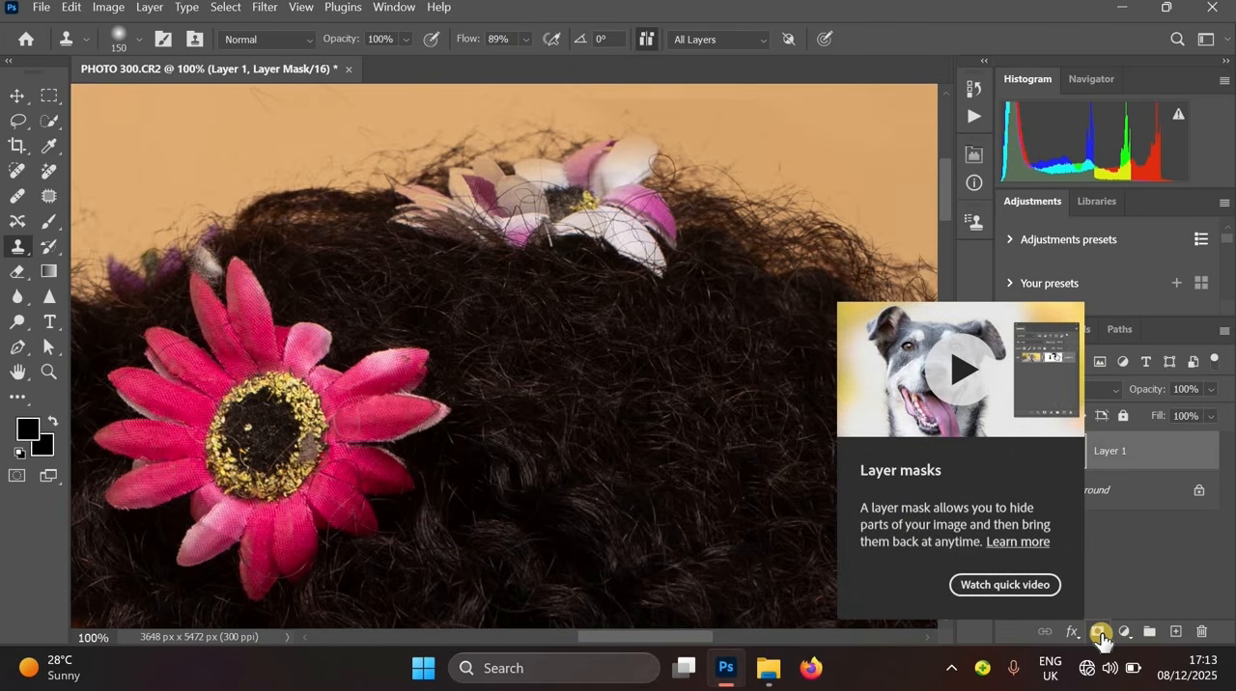
{"action": "left_click", "coordinate": [1100, 634]}
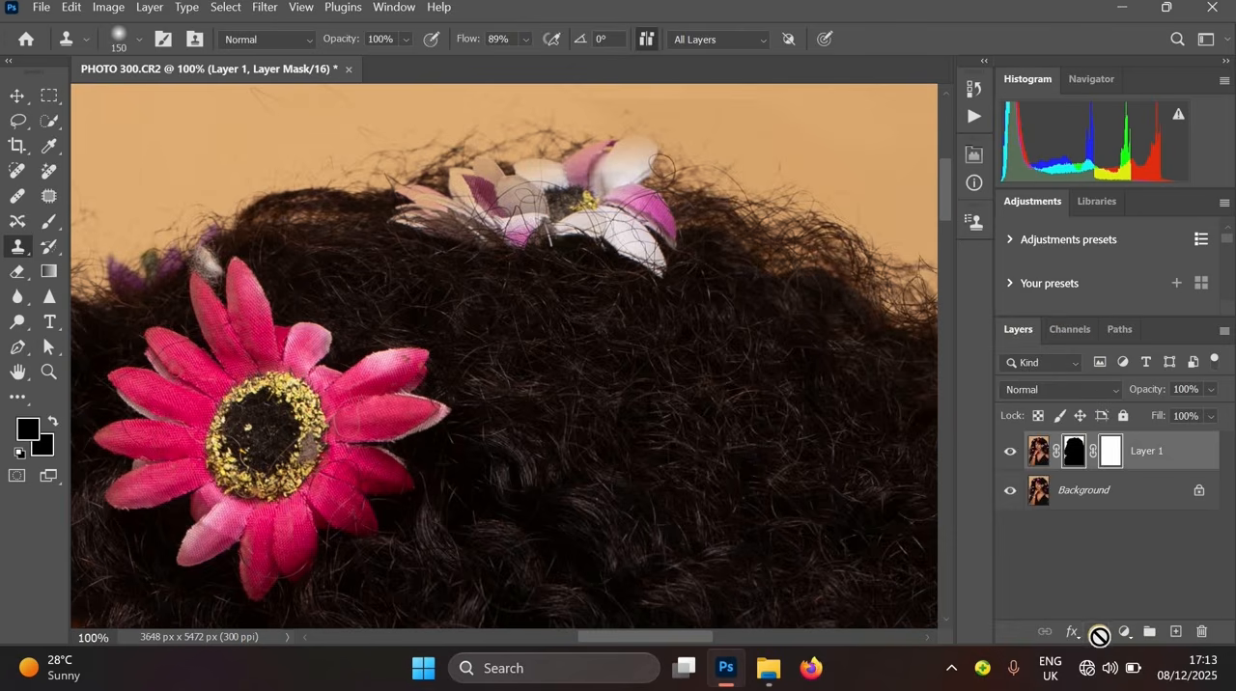
{"action": "left_click", "coordinate": [49, 221]}
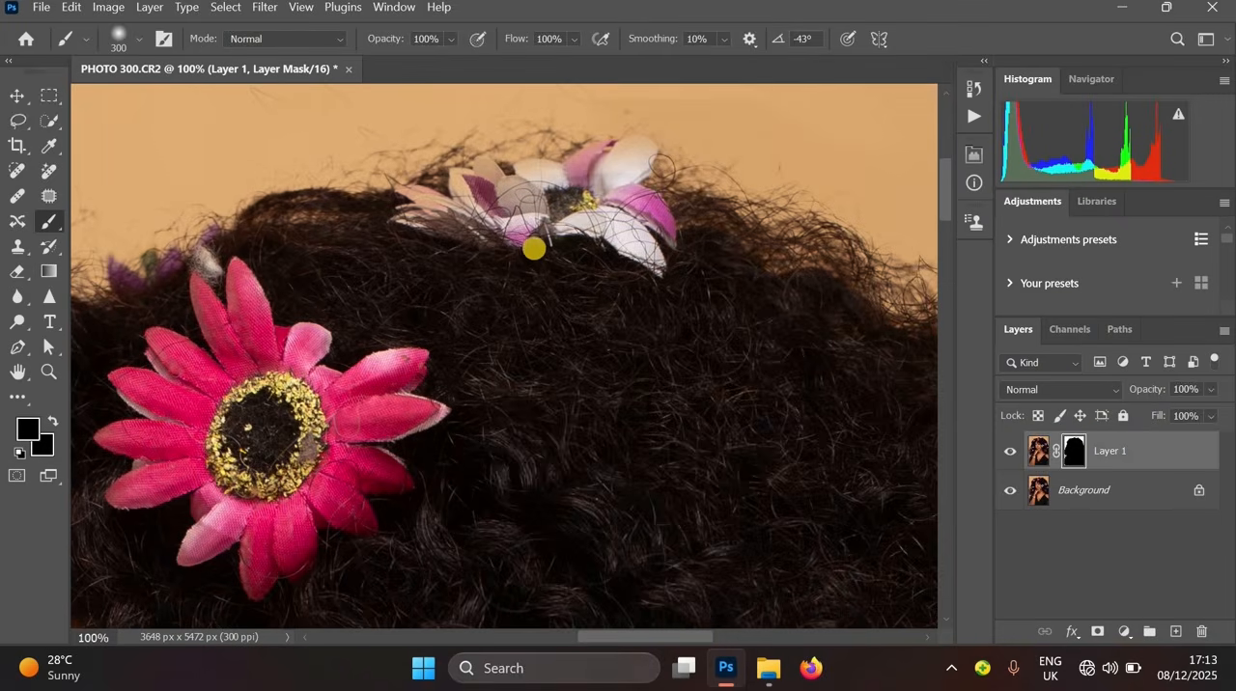
{"action": "key", "text": "bracketleft"}
{"action": "key", "text": "bracketleft"}
{"action": "key", "text": "bracketleft"}
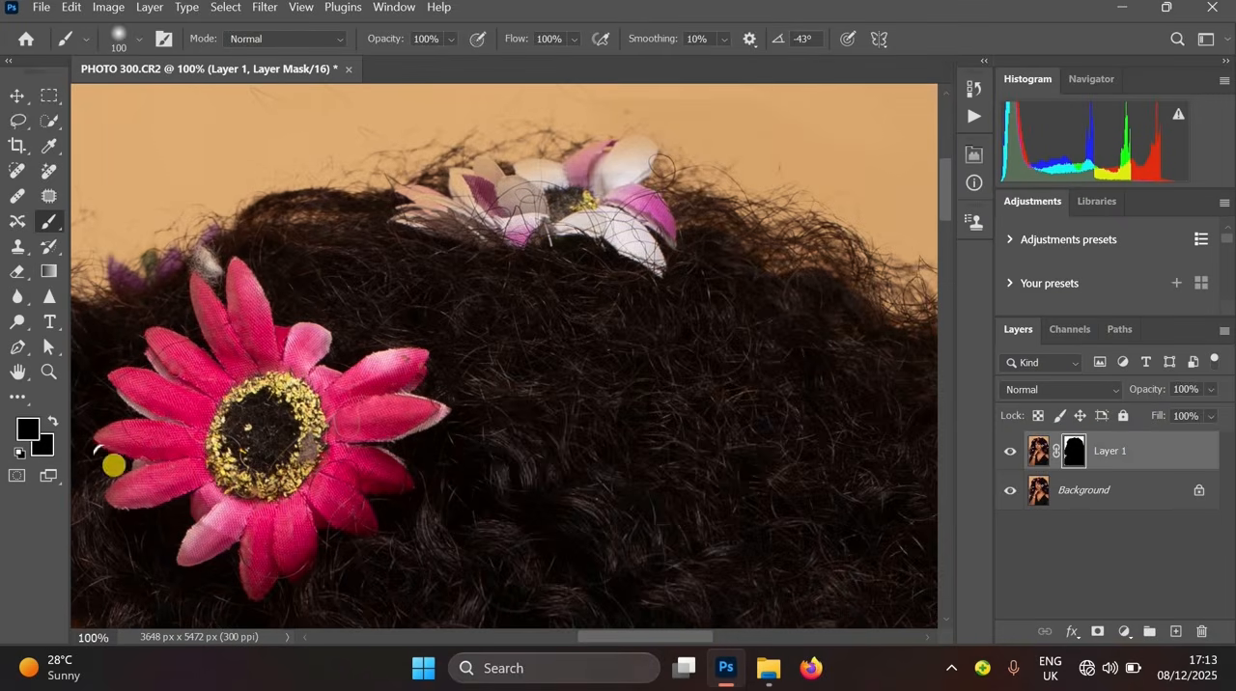
{"action": "left_click", "coordinate": [31, 433]}
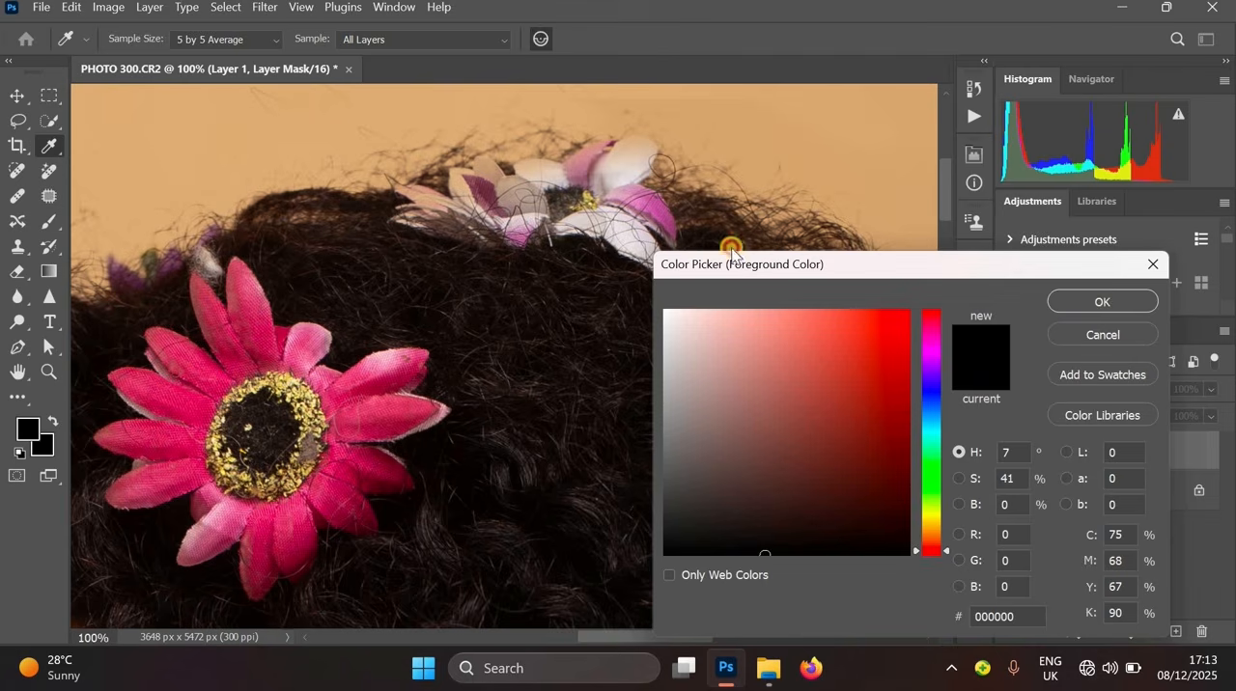
{"action": "left_click", "coordinate": [1101, 301]}
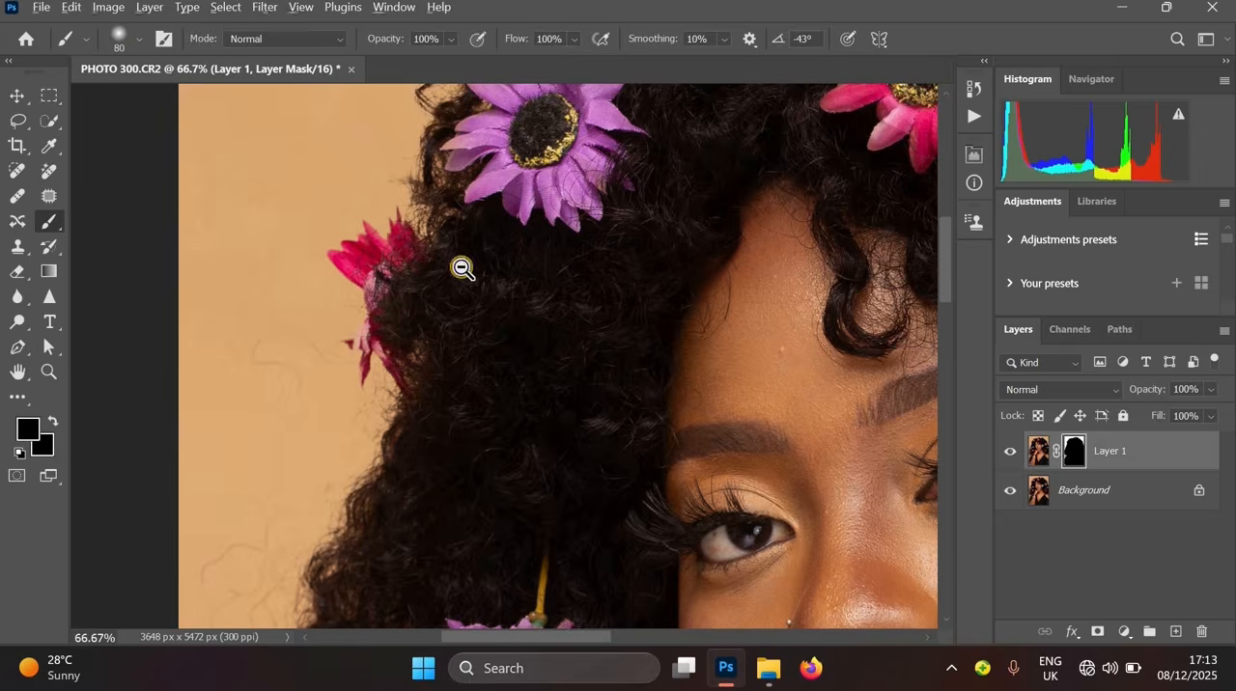
- Duplicate the Background layer and merge Layer 1 down into the copy
{"action": "scroll", "coordinate": [462, 269], "scroll_direction": "down", "scroll_amount": 2}
{"action": "left_click_drag", "start_coordinate": [462, 268], "coordinate": [323, 355]}
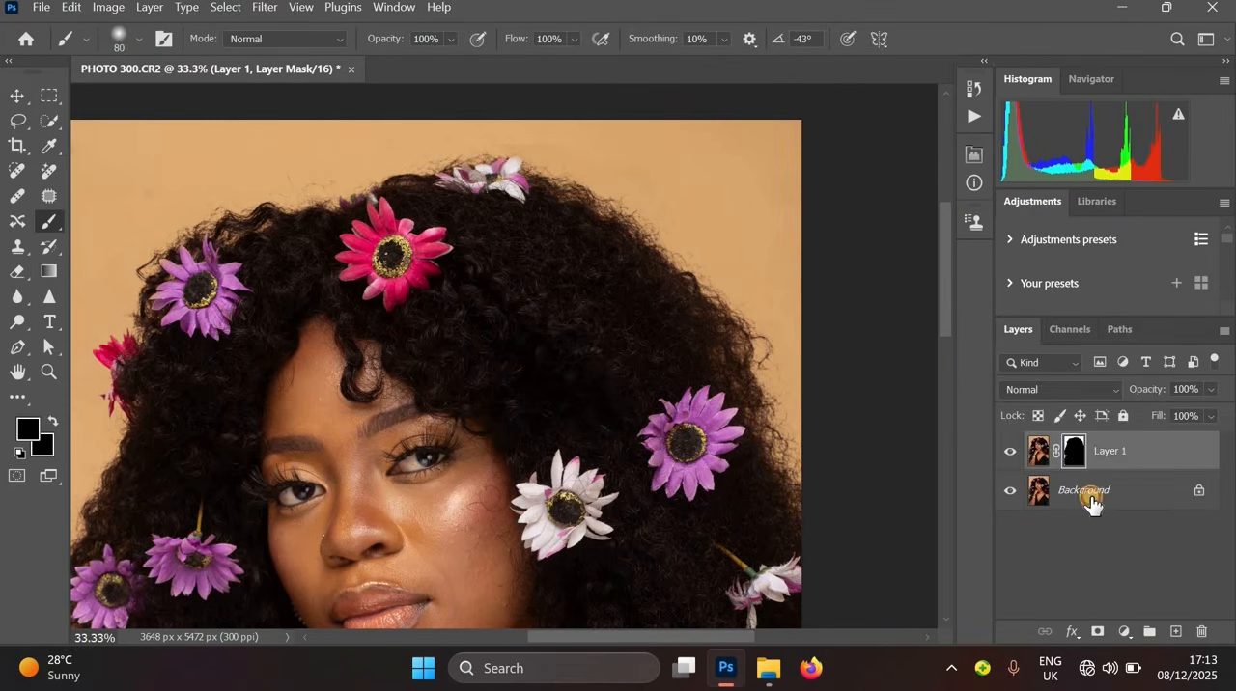
{"action": "left_click", "coordinate": [1091, 497]}
{"action": "key", "text": "ctrl+j"}
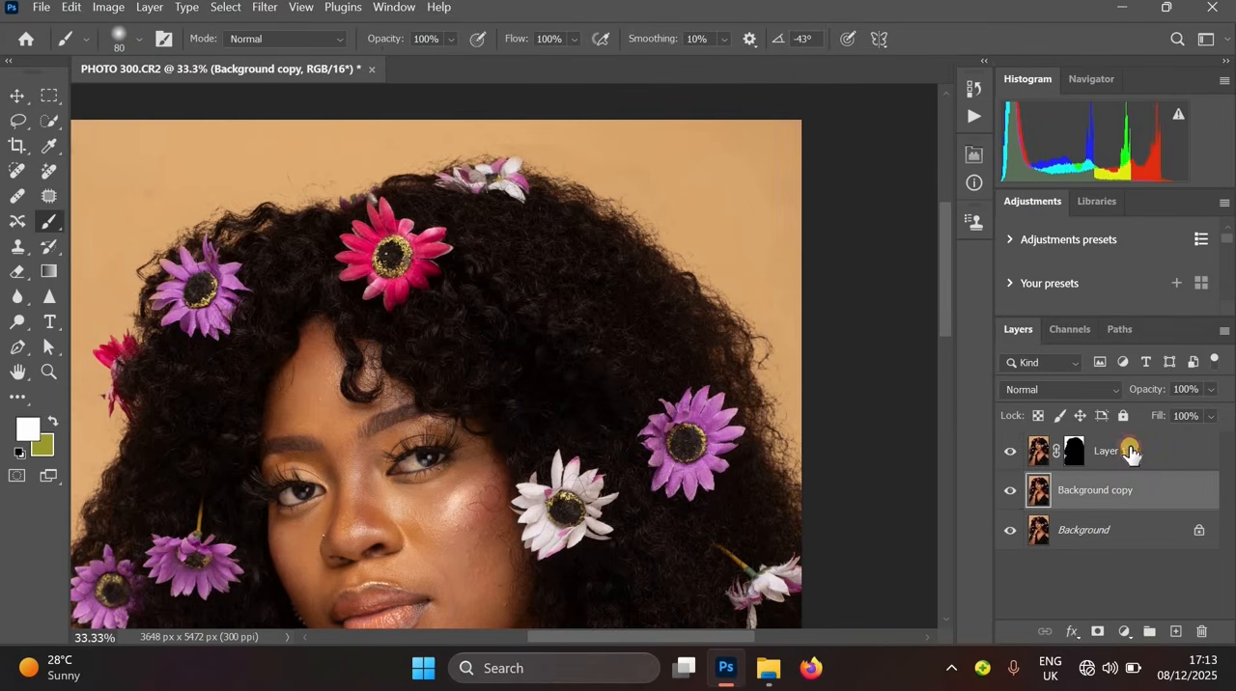
{"action": "left_click", "coordinate": [1134, 450], "text": "ctrl"}
{"action": "key", "text": "ctrl+e"}
- Trace a Pen path along the hair's outer edge from the lower left, over the top, down the right side
{"action": "scroll", "coordinate": [773, 316], "scroll_direction": "up", "scroll_amount": 3}
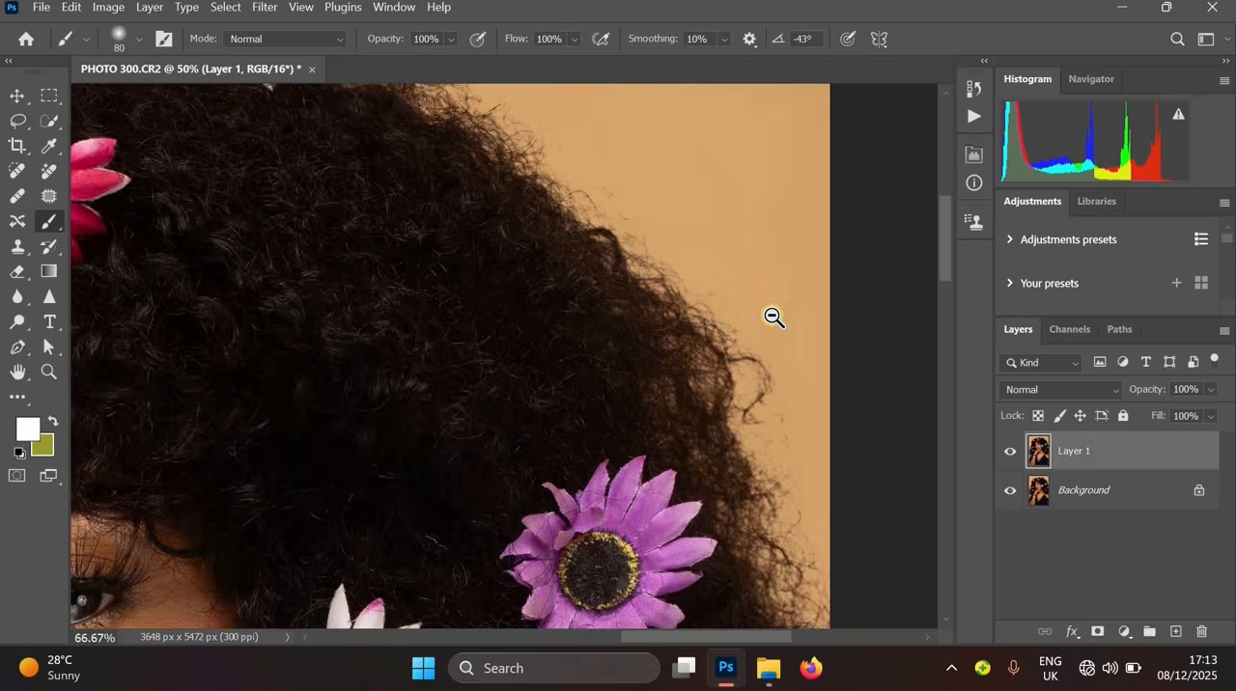
{"action": "scroll", "coordinate": [773, 317], "scroll_direction": "down", "scroll_amount": 3}
{"action": "left_click_drag", "start_coordinate": [300, 423], "coordinate": [580, 312]}
{"action": "left_click_drag", "start_coordinate": [236, 309], "coordinate": [260, 307]}
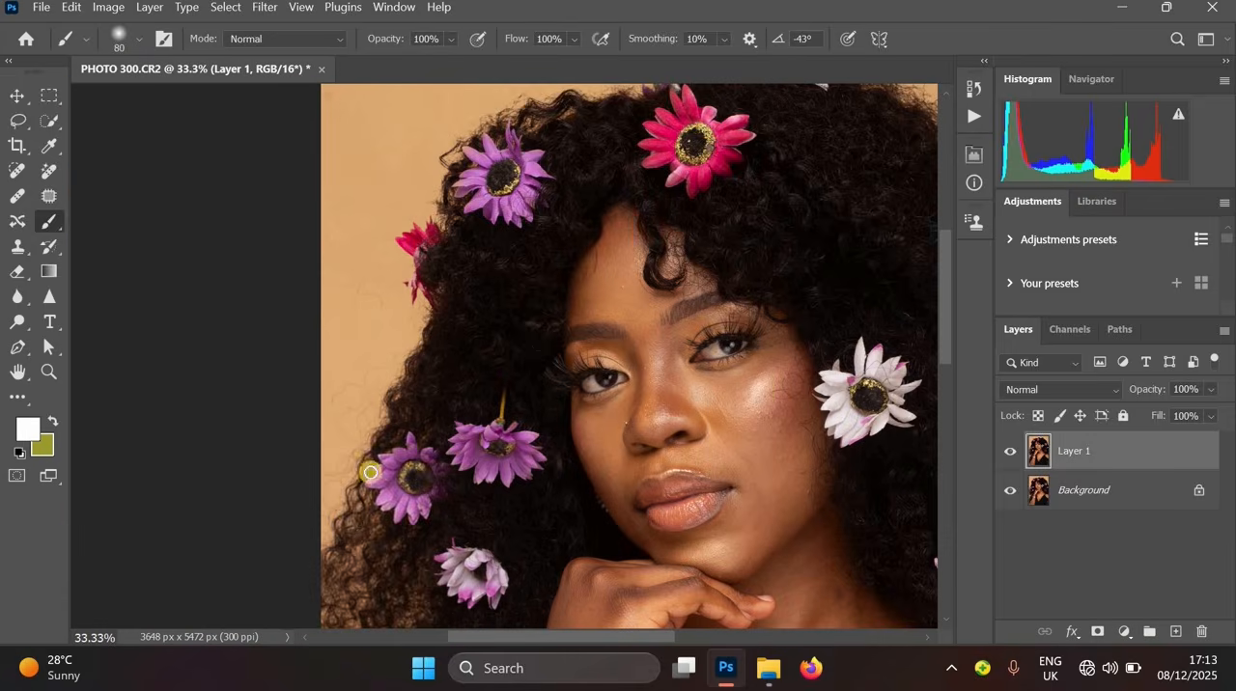
{"action": "scroll", "coordinate": [349, 515], "scroll_direction": "up", "scroll_amount": 2}
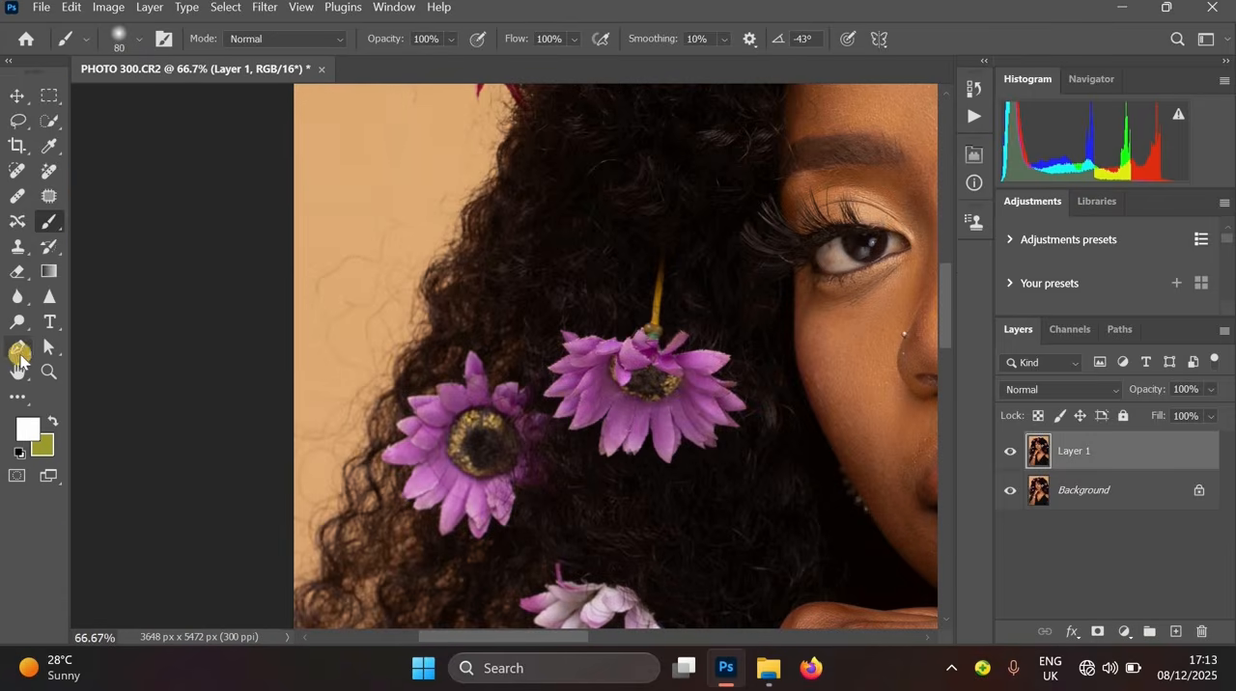
{"action": "left_click", "coordinate": [19, 355]}
{"action": "scroll", "coordinate": [337, 560], "scroll_direction": "up", "scroll_amount": 1}
{"action": "left_click_drag", "start_coordinate": [337, 560], "coordinate": [337, 412]}
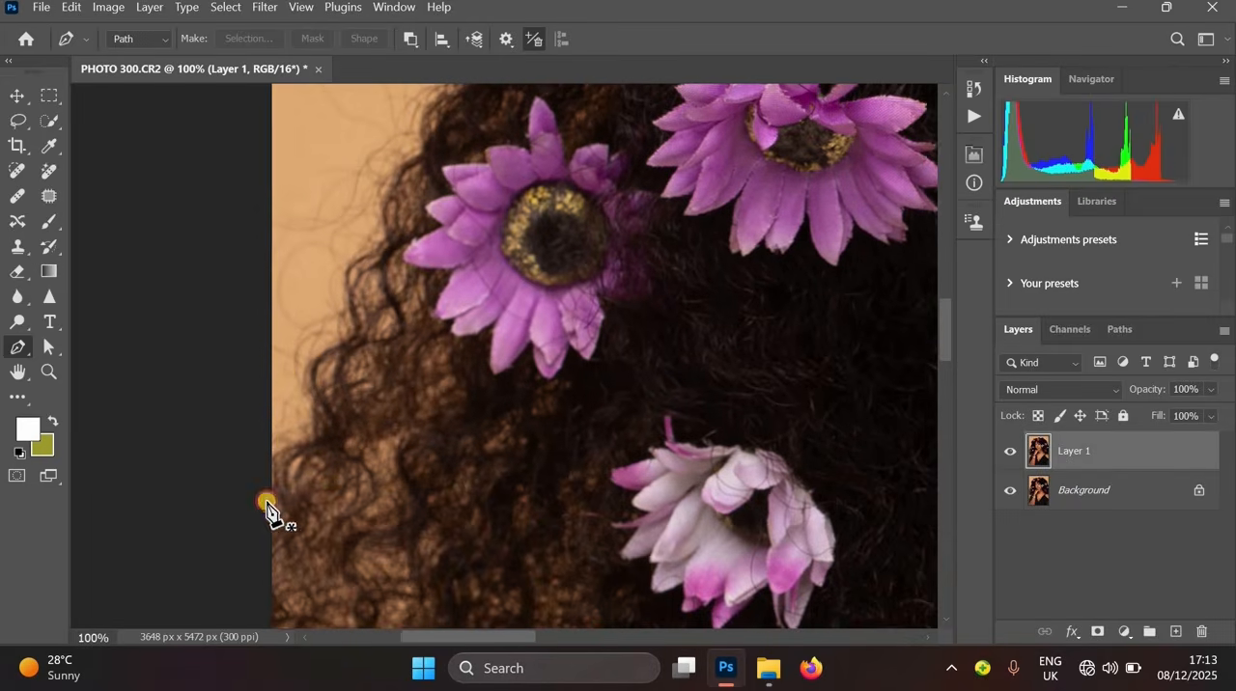
{"action": "left_click", "coordinate": [266, 460]}
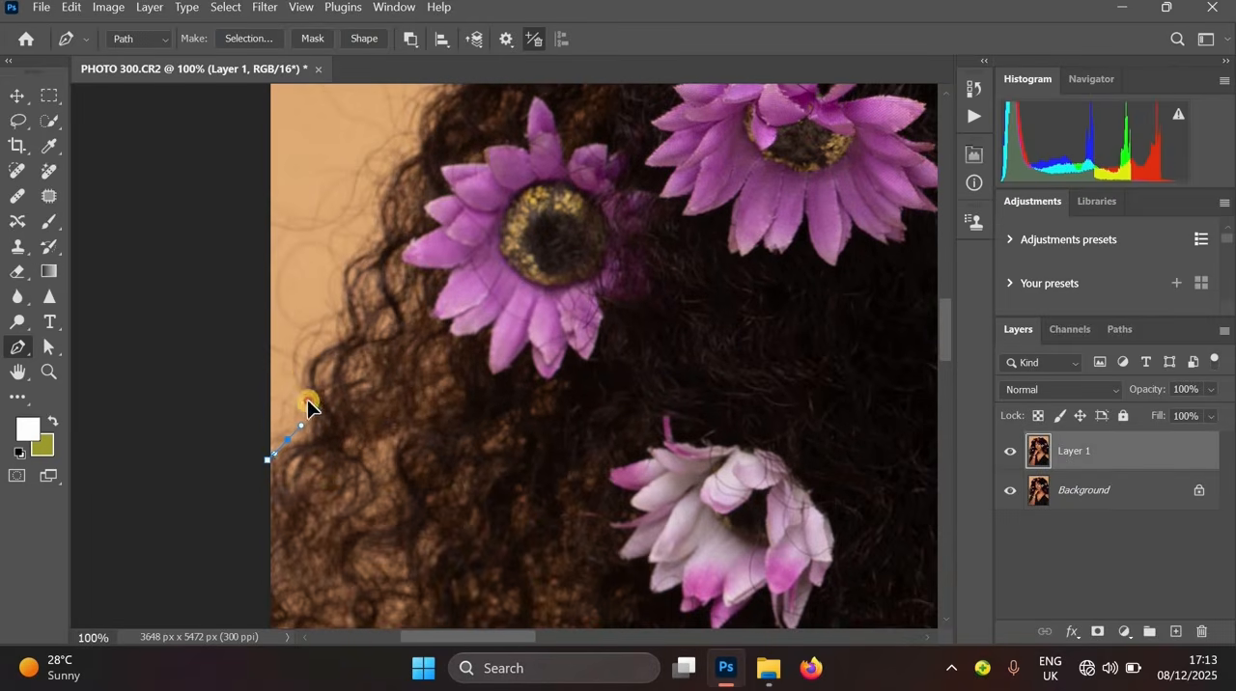
{"action": "left_click_drag", "start_coordinate": [301, 374], "coordinate": [305, 362]}
{"action": "left_click_drag", "start_coordinate": [322, 344], "coordinate": [333, 342]}
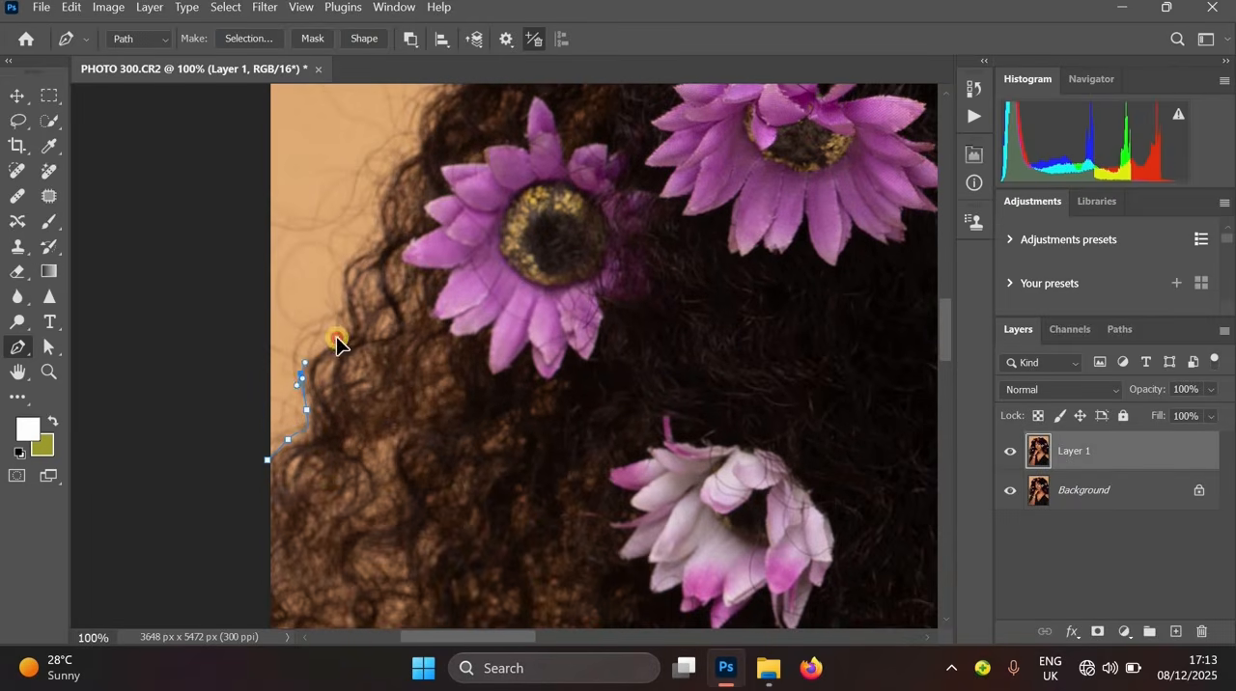
{"action": "left_click", "coordinate": [363, 249]}
{"action": "left_click", "coordinate": [383, 228]}
{"action": "left_click", "coordinate": [406, 155]}
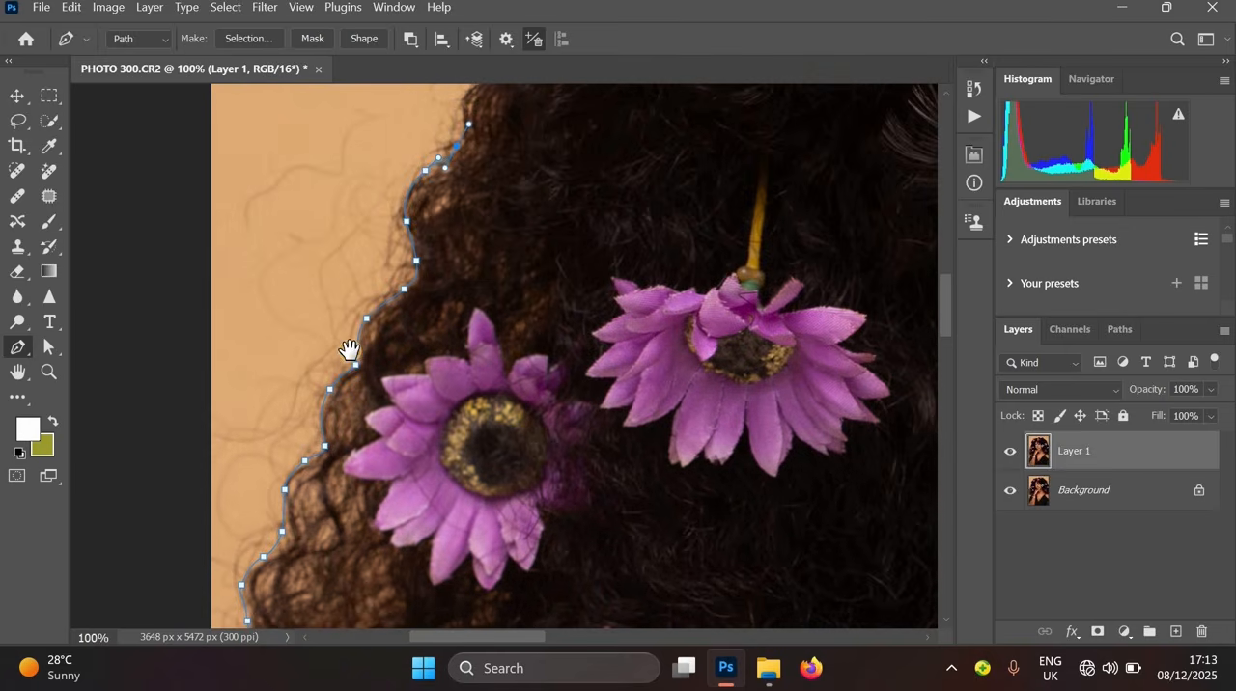
{"action": "scroll", "coordinate": [349, 350], "scroll_direction": "up", "scroll_amount": 3}
{"action": "scroll", "coordinate": [349, 351], "scroll_direction": "right", "scroll_amount": 1}
{"action": "left_click_drag", "start_coordinate": [340, 349], "coordinate": [399, 162]}
{"action": "scroll", "coordinate": [278, 415], "scroll_direction": "up", "scroll_amount": 3}
{"action": "scroll", "coordinate": [278, 414], "scroll_direction": "right", "scroll_amount": 1}
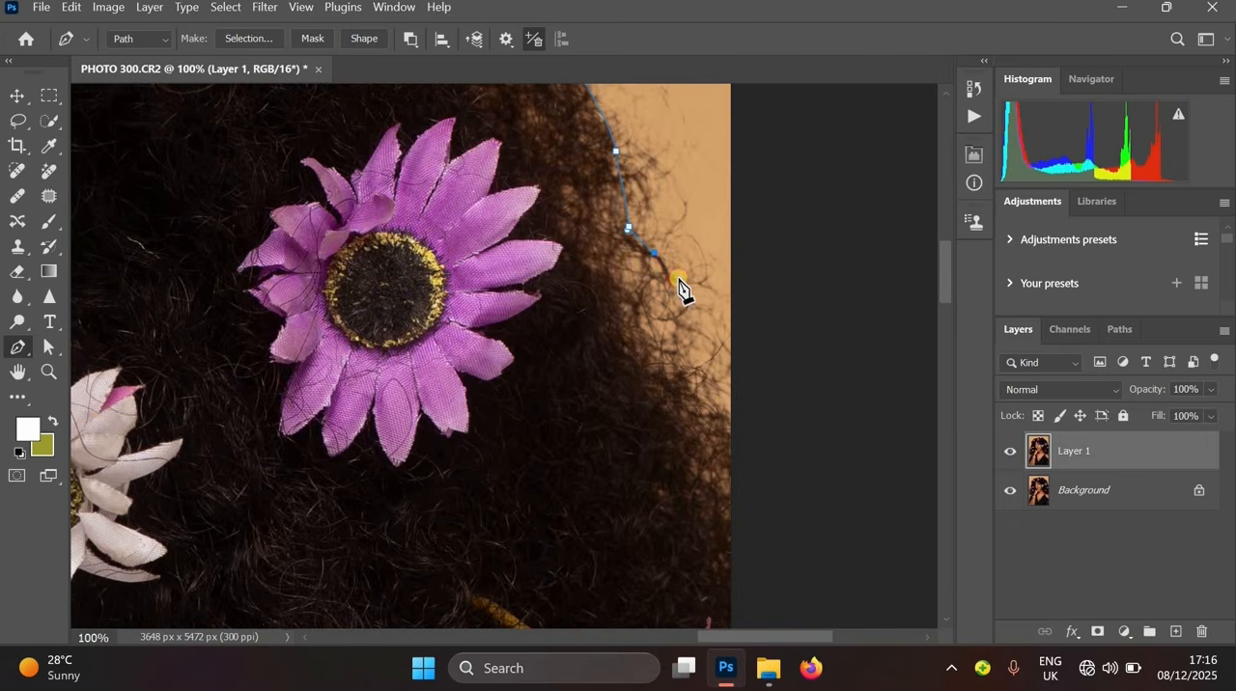
{"action": "left_click_drag", "start_coordinate": [683, 288], "coordinate": [684, 299]}
{"action": "left_click_drag", "start_coordinate": [697, 376], "coordinate": [719, 394]}
{"action": "scroll", "coordinate": [792, 419], "scroll_direction": "down", "scroll_amount": 2}
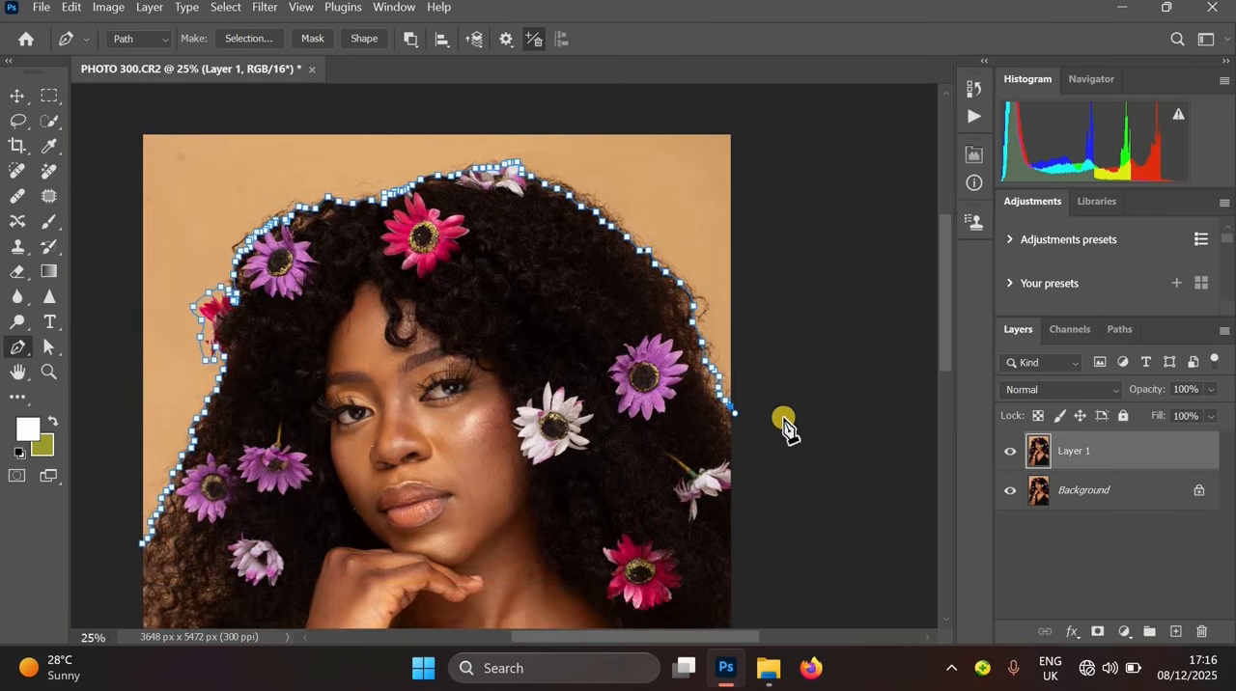
- Extend the path around the outside of the canvas and close it back at its start point
{"action": "left_click_drag", "start_coordinate": [783, 423], "coordinate": [830, 428]}
{"action": "left_click_drag", "start_coordinate": [521, 94], "coordinate": [508, 96]}
{"action": "left_click_drag", "start_coordinate": [340, 112], "coordinate": [290, 121]}
{"action": "left_click_drag", "start_coordinate": [137, 177], "coordinate": [134, 180]}
{"action": "left_click_drag", "start_coordinate": [92, 249], "coordinate": [117, 322]}
{"action": "left_click_drag", "start_coordinate": [116, 449], "coordinate": [118, 461]}
{"action": "left_click_drag", "start_coordinate": [133, 532], "coordinate": [286, 345]}
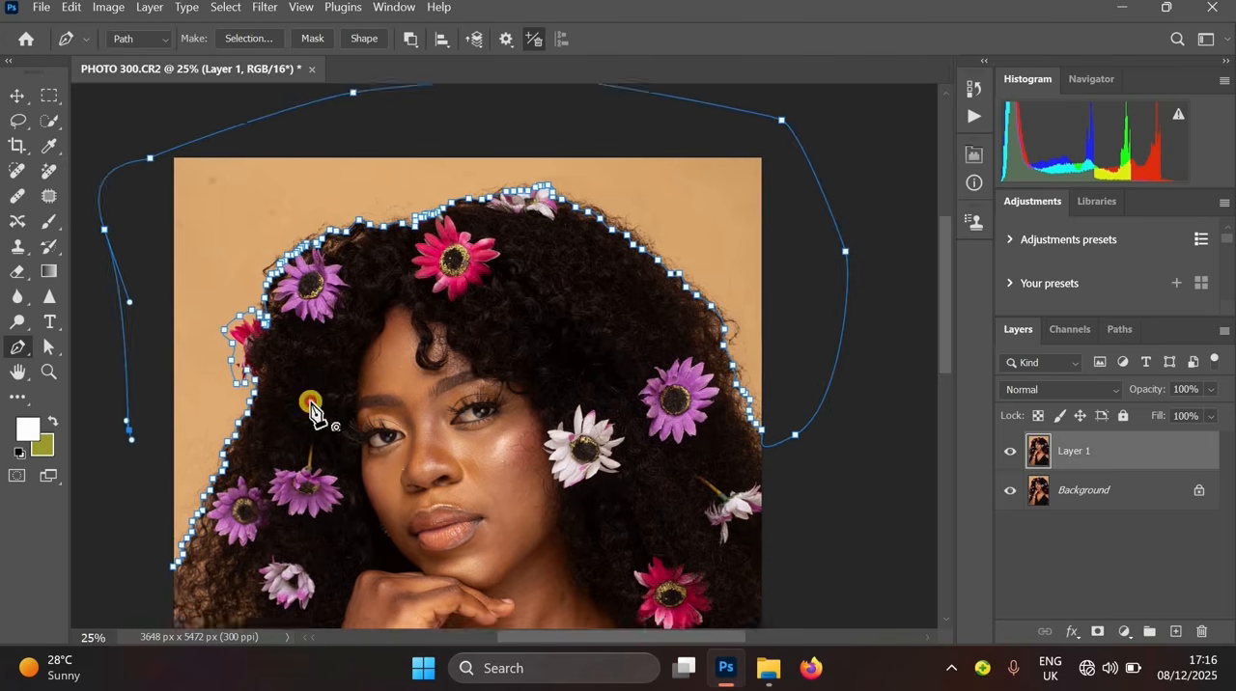
{"action": "left_click", "coordinate": [310, 402]}
{"action": "left_click_drag", "start_coordinate": [389, 448], "coordinate": [336, 572]}
{"action": "left_click", "coordinate": [331, 584], "text": "ctrl"}
{"action": "left_click", "coordinate": [330, 584], "text": "ctrl"}
{"action": "left_click", "coordinate": [328, 584], "text": "ctrl"}
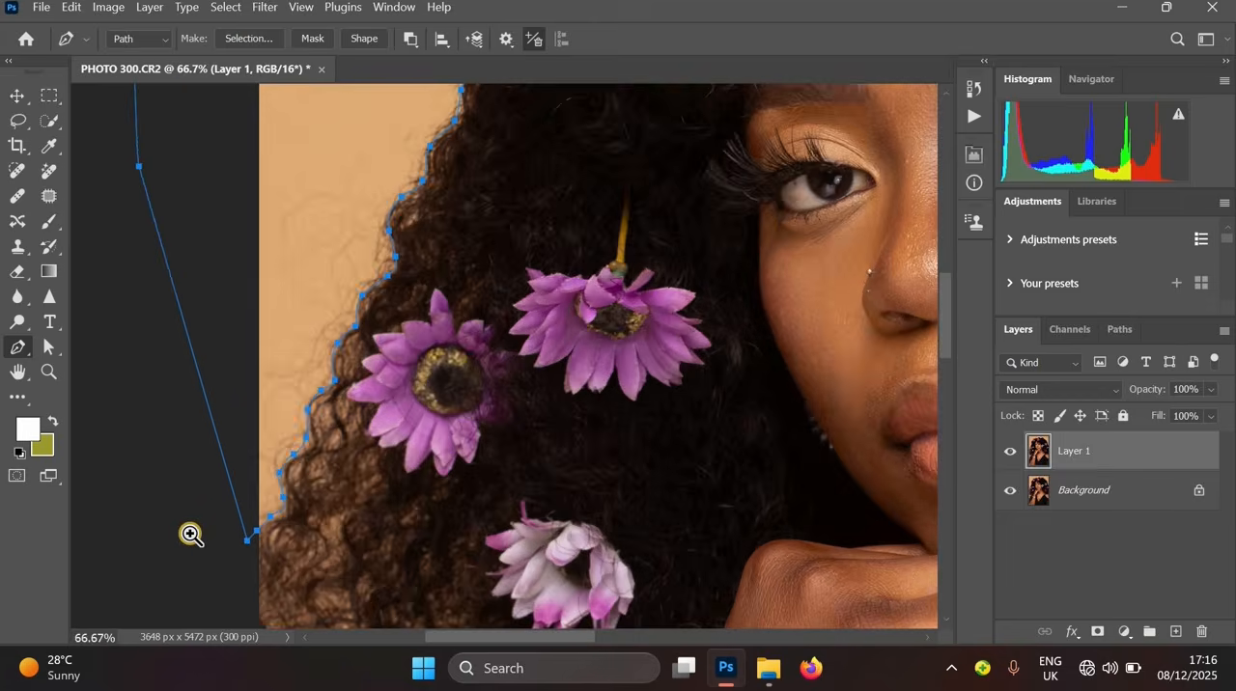
{"action": "left_click", "coordinate": [302, 580], "text": "ctrl"}
{"action": "left_click", "coordinate": [236, 533], "text": "ctrl"}
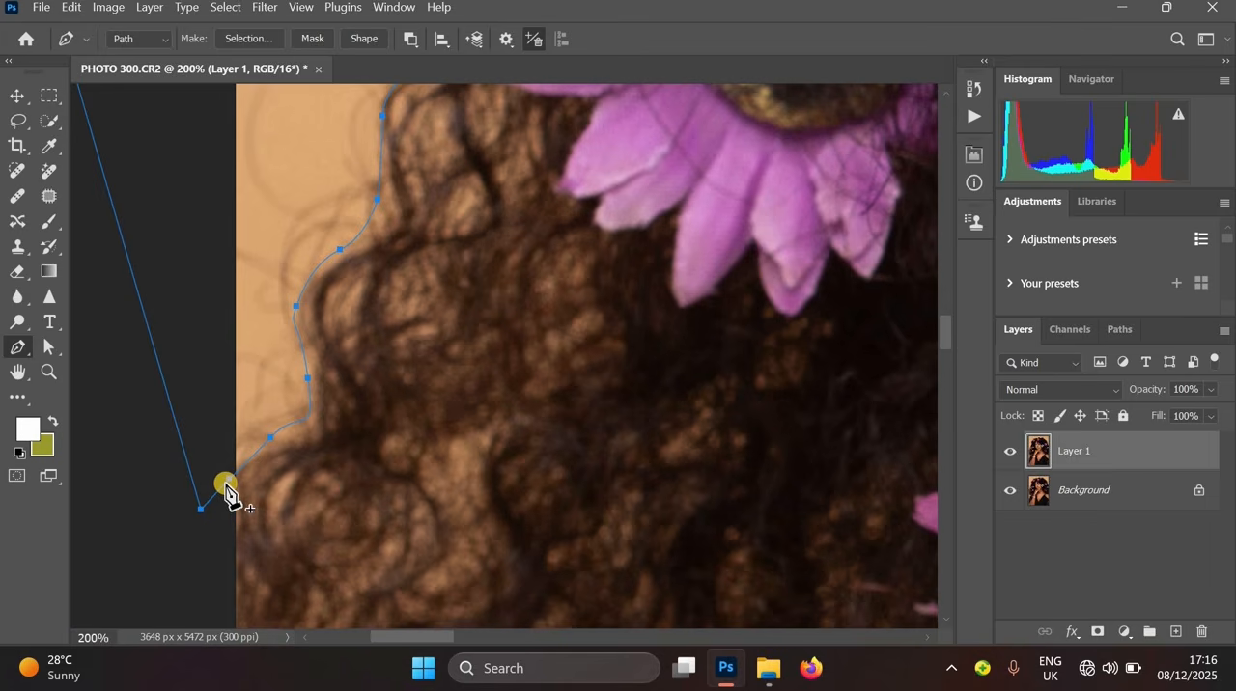
{"action": "left_click", "coordinate": [330, 434], "text": "alt"}
{"action": "left_click", "coordinate": [330, 433], "text": "alt"}
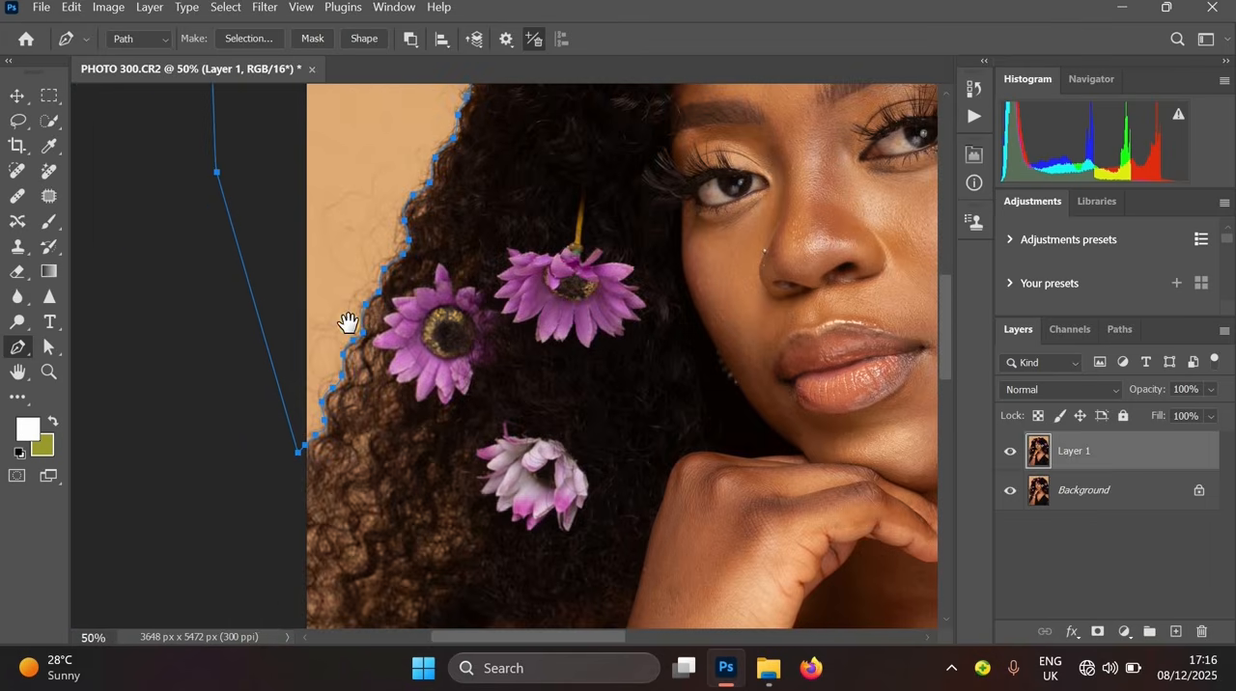
{"action": "left_click", "coordinate": [348, 322], "text": "alt"}
- Make a selection from the path with a 1 pixel feather radius
{"action": "right_click", "coordinate": [444, 193]}
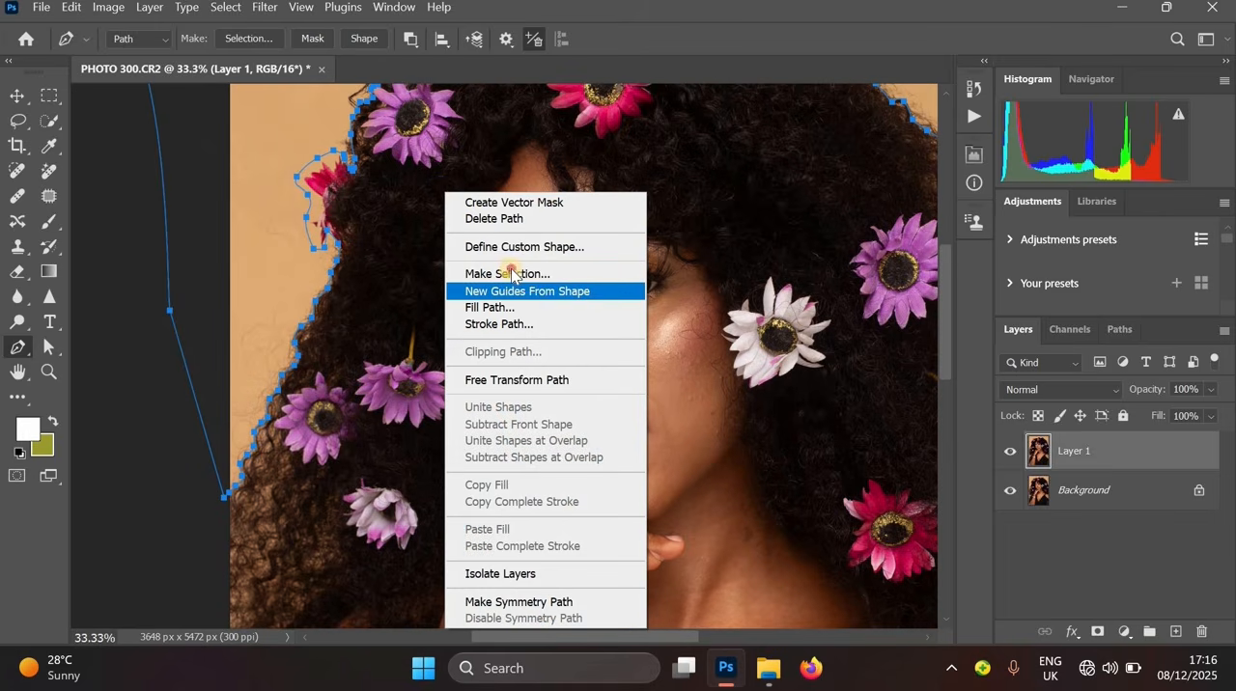
{"action": "left_click", "coordinate": [511, 274]}
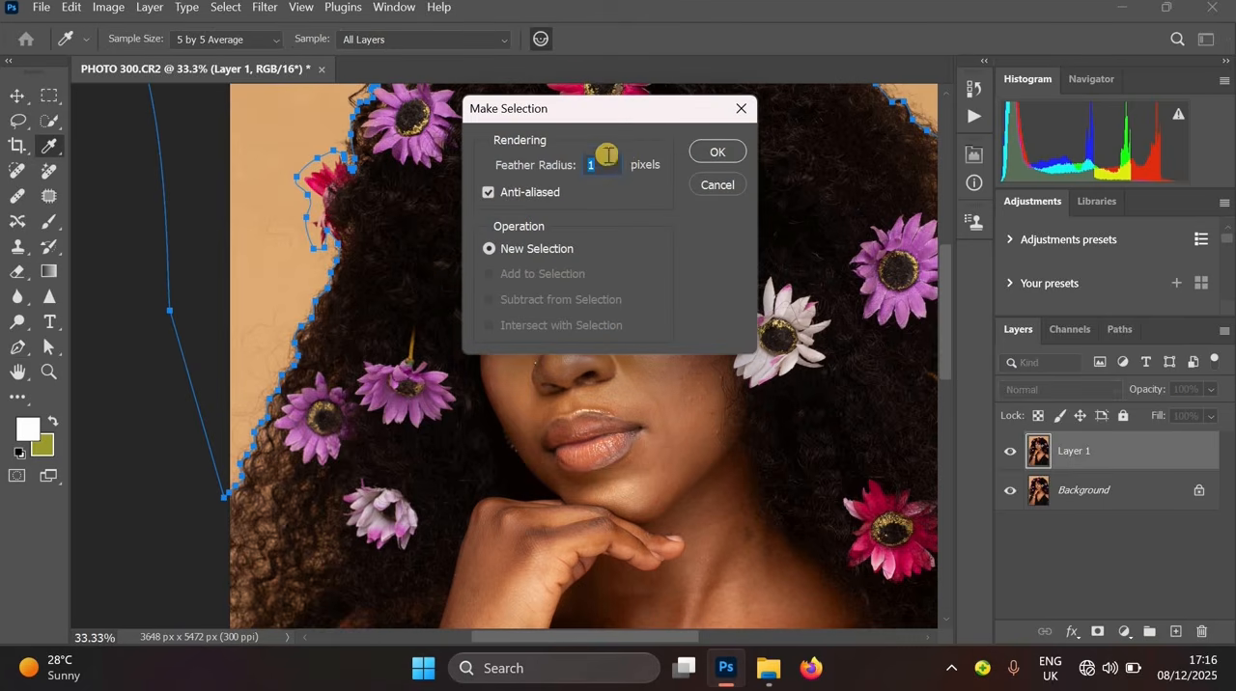
{"action": "left_click", "coordinate": [715, 157]}
{"action": "left_click_drag", "start_coordinate": [612, 207], "coordinate": [585, 430]}
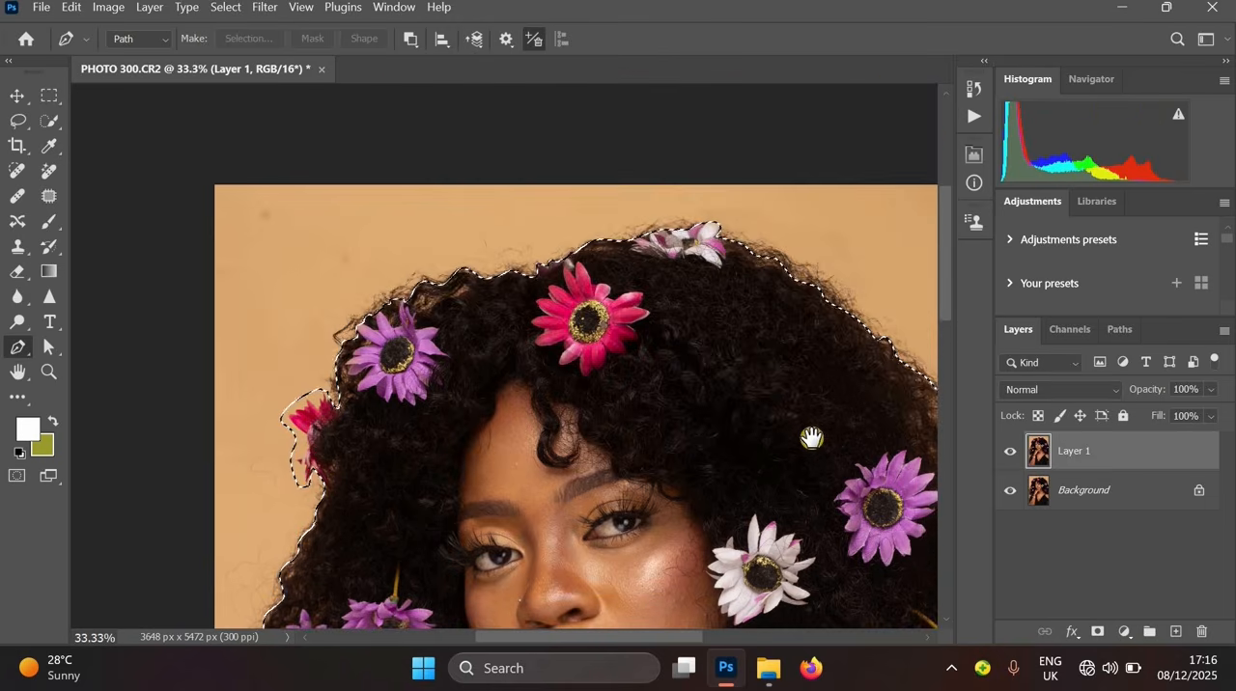
{"action": "left_click", "coordinate": [812, 439], "text": "alt"}
{"action": "left_click_drag", "start_coordinate": [835, 389], "coordinate": [808, 350]}
{"action": "left_click", "coordinate": [822, 353], "text": "ctrl"}
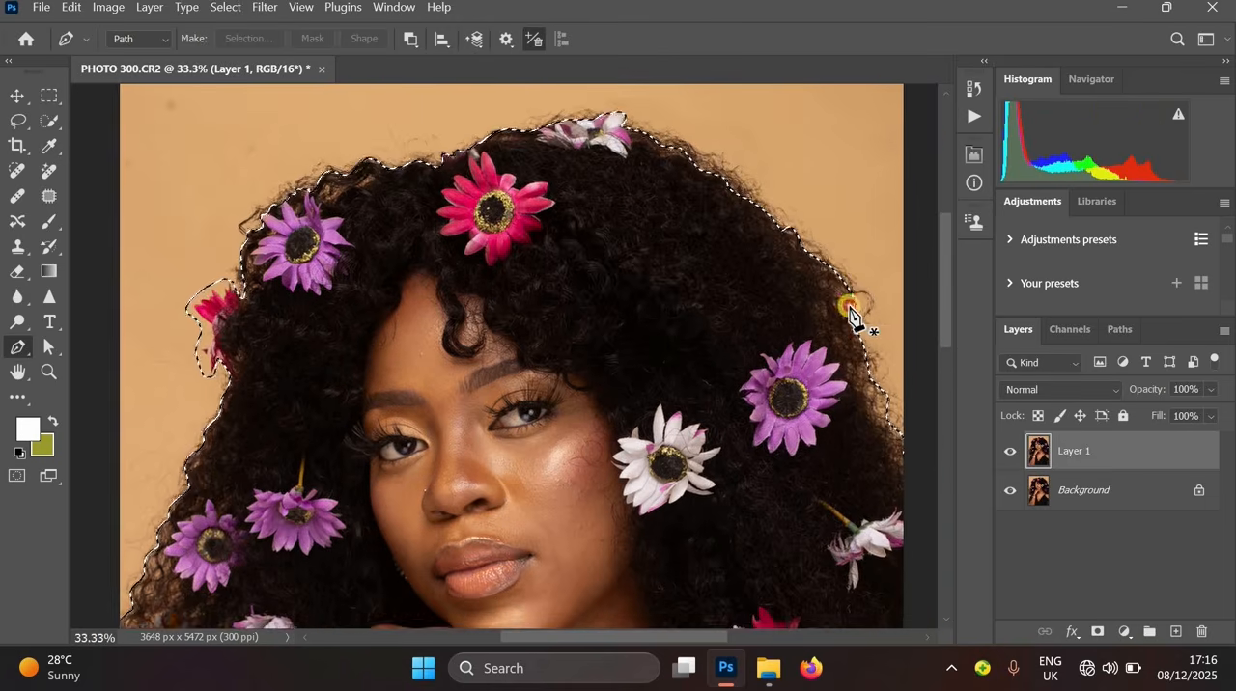
{"action": "scroll", "coordinate": [850, 310], "scroll_direction": "up", "scroll_amount": 2}
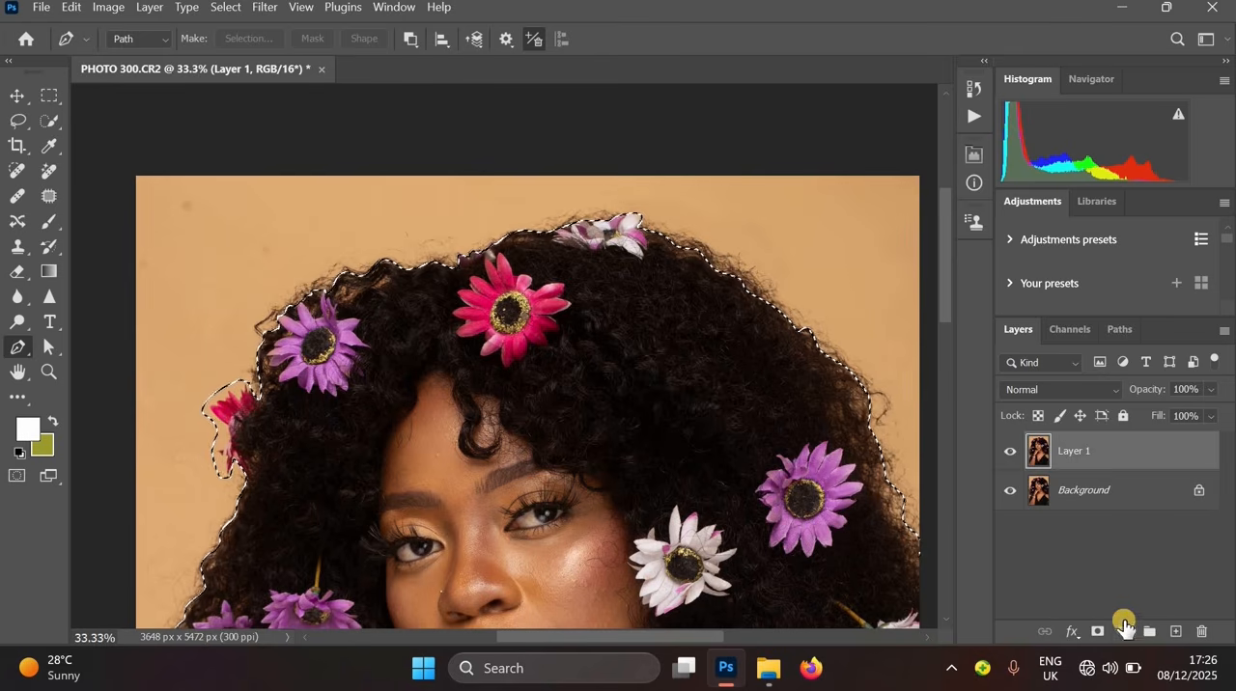
{"action": "left_click", "coordinate": [1123, 629]}
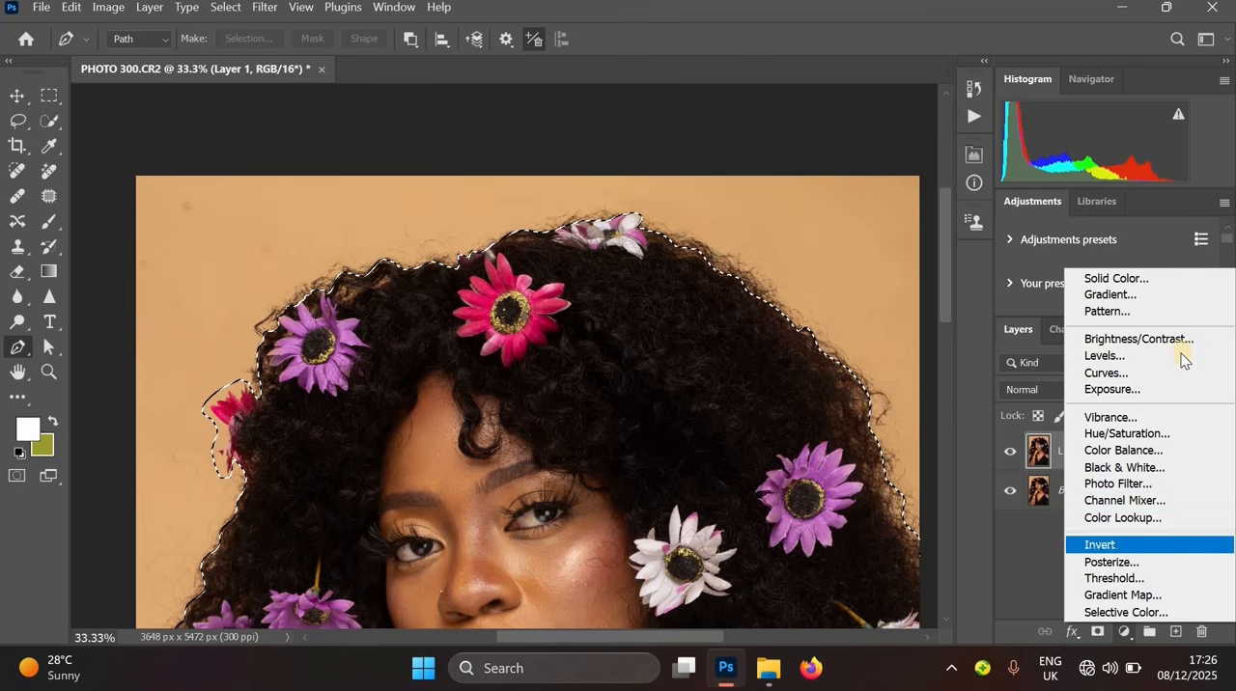
{"action": "left_click", "coordinate": [1149, 278]}
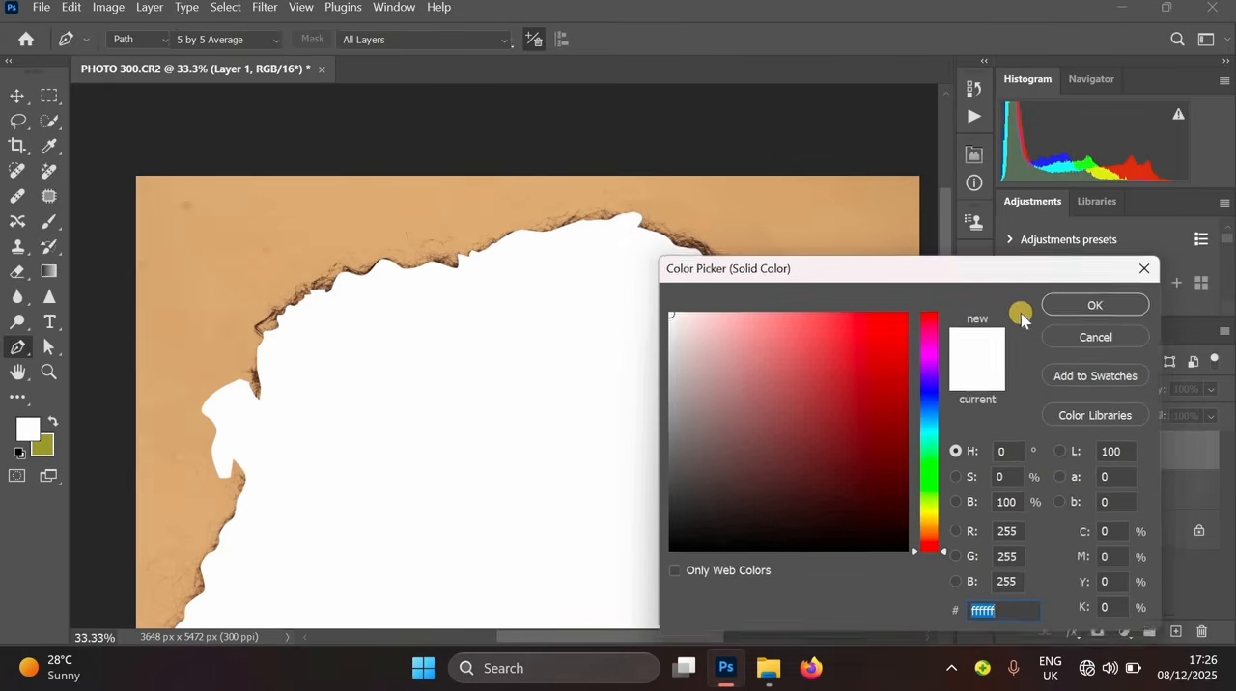
{"action": "left_click", "coordinate": [1157, 274]}
{"action": "left_click", "coordinate": [664, 323], "text": "alt"}
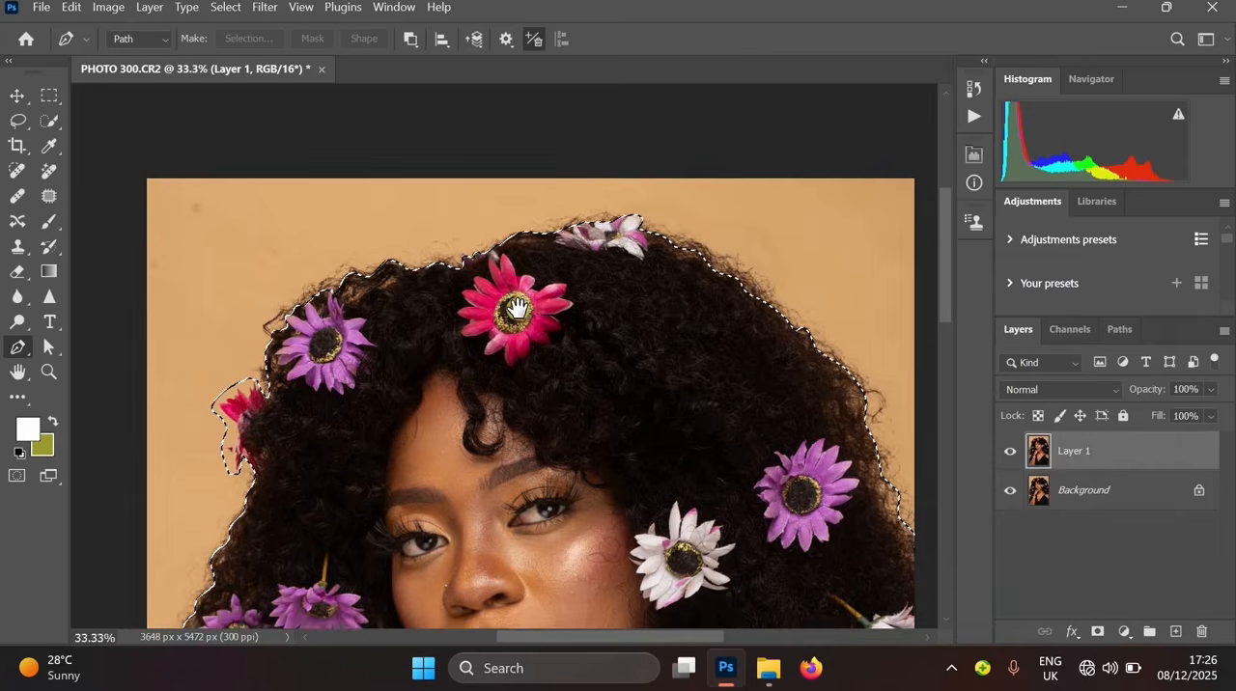
- Invert the selection so it covers the background around the hair
{"action": "left_click", "coordinate": [18, 121]}
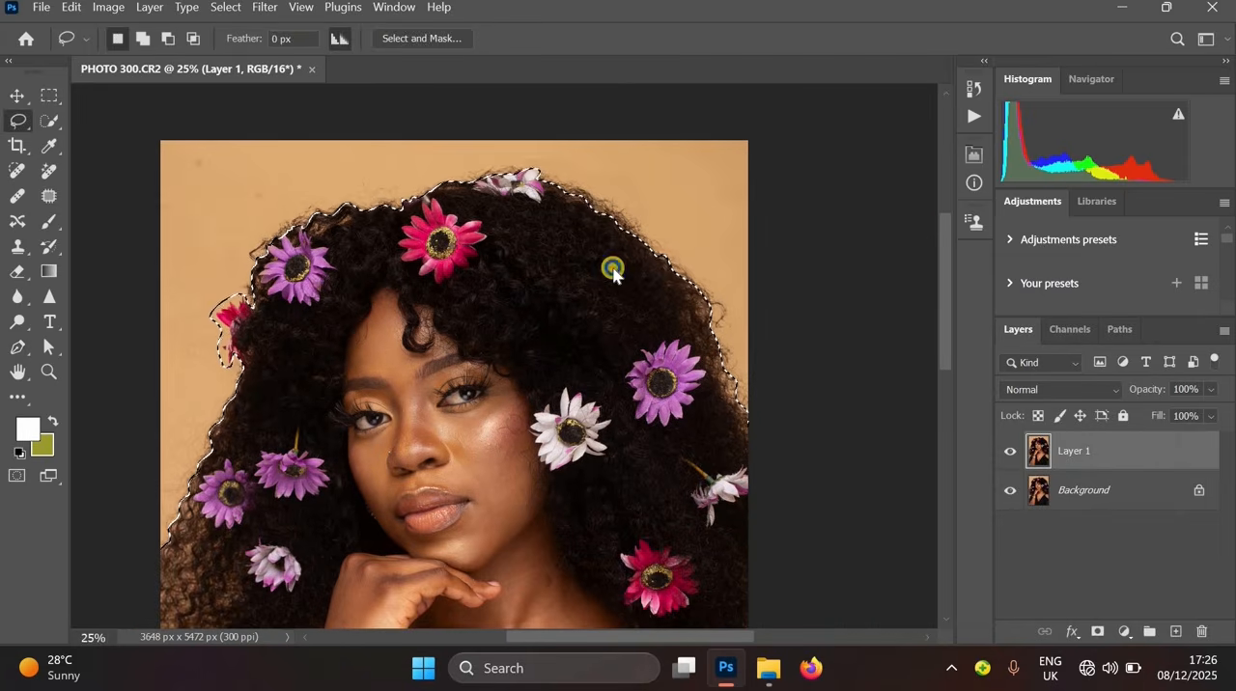
{"action": "right_click", "coordinate": [615, 275]}
{"action": "left_click", "coordinate": [642, 223]}
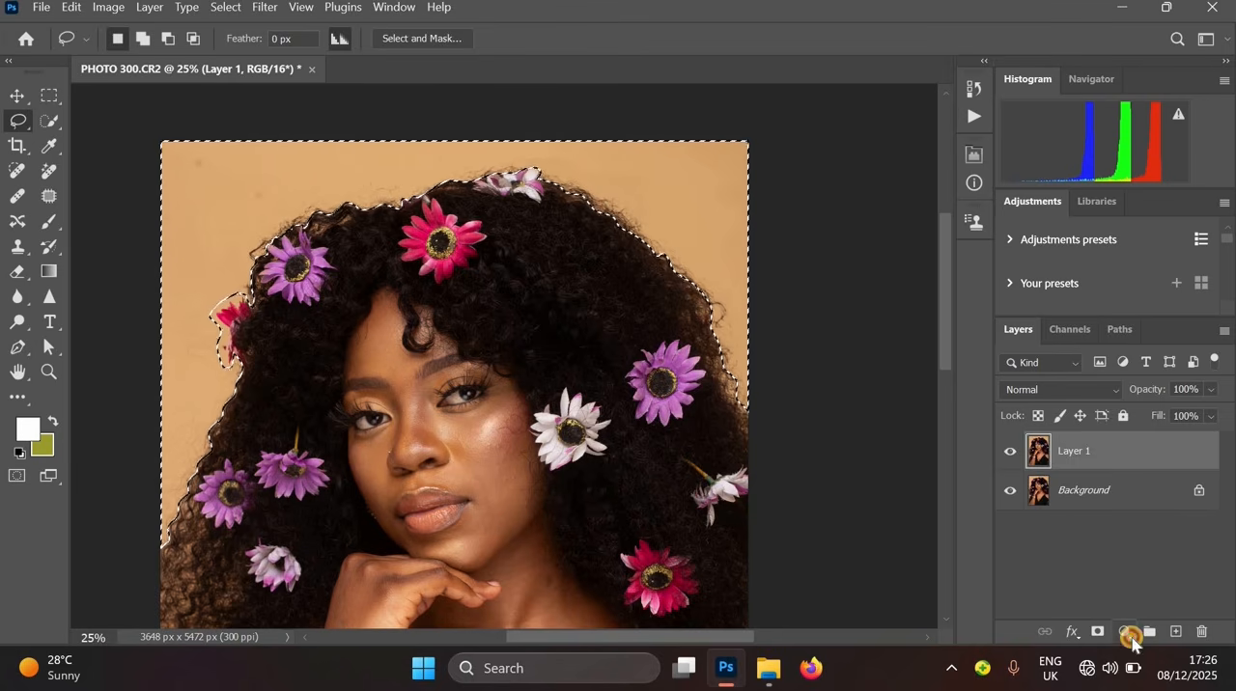
- Add a Solid Color fill layer over the background, sampling the backdrop colour d4ab7b
{"action": "left_click", "coordinate": [1129, 635]}
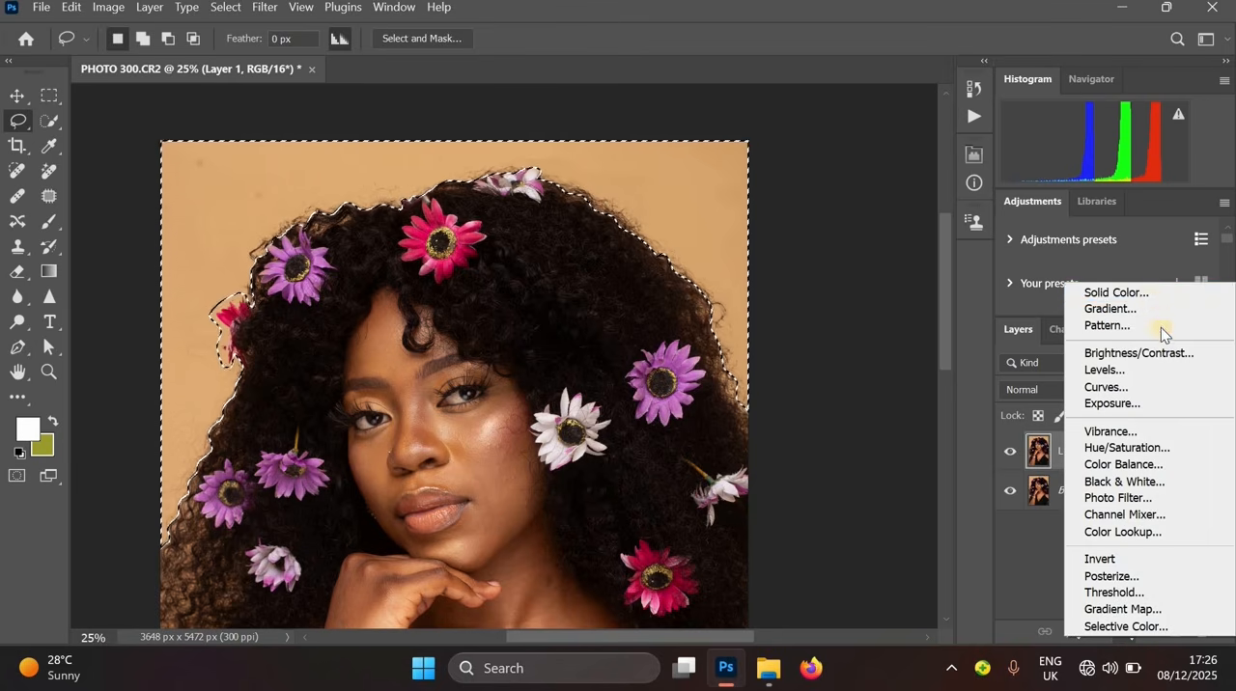
{"action": "left_click", "coordinate": [1120, 294]}
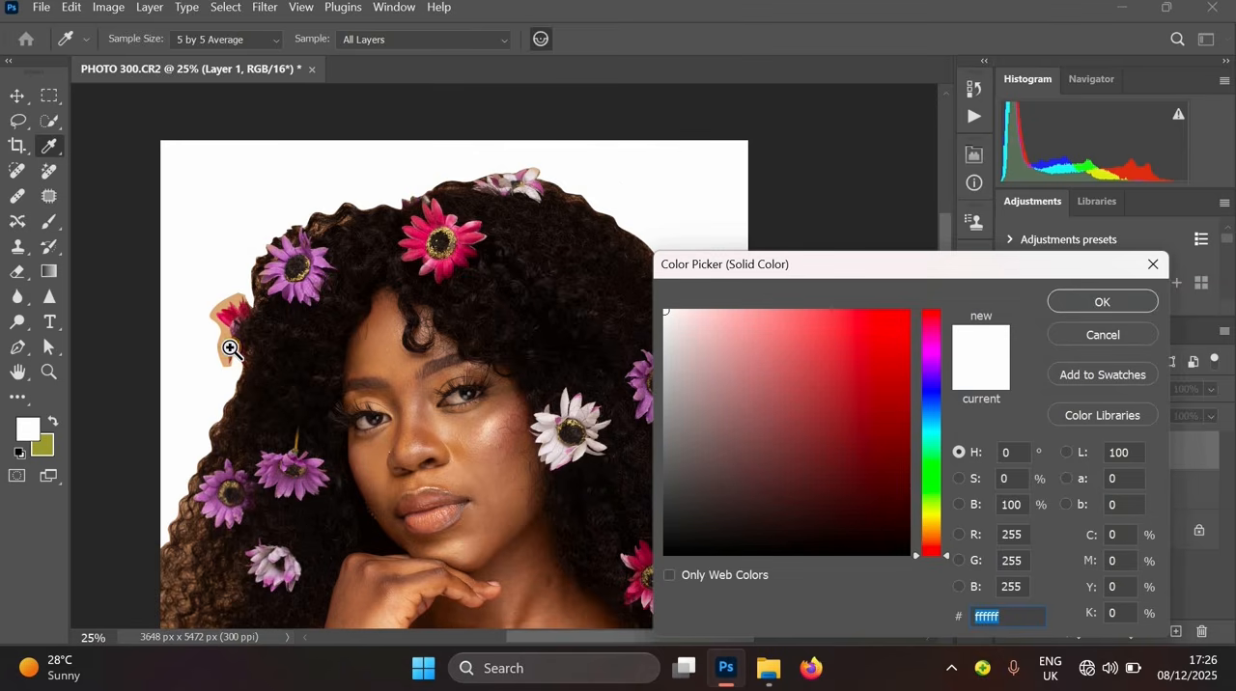
{"action": "left_click", "coordinate": [230, 349], "text": "ctrl"}
{"action": "left_click", "coordinate": [232, 353], "text": "ctrl"}
{"action": "left_click", "coordinate": [257, 300], "text": "ctrl"}
{"action": "left_click", "coordinate": [261, 295], "text": "ctrl"}
{"action": "left_click_drag", "start_coordinate": [260, 295], "coordinate": [406, 312]}
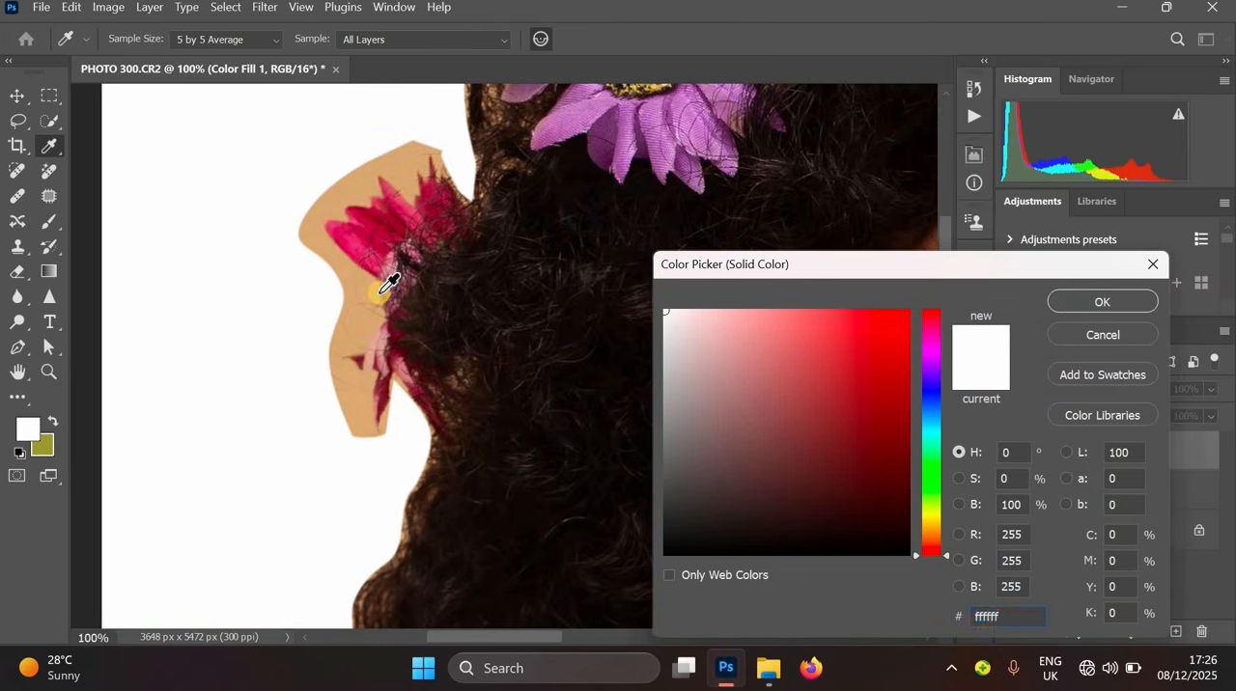
{"action": "left_click", "coordinate": [373, 284]}
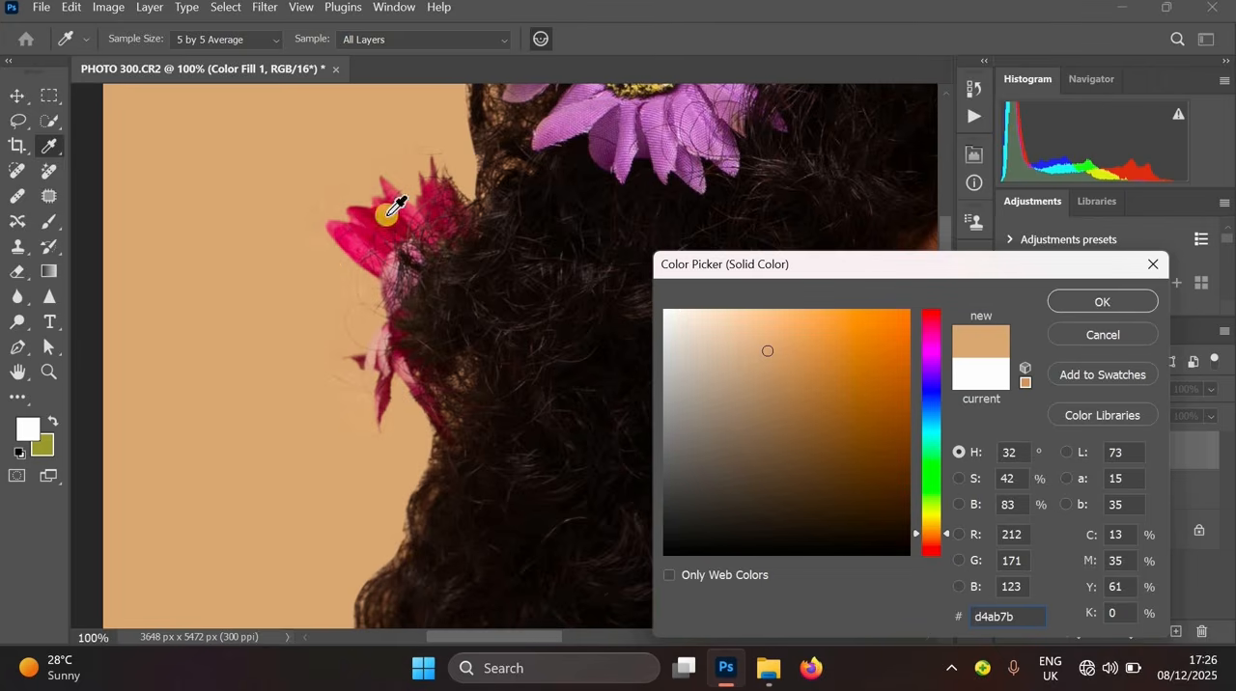
{"action": "left_click", "coordinate": [372, 287], "text": "alt"}
{"action": "left_click", "coordinate": [372, 287], "text": "alt"}
{"action": "left_click_drag", "start_coordinate": [425, 232], "coordinate": [270, 347]}
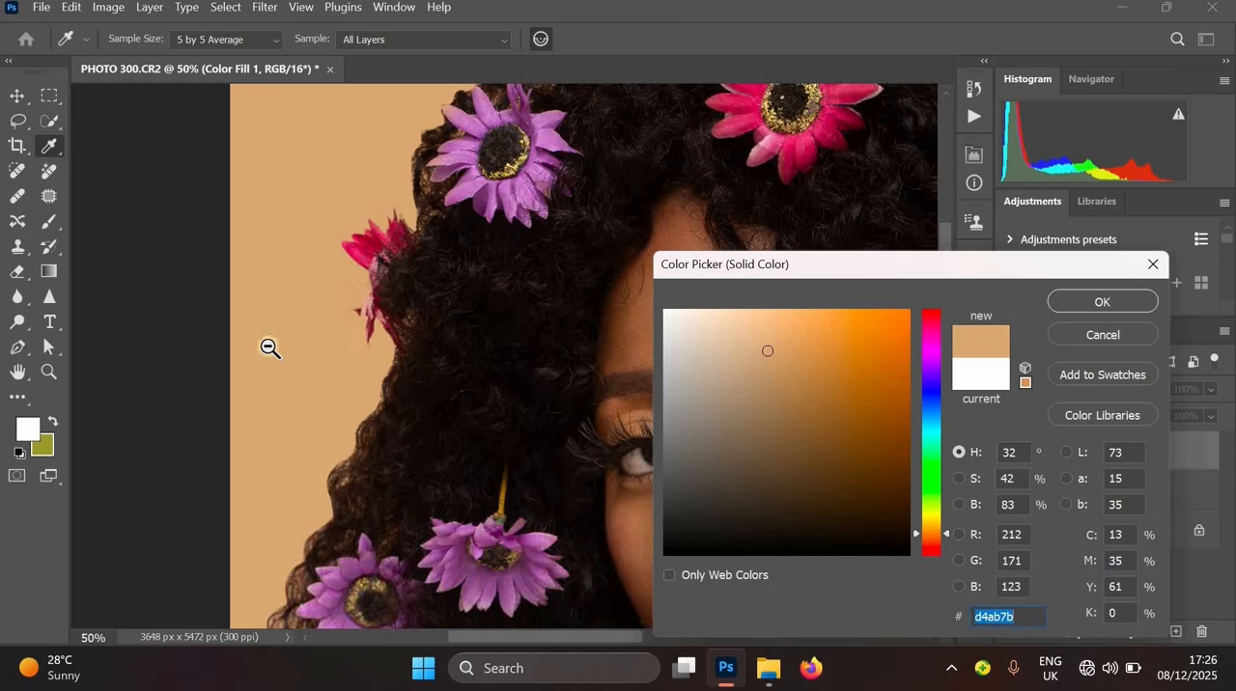
{"action": "left_click", "coordinate": [274, 344], "text": "alt"}
{"action": "left_click_drag", "start_coordinate": [620, 317], "coordinate": [407, 283]}
{"action": "left_click", "coordinate": [491, 213], "text": "alt"}
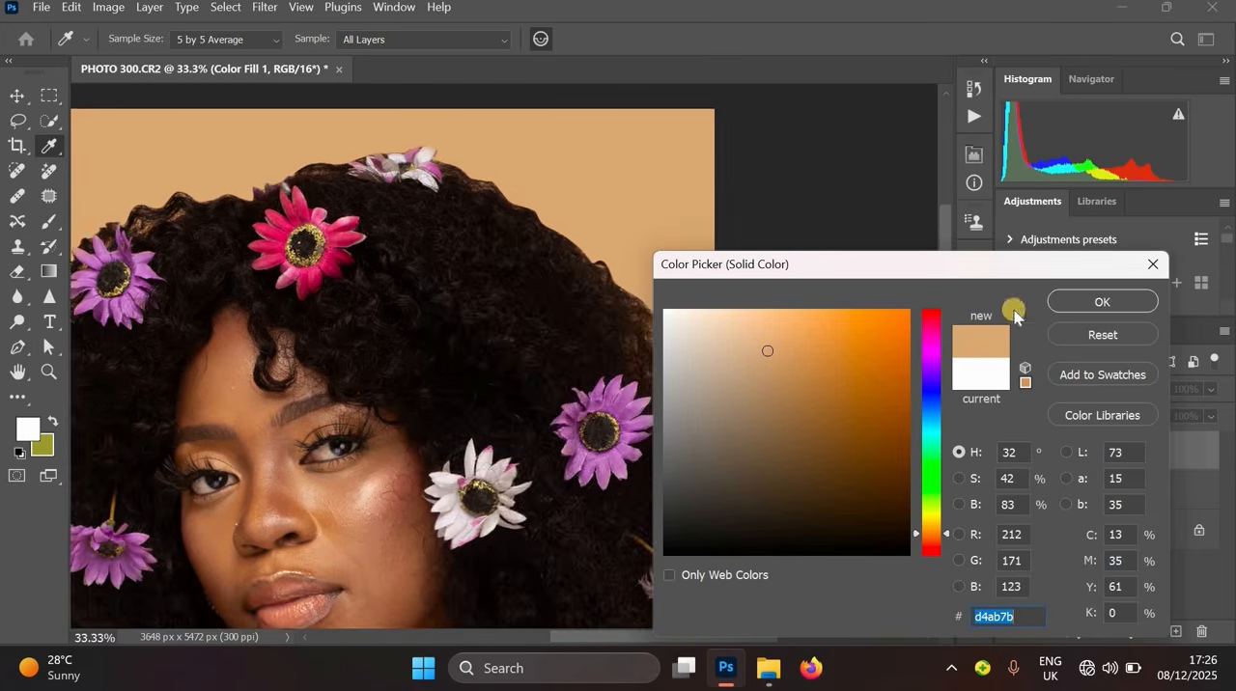
{"action": "left_click", "coordinate": [1095, 303]}
{"action": "left_click_drag", "start_coordinate": [484, 387], "coordinate": [715, 314]}
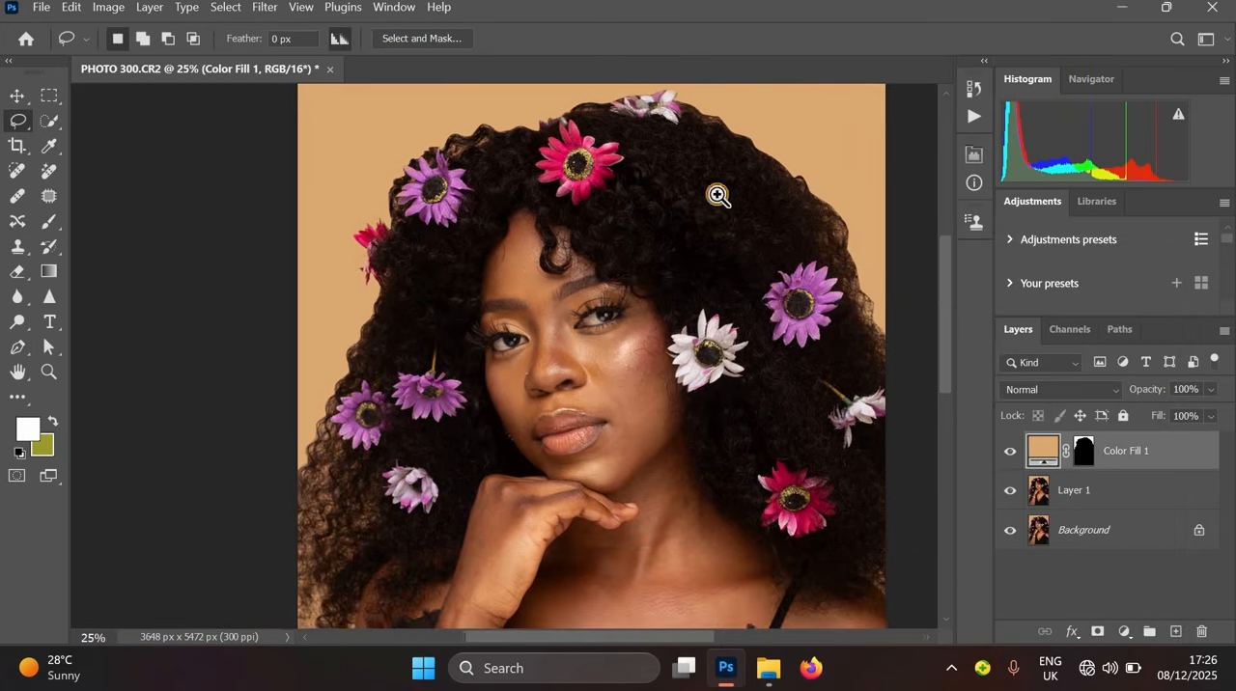
- Zoom in and pan around the hair outline to inspect the edge against the colour fill
{"action": "left_click", "coordinate": [720, 196], "text": "ctrl"}
{"action": "left_click_drag", "start_coordinate": [824, 236], "coordinate": [739, 278]}
{"action": "left_click", "coordinate": [801, 222], "text": "ctrl"}
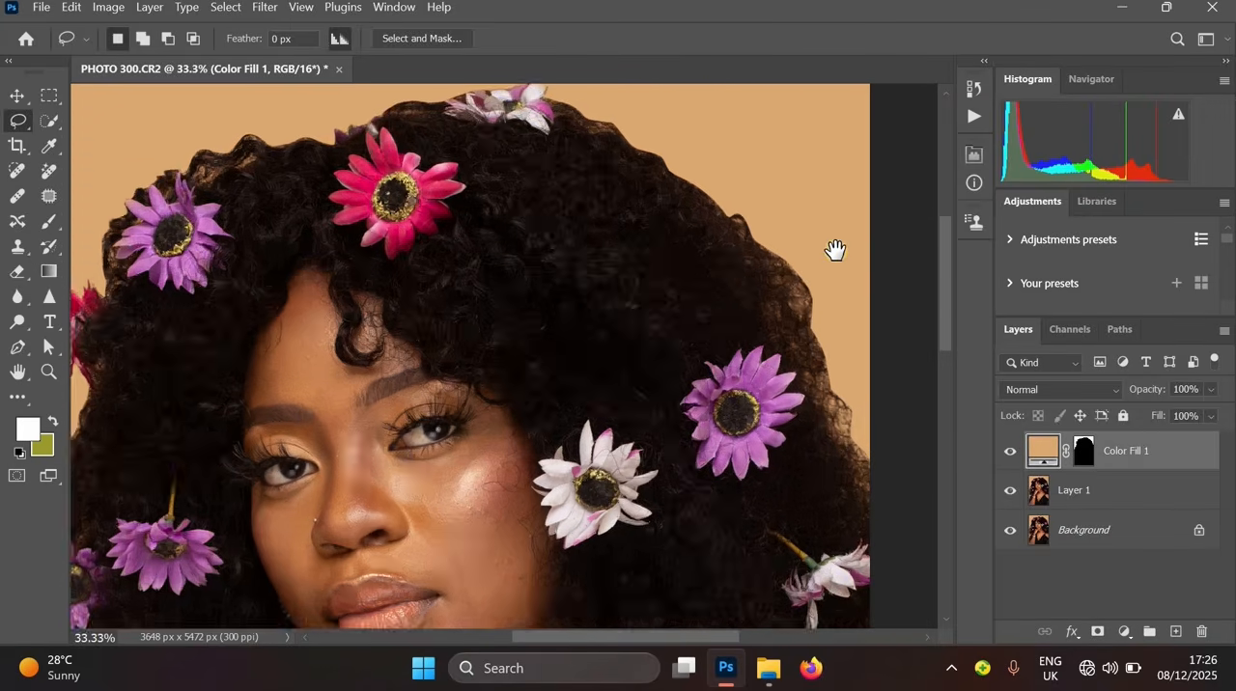
{"action": "left_click", "coordinate": [804, 344], "text": "alt"}
{"action": "left_click_drag", "start_coordinate": [652, 502], "coordinate": [744, 384]}
{"action": "left_click", "coordinate": [618, 253], "text": "alt"}
{"action": "left_click_drag", "start_coordinate": [618, 252], "coordinate": [608, 314]}
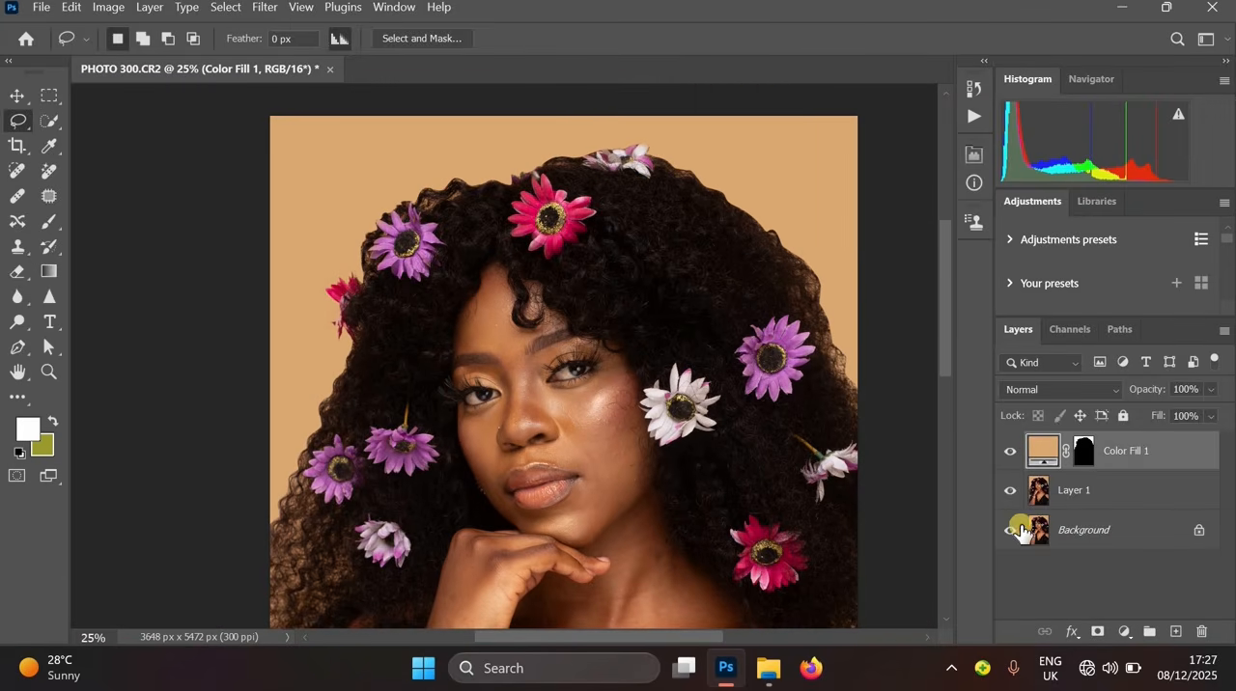
{"action": "left_click", "coordinate": [832, 263]}
{"action": "left_click", "coordinate": [792, 284]}
{"action": "left_click", "coordinate": [695, 207], "text": "alt"}
{"action": "left_click", "coordinate": [681, 184]}
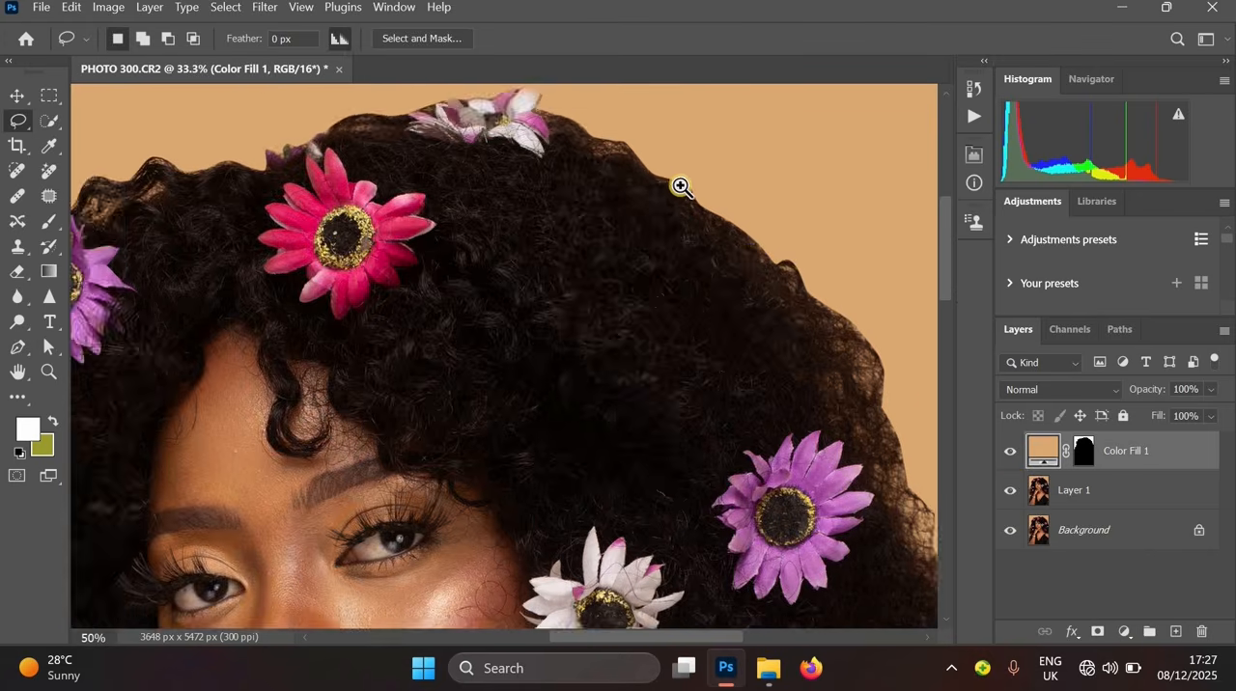
{"action": "left_click", "coordinate": [679, 185]}
{"action": "left_click", "coordinate": [663, 184]}
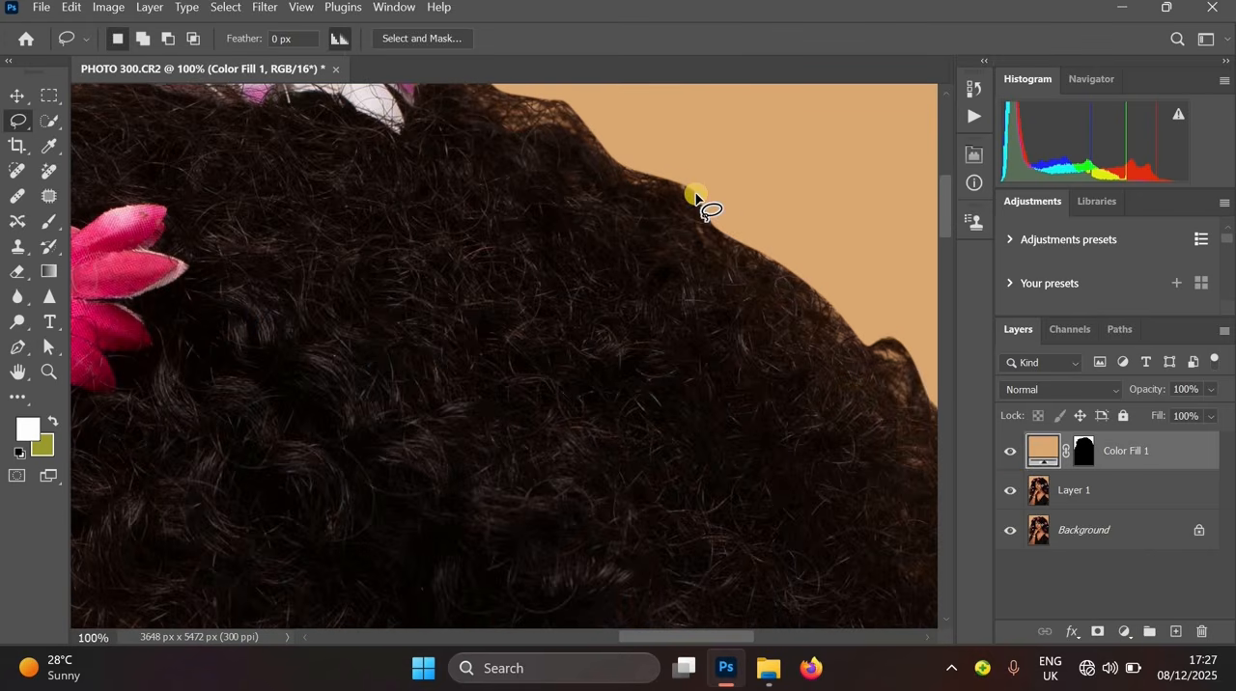
{"action": "left_click", "coordinate": [780, 292], "text": "alt"}
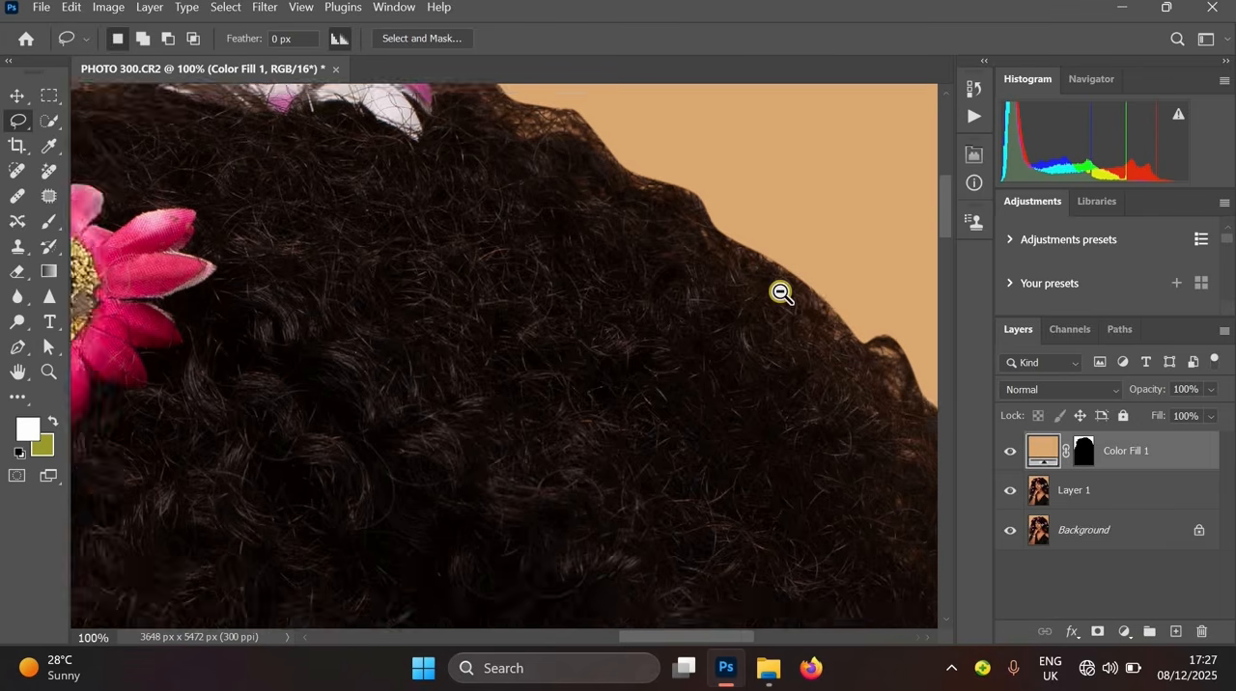
{"action": "left_click", "coordinate": [780, 293], "text": "alt"}
{"action": "left_click", "coordinate": [786, 508], "text": "alt"}
{"action": "left_click", "coordinate": [786, 508], "text": "alt"}
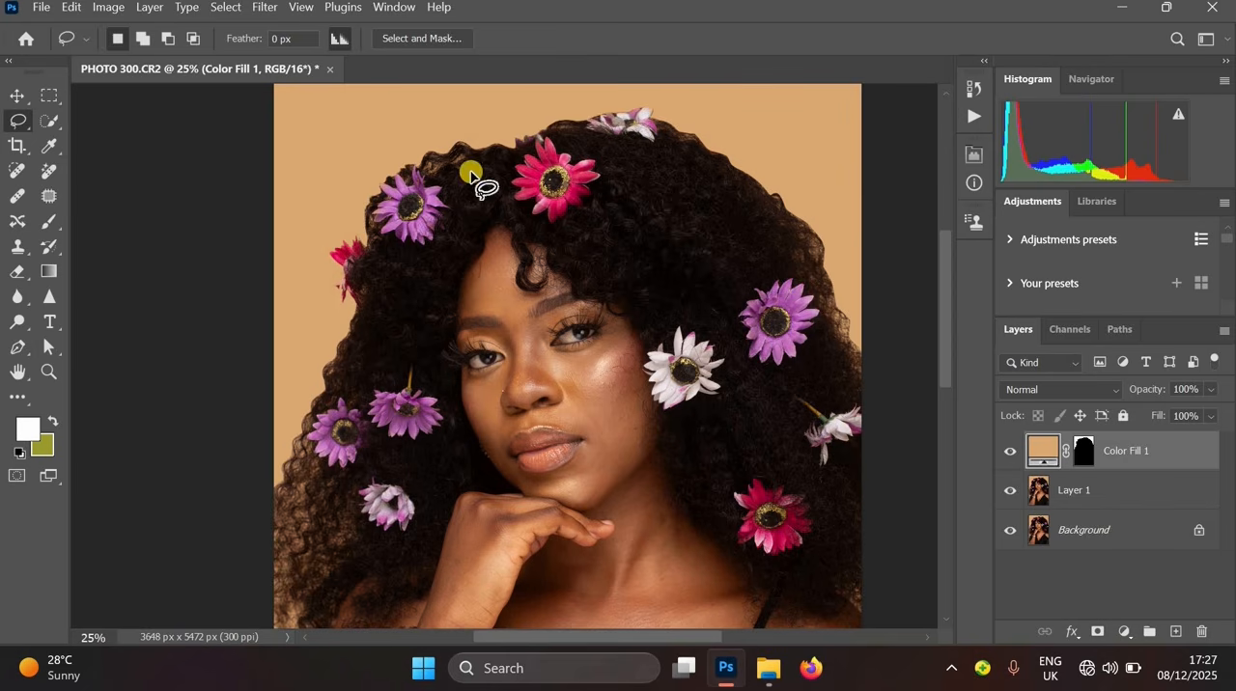
- Select the colour fill layer together with Layer 1 and merge them into one layer
{"action": "left_click", "coordinate": [1096, 497], "text": "shift"}
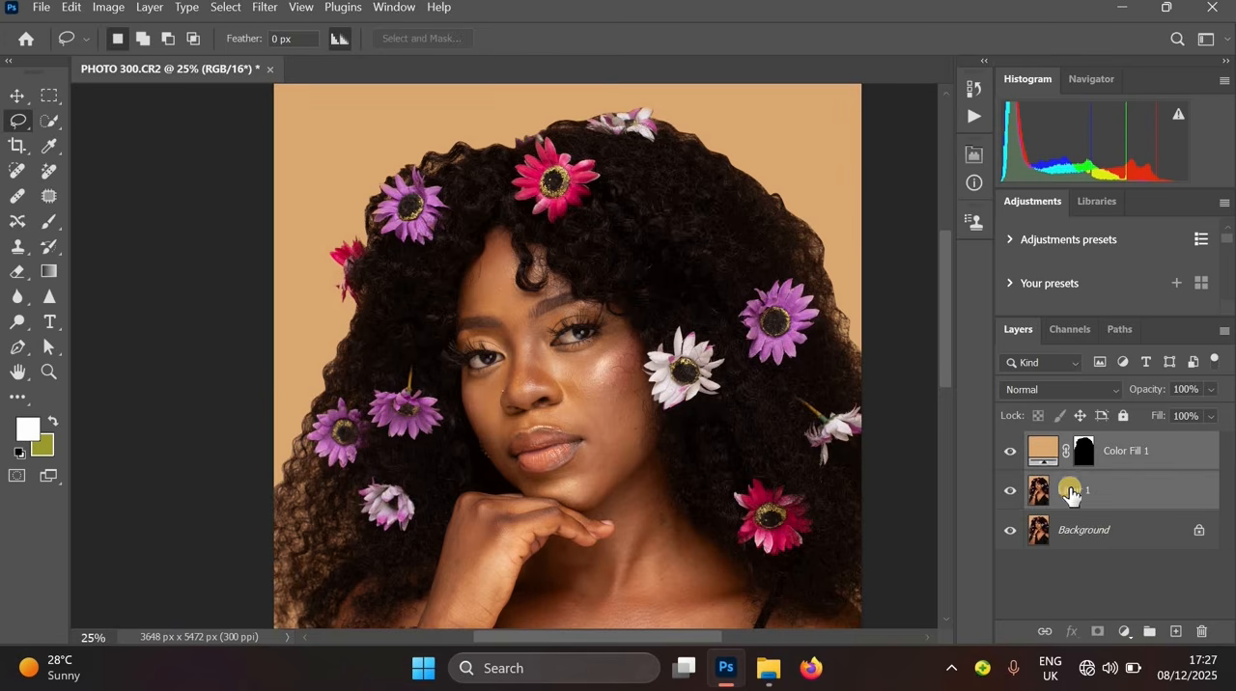
{"action": "left_click", "coordinate": [1127, 490], "text": "ctrl"}
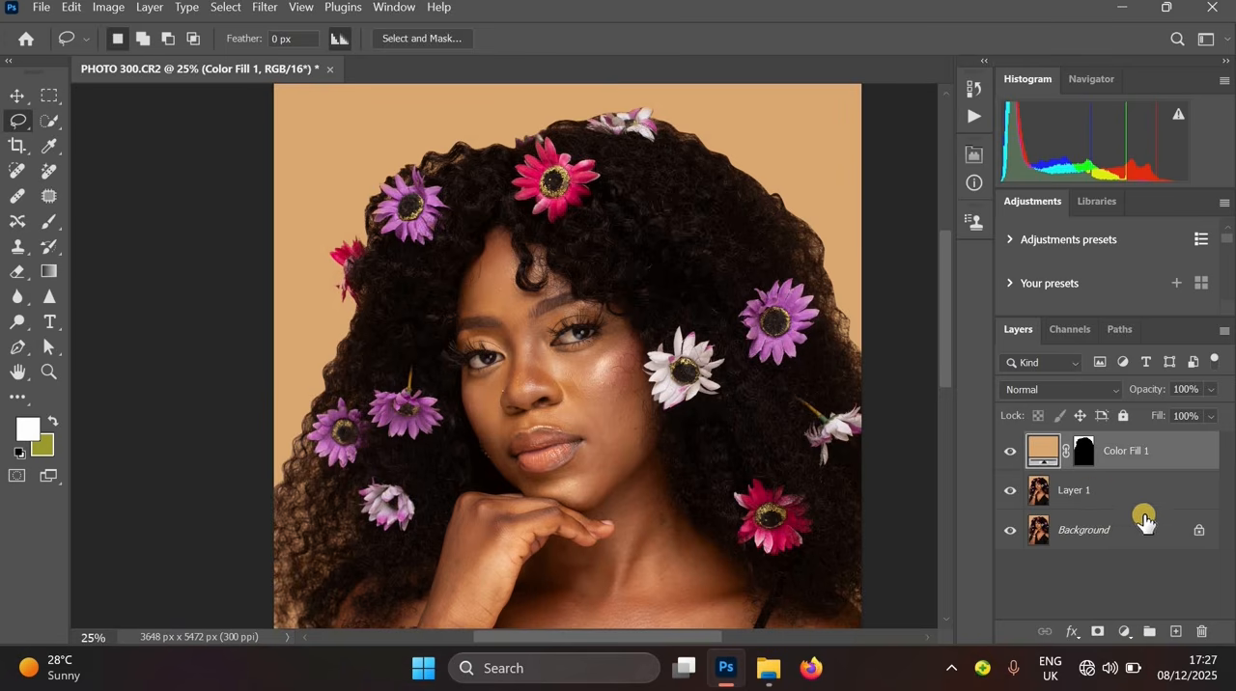
{"action": "left_click", "coordinate": [1096, 504], "text": "shift"}
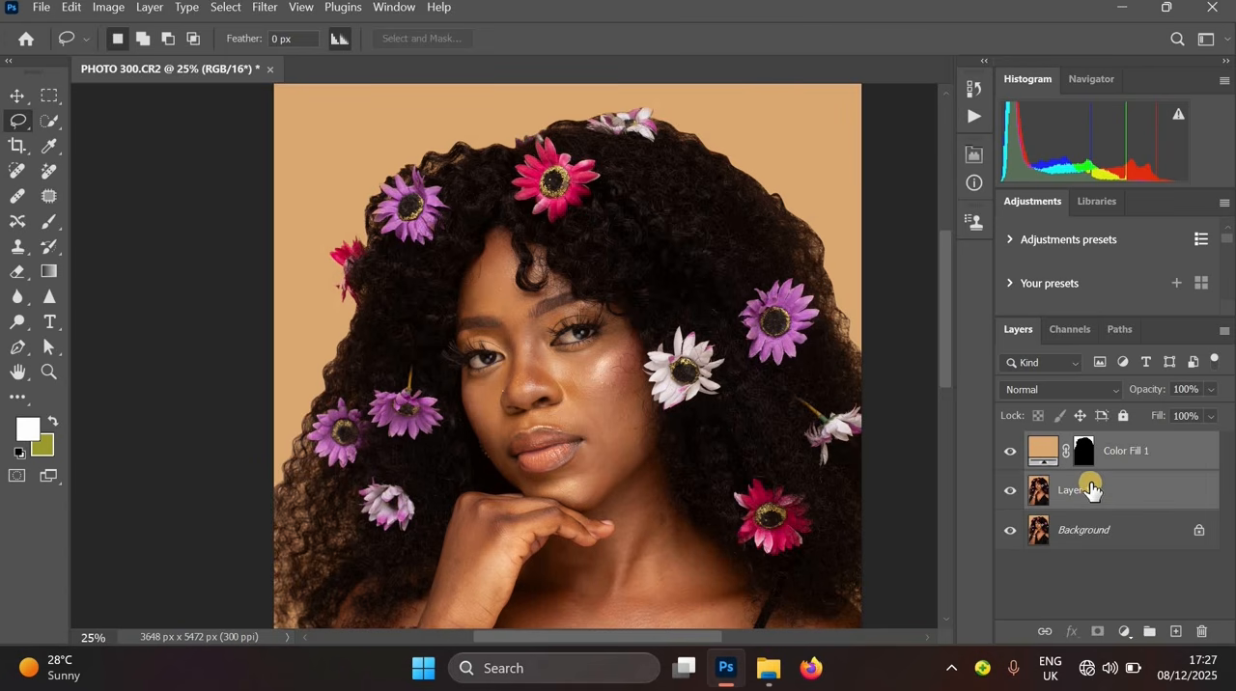
{"action": "key", "text": "ctrl+e"}
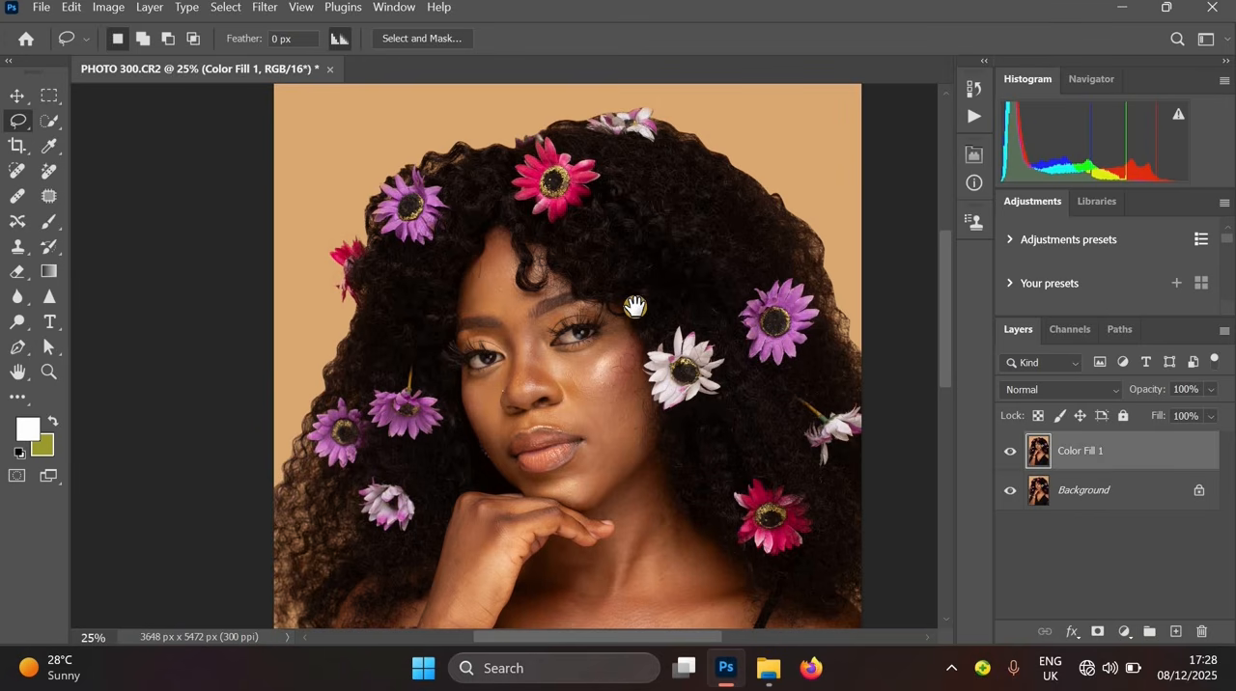
- Open Selective Color on the merged layer and set the Blacks' black amount to 3%
{"action": "scroll", "coordinate": [713, 347], "scroll_direction": "down", "scroll_amount": 3}
{"action": "scroll", "coordinate": [684, 350], "scroll_direction": "down", "scroll_amount": 4}
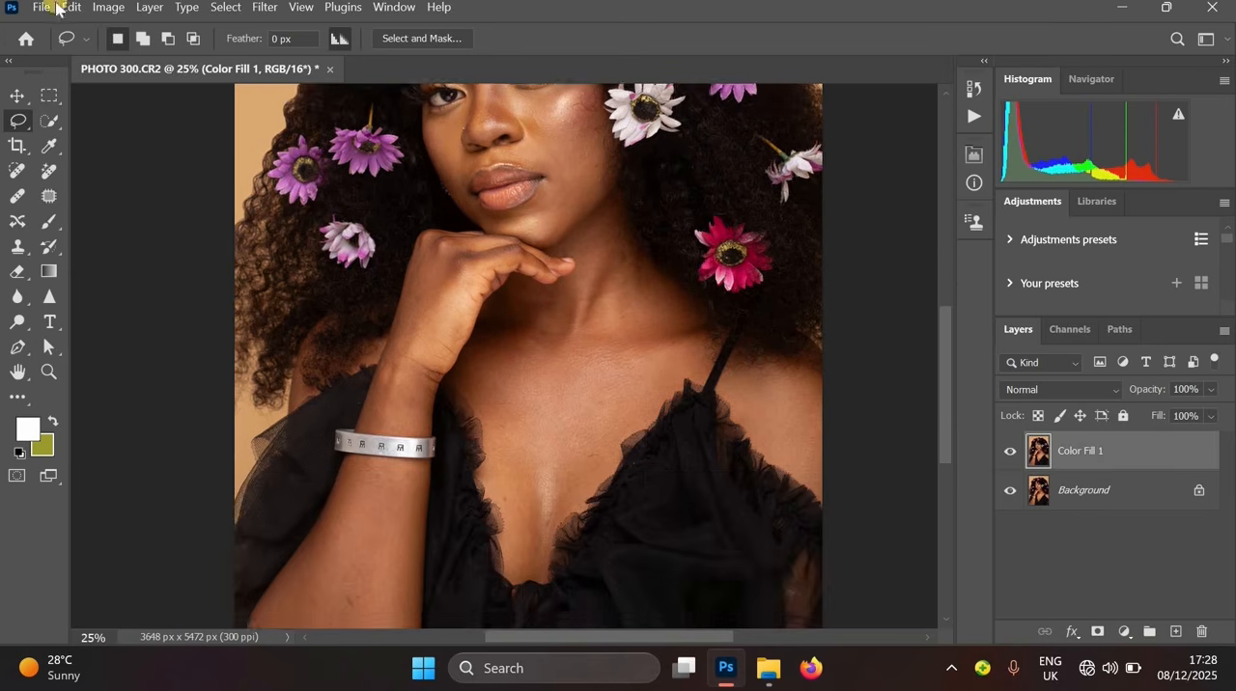
{"action": "left_click", "coordinate": [108, 10]}
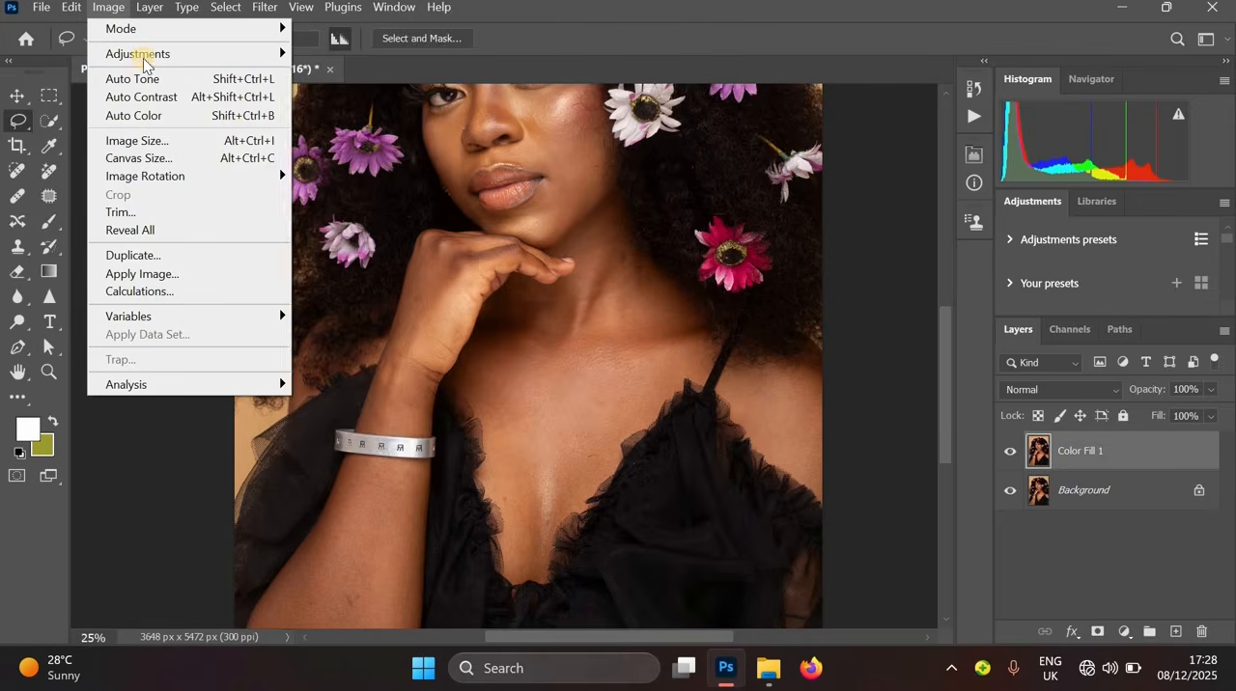
{"action": "mouse_move", "coordinate": [196, 56]}
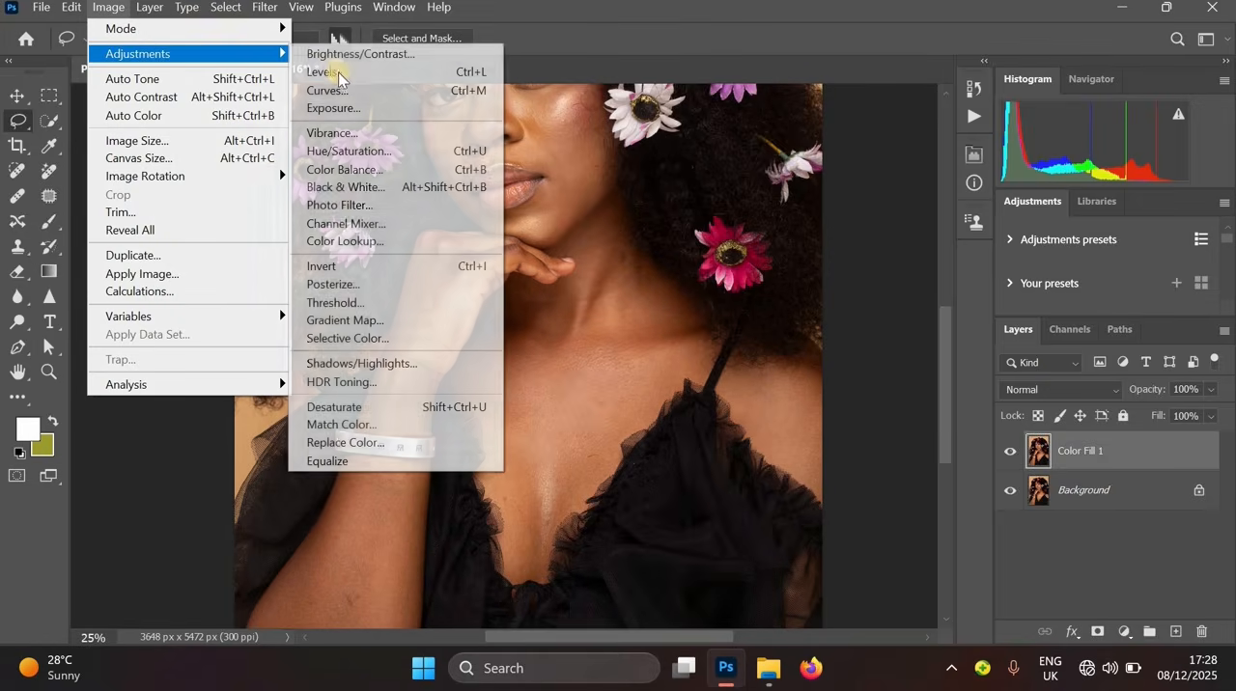
{"action": "key", "text": "Return"}
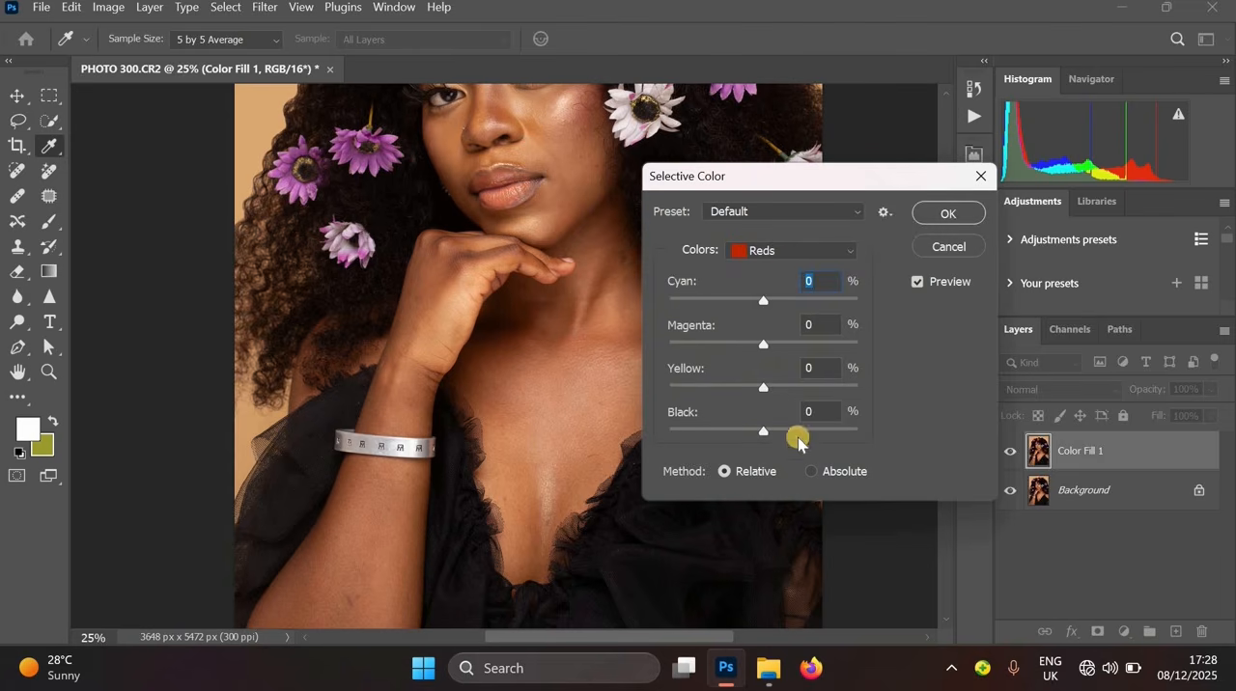
{"action": "left_click", "coordinate": [794, 251]}
{"action": "left_click", "coordinate": [794, 415]}
{"action": "left_click_drag", "start_coordinate": [546, 487], "coordinate": [400, 234]}
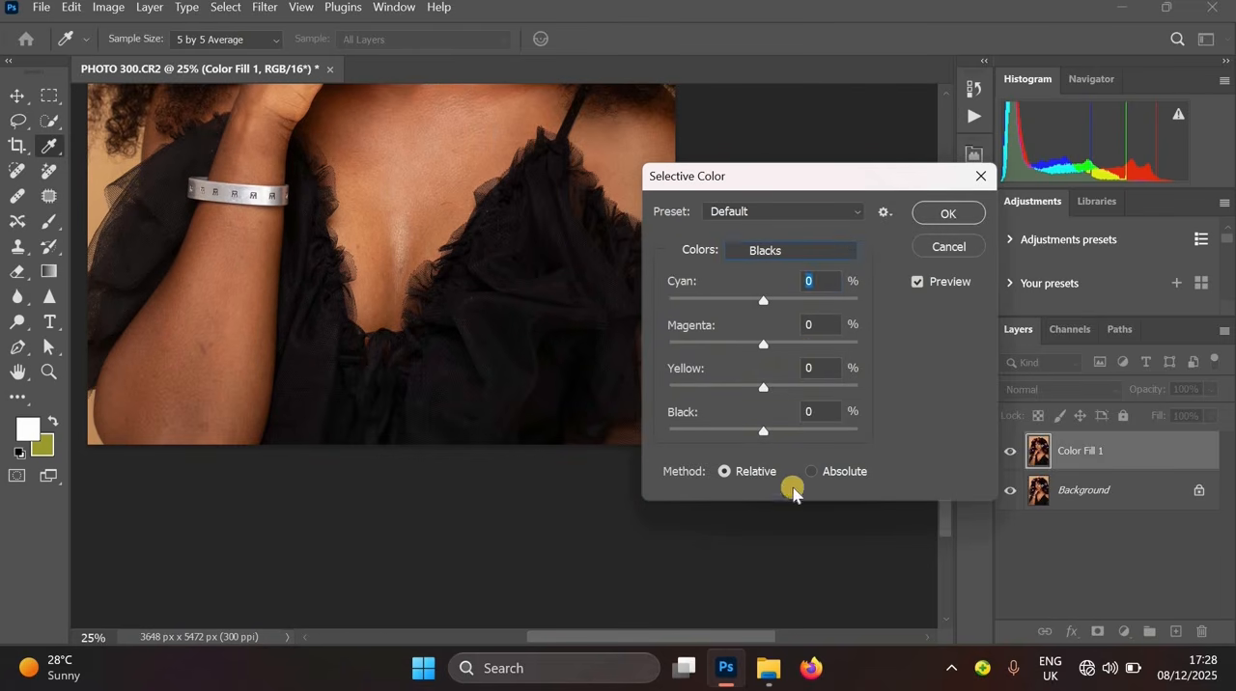
{"action": "left_click", "coordinate": [769, 431]}
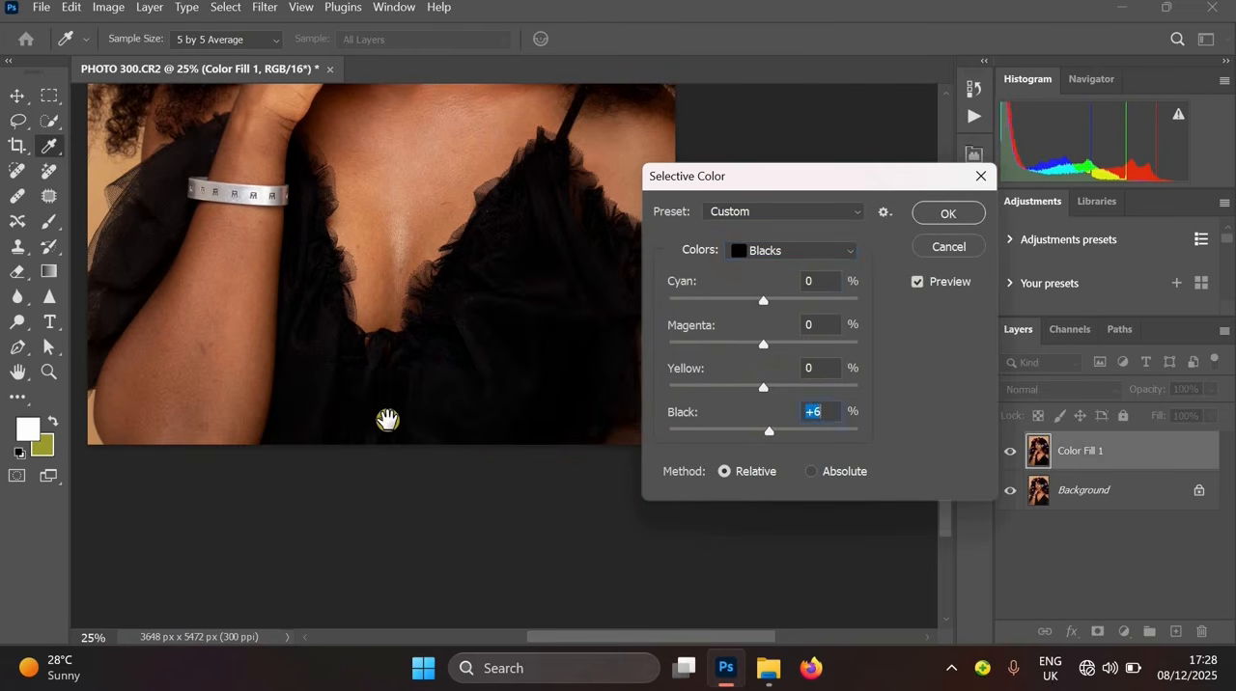
{"action": "left_click_drag", "start_coordinate": [389, 393], "coordinate": [382, 428]}
{"action": "left_click", "coordinate": [404, 285], "text": "alt"}
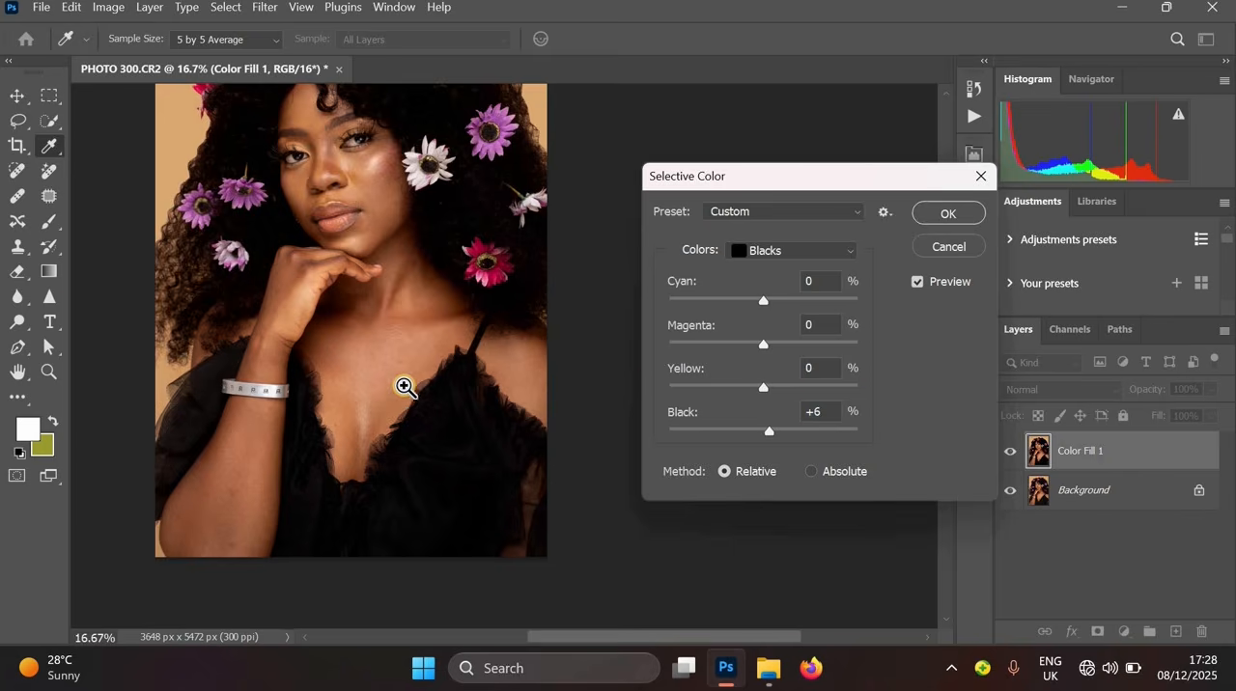
{"action": "left_click", "coordinate": [404, 388], "text": "ctrl"}
{"action": "left_click", "coordinate": [403, 388], "text": "ctrl"}
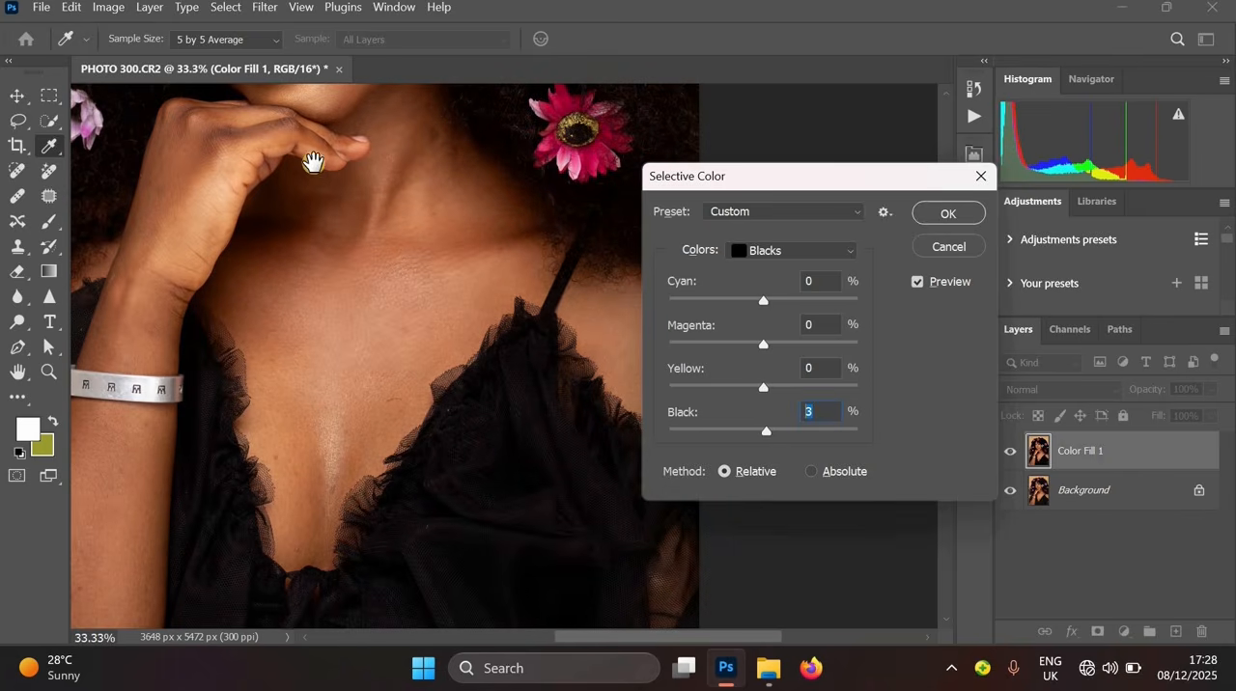
- Set the Whites' black amount to -12% and apply the Selective Color adjustment
{"action": "left_click_drag", "start_coordinate": [313, 162], "coordinate": [324, 198]}
{"action": "key", "text": "ctrl+minus"}
{"action": "left_click_drag", "start_coordinate": [373, 361], "coordinate": [428, 569]}
{"action": "key", "text": "ctrl+plus"}
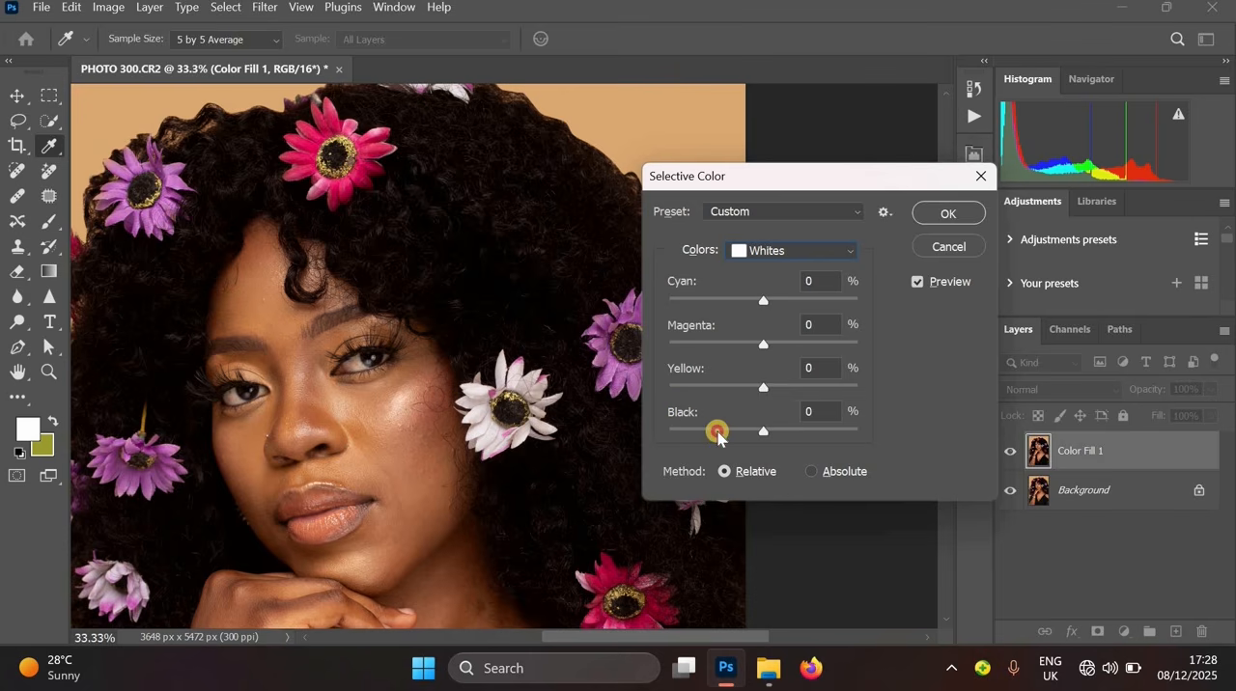
{"action": "left_click_drag", "start_coordinate": [681, 433], "coordinate": [741, 432]}
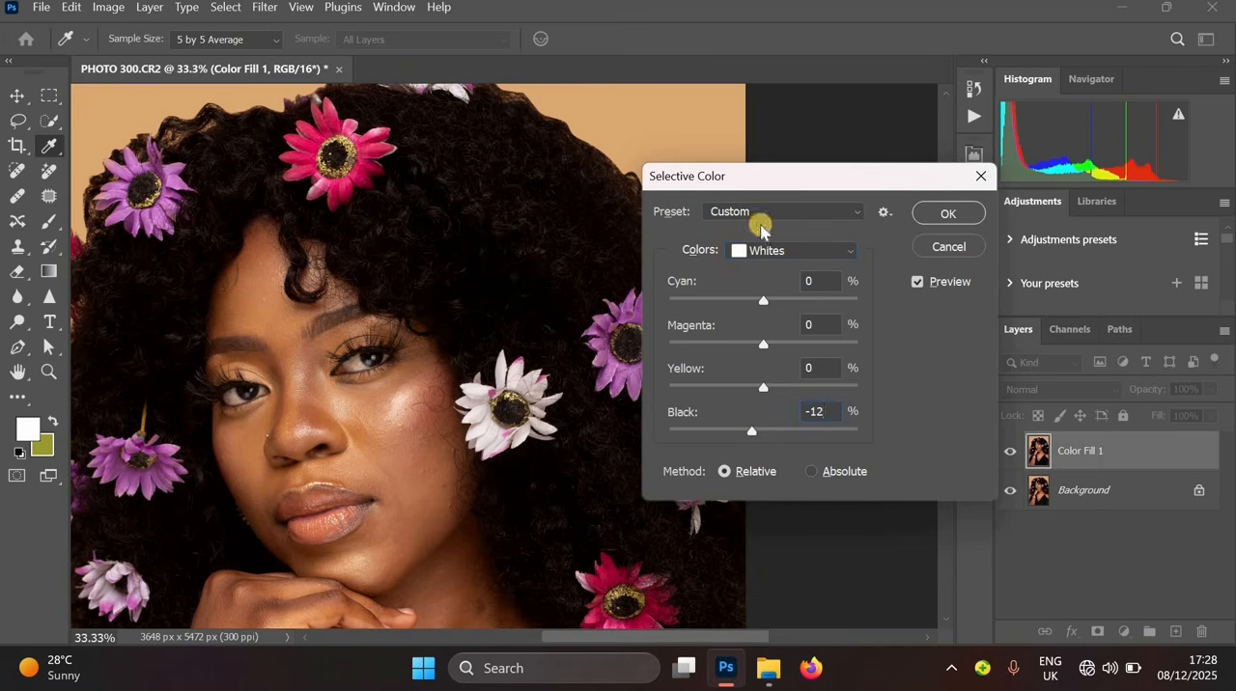
{"action": "left_click", "coordinate": [772, 256]}
{"action": "key", "text": "ctrl+minus"}
{"action": "left_click", "coordinate": [945, 212]}
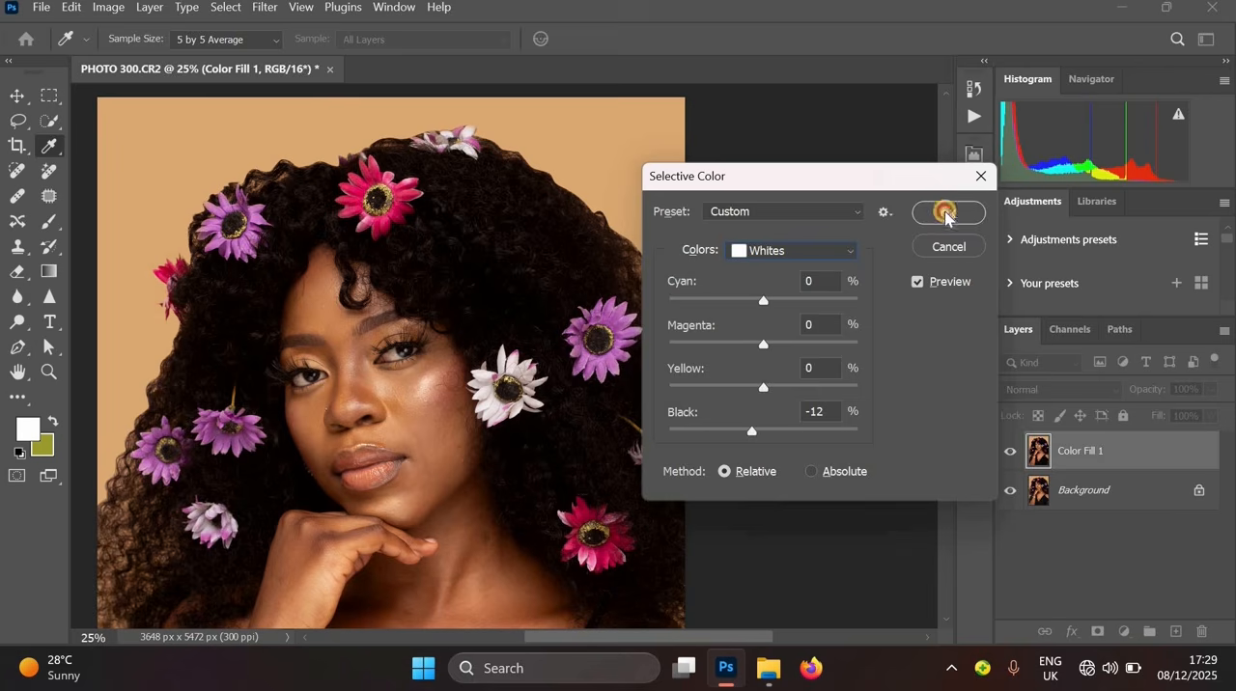
- Toggle the merged layer's visibility to compare the image before and after the adjustment
{"action": "key", "text": "l"}
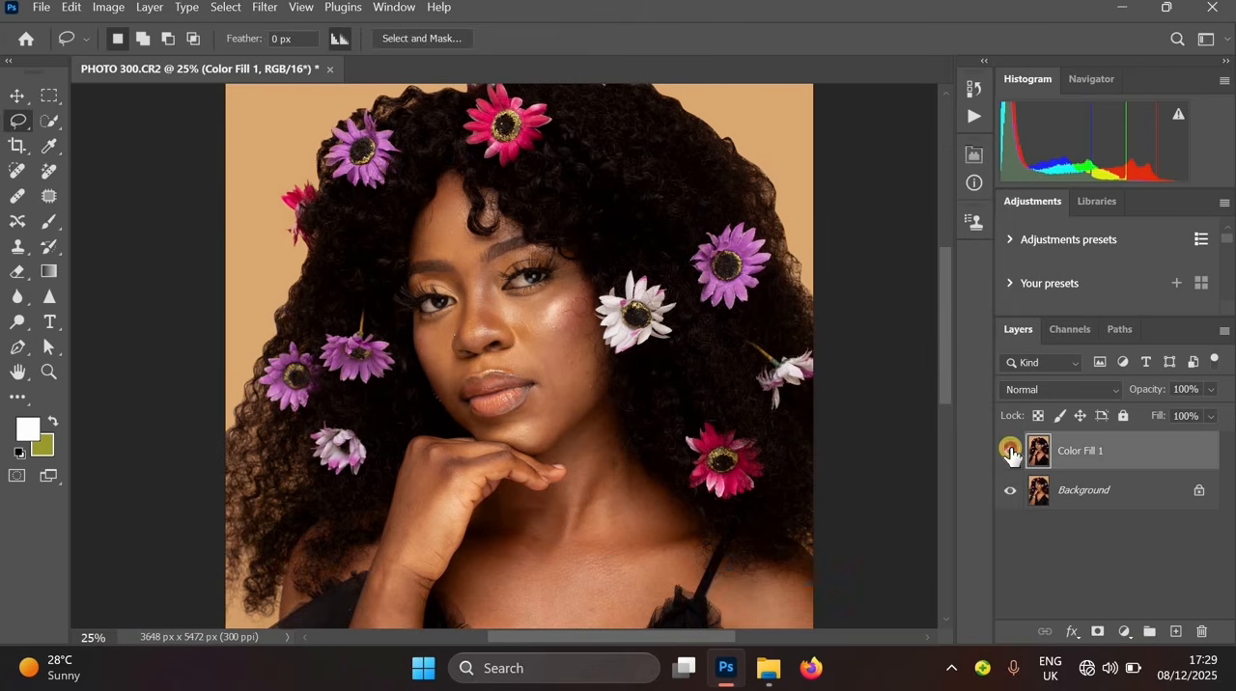
{"action": "left_click", "coordinate": [1010, 451]}
{"action": "left_click", "coordinate": [1010, 451]}
{"action": "left_click", "coordinate": [563, 343], "text": "alt"}
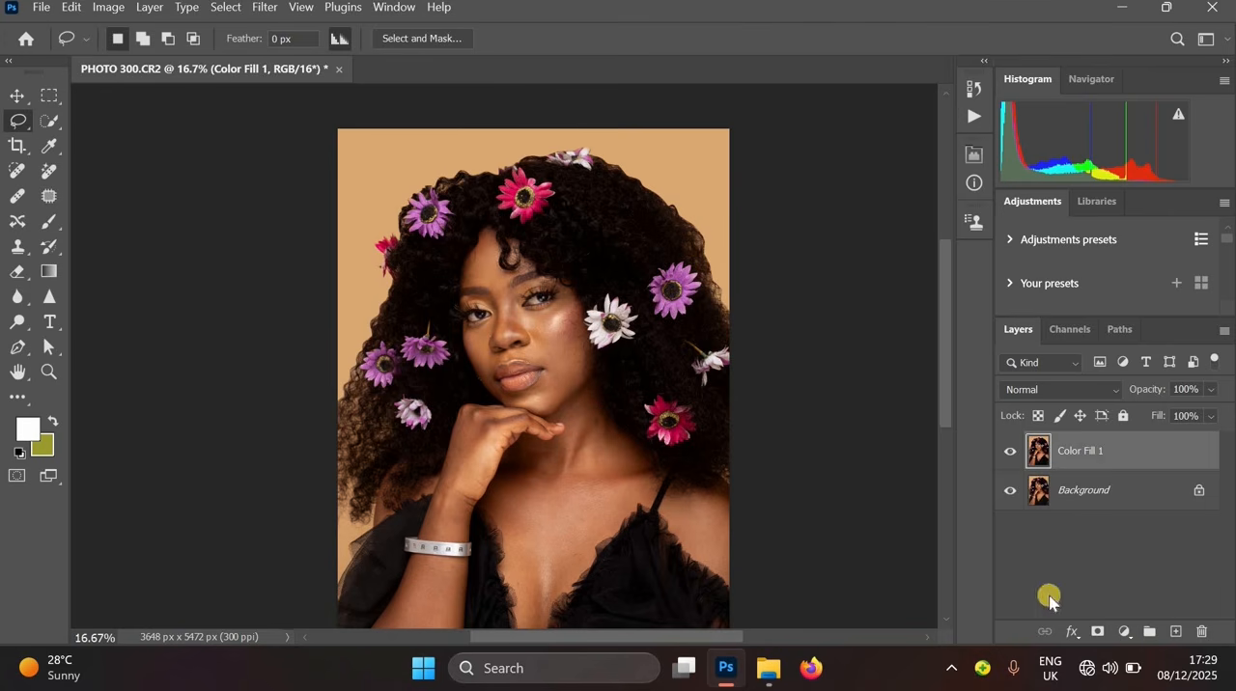
- Add a Vibrance adjustment layer with vibrance set to +22
{"action": "left_click", "coordinate": [1126, 631]}
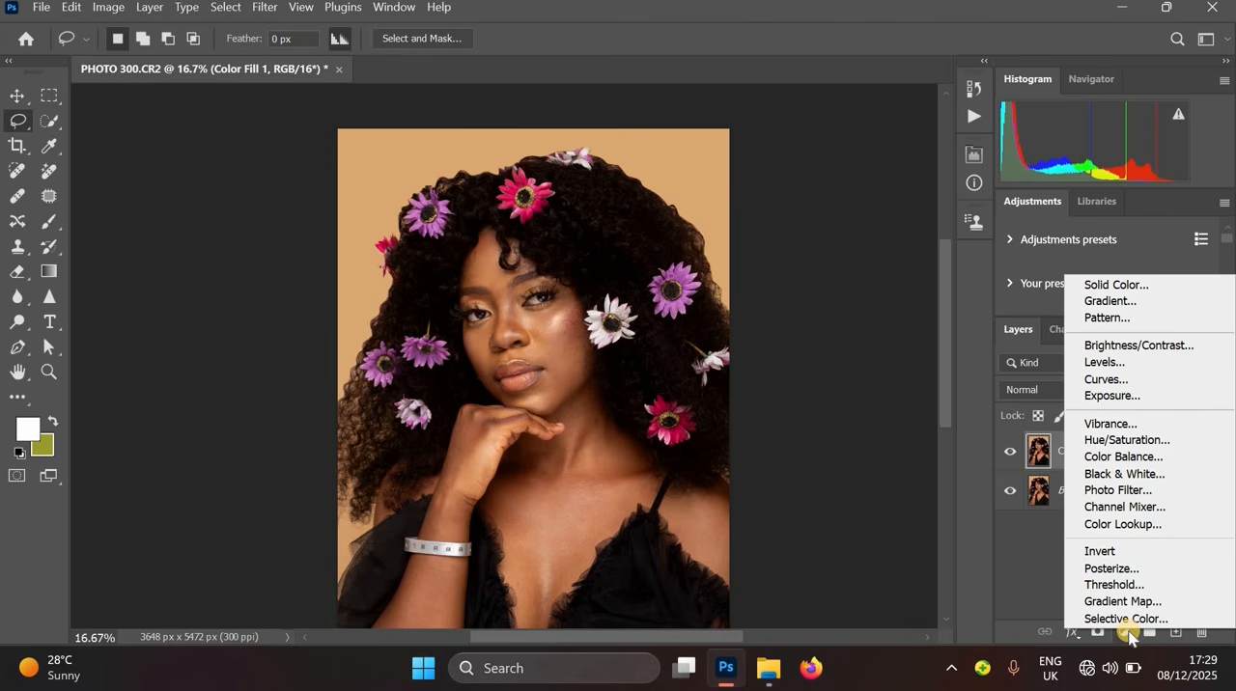
{"action": "left_click", "coordinate": [1194, 645]}
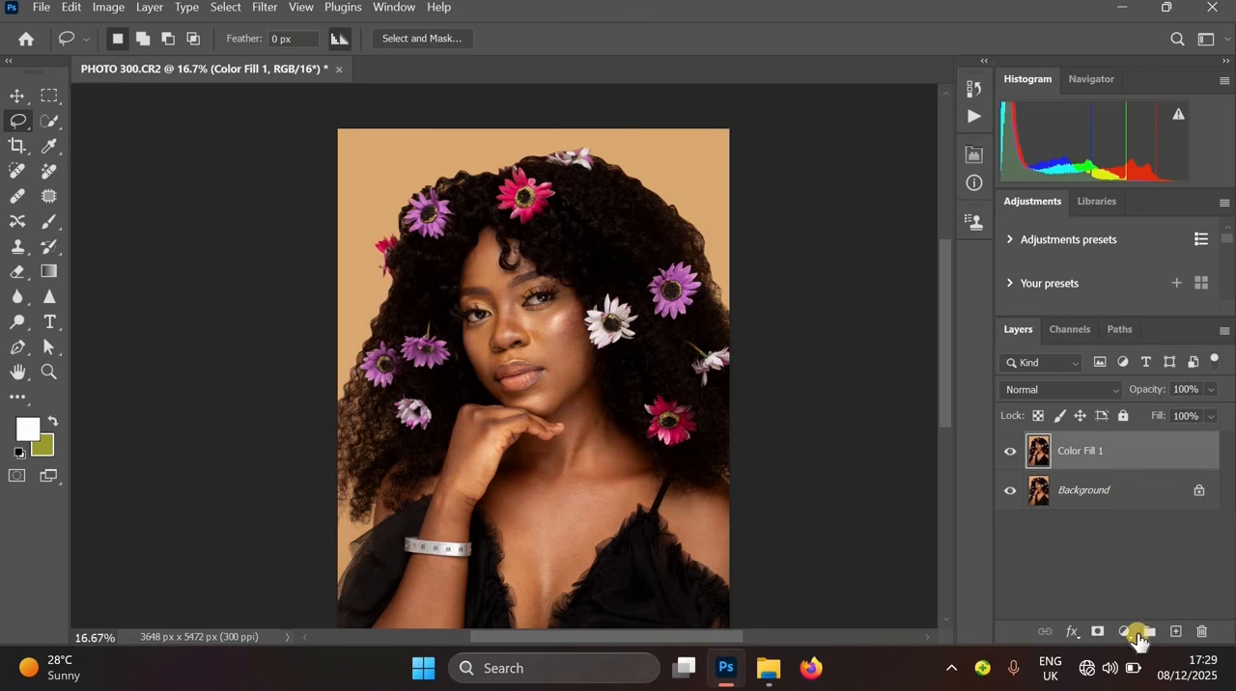
{"action": "left_click", "coordinate": [1124, 632]}
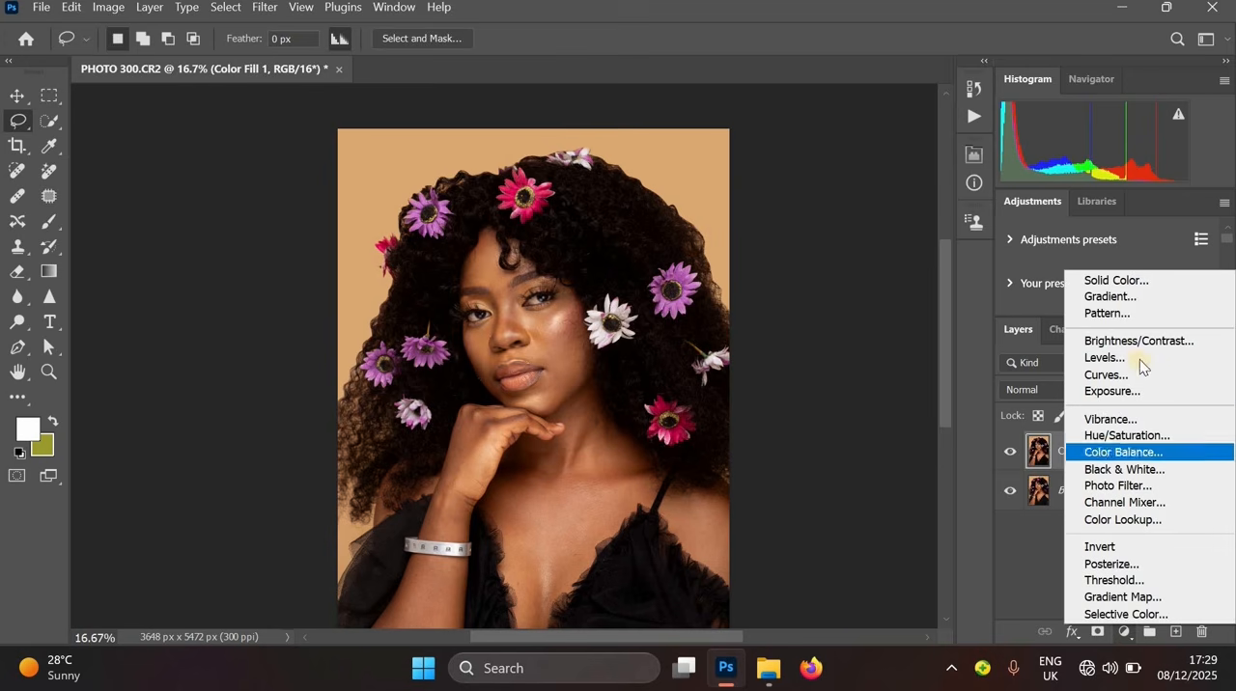
{"action": "left_click", "coordinate": [1156, 421]}
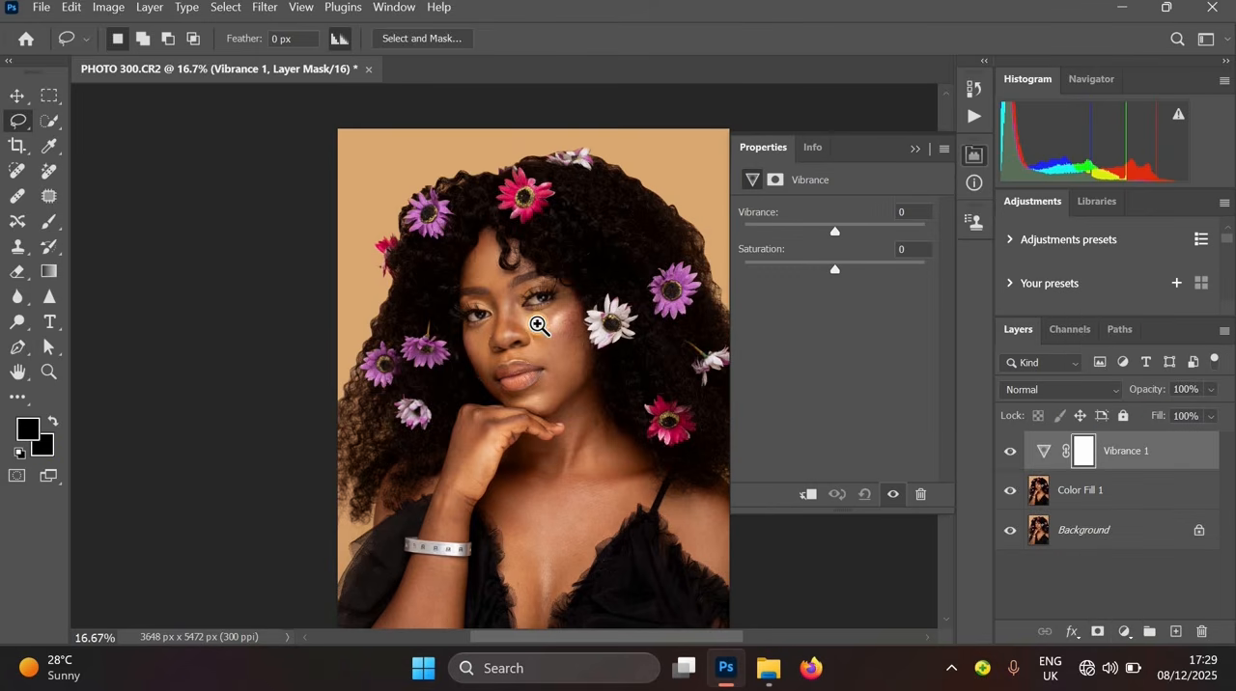
{"action": "left_click_drag", "start_coordinate": [540, 326], "coordinate": [878, 253]}
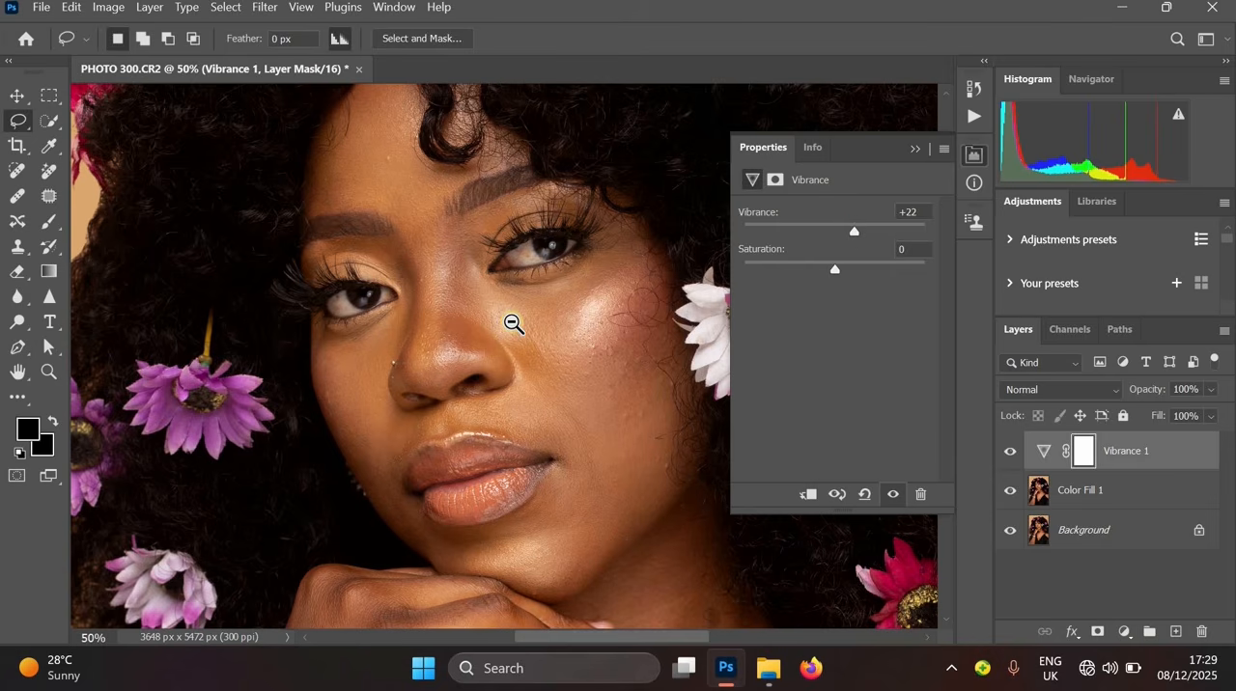
{"action": "left_click", "coordinate": [549, 399], "text": "alt"}
{"action": "left_click", "coordinate": [550, 399], "text": "alt"}
{"action": "left_click", "coordinate": [579, 439], "text": "alt"}
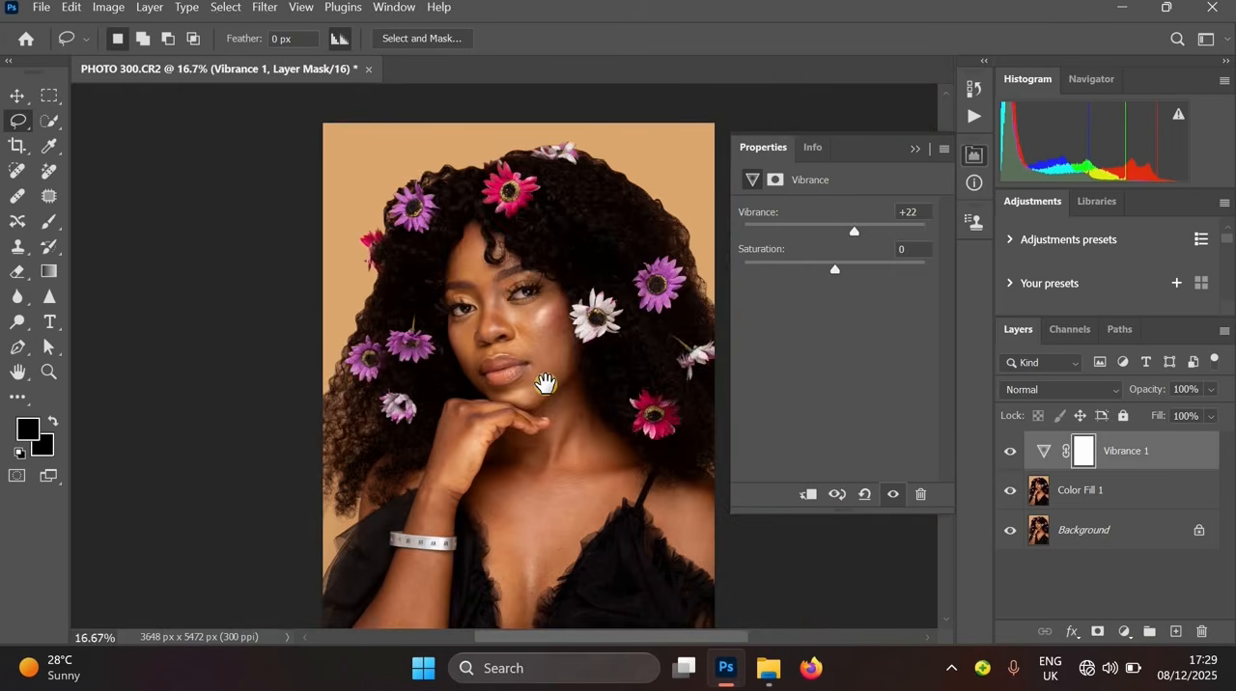
{"action": "left_click_drag", "start_coordinate": [544, 383], "coordinate": [527, 356]}
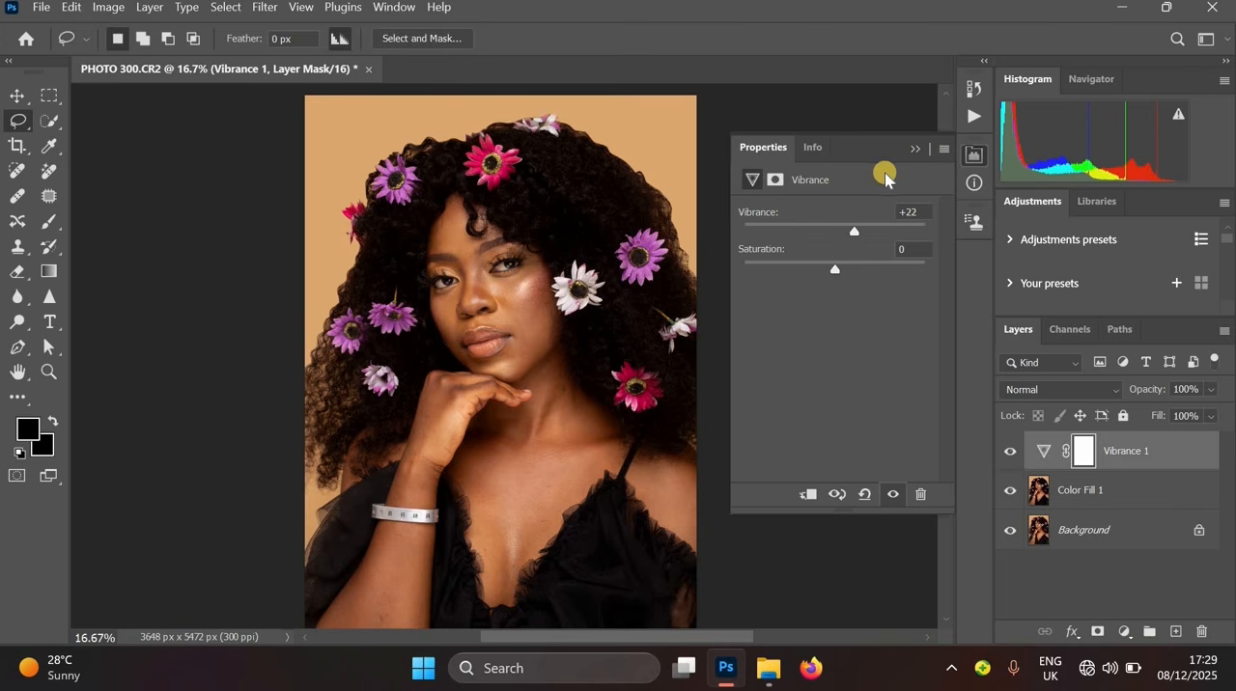
{"action": "left_click", "coordinate": [921, 154]}
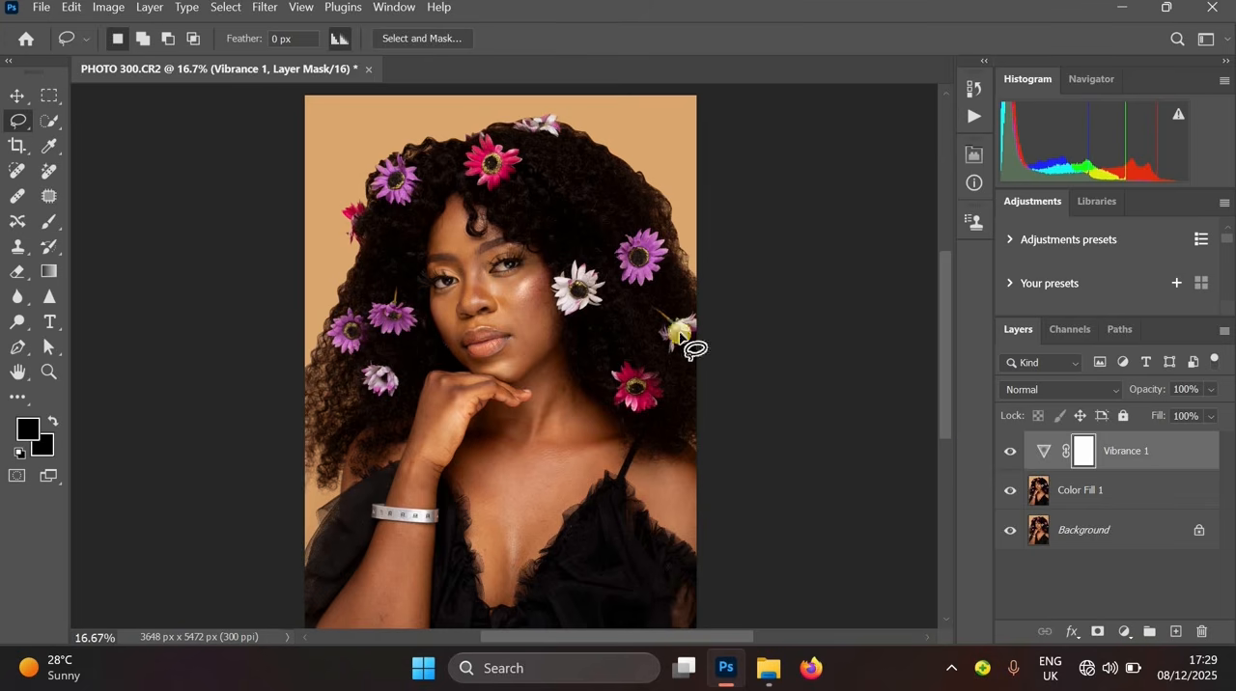
- Toggle the Vibrance layer's visibility and zoom around to compare the result
{"action": "left_click_drag", "start_coordinate": [495, 291], "coordinate": [724, 424], "text": "ctrl"}
{"action": "left_click_drag", "start_coordinate": [780, 391], "coordinate": [807, 549]}
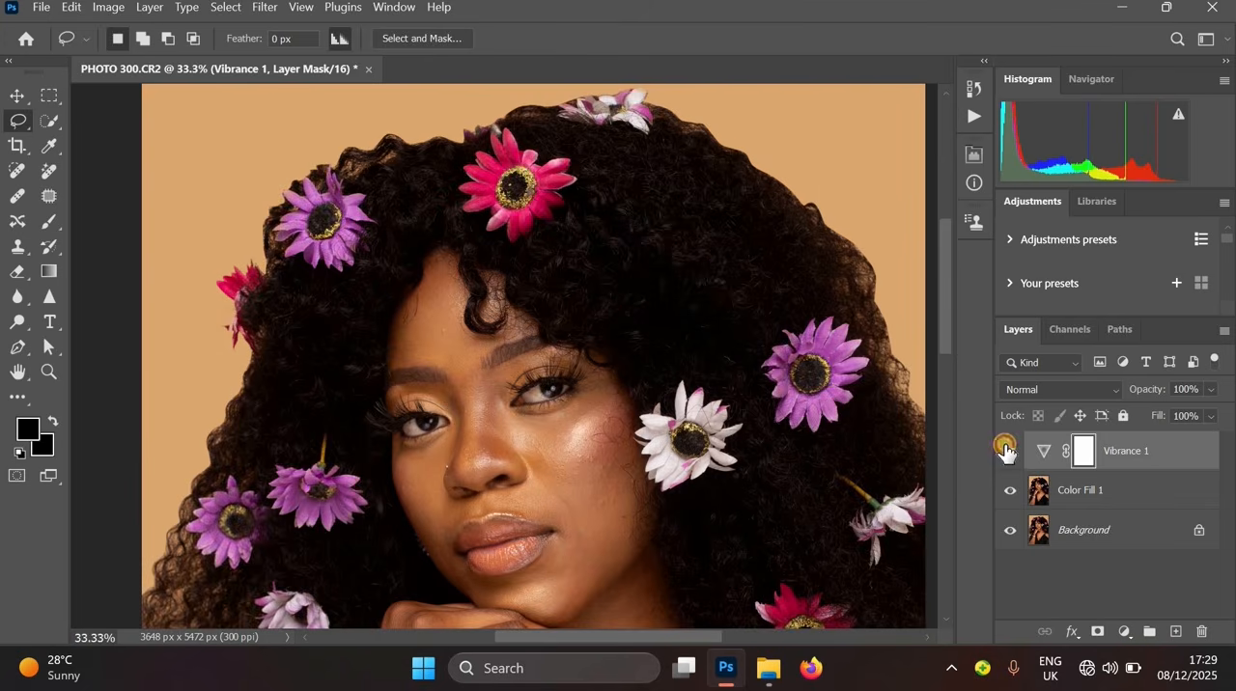
{"action": "left_click", "coordinate": [1007, 449]}
{"action": "left_click", "coordinate": [1010, 450]}
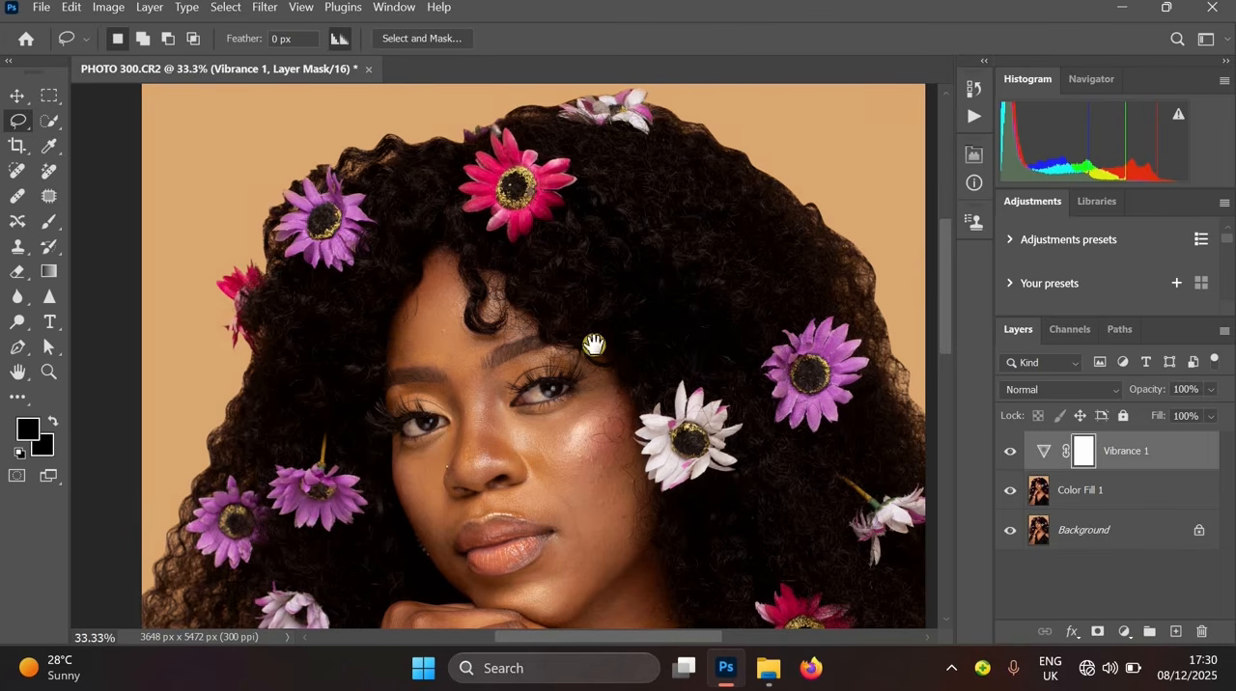
{"action": "left_click_drag", "start_coordinate": [660, 532], "coordinate": [537, 251]}
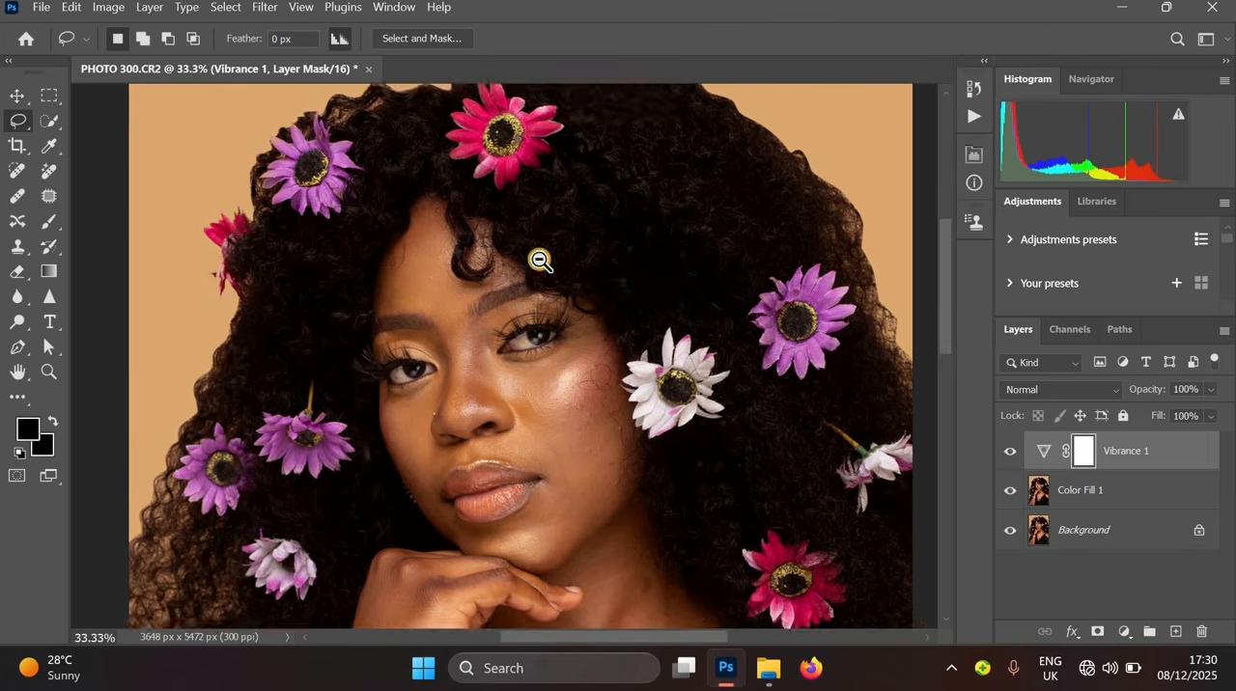
{"action": "left_click", "coordinate": [632, 369], "text": "alt"}
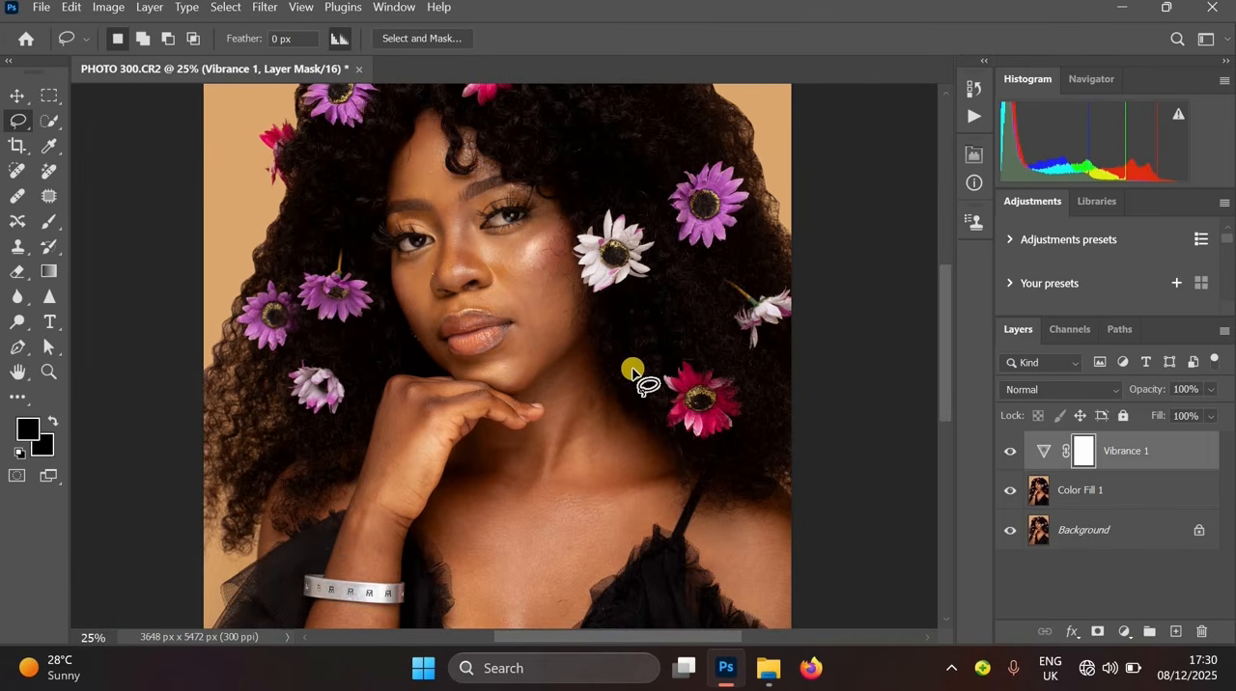
- Add a Brightness/Contrast adjustment layer with brightness 0 and contrast 9
{"action": "left_click", "coordinate": [1124, 632]}
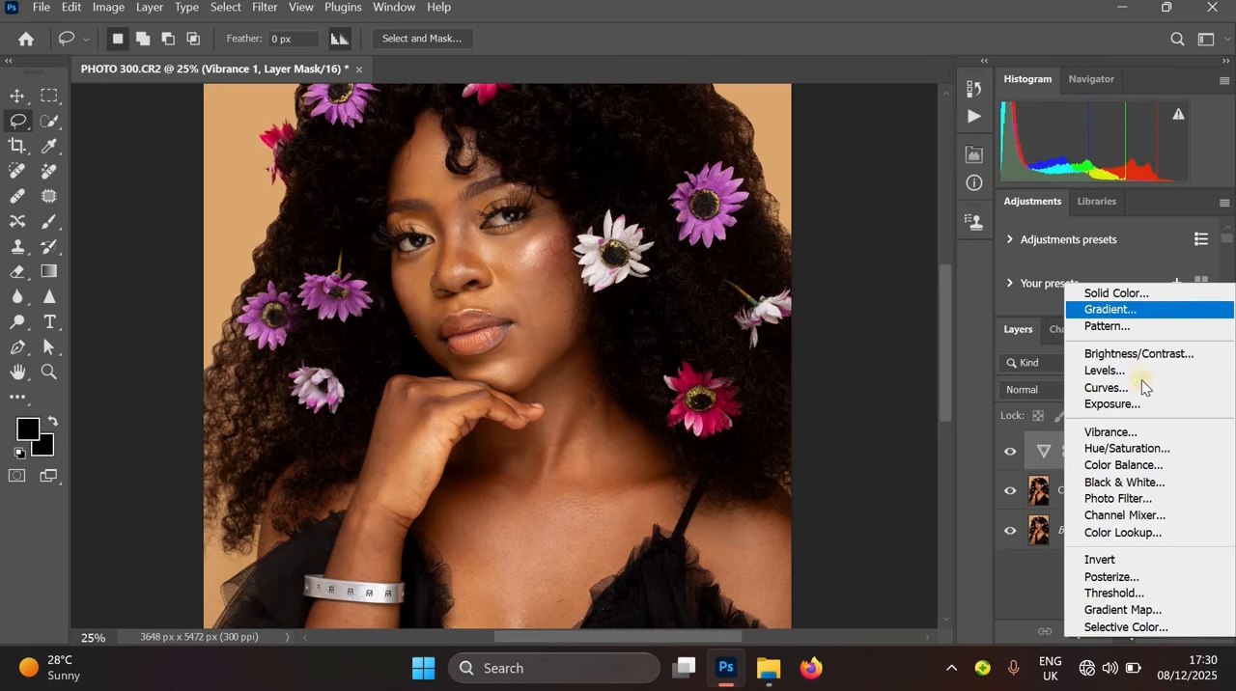
{"action": "left_click", "coordinate": [1137, 354]}
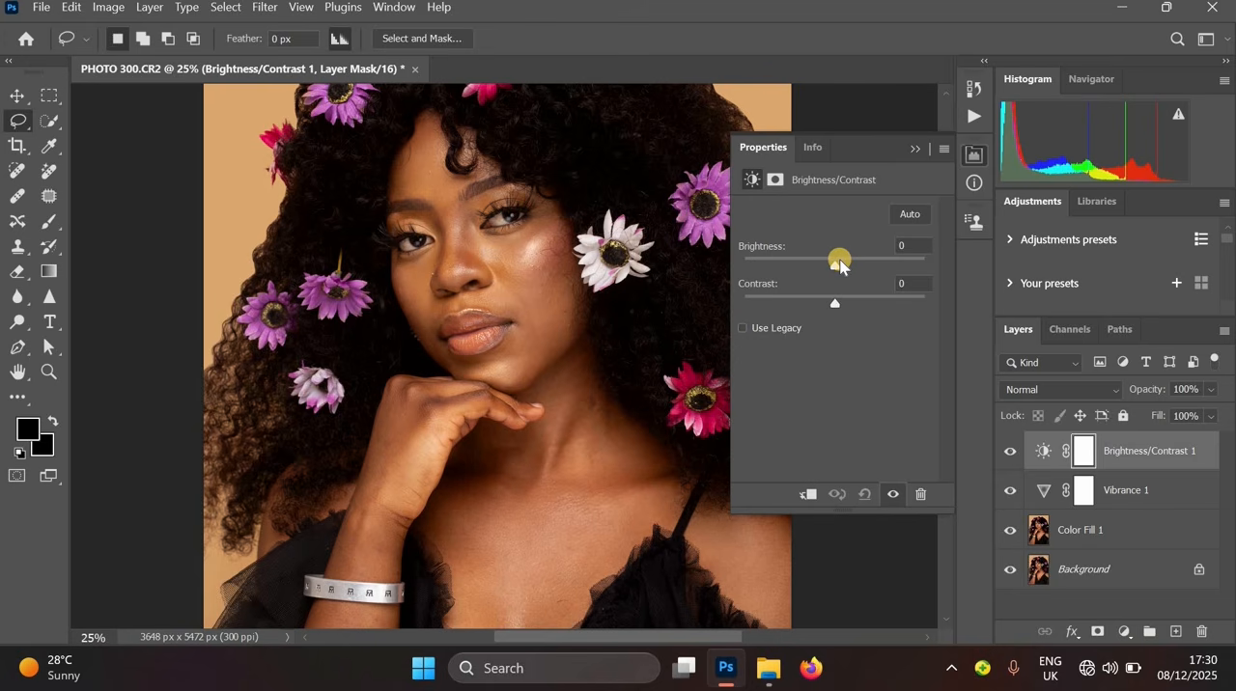
{"action": "left_click_drag", "start_coordinate": [839, 262], "coordinate": [838, 264]}
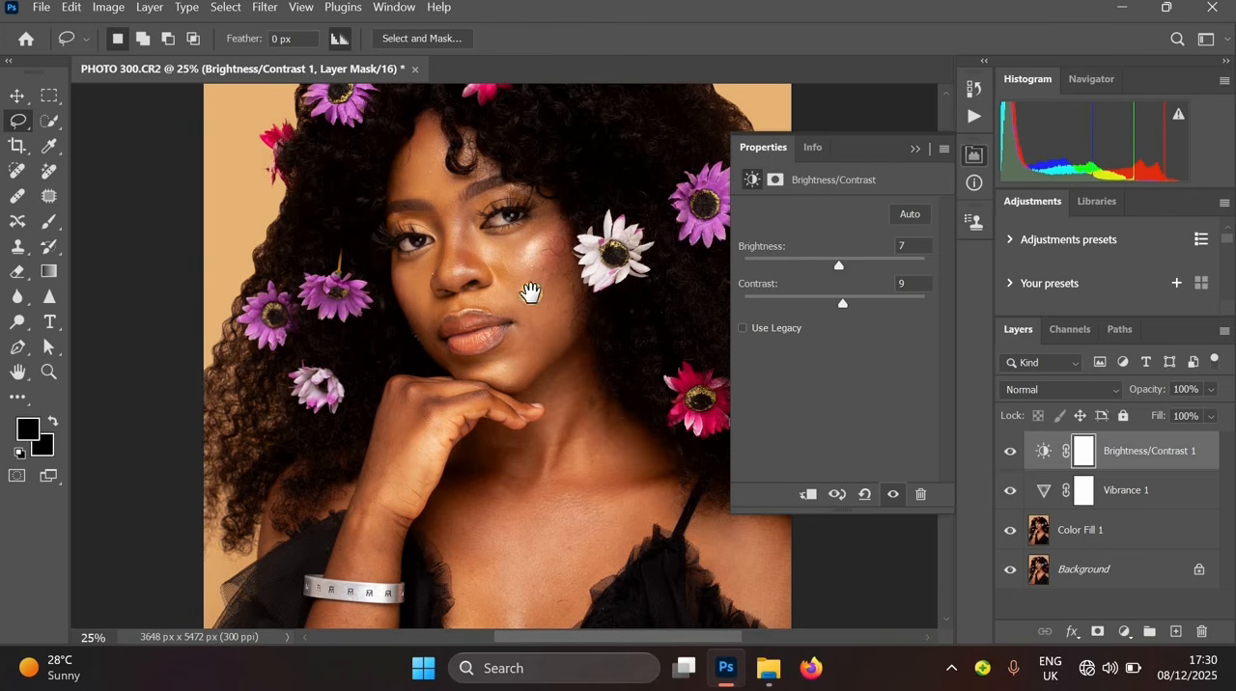
{"action": "key", "text": "ctrl+minus"}
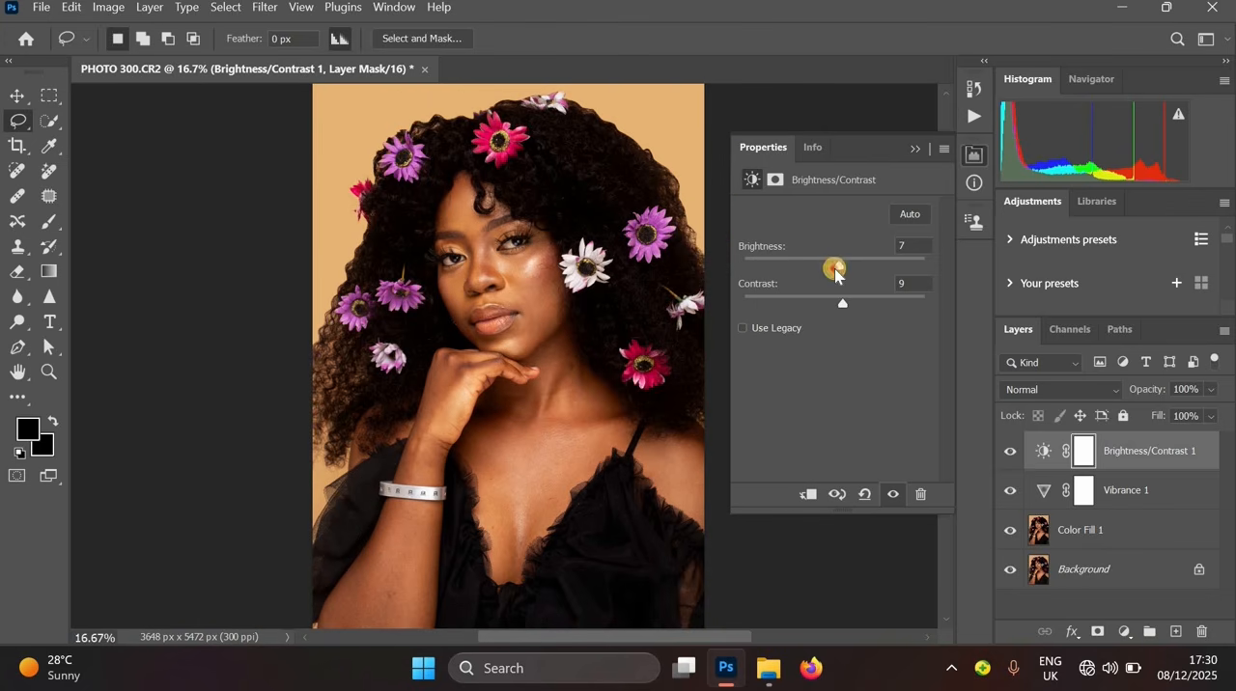
{"action": "left_click_drag", "start_coordinate": [835, 274], "coordinate": [828, 270]}
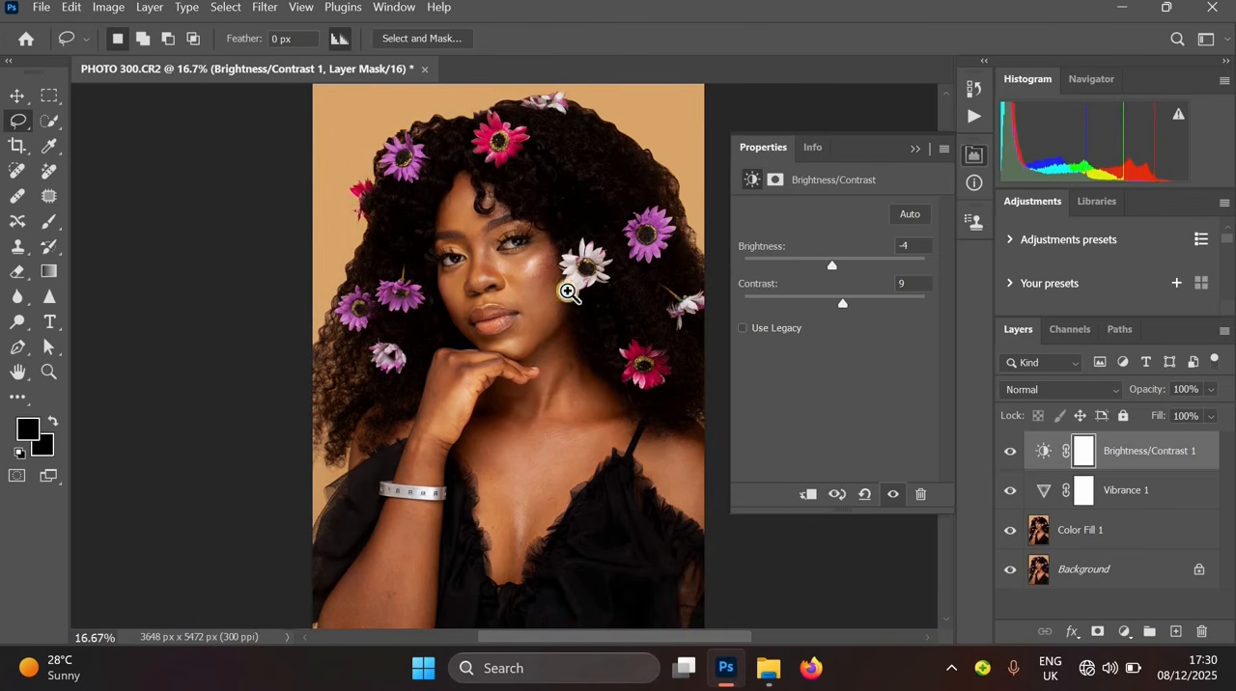
{"action": "left_click_drag", "start_coordinate": [496, 292], "coordinate": [460, 328]}
{"action": "key", "text": "ctrl+plus"}
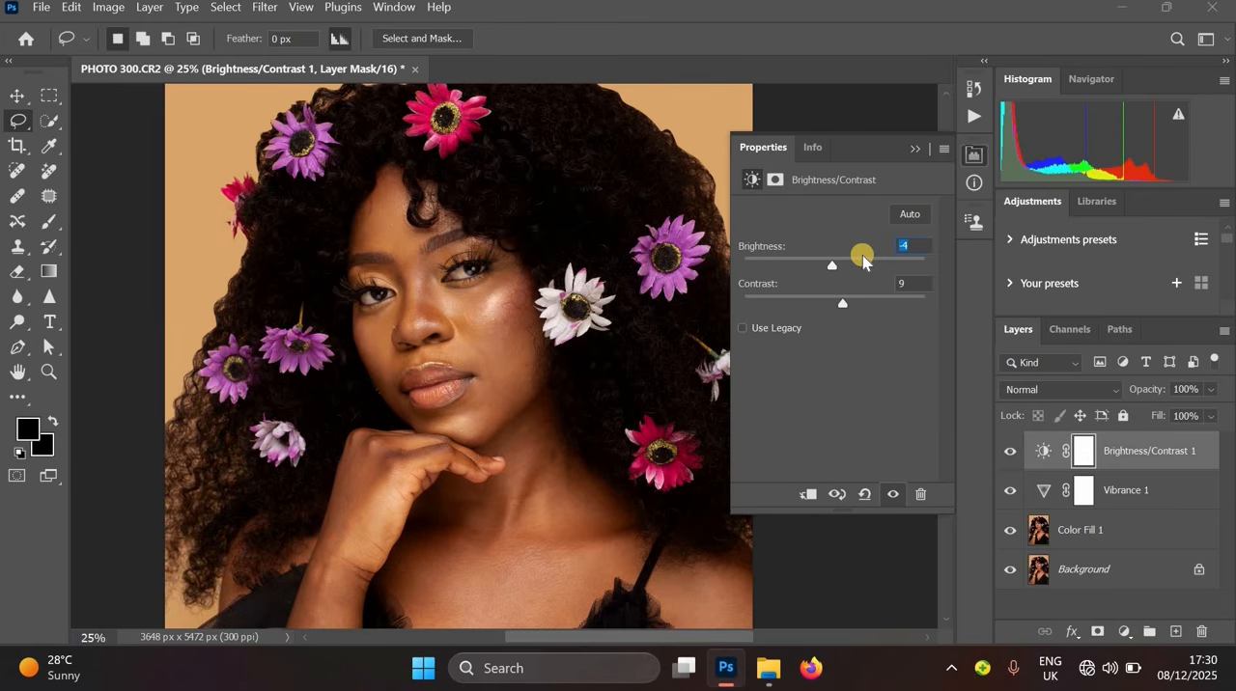
{"action": "type", "text": "0"}
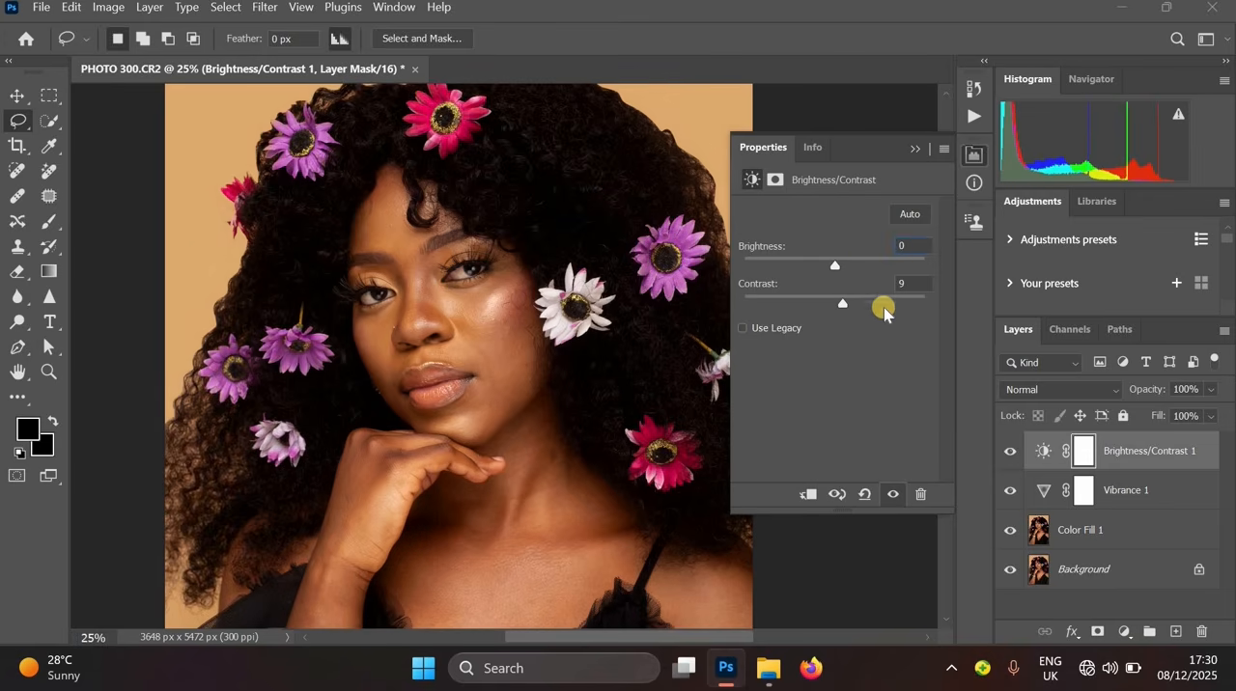
{"action": "left_click", "coordinate": [914, 156]}
- Add a Photo Filter adjustment layer using Cooling Filter (80) at 13% density
{"action": "left_click_drag", "start_coordinate": [578, 459], "coordinate": [693, 311]}
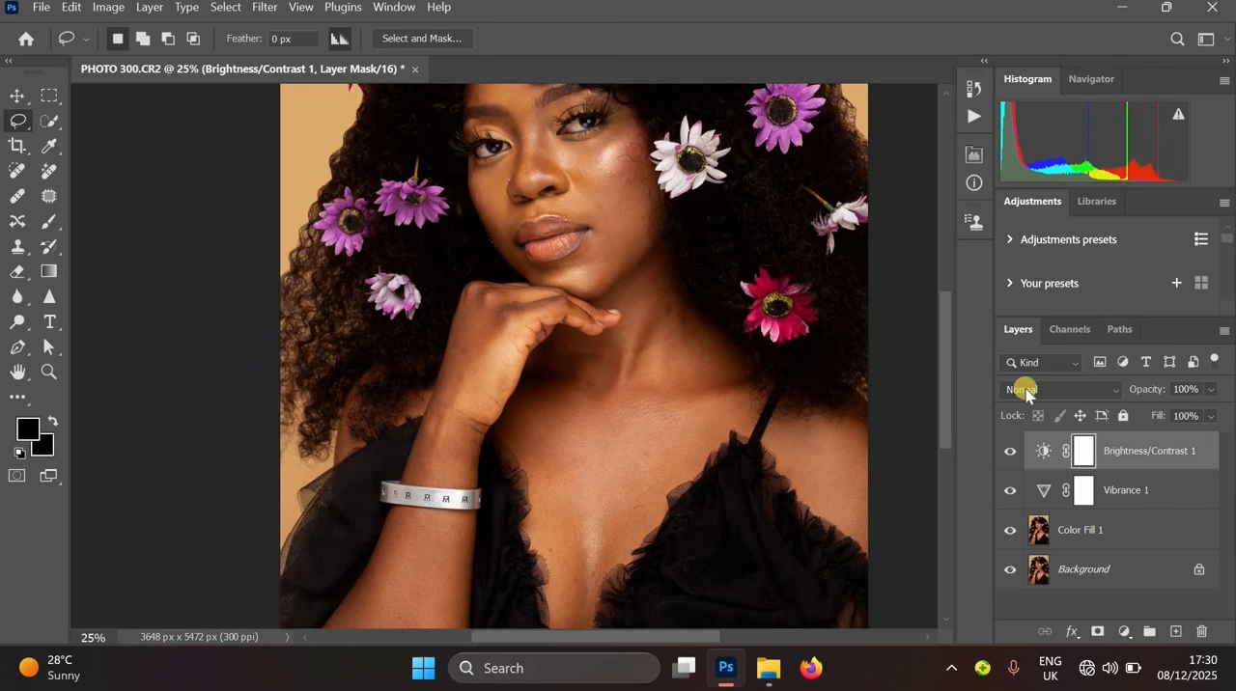
{"action": "left_click", "coordinate": [1118, 630]}
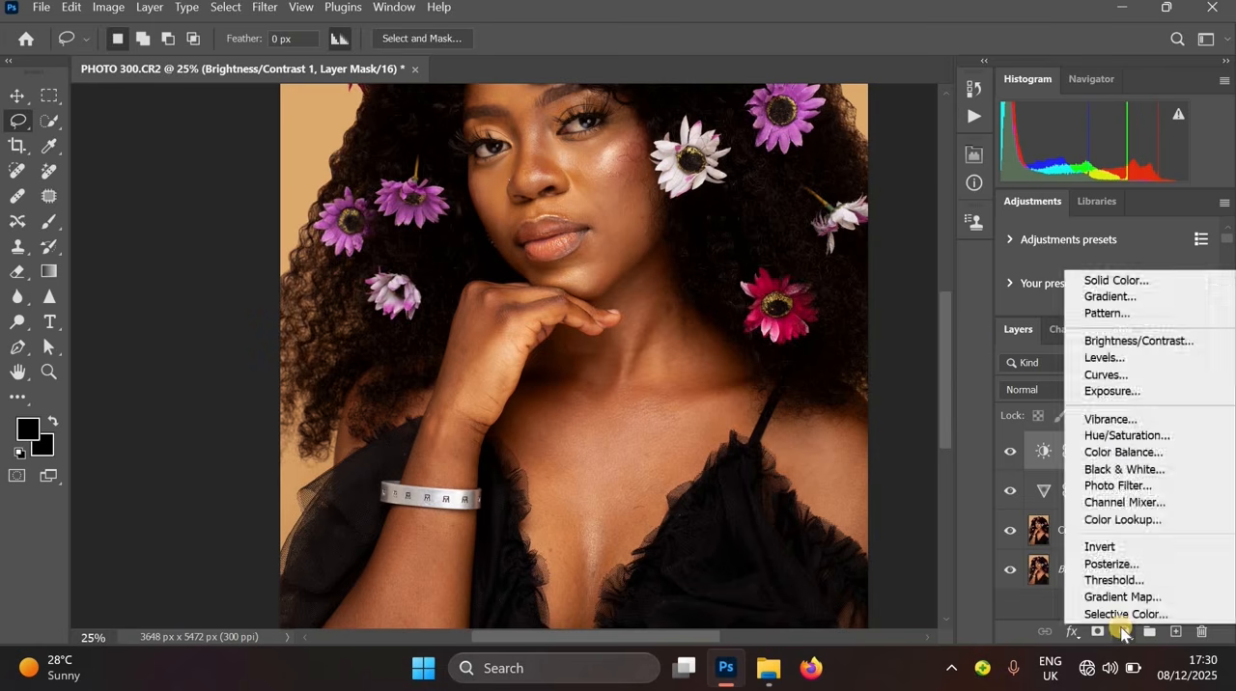
{"action": "left_click", "coordinate": [1118, 488]}
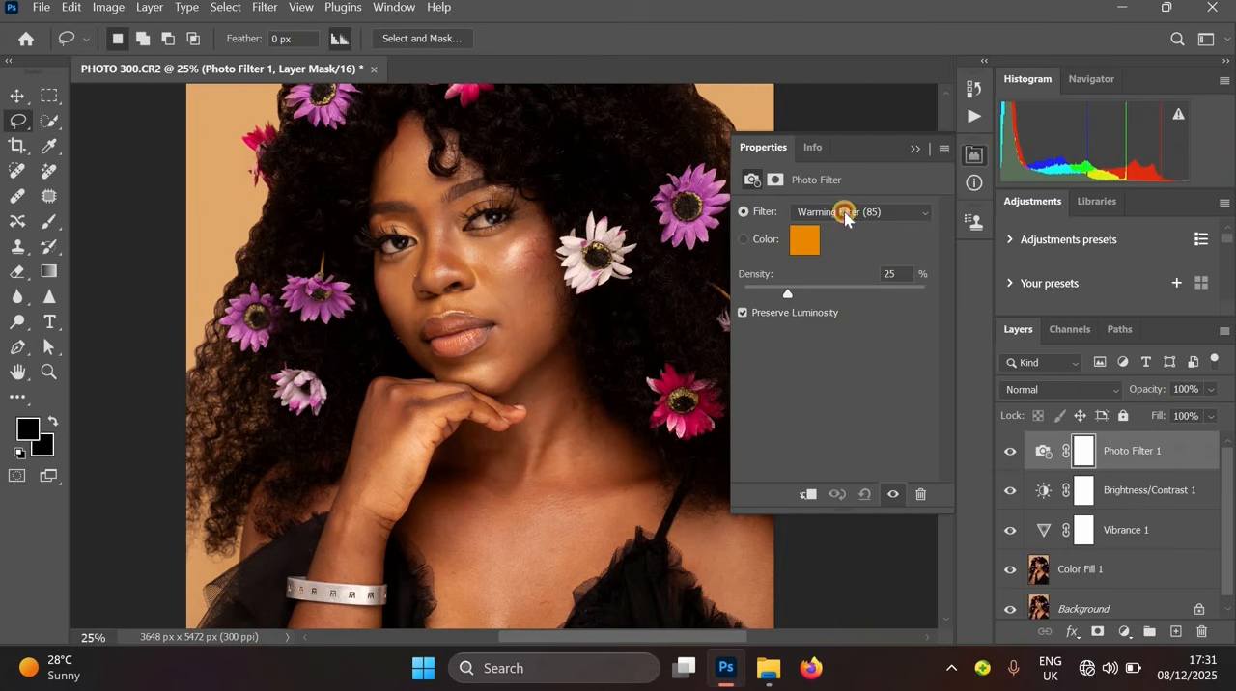
{"action": "left_click", "coordinate": [846, 211]}
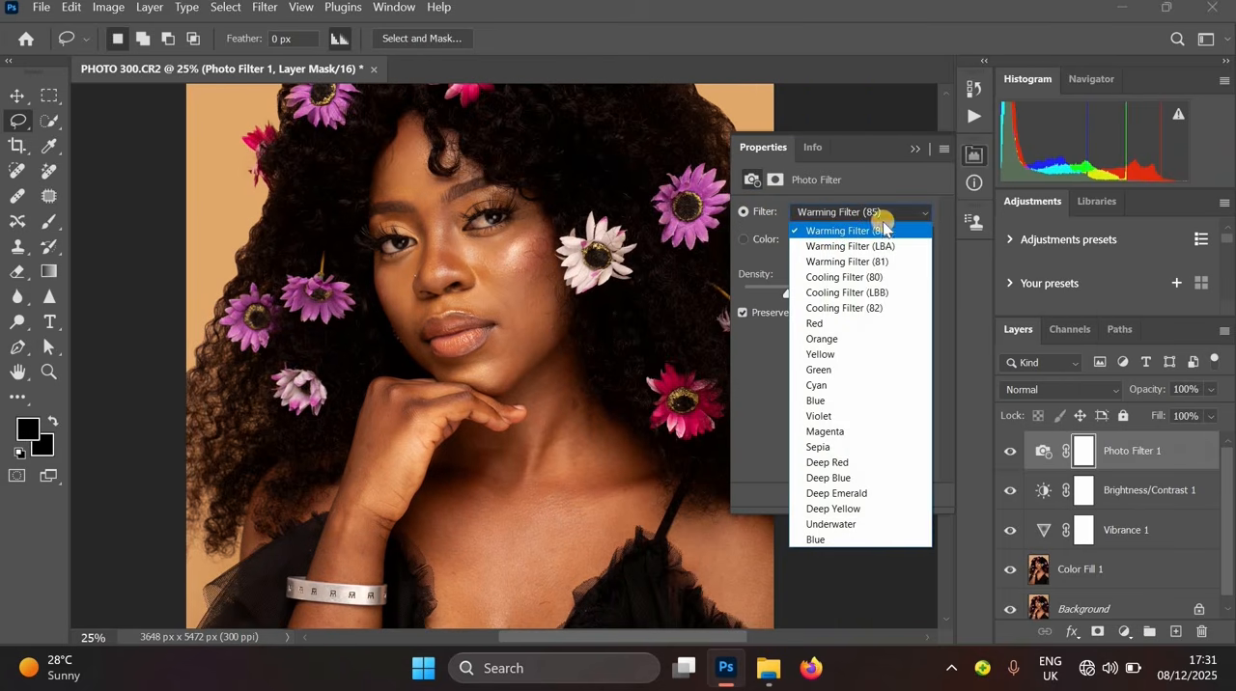
{"action": "left_click", "coordinate": [847, 278]}
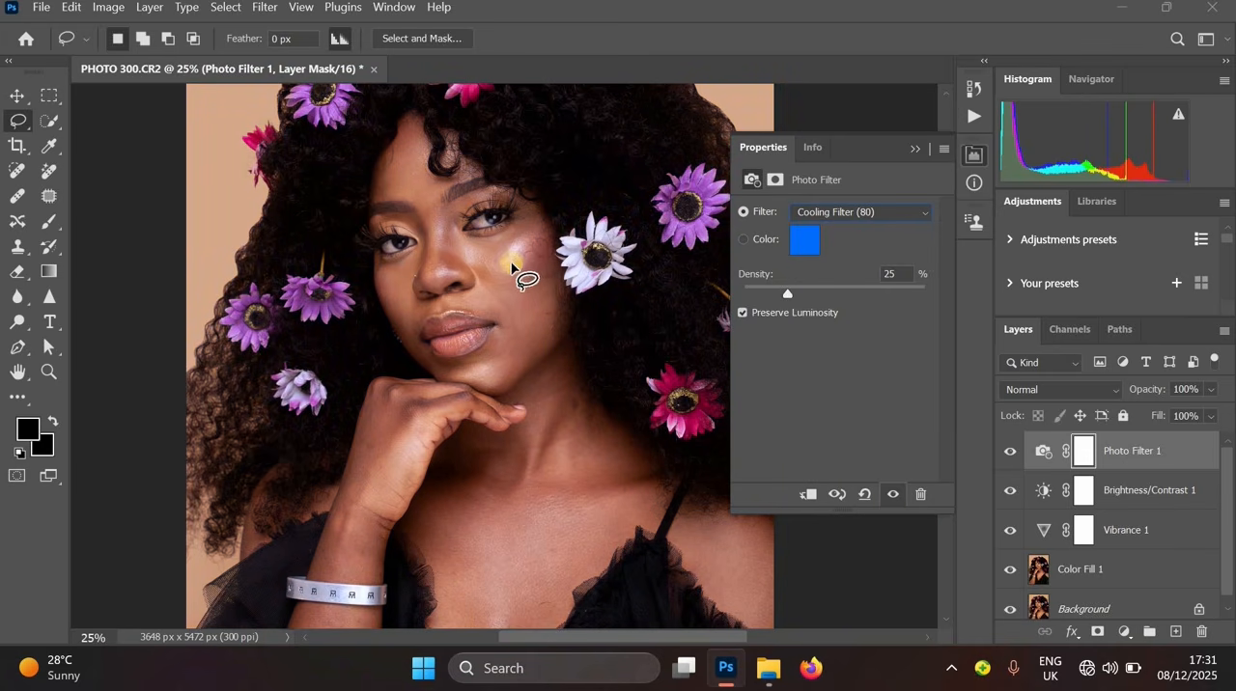
{"action": "left_click_drag", "start_coordinate": [515, 308], "coordinate": [533, 356]}
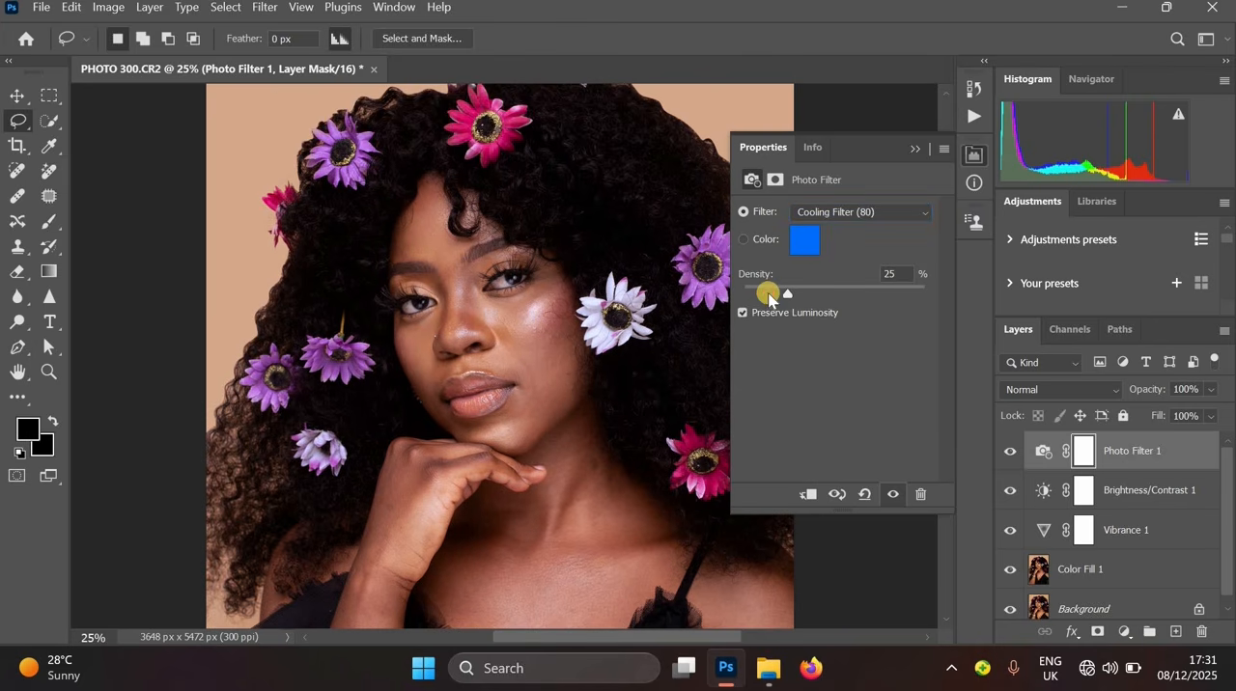
{"action": "left_click", "coordinate": [766, 294]}
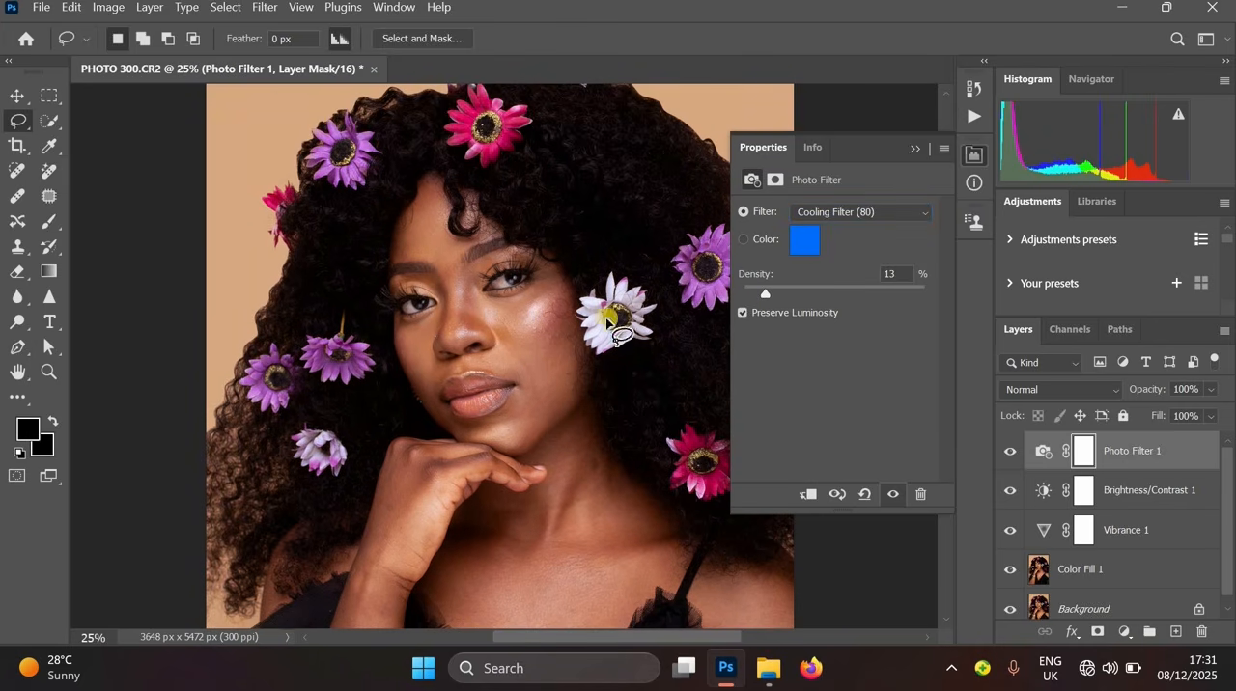
{"action": "left_click_drag", "start_coordinate": [534, 353], "coordinate": [554, 286]}
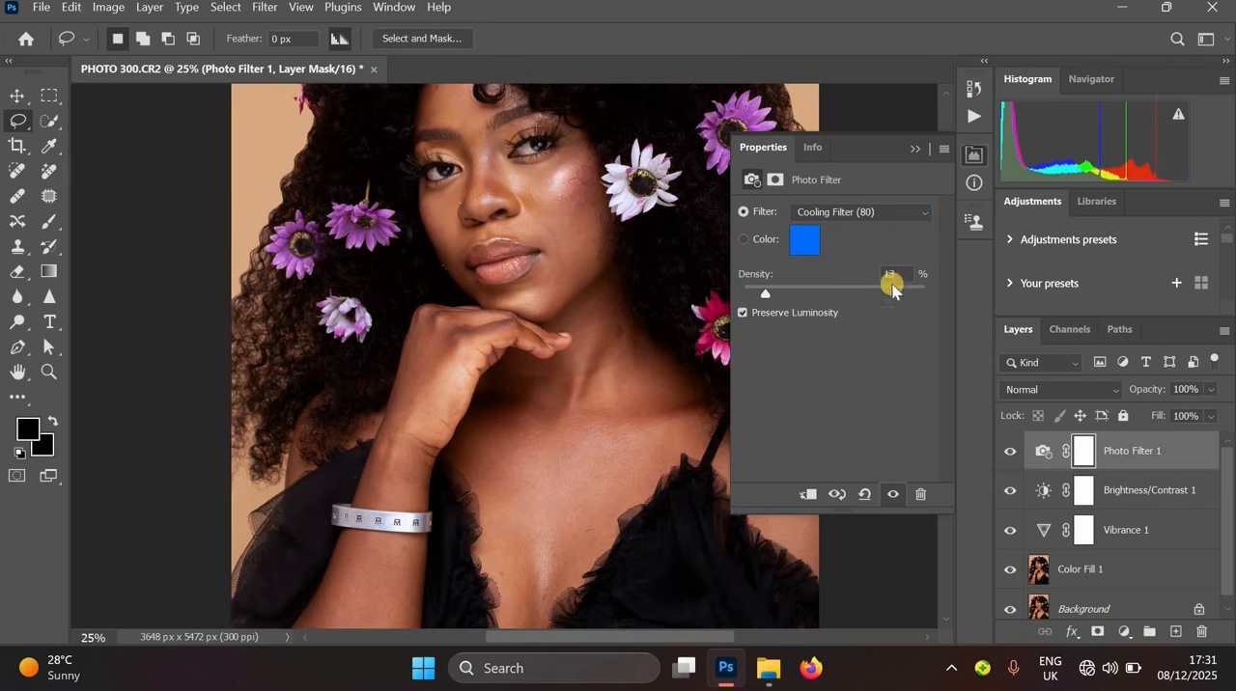
{"action": "left_click", "coordinate": [596, 276], "text": "ctrl+alt"}
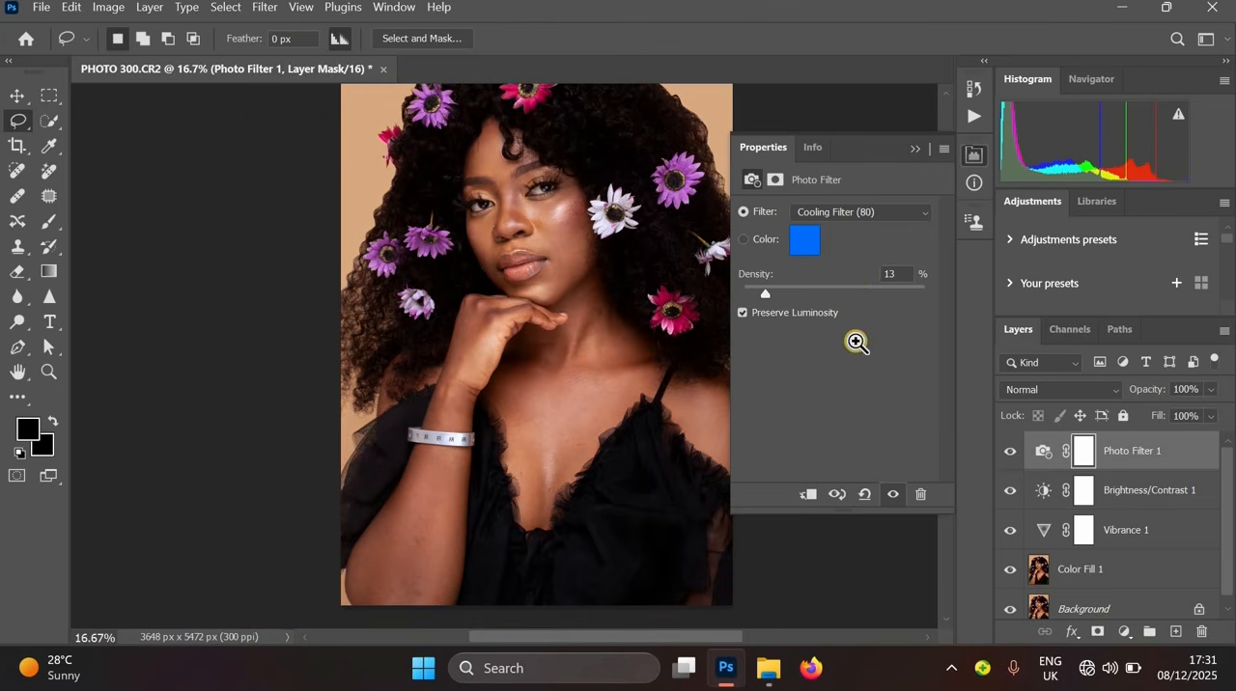
{"action": "key", "text": "ctrl+plus"}
{"action": "key", "text": "ctrl+plus"}
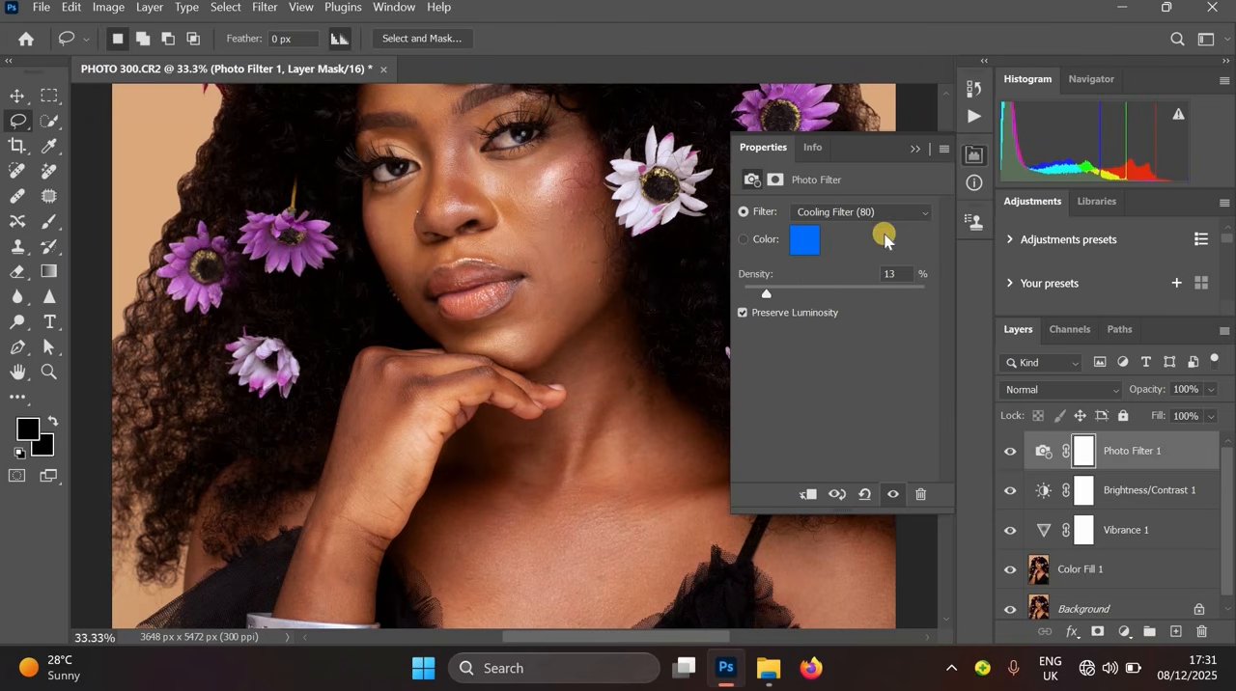
{"action": "left_click", "coordinate": [914, 150]}
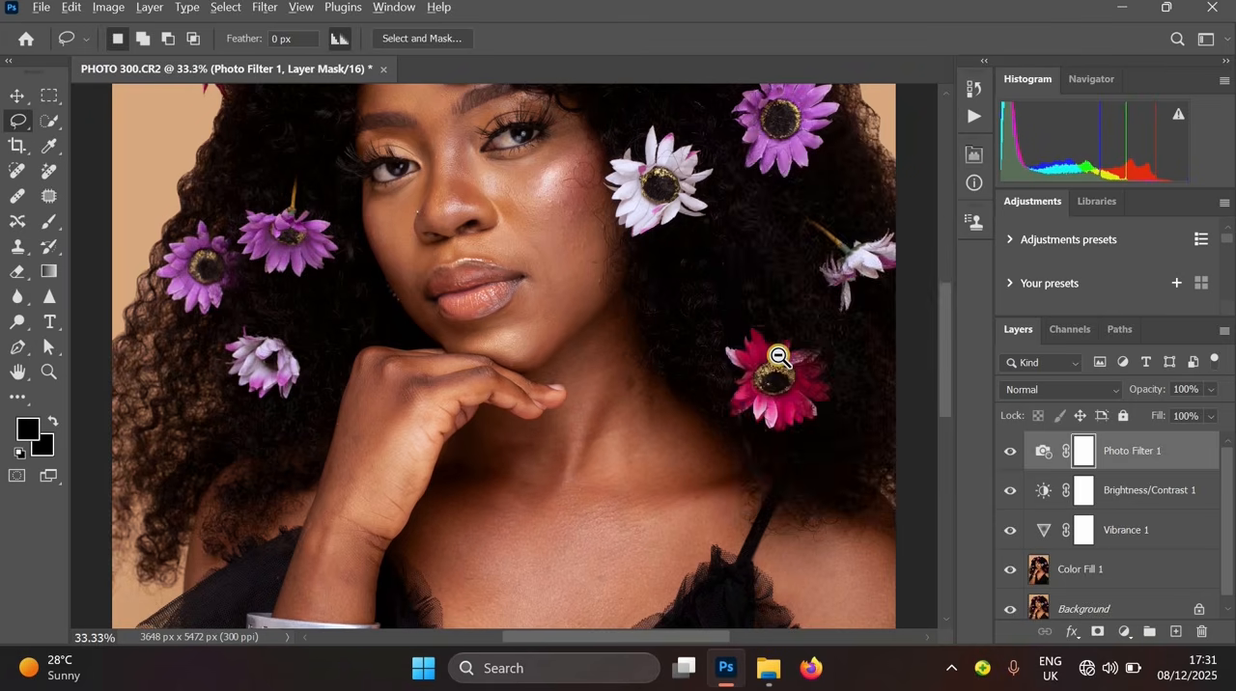
- Try merging the Color Fill layer with the adjustment layers above it, then undo the merge
{"action": "left_click", "coordinate": [725, 372], "text": "alt"}
{"action": "left_click", "coordinate": [708, 365], "text": "alt"}
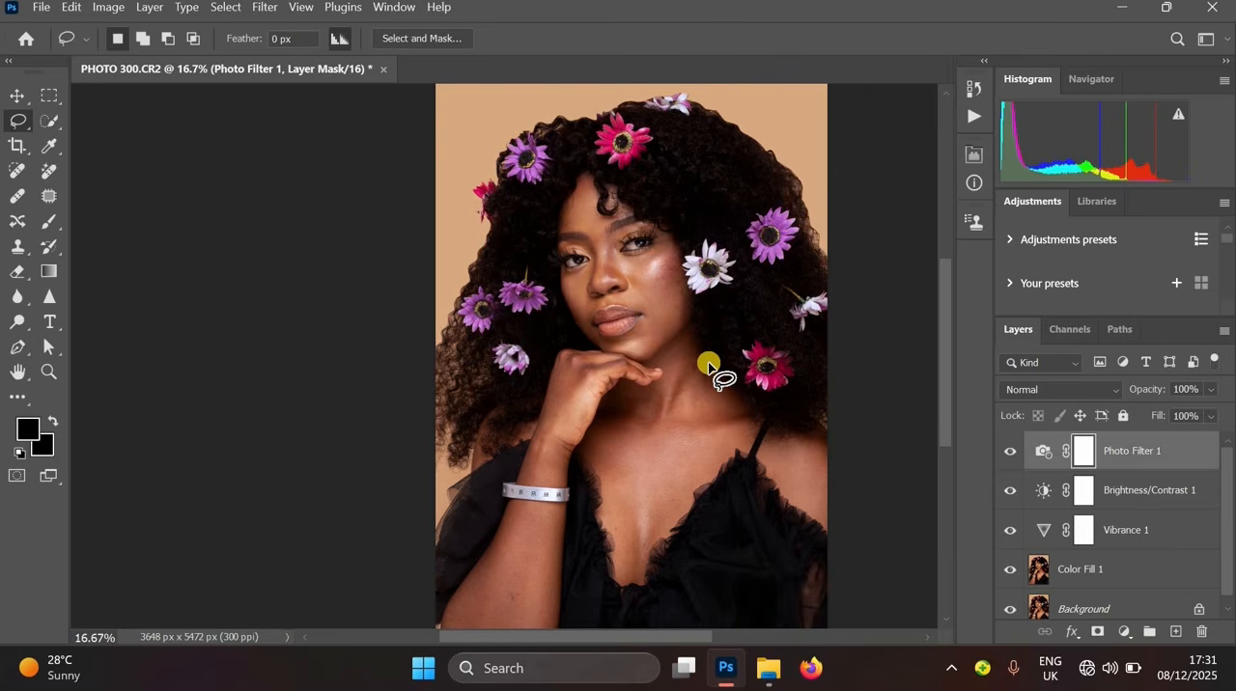
{"action": "key", "text": "ctrl+plus"}
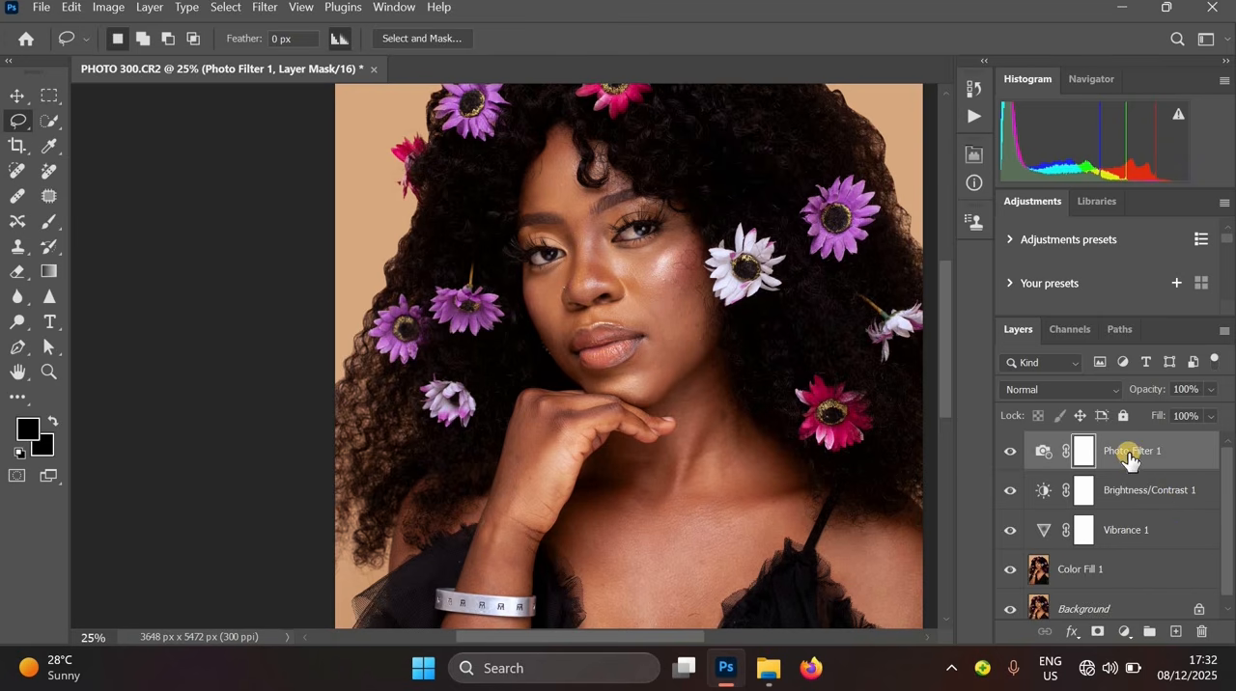
{"action": "left_click", "coordinate": [1126, 453]}
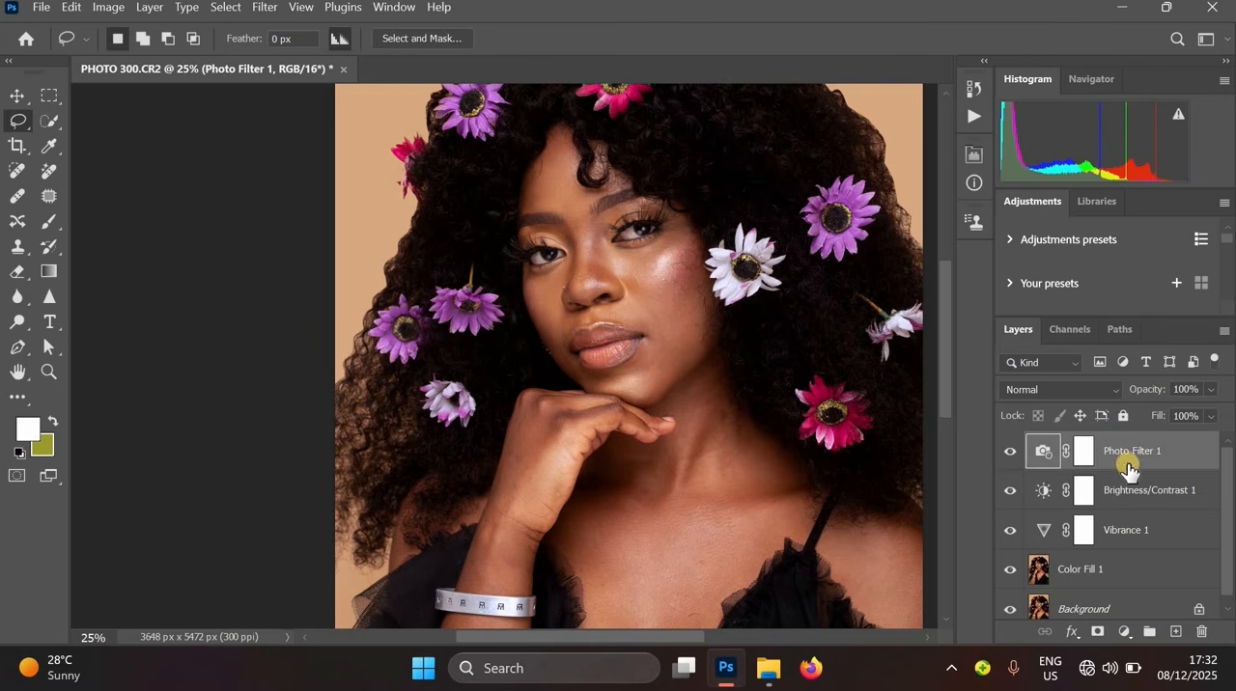
{"action": "left_click", "coordinate": [1104, 570], "text": "shift"}
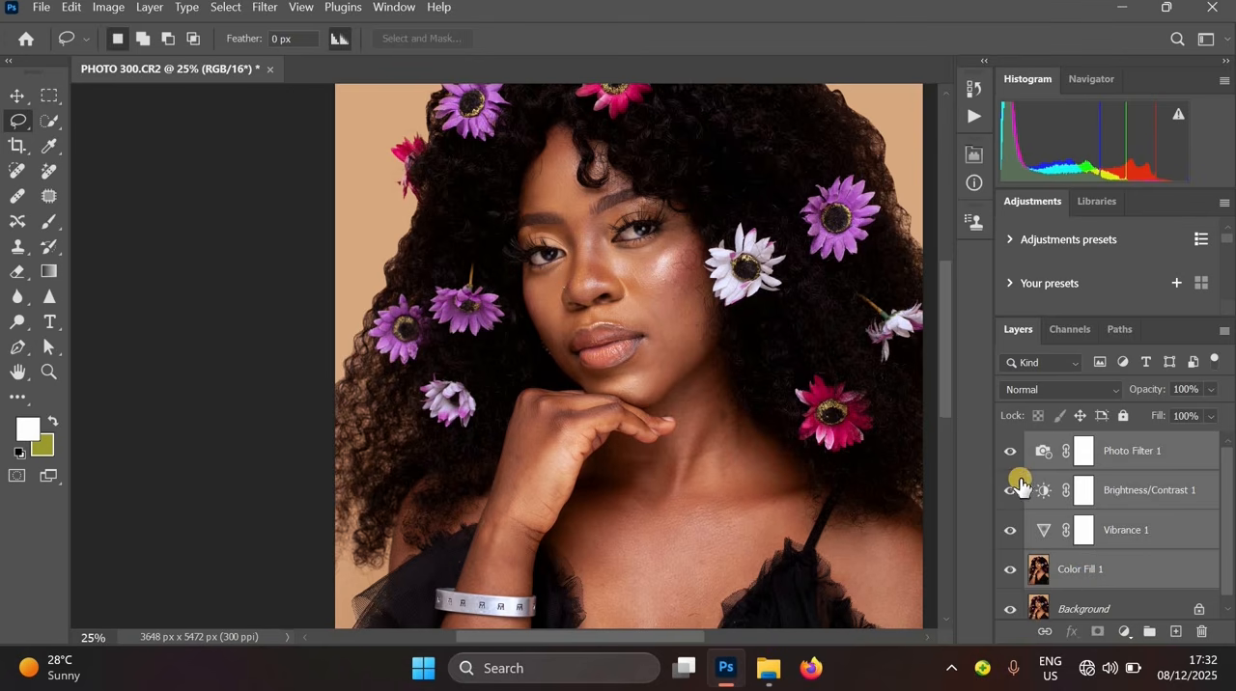
{"action": "key", "text": "ctrl+e"}
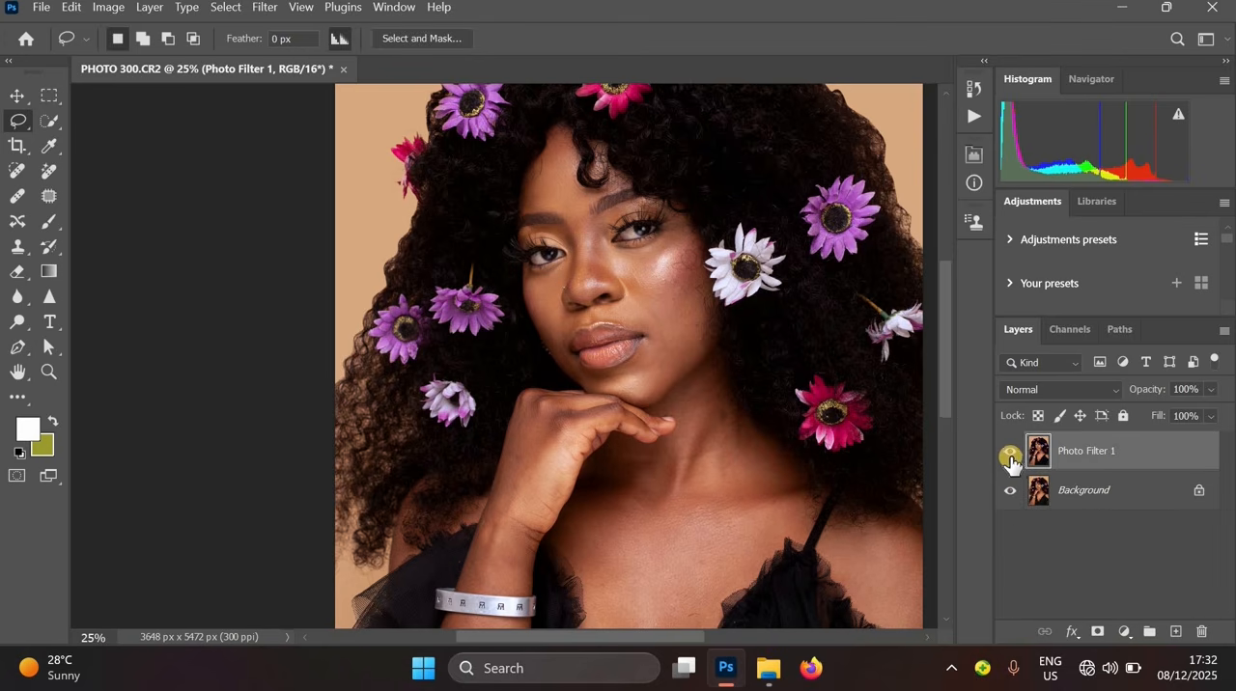
{"action": "left_click", "coordinate": [1010, 454]}
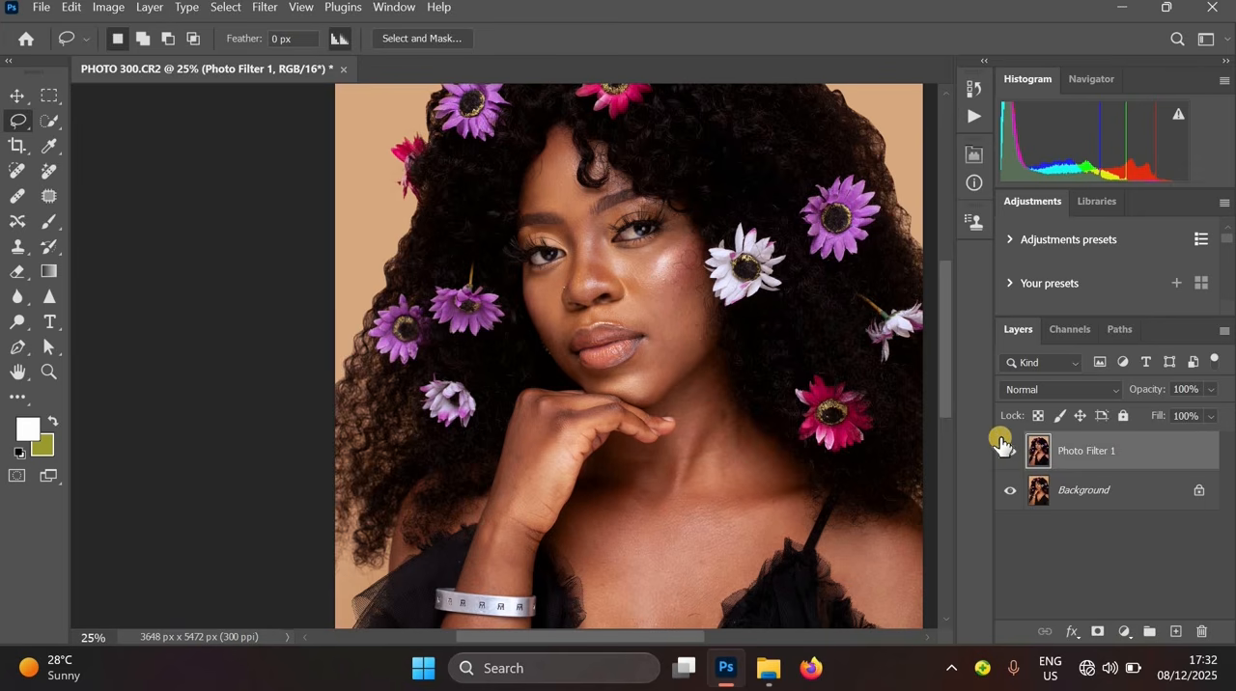
{"action": "left_click", "coordinate": [1009, 456]}
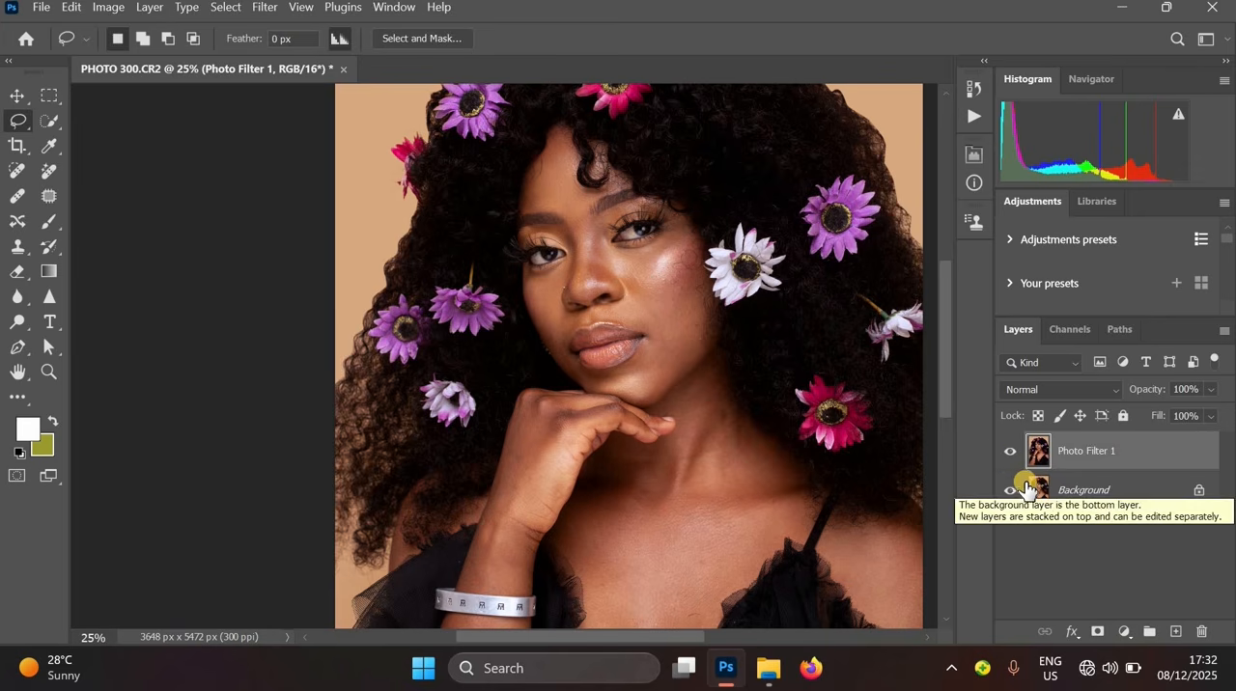
{"action": "key", "text": "ctrl+z"}
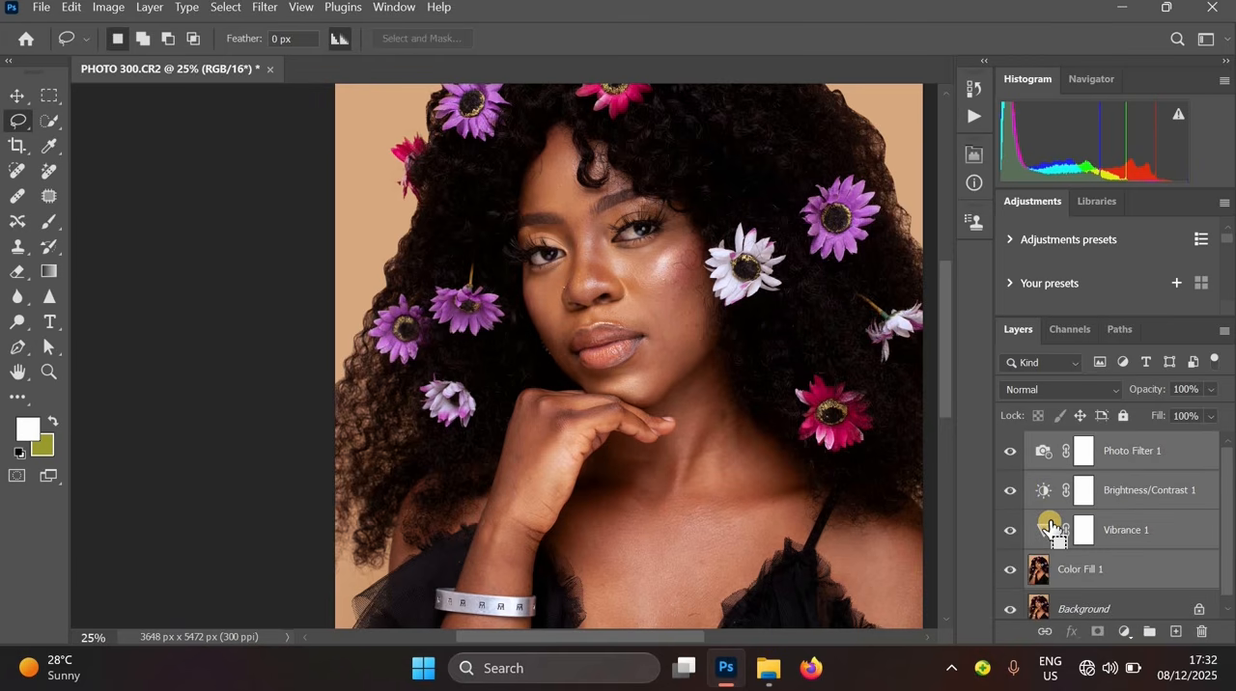
- Group the Color Fill and adjustment layers together and toggle the group's visibility to compare
{"action": "key", "text": "ctrl+g"}
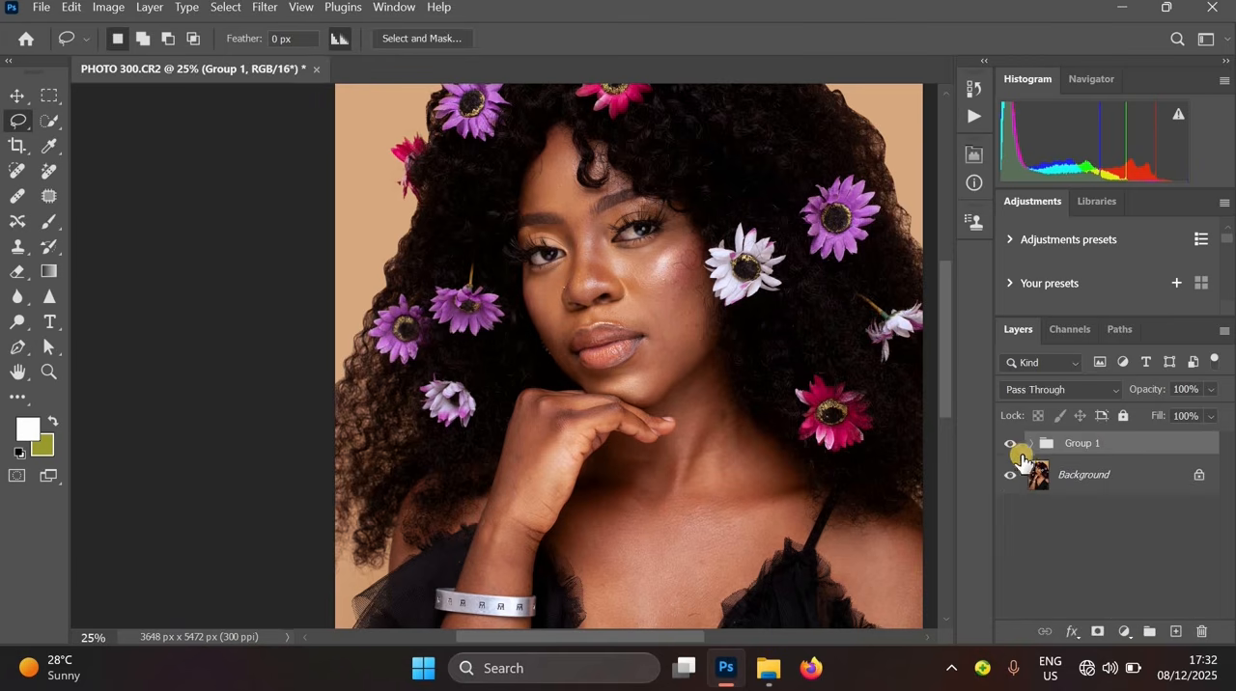
{"action": "left_click", "coordinate": [1012, 447]}
{"action": "left_click", "coordinate": [1013, 447]}
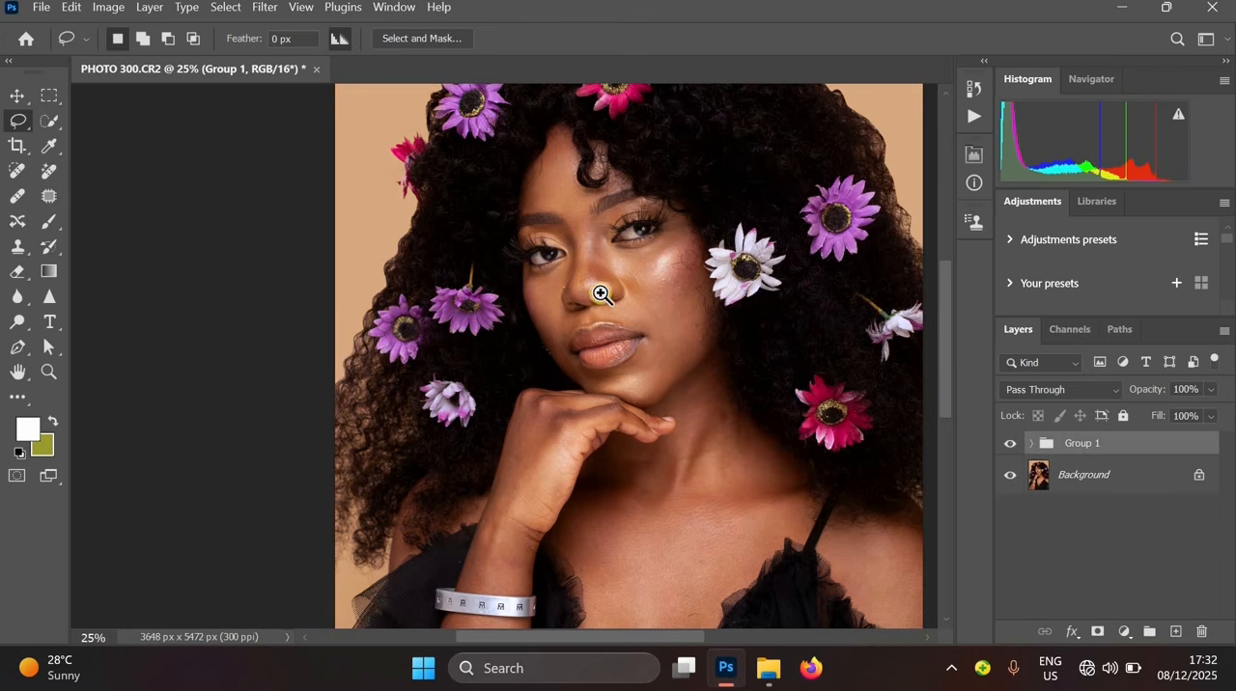
- Toggle the group's visibility and zoom into the face to compare the image before and after
{"action": "left_click", "coordinate": [601, 294]}
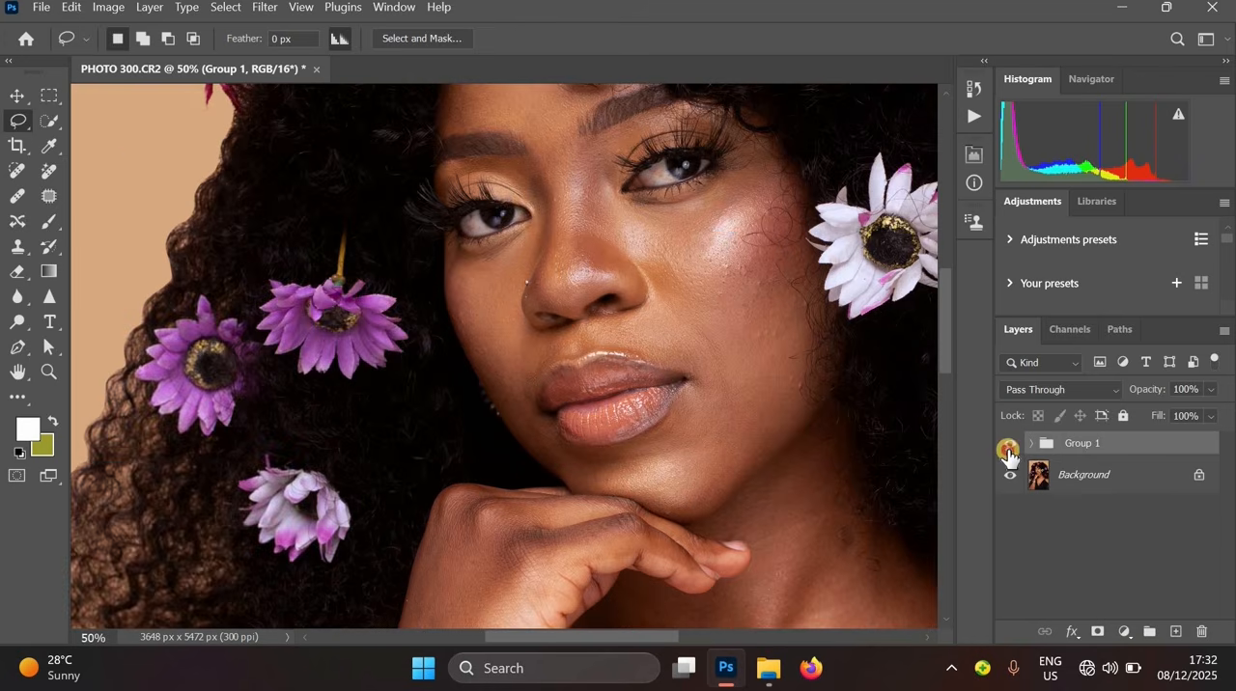
{"action": "left_click", "coordinate": [1011, 447]}
{"action": "left_click", "coordinate": [1011, 447]}
{"action": "left_click", "coordinate": [744, 447], "text": "alt"}
{"action": "left_click", "coordinate": [670, 287], "text": "alt"}
{"action": "left_click", "coordinate": [772, 295], "text": "alt"}
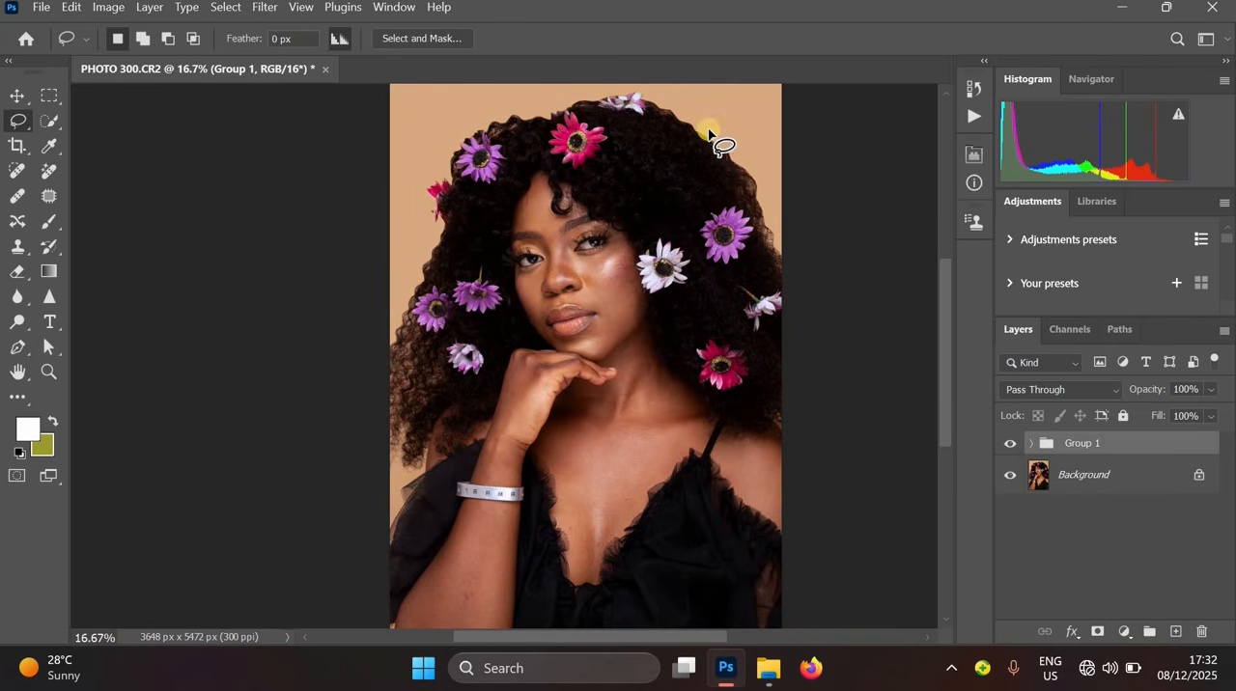
{"action": "left_click", "coordinate": [1008, 444]}
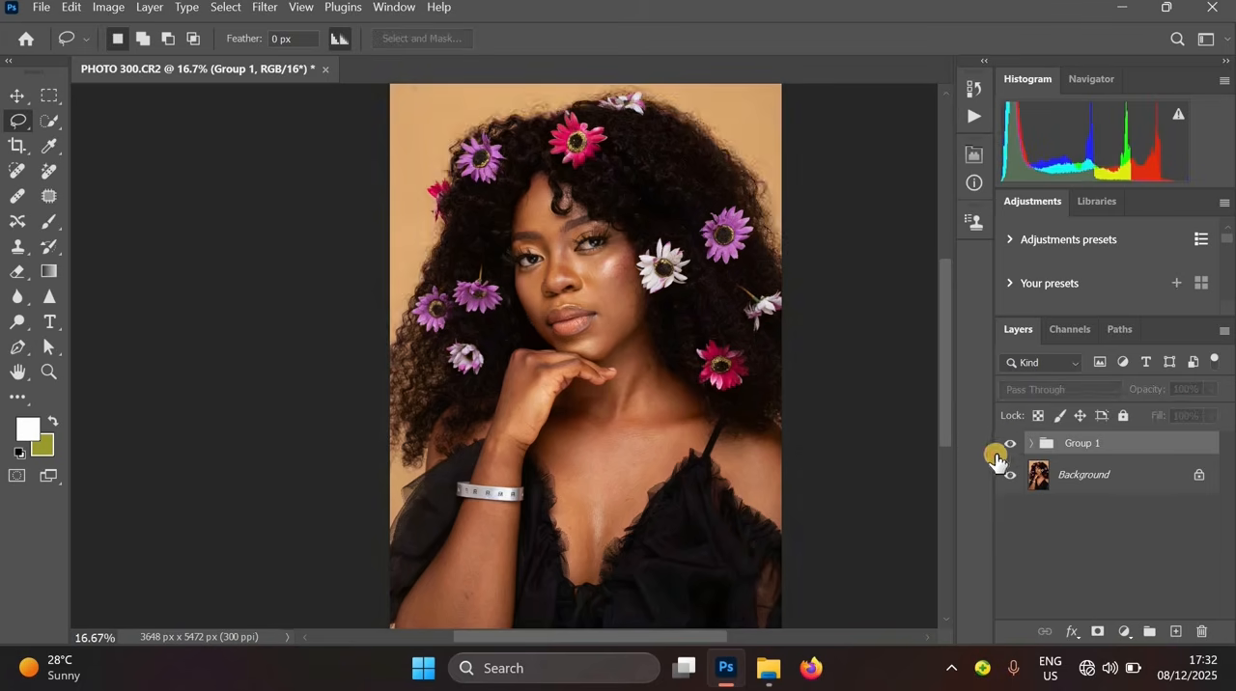
{"action": "left_click", "coordinate": [596, 253]}
{"action": "left_click", "coordinate": [554, 212]}
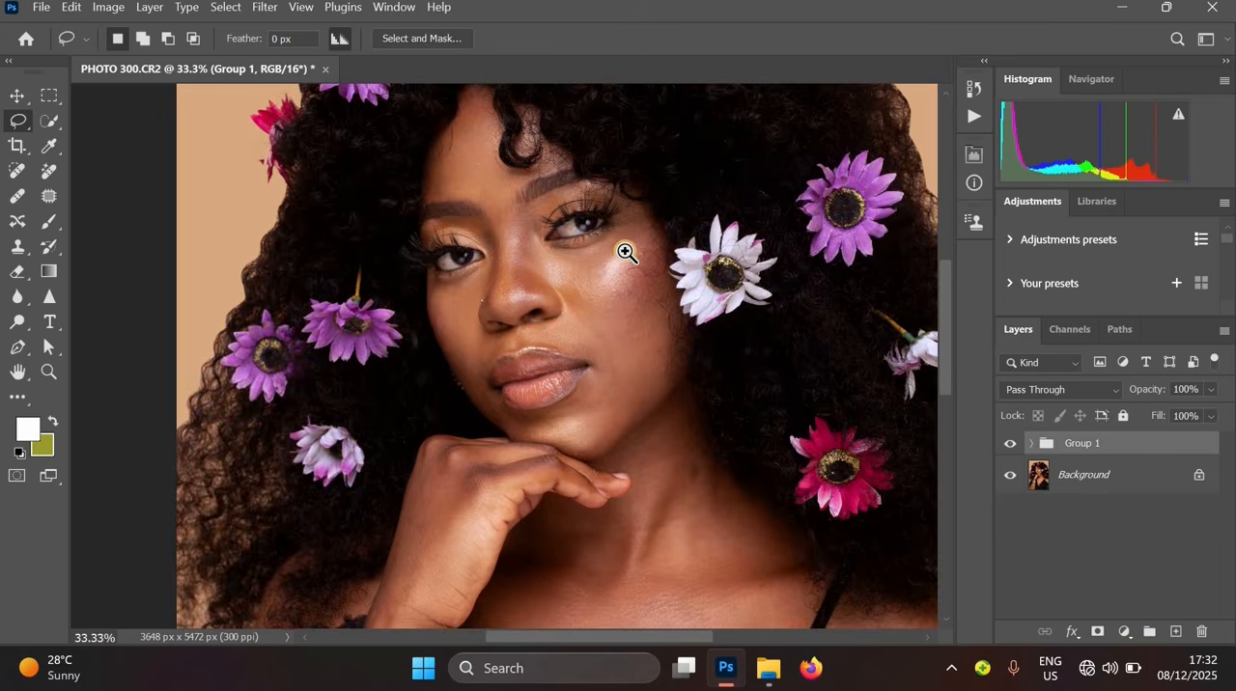
{"action": "left_click", "coordinate": [570, 240]}
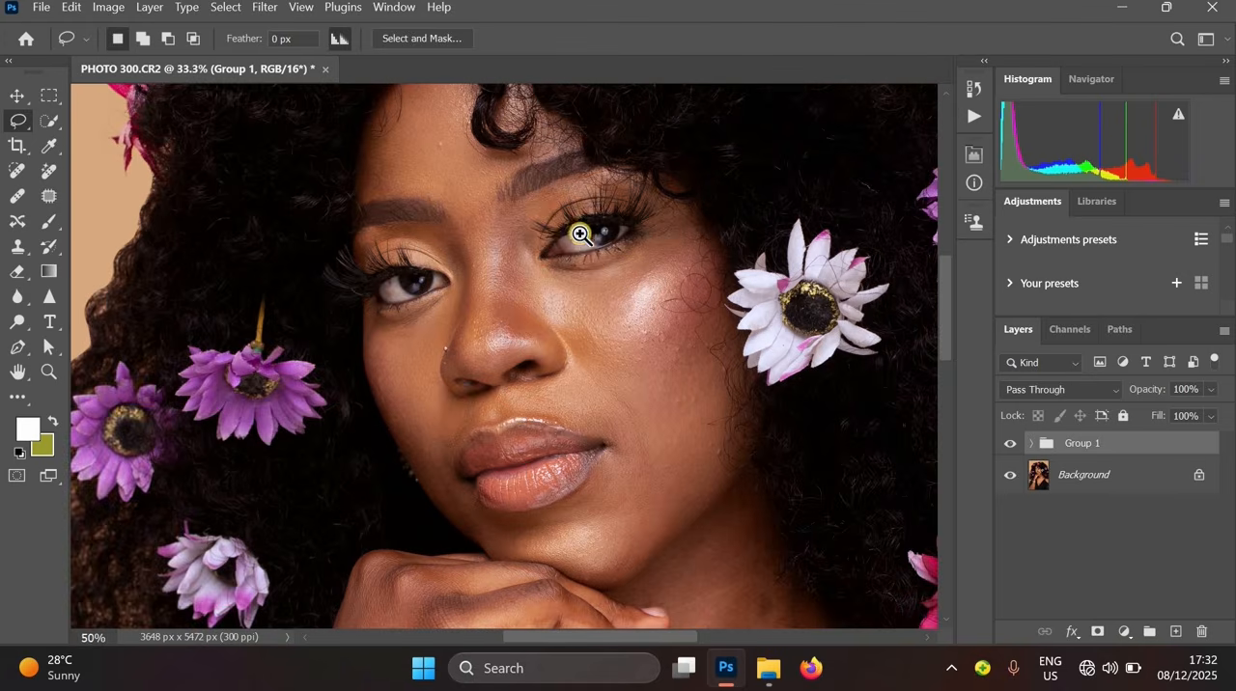
{"action": "left_click", "coordinate": [569, 239]}
{"action": "left_click", "coordinate": [639, 270]}
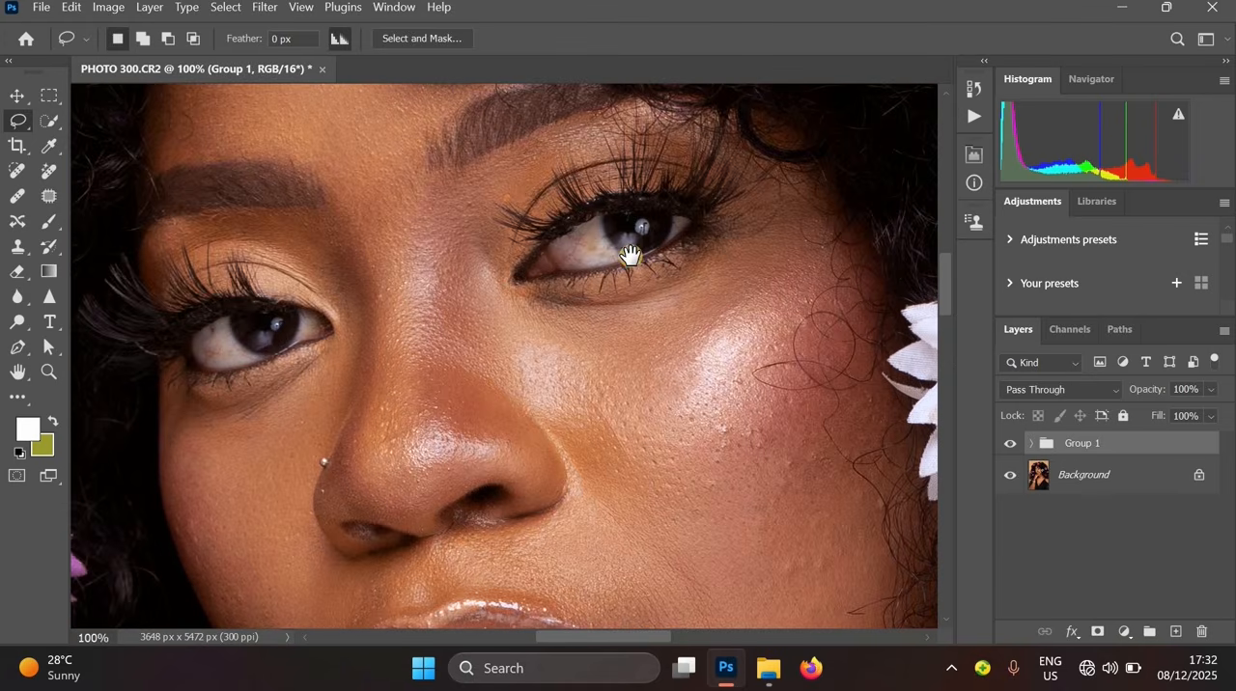
{"action": "left_click", "coordinate": [630, 254], "text": "alt"}
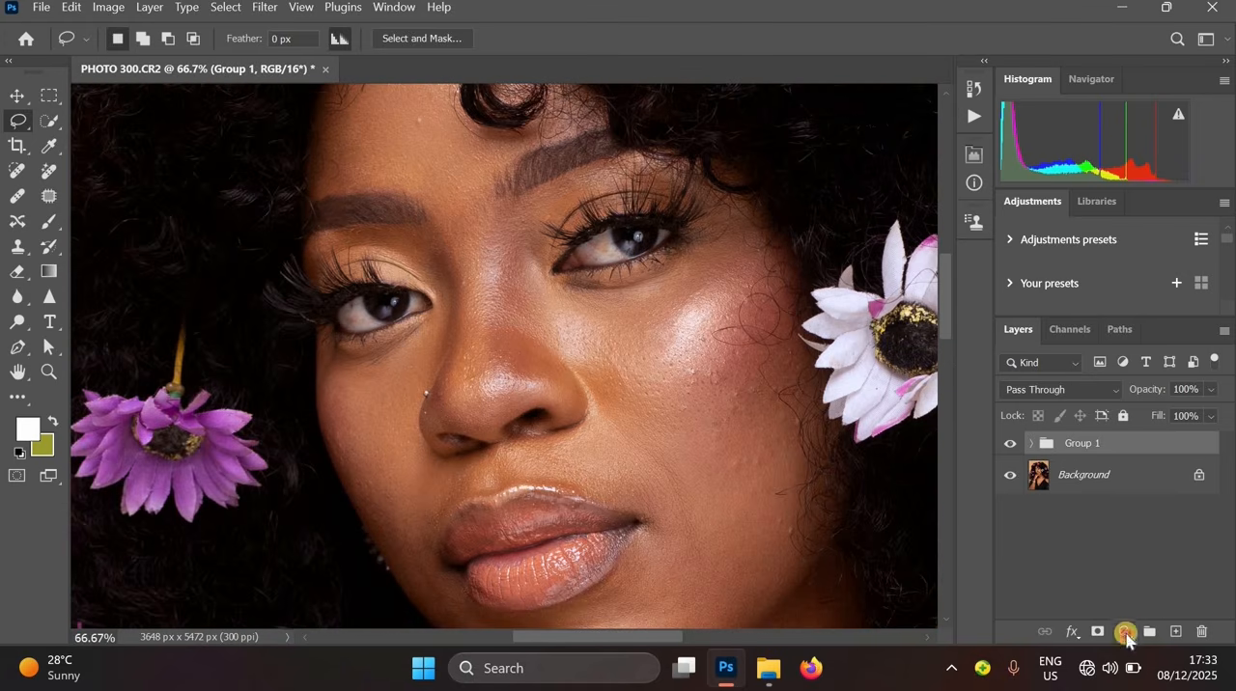
- Add a Hue/Saturation adjustment layer and set its Saturation to -100
{"action": "left_click", "coordinate": [1125, 633]}
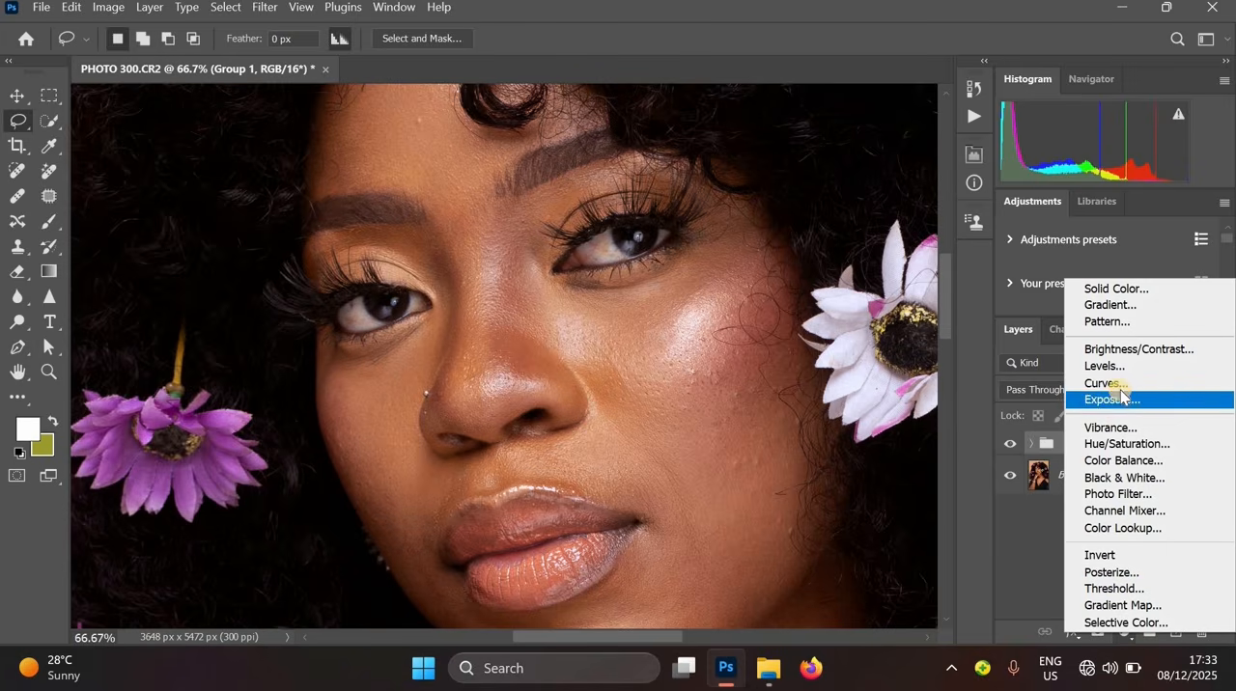
{"action": "left_click", "coordinate": [1134, 445]}
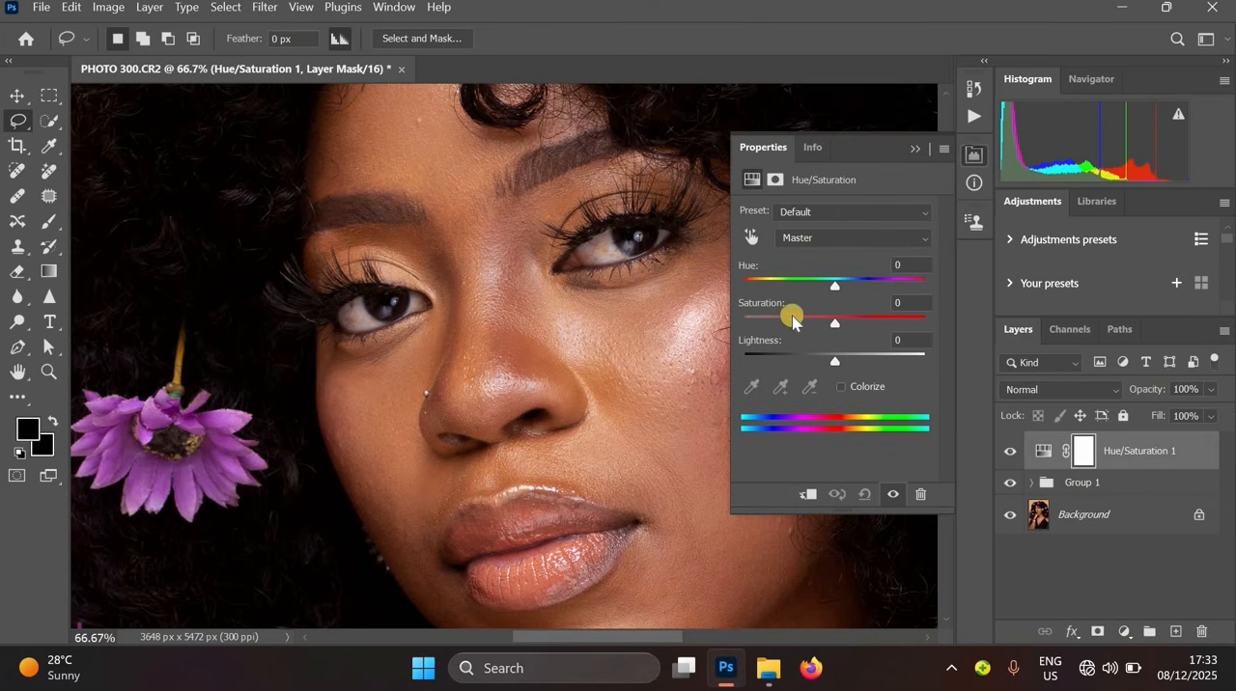
{"action": "left_click_drag", "start_coordinate": [791, 322], "coordinate": [711, 316]}
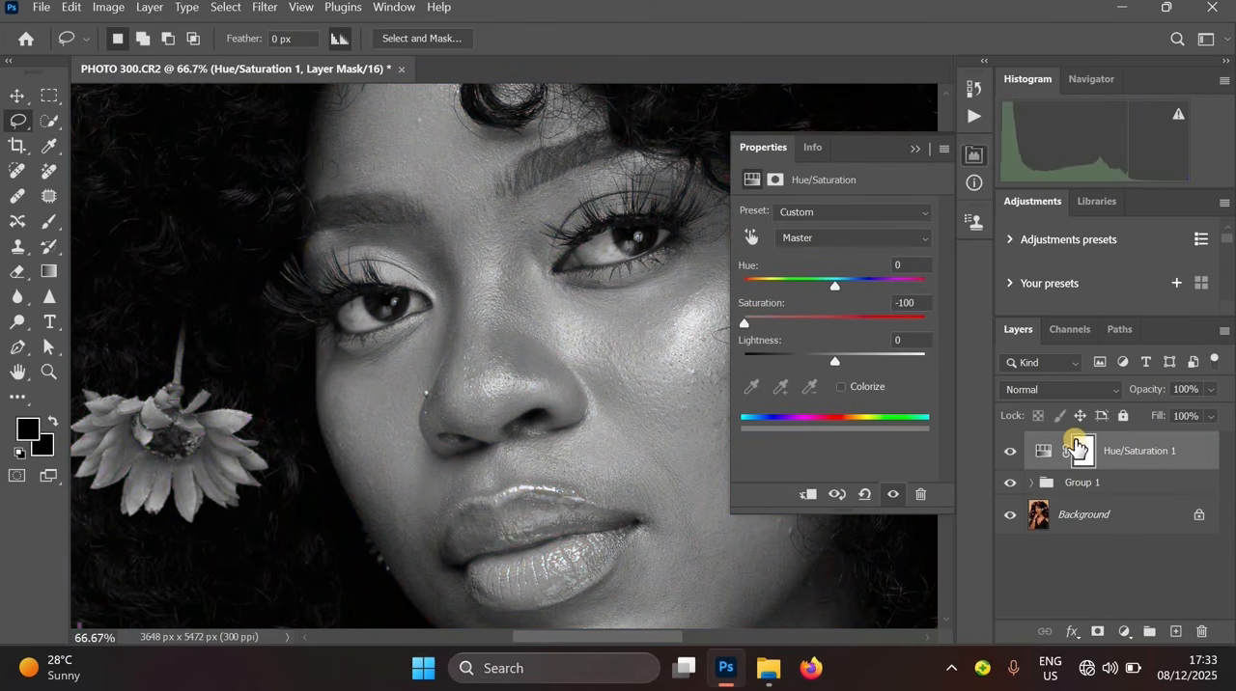
- Invert the Hue/Saturation layer's mask so it hides the desaturation
{"action": "left_click", "coordinate": [1082, 451]}
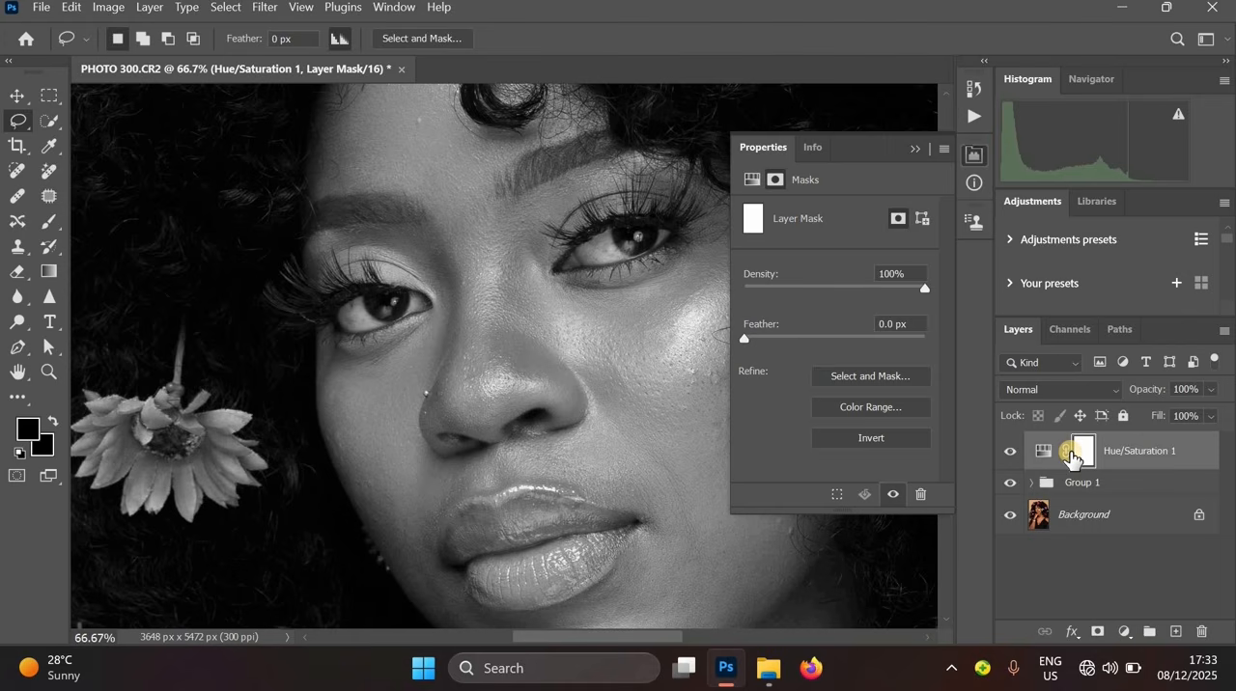
{"action": "key", "text": "ctrl+i"}
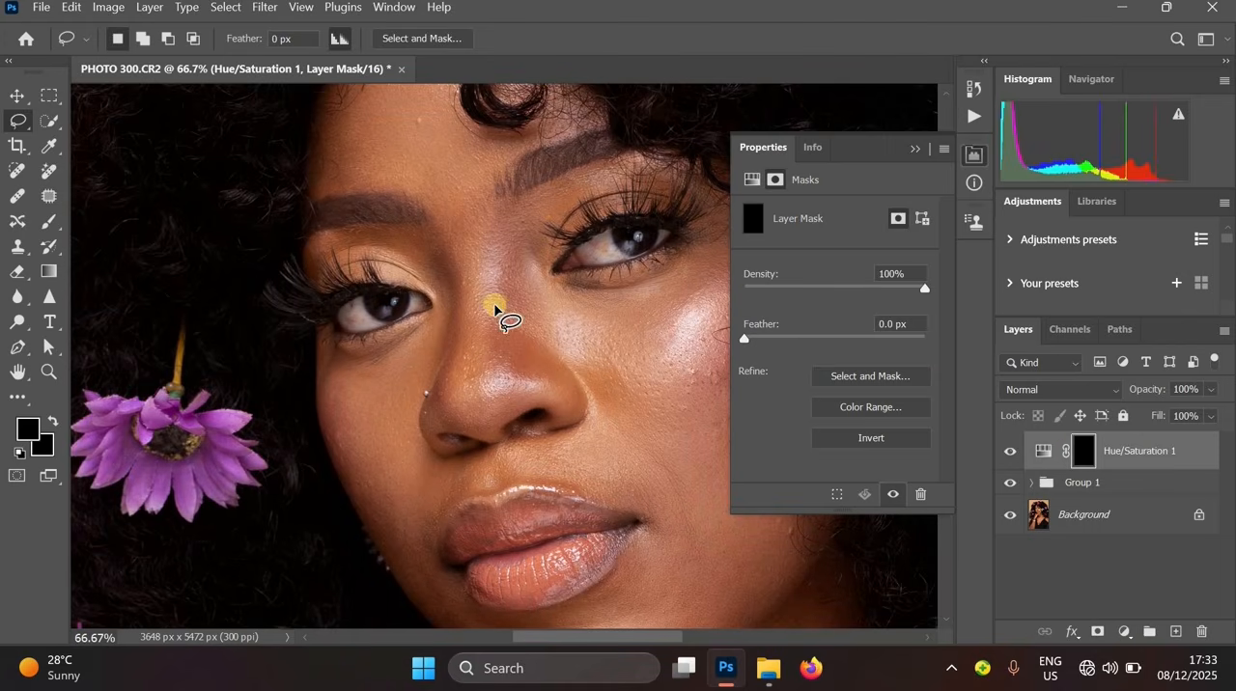
- Switch to the Brush tool and set the foreground colour to white f8f5f5 with black as background
{"action": "key", "text": "b"}
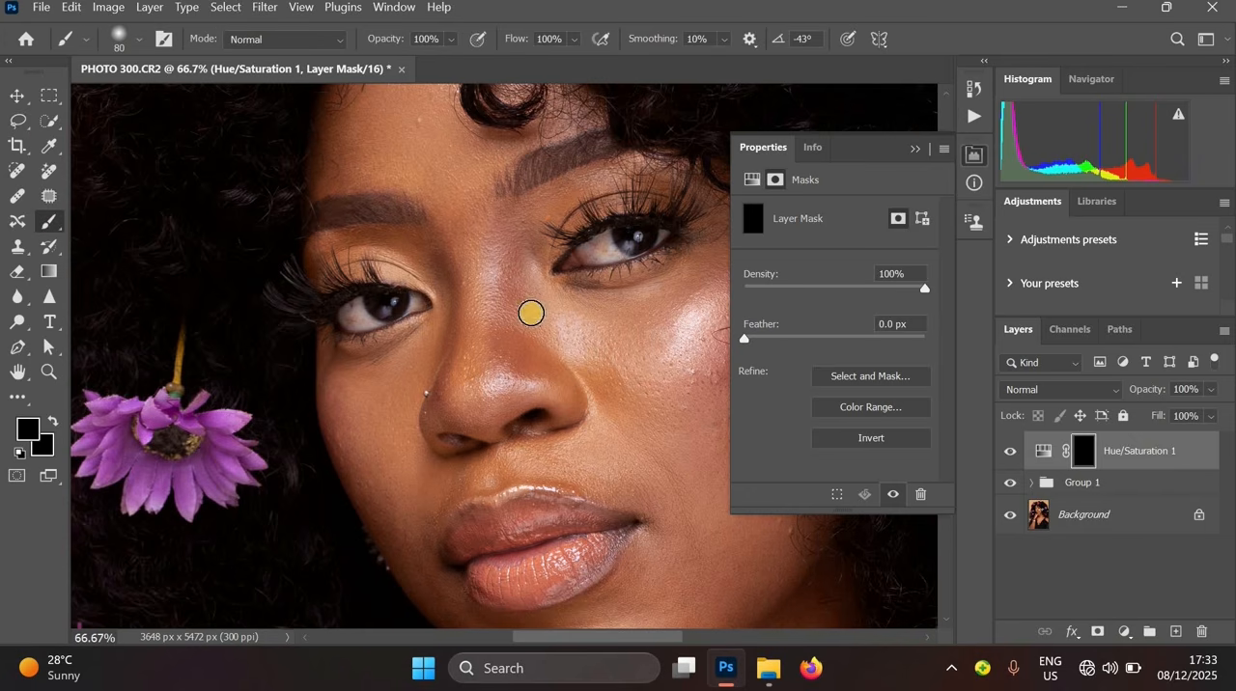
{"action": "left_click", "coordinate": [29, 426]}
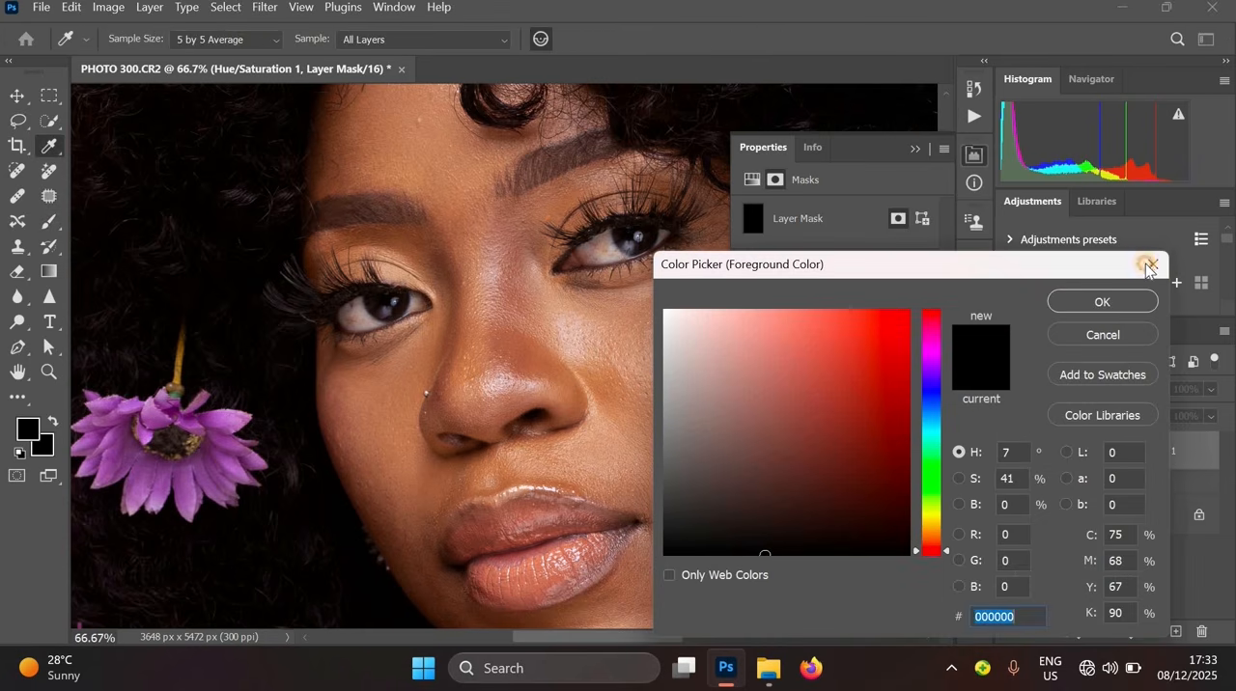
{"action": "left_click", "coordinate": [1150, 264]}
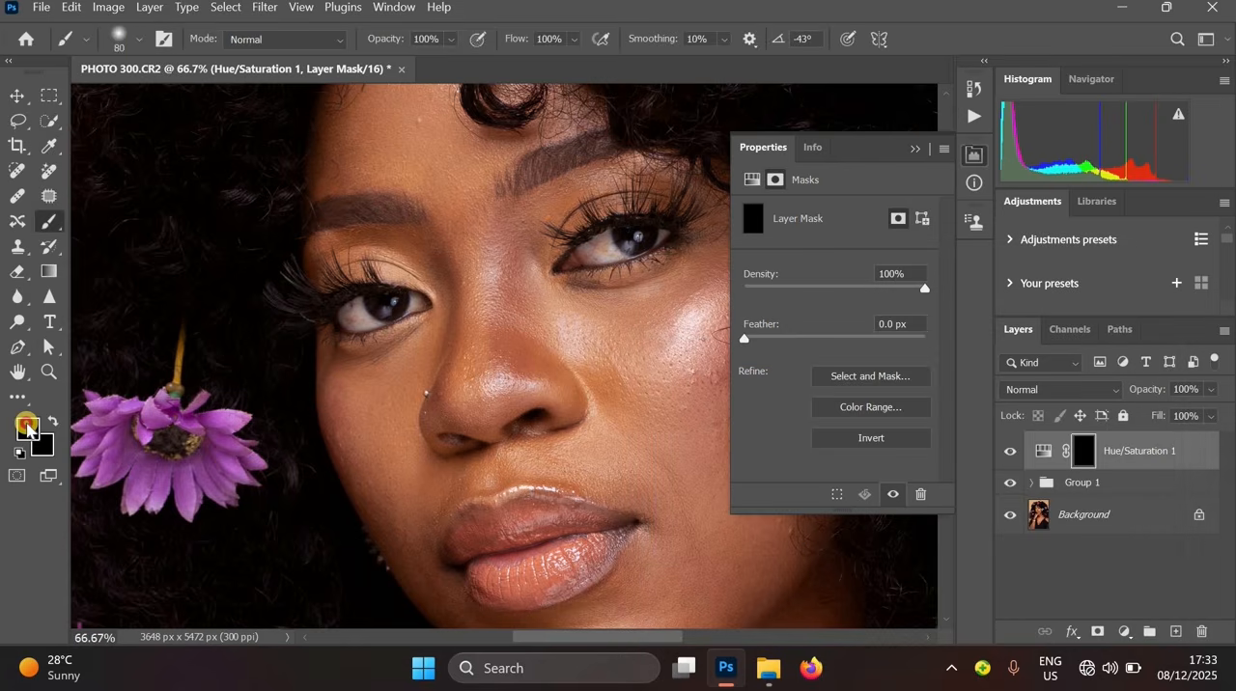
{"action": "left_click", "coordinate": [29, 427]}
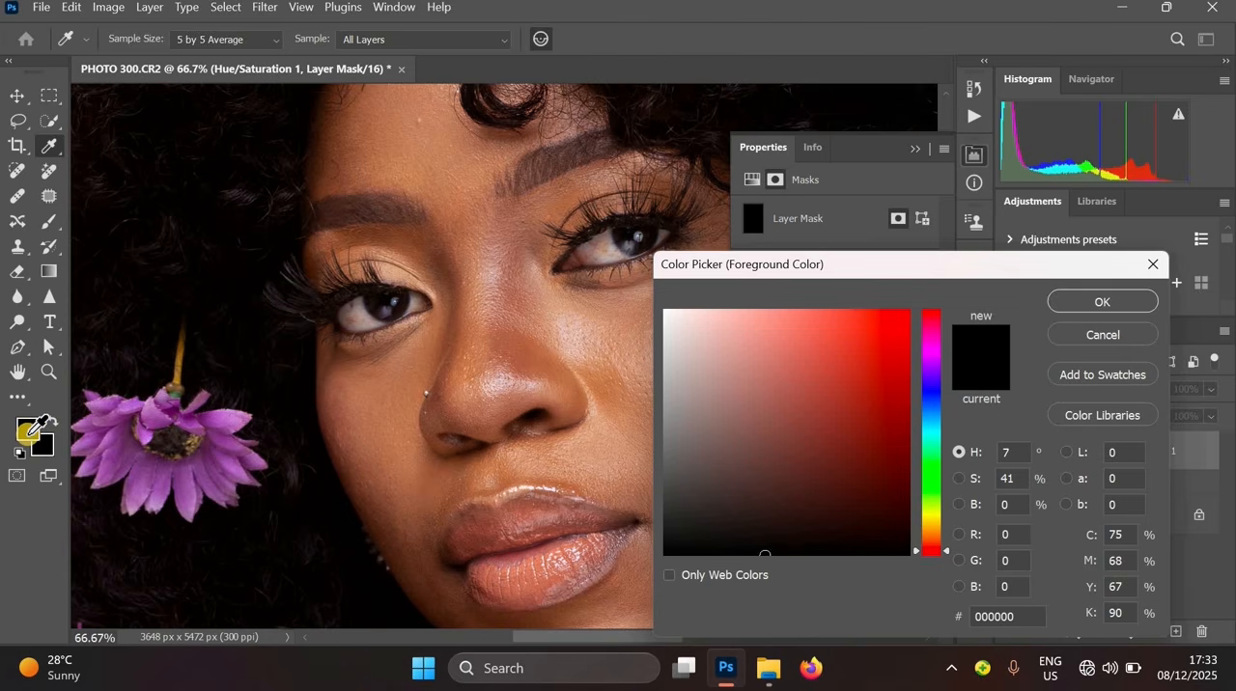
{"action": "left_click", "coordinate": [667, 316]}
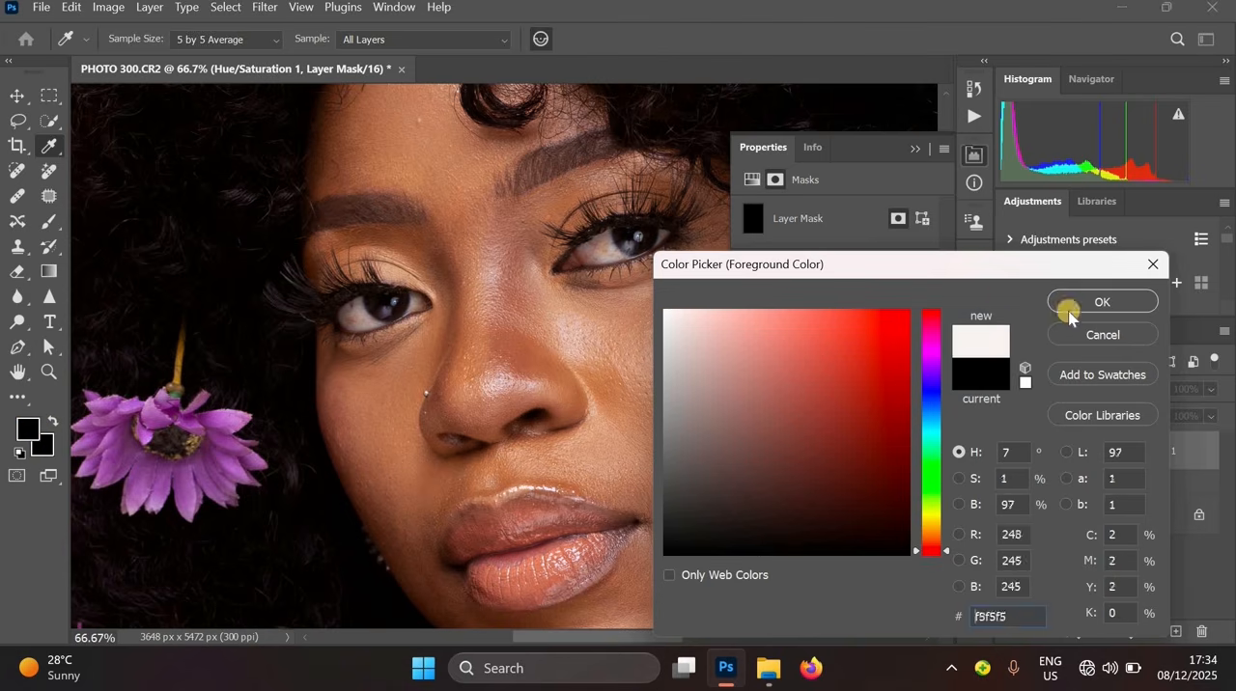
{"action": "left_click", "coordinate": [1102, 301]}
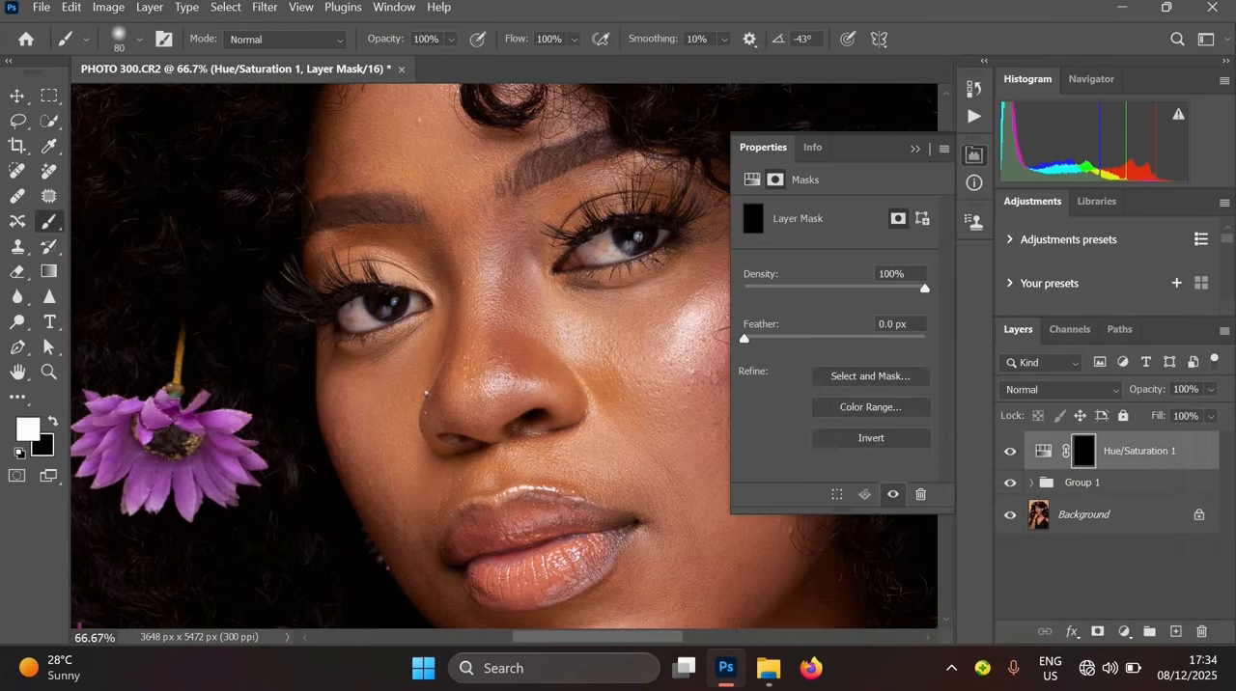
{"action": "left_click", "coordinate": [43, 447]}
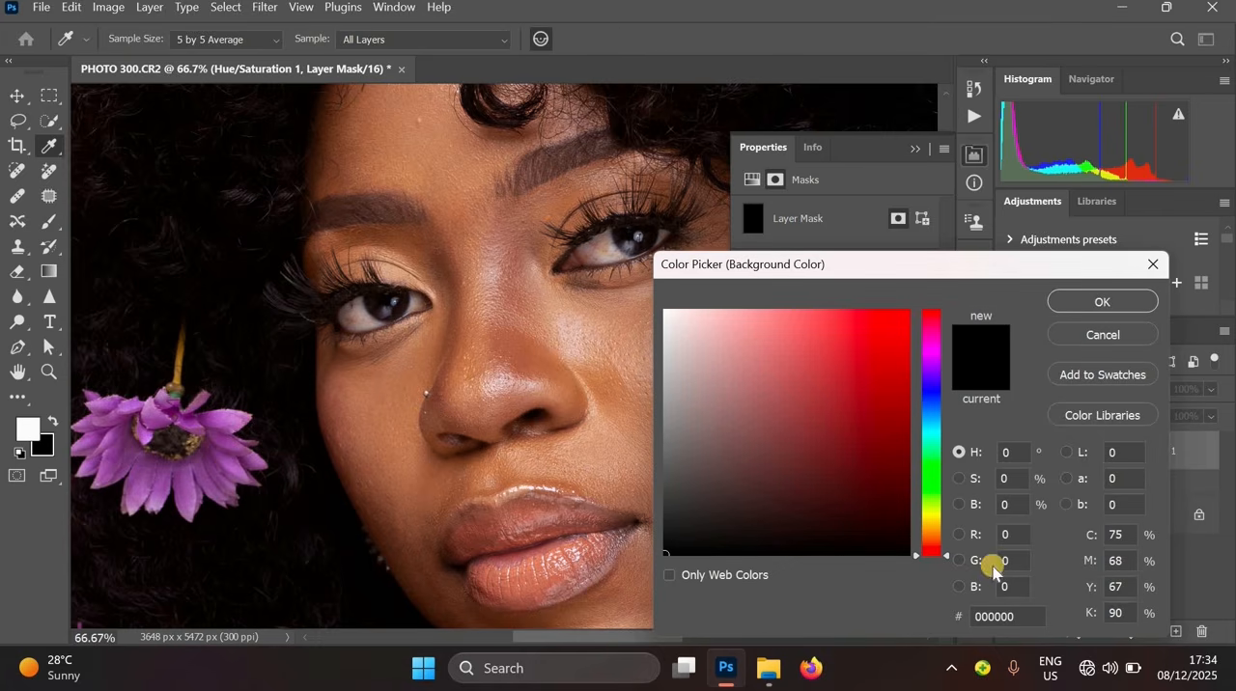
{"action": "left_click", "coordinate": [1141, 294]}
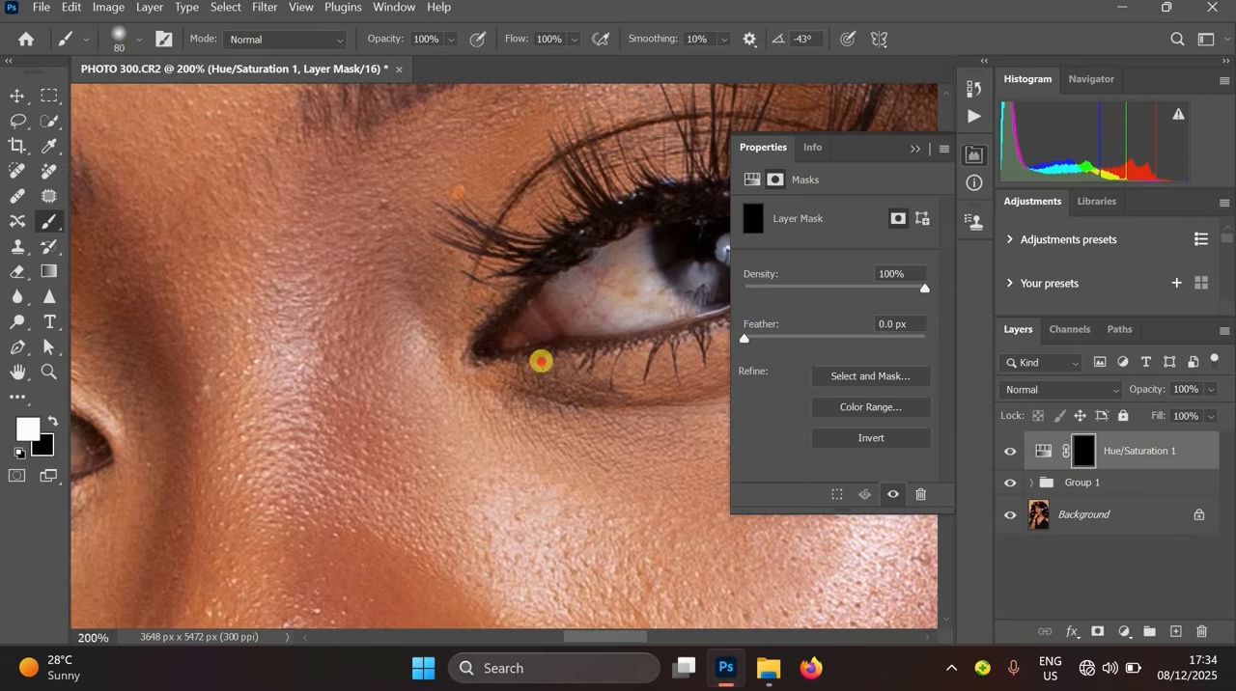
- Paint over the whites of both eyes on the mask with a smaller brush to desaturate them
{"action": "left_click_drag", "start_coordinate": [541, 361], "coordinate": [449, 375]}
{"action": "key", "text": "["}
{"action": "key", "text": "["}
{"action": "key", "text": "["}
{"action": "key", "text": "["}
{"action": "key", "text": "["}
{"action": "key", "text": "["}
{"action": "mouse_move", "coordinate": [529, 312]}
{"action": "left_mouse_down"}
{"action": "mouse_move", "coordinate": [590, 324]}
{"action": "mouse_move", "coordinate": [510, 328]}
{"action": "mouse_move", "coordinate": [450, 311]}
{"action": "mouse_move", "coordinate": [502, 290]}
{"action": "mouse_move", "coordinate": [532, 255]}
{"action": "mouse_move", "coordinate": [551, 260]}
{"action": "left_mouse_up"}
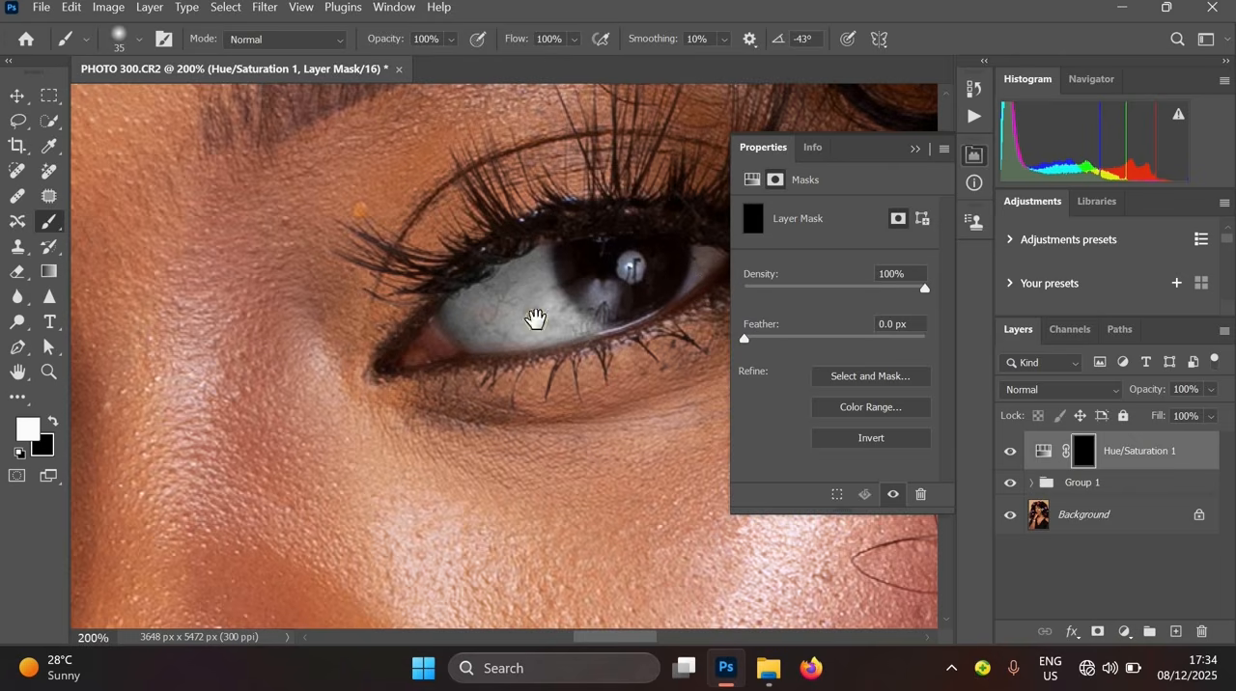
{"action": "left_click_drag", "start_coordinate": [535, 320], "coordinate": [385, 352]}
{"action": "key", "text": "bracketleft"}
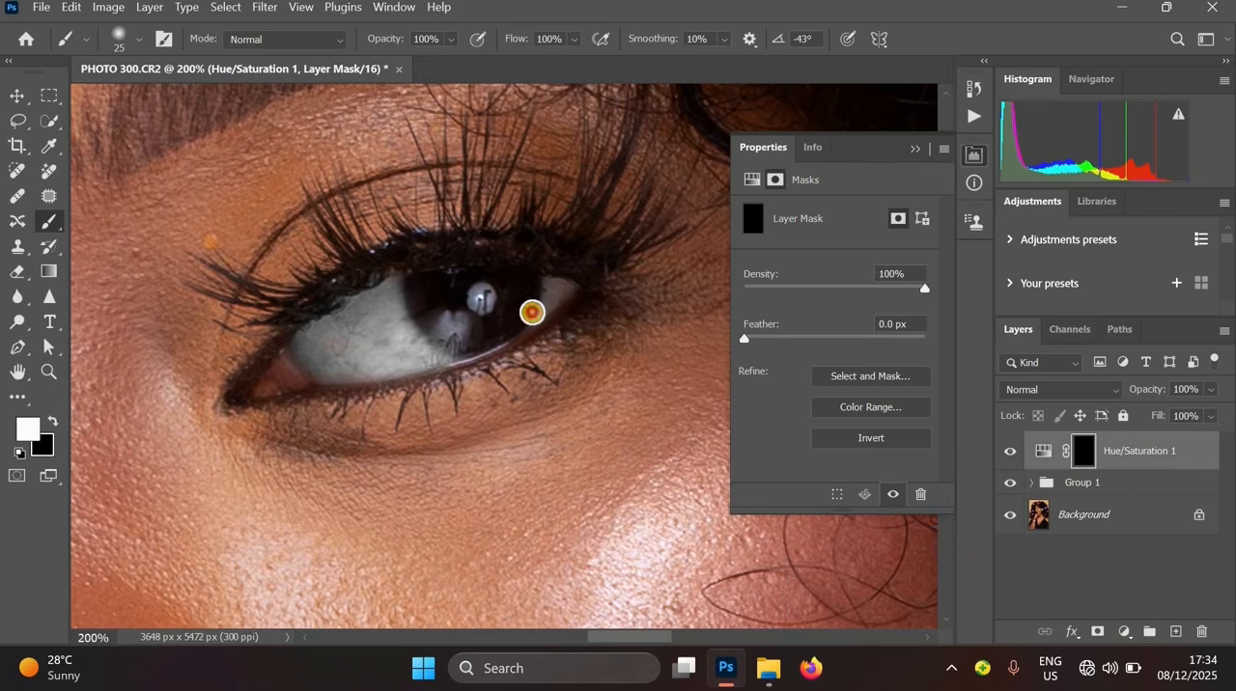
{"action": "left_click", "coordinate": [590, 303], "text": "alt"}
{"action": "left_click_drag", "start_coordinate": [218, 491], "coordinate": [488, 403]}
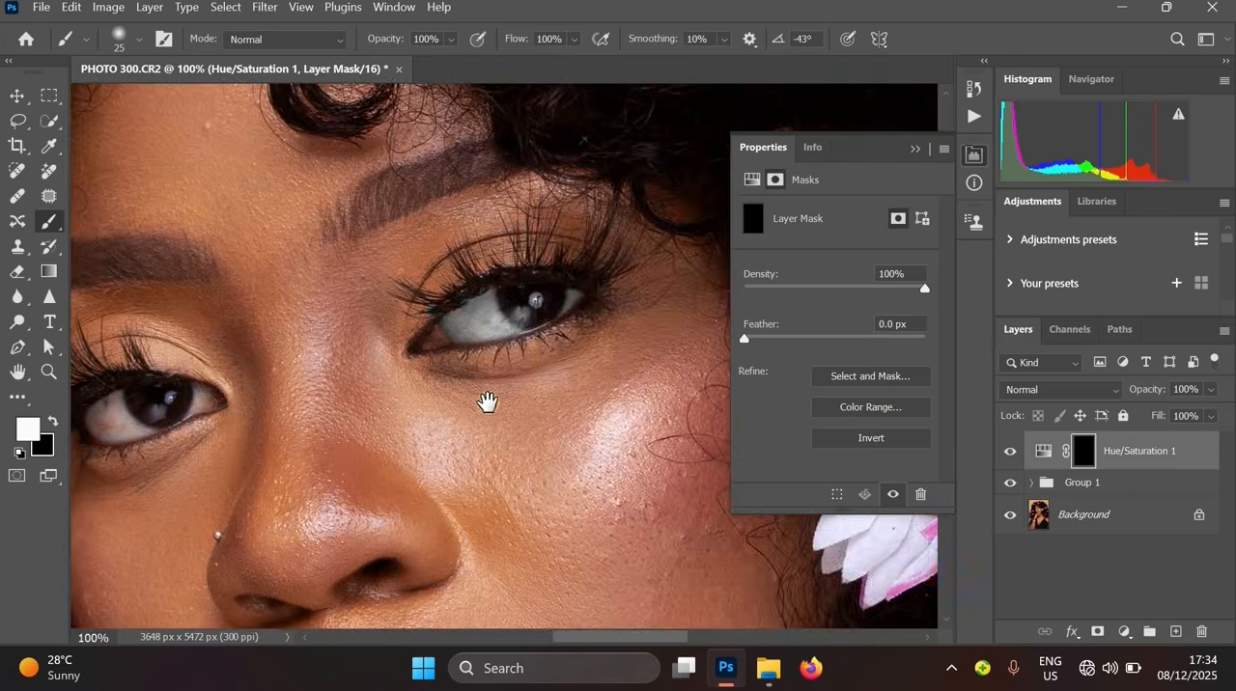
{"action": "left_click", "coordinate": [395, 363], "text": "ctrl"}
{"action": "left_click", "coordinate": [489, 322], "text": "ctrl"}
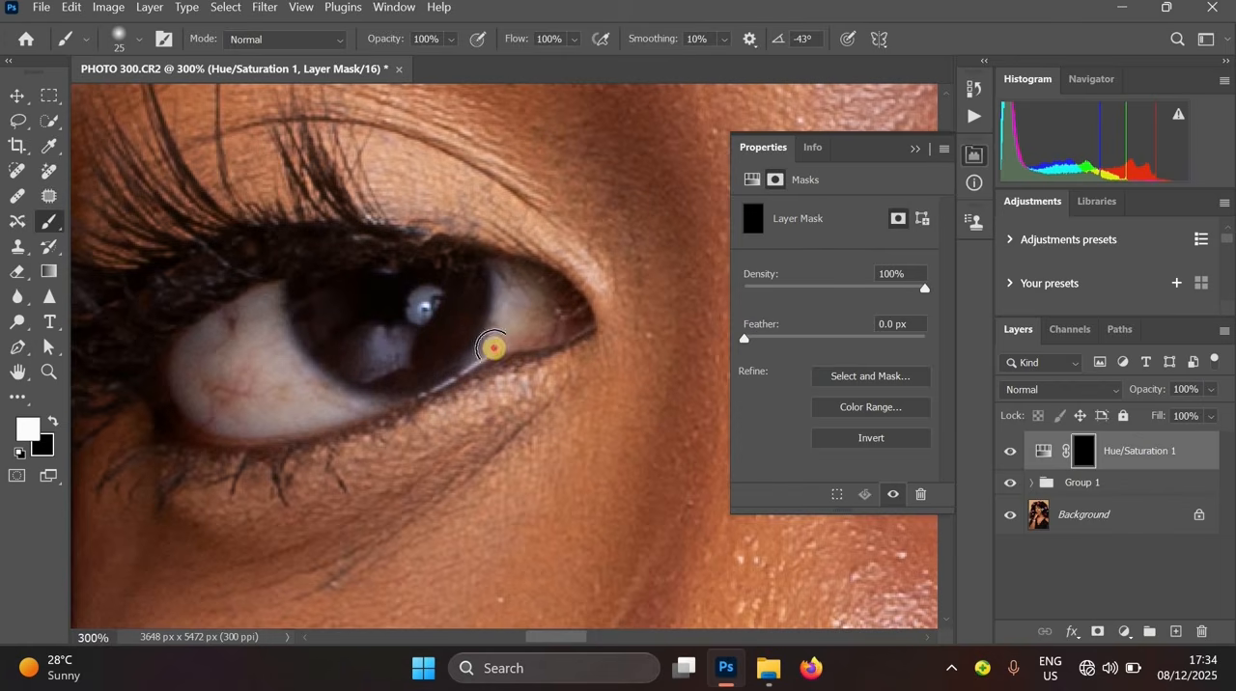
{"action": "mouse_move", "coordinate": [493, 350]}
{"action": "left_mouse_down"}
{"action": "mouse_move", "coordinate": [533, 332]}
{"action": "mouse_move", "coordinate": [523, 292]}
{"action": "mouse_move", "coordinate": [501, 282]}
{"action": "mouse_move", "coordinate": [333, 315]}
{"action": "mouse_move", "coordinate": [288, 299]}
{"action": "mouse_move", "coordinate": [160, 361]}
{"action": "mouse_move", "coordinate": [232, 429]}
{"action": "mouse_move", "coordinate": [225, 345]}
{"action": "mouse_move", "coordinate": [225, 395]}
{"action": "mouse_move", "coordinate": [257, 329]}
{"action": "mouse_move", "coordinate": [291, 369]}
{"action": "mouse_move", "coordinate": [280, 358]}
{"action": "mouse_move", "coordinate": [375, 400]}
{"action": "left_mouse_up"}
- Lower the Hue/Saturation layer's opacity to 70%
{"action": "mouse_move", "coordinate": [1189, 413]}
{"action": "left_mouse_down"}
{"action": "mouse_move", "coordinate": [1141, 461]}
{"action": "mouse_move", "coordinate": [1216, 420]}
{"action": "mouse_move", "coordinate": [1193, 417]}
{"action": "left_mouse_up"}
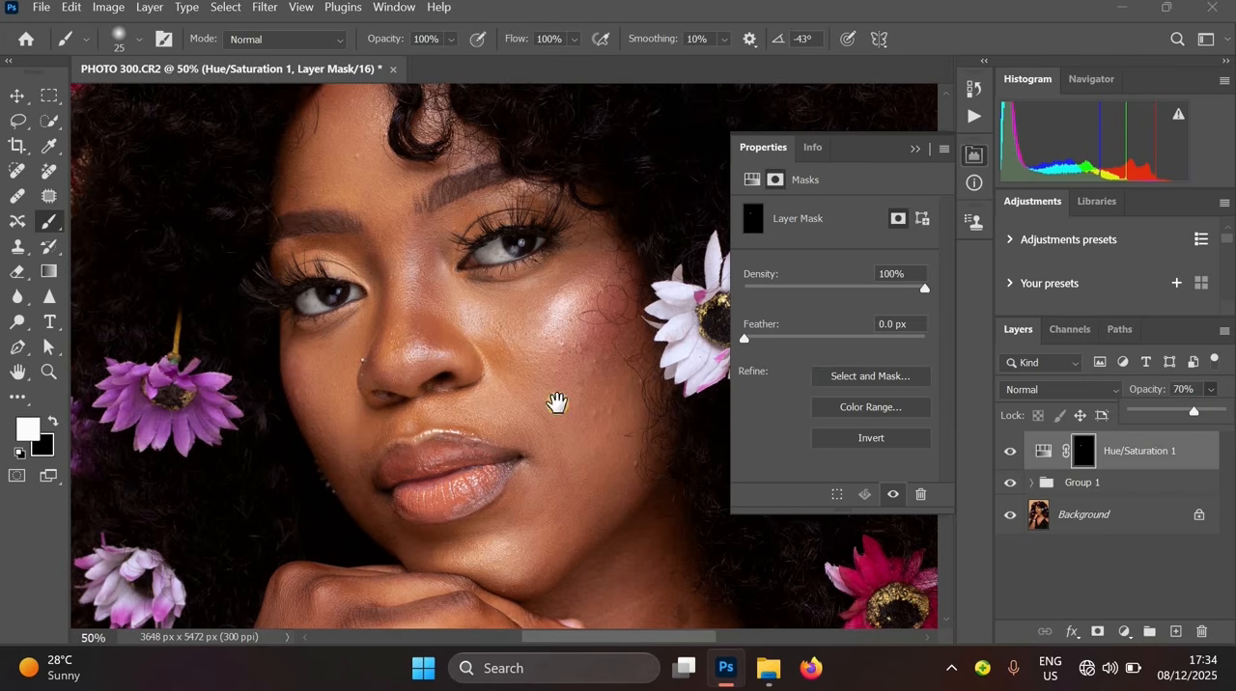
{"action": "left_click", "coordinate": [591, 398], "text": "alt"}
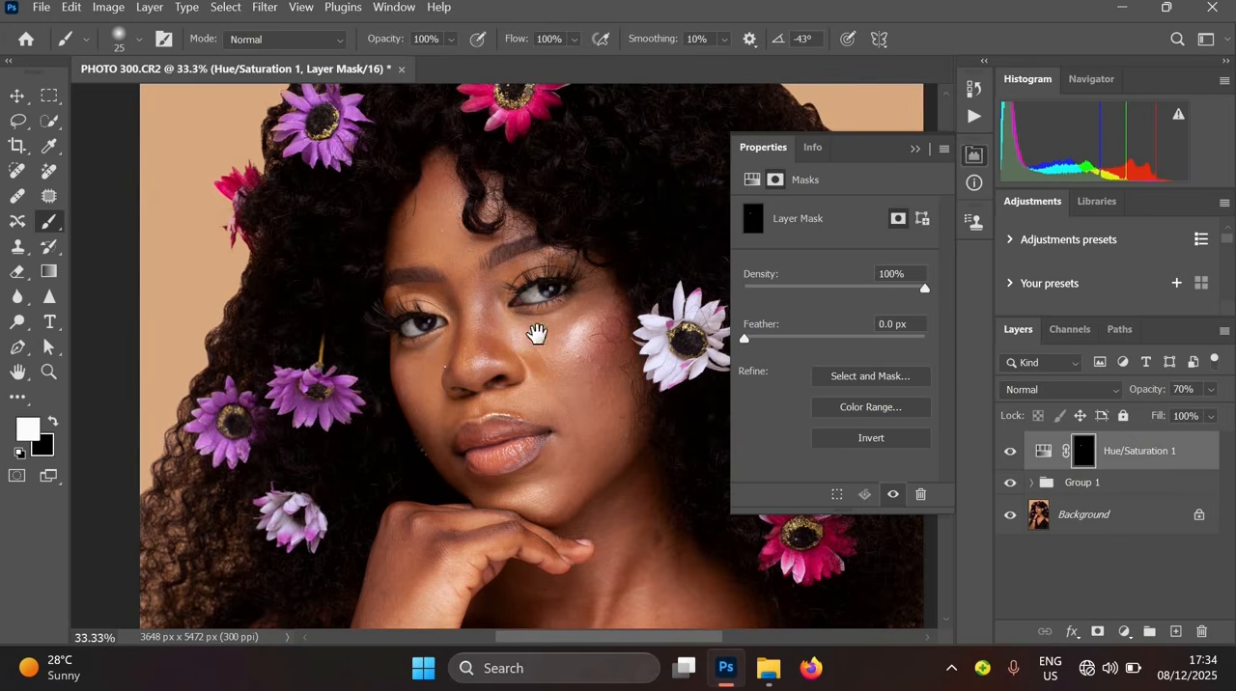
{"action": "left_click", "coordinate": [524, 300], "text": "alt"}
{"action": "key", "text": "ctrl+plus"}
{"action": "key", "text": "ctrl+plus"}
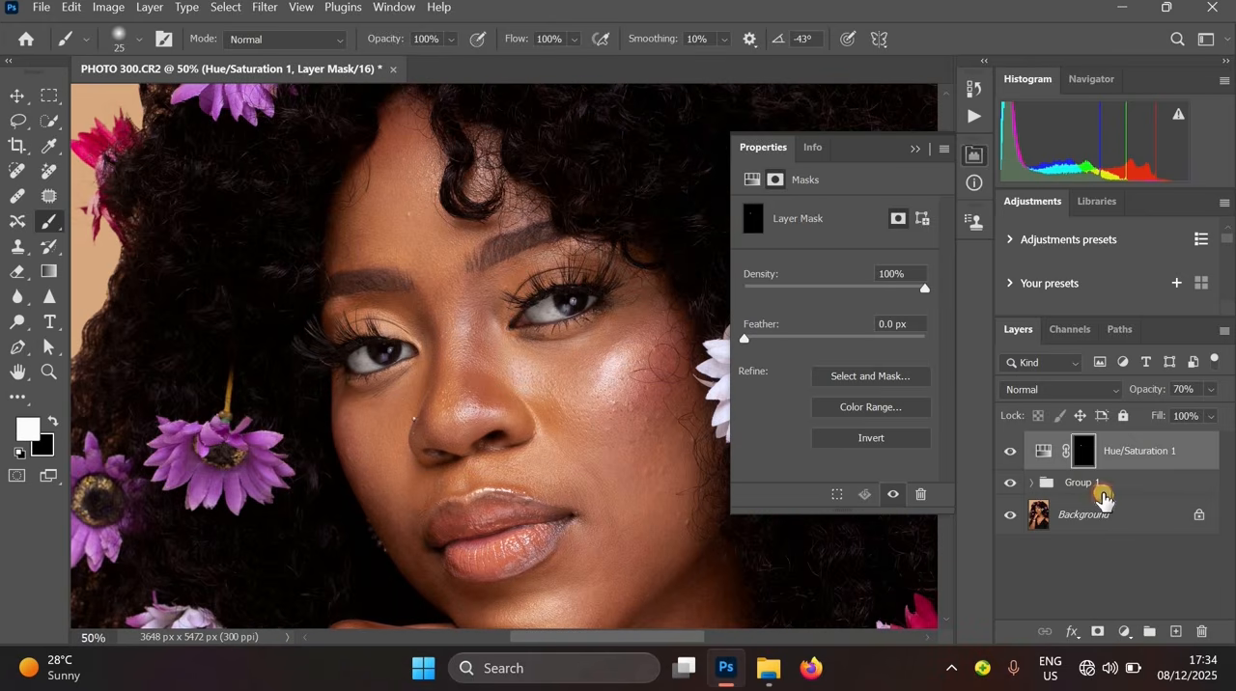
- Group the Hue/Saturation layer together with Group 1 into a new group
{"action": "left_click", "coordinate": [1104, 495]}
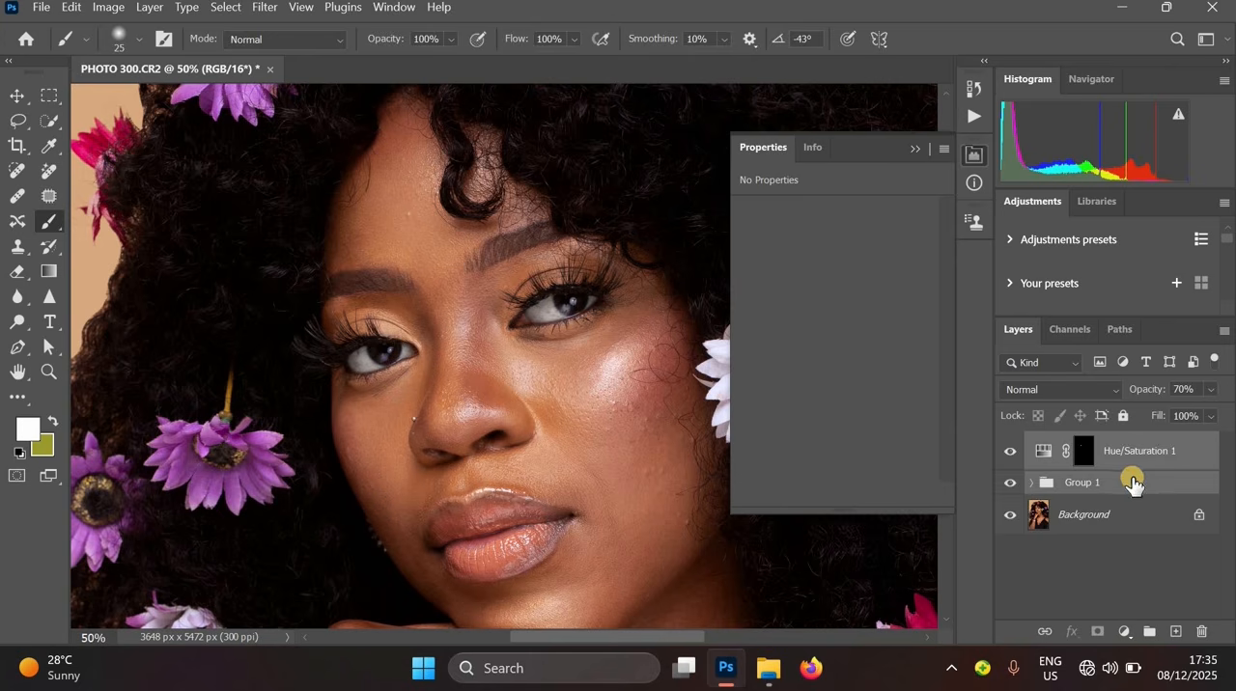
{"action": "key", "text": "ctrl+g"}
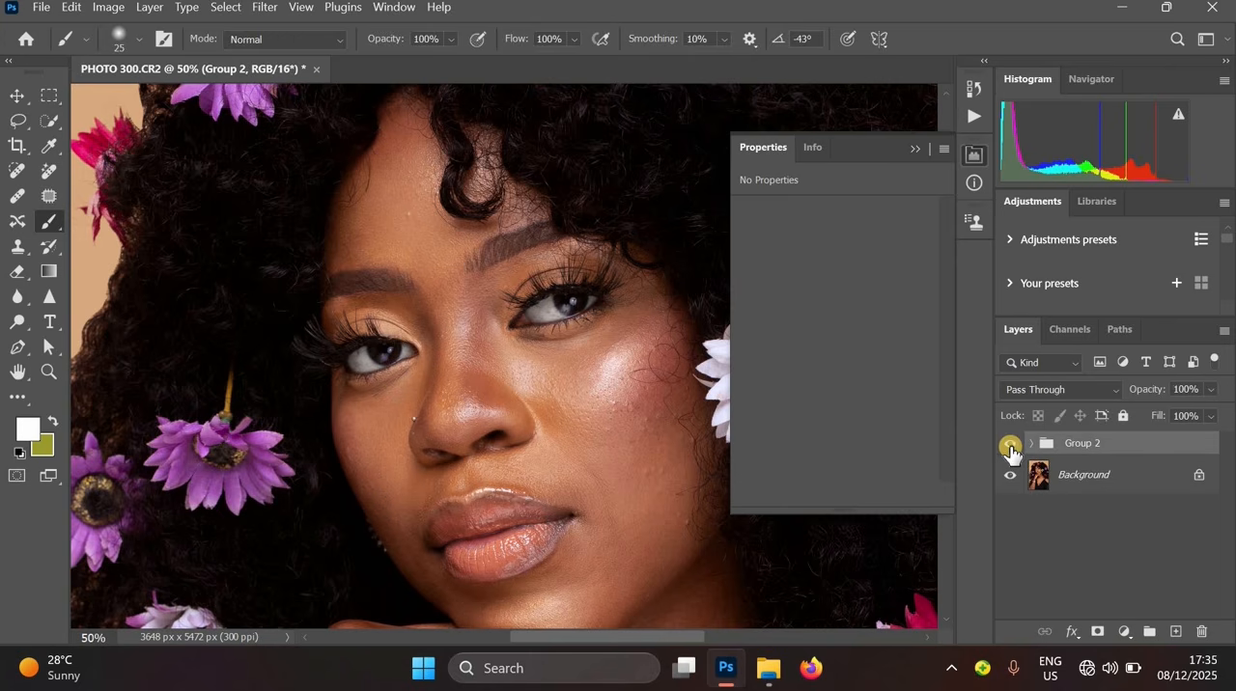
- Toggle the new group's visibility at a zoomed-out view to compare before and after
{"action": "left_click", "coordinate": [1010, 447]}
{"action": "left_click", "coordinate": [1009, 447]}
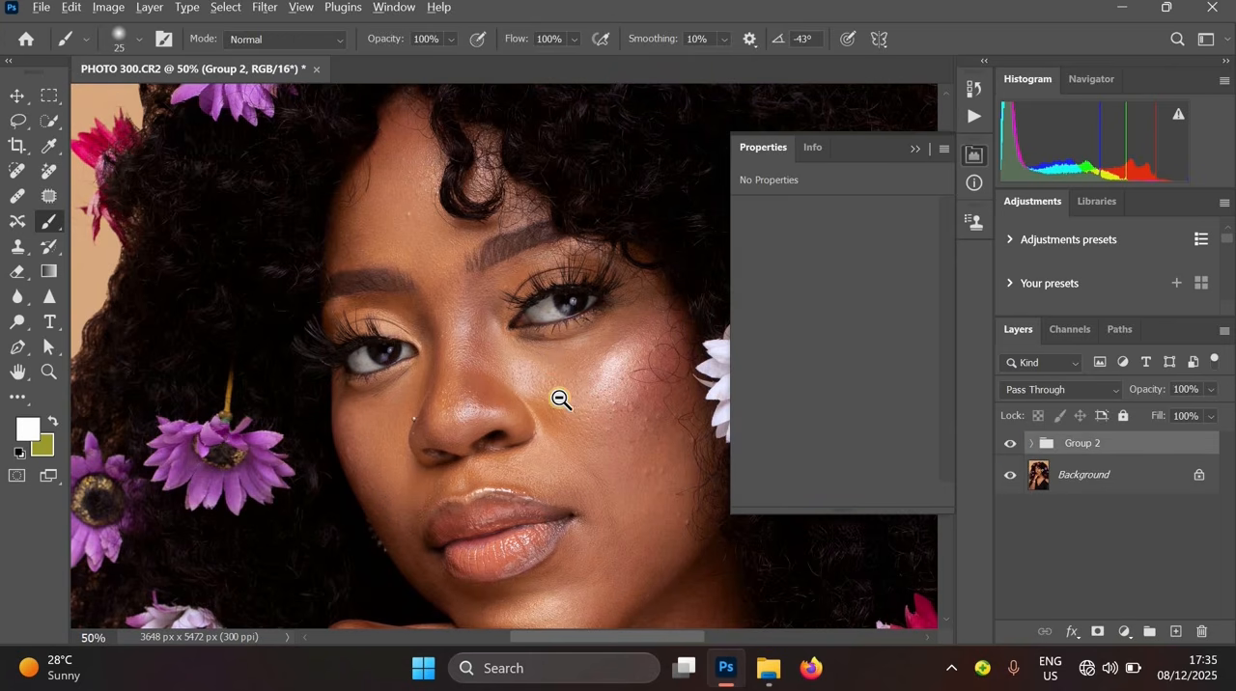
{"action": "left_click", "coordinate": [561, 399]}
{"action": "left_click", "coordinate": [510, 434]}
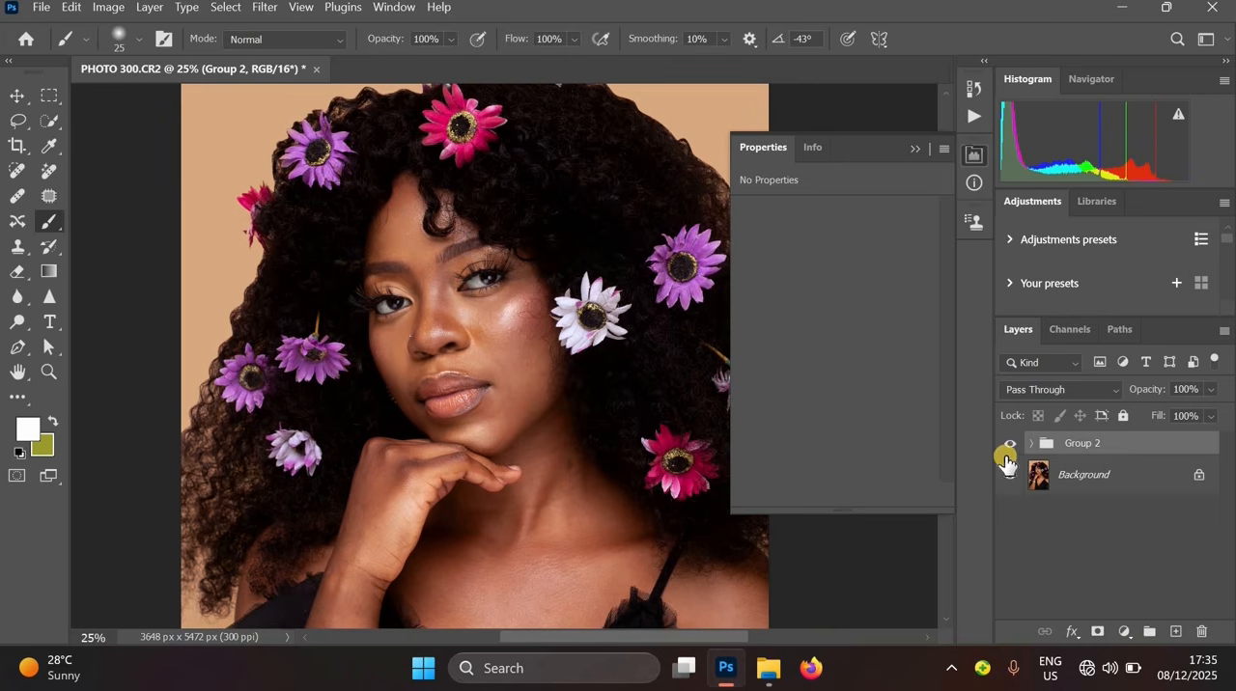
{"action": "left_click", "coordinate": [1009, 445]}
{"action": "left_click", "coordinate": [1009, 445]}
{"action": "left_click", "coordinate": [1074, 484]}
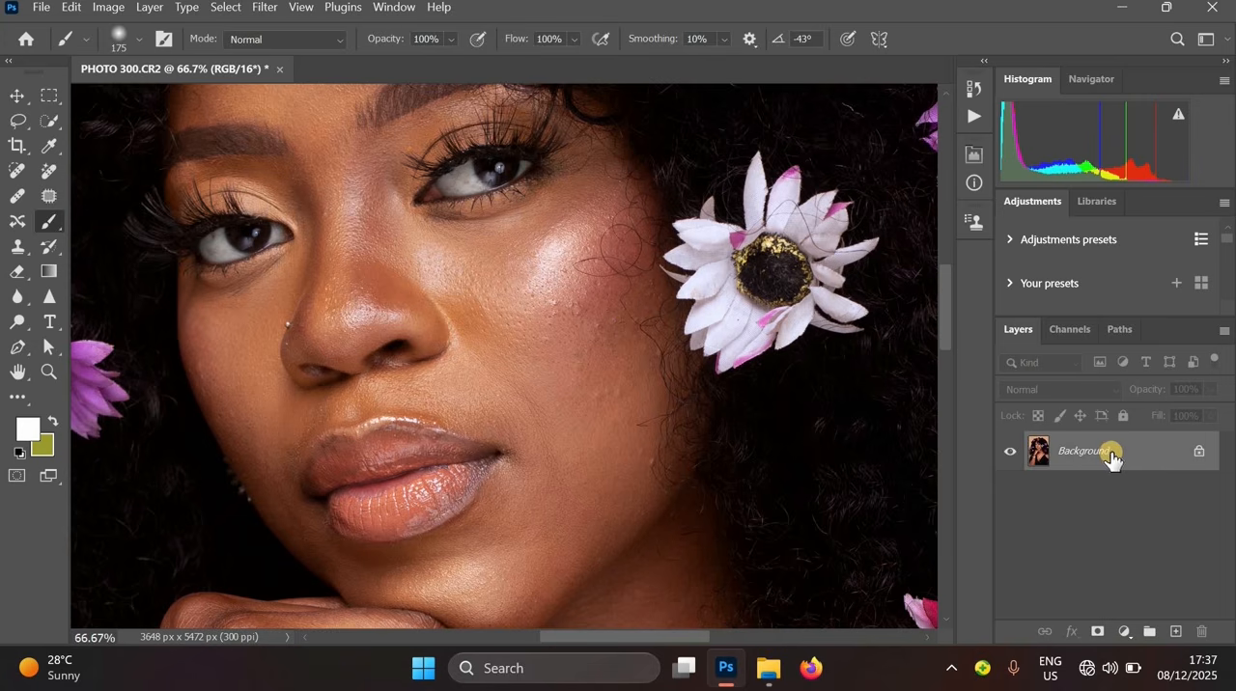
- Duplicate the Background layer as Background copy
{"action": "left_click_drag", "start_coordinate": [1111, 457], "coordinate": [1085, 445]}
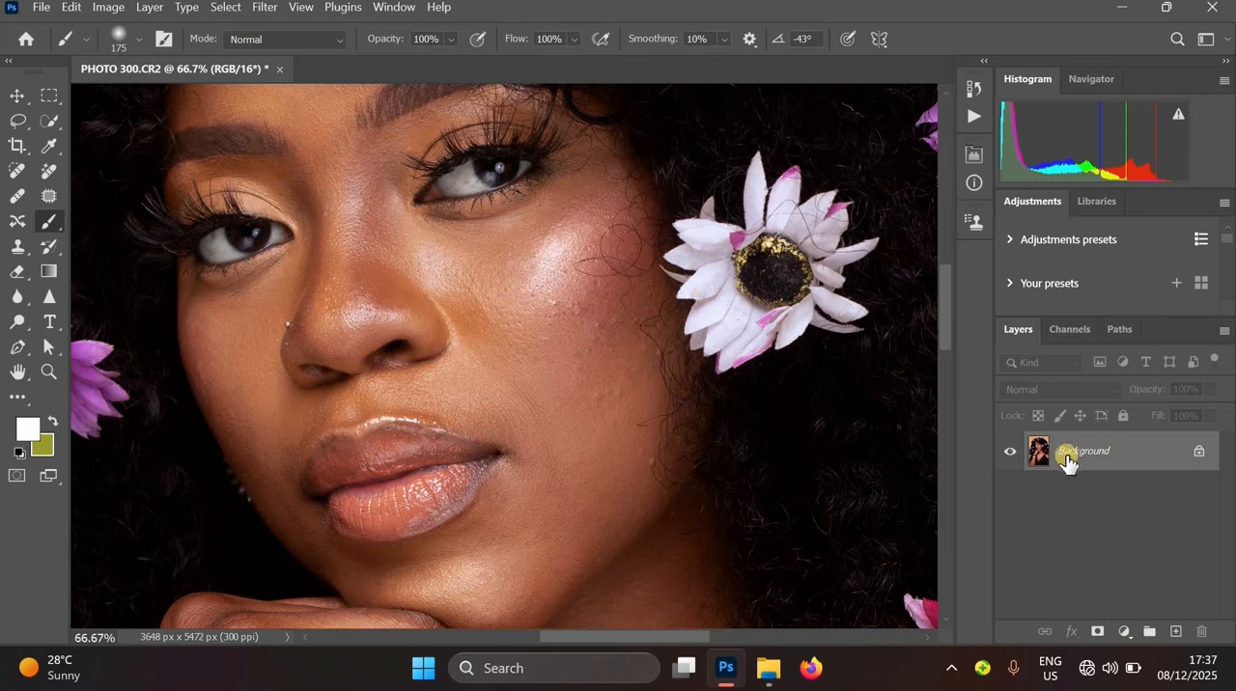
{"action": "key", "text": "ctrl+j"}
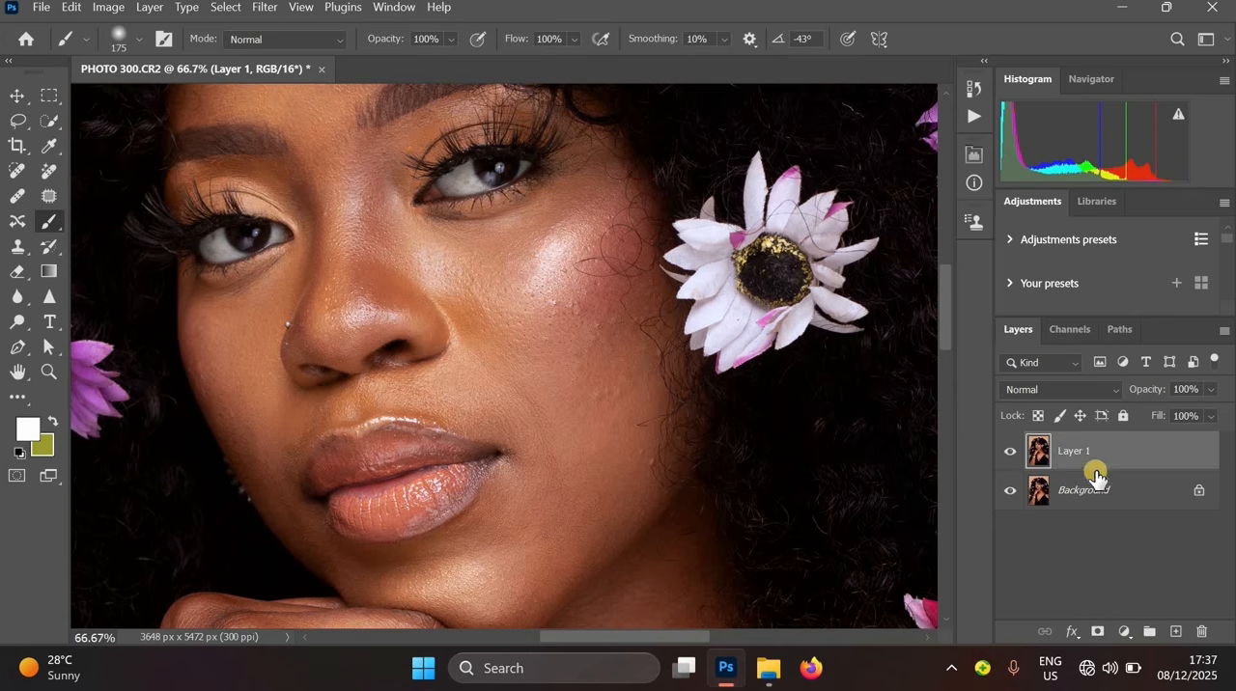
{"action": "key", "text": "ctrl+z"}
{"action": "right_click", "coordinate": [1104, 453]}
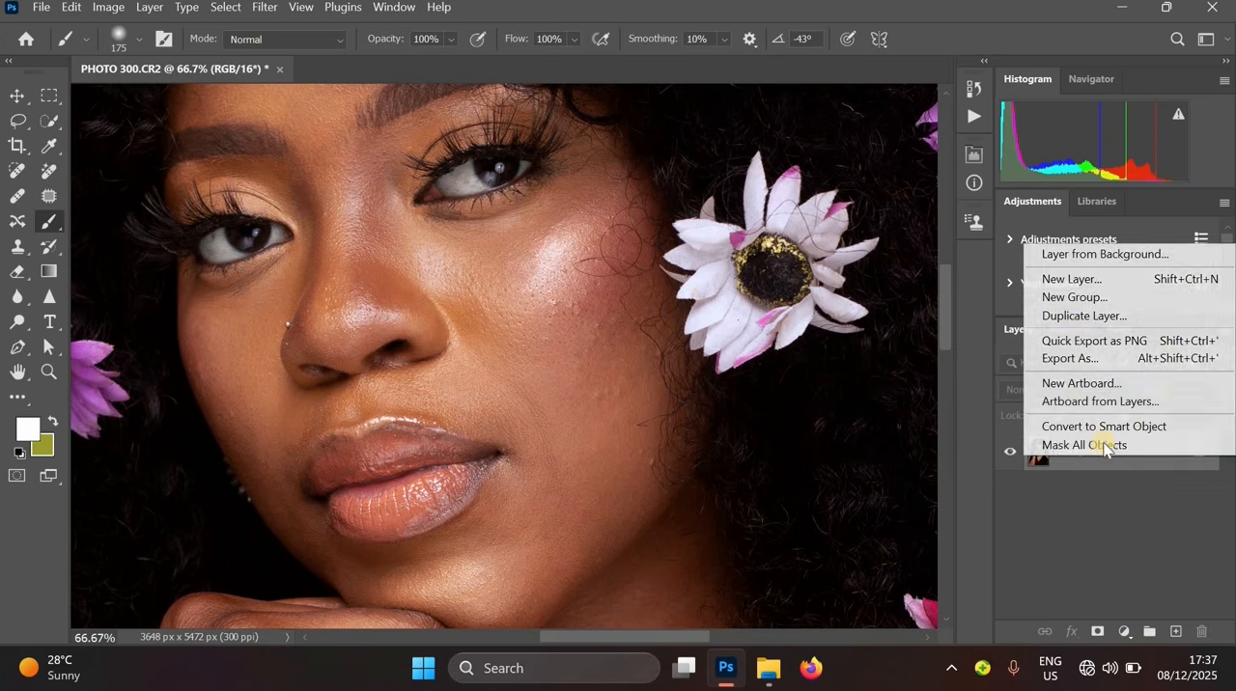
{"action": "left_click", "coordinate": [1076, 316]}
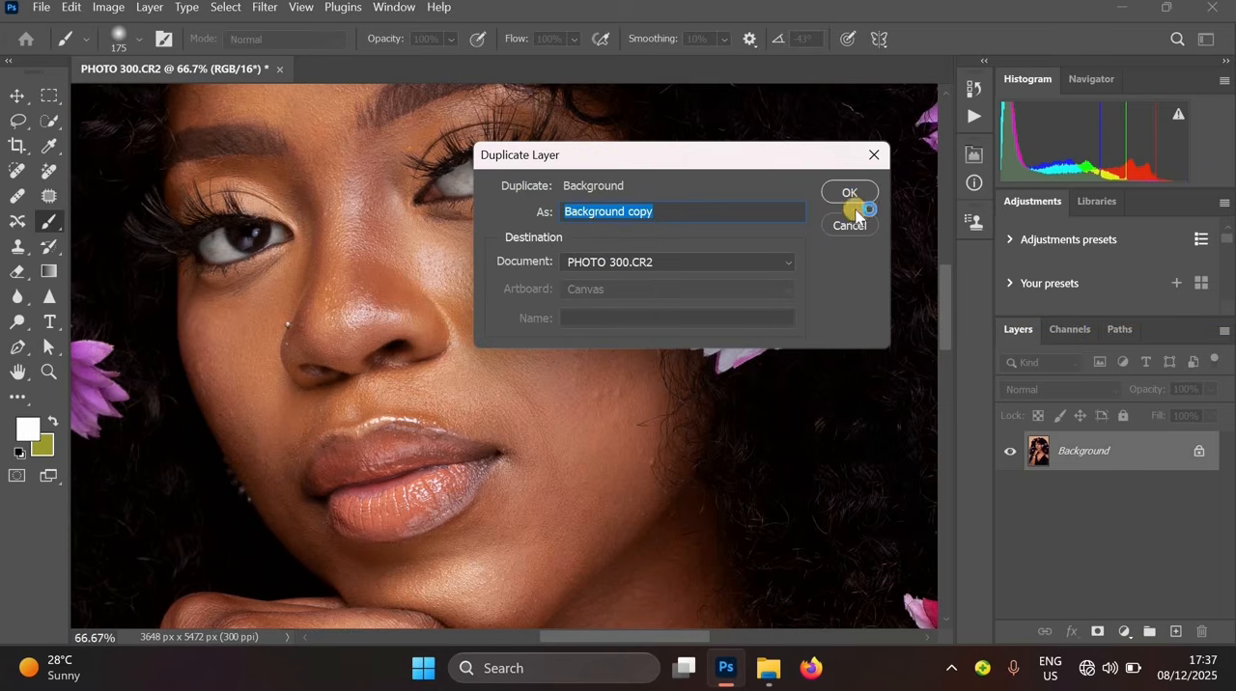
{"action": "key", "text": "Return"}
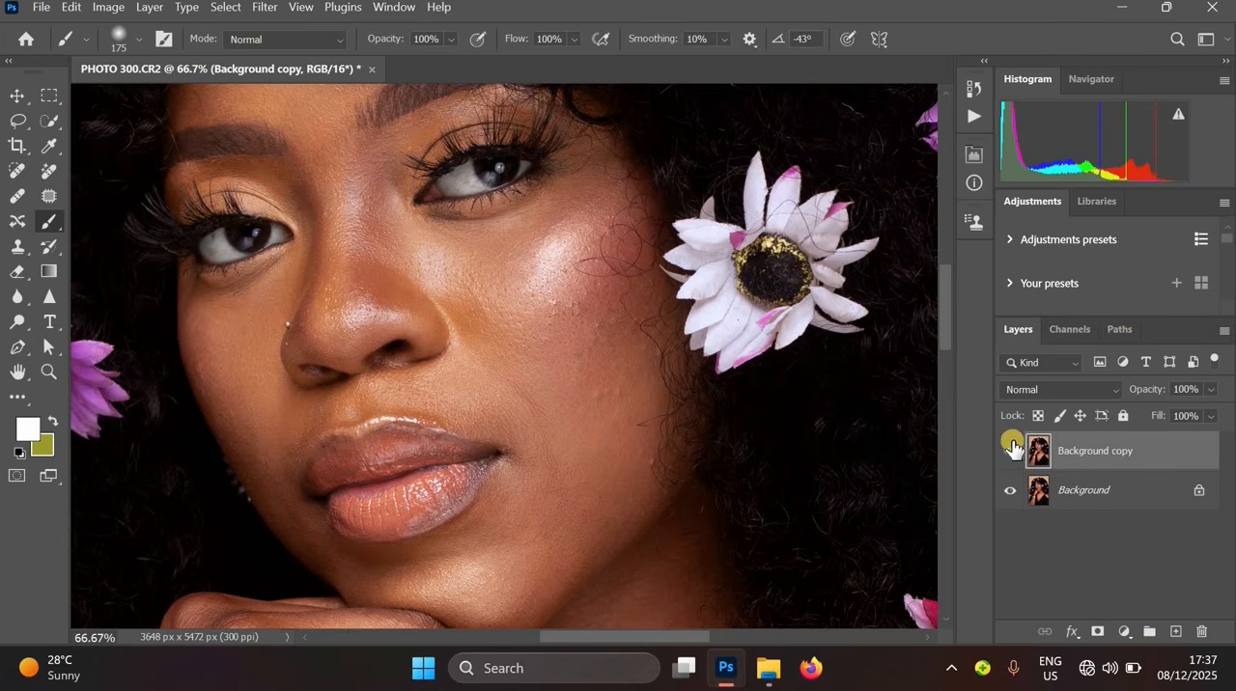
- Duplicate the Background copy layer and rename the duplicate high frequency details
{"action": "key", "text": "ctrl+j"}
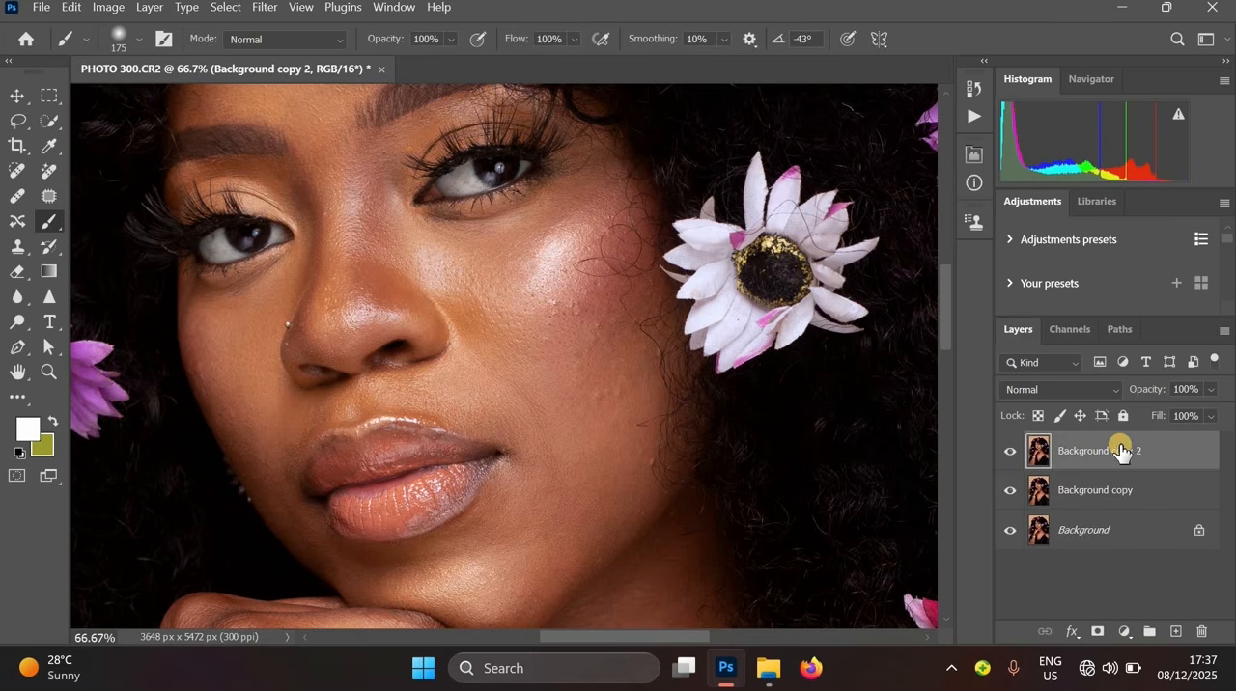
{"action": "double_click", "coordinate": [1120, 450]}
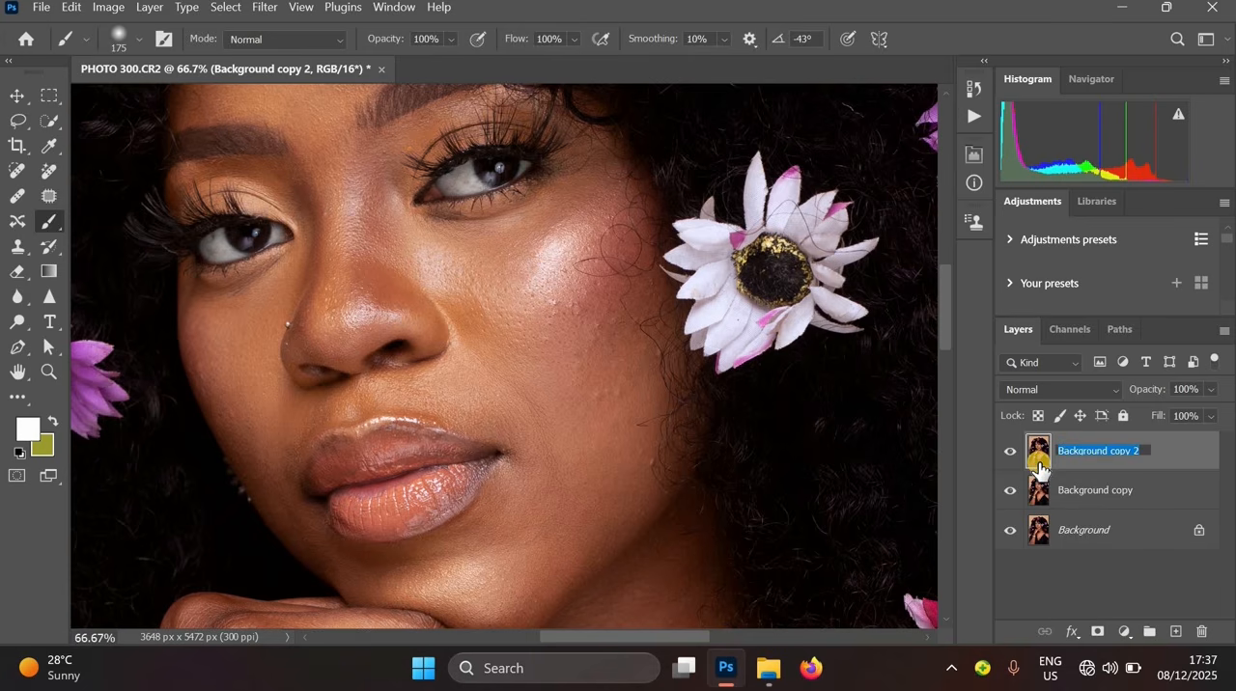
{"action": "type", "text": "high frequency details"}
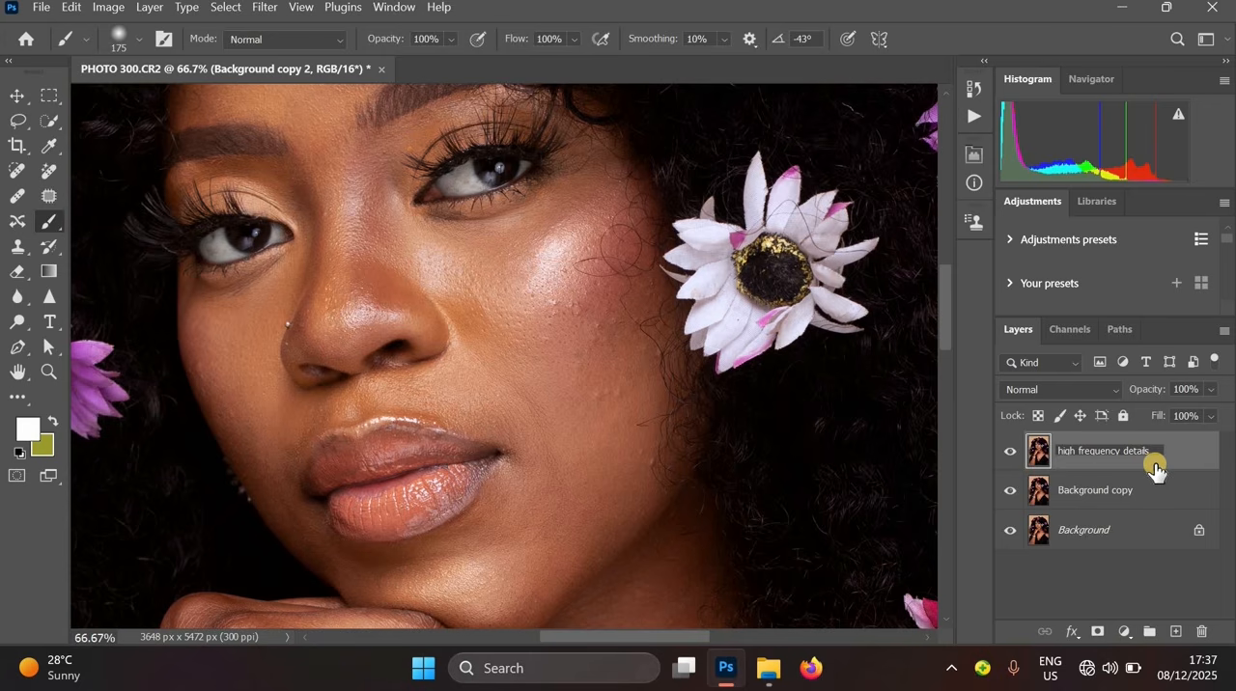
{"action": "key", "text": "Return"}
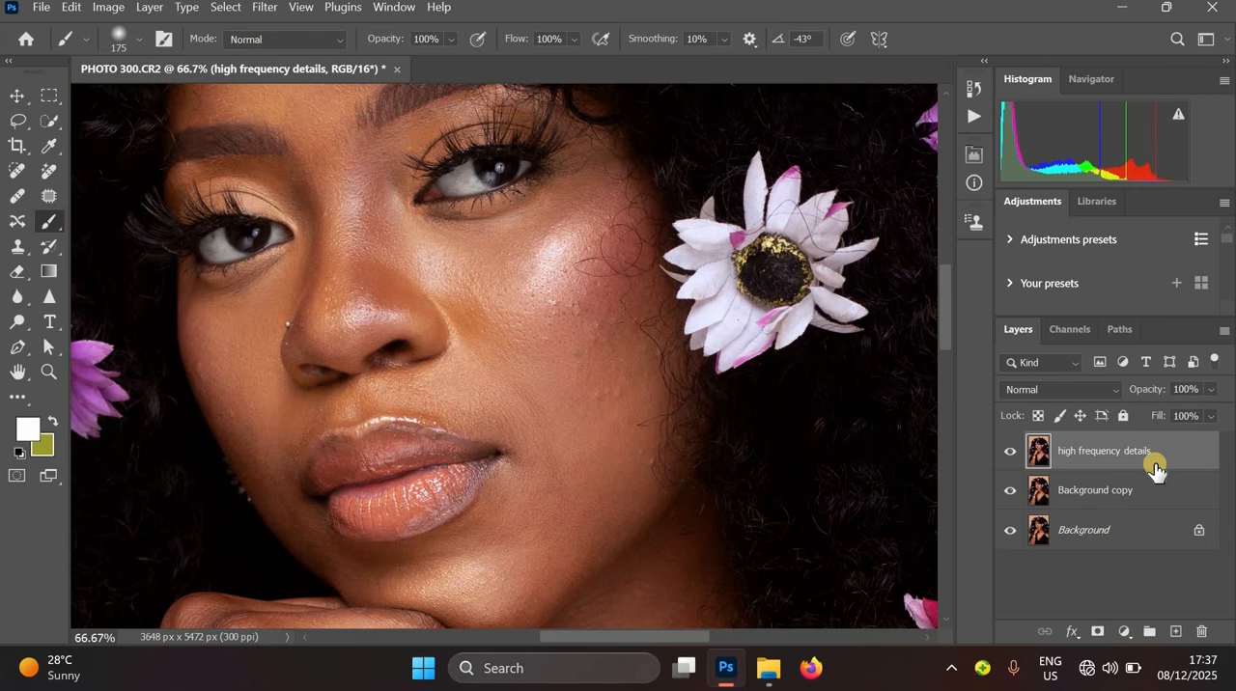
- Rename the Background copy layer to low frequency colo
{"action": "left_click", "coordinate": [1099, 498]}
{"action": "double_click", "coordinate": [1098, 492]}
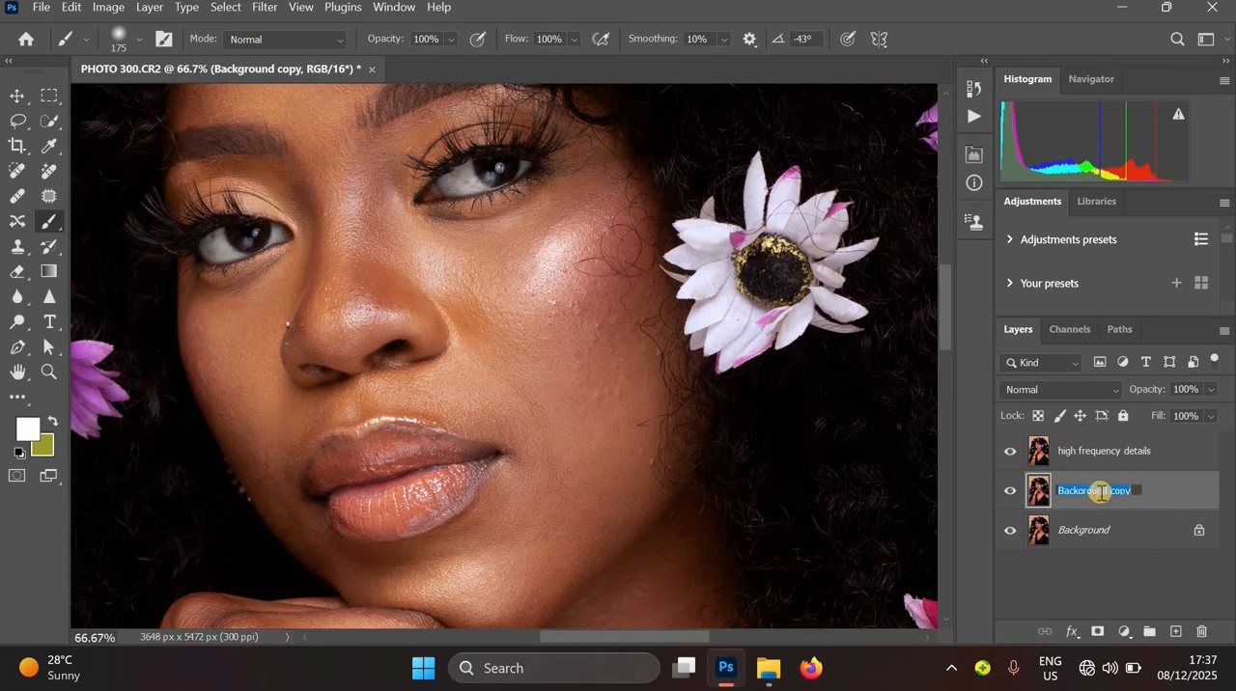
{"action": "key", "text": "Return"}
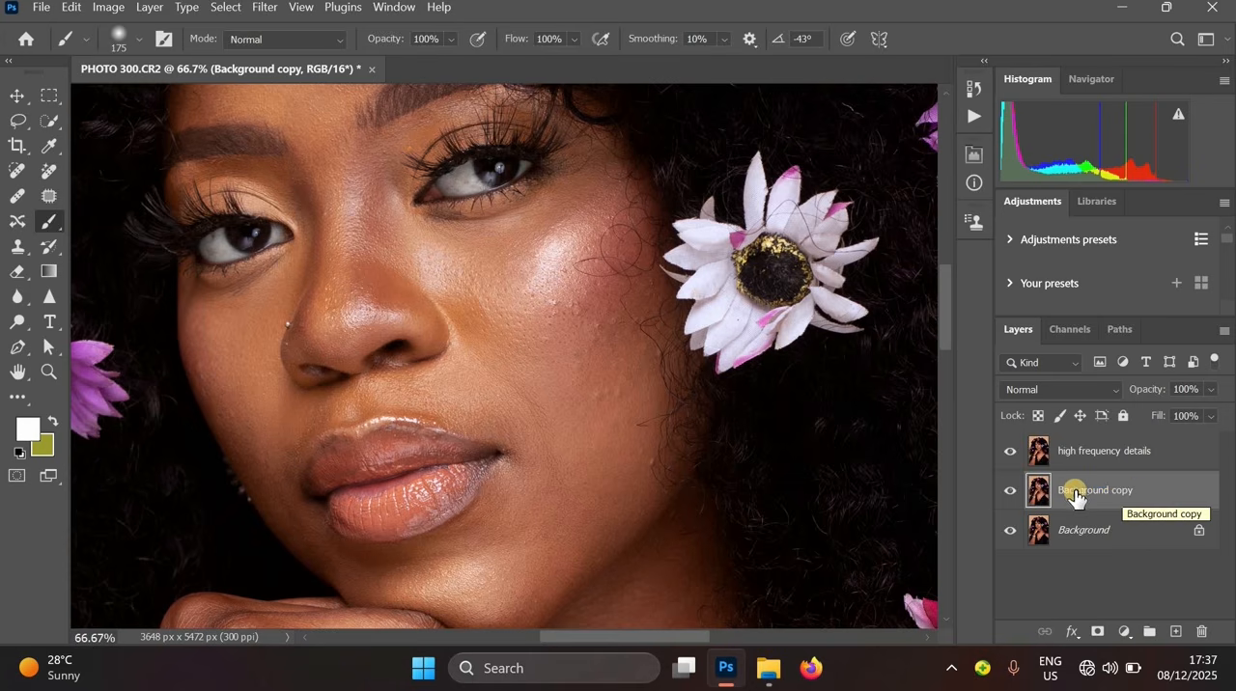
{"action": "double_click", "coordinate": [1076, 490]}
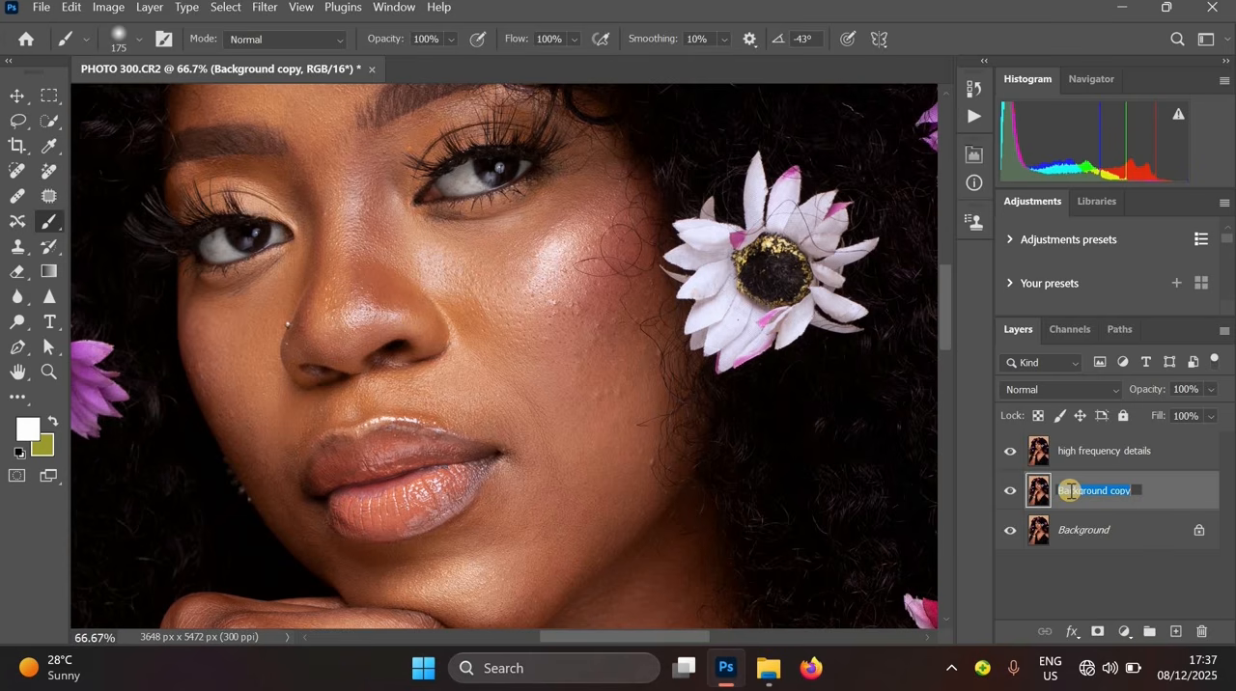
{"action": "key", "text": "BackSpace"}
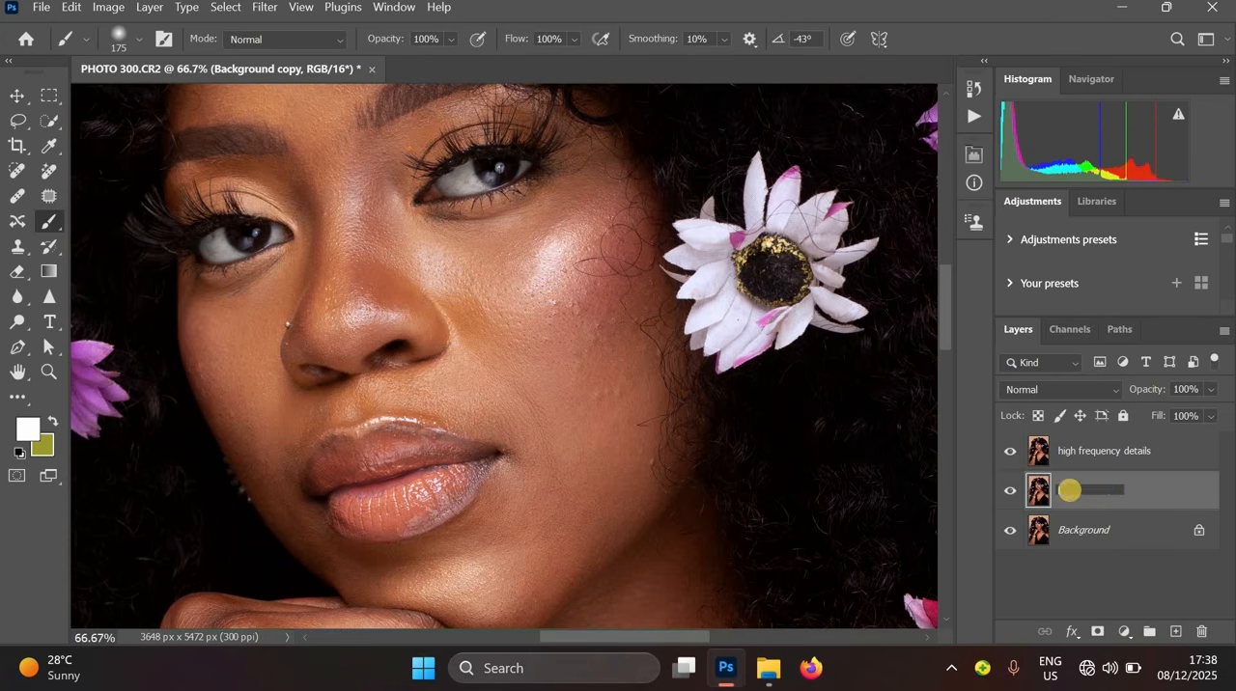
{"action": "type", "text": "low frequency colo"}
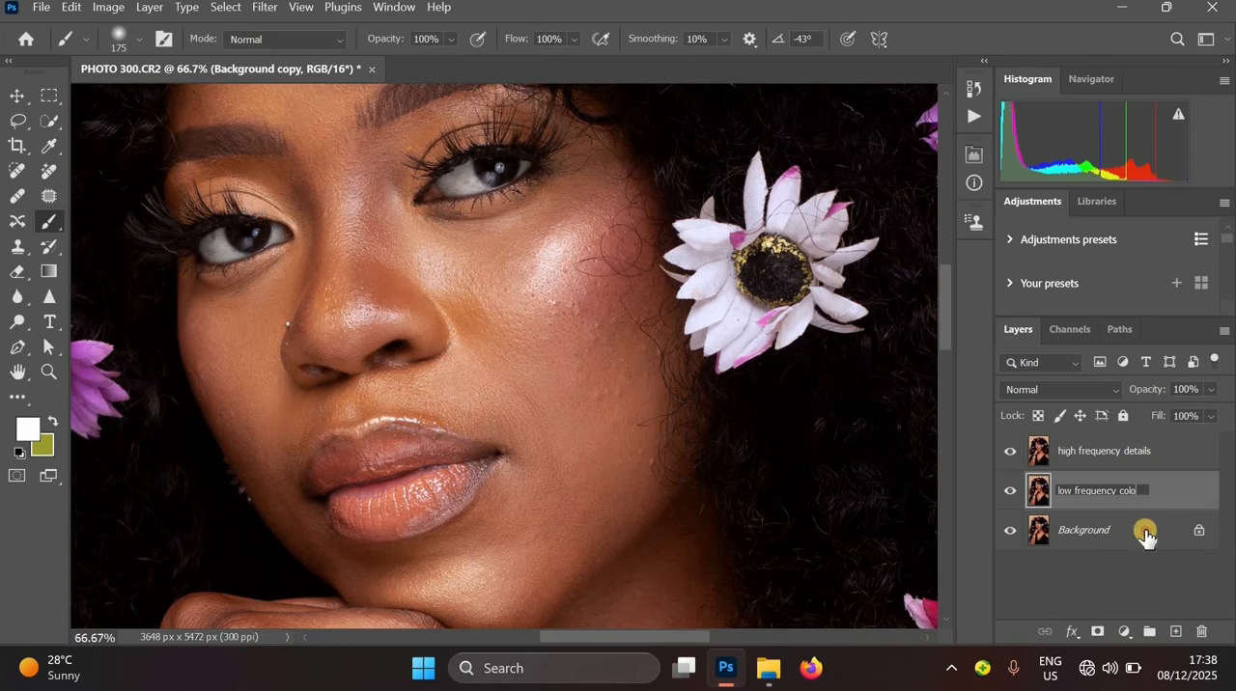
{"action": "left_click", "coordinate": [1145, 532]}
- Hide the high frequency details layer
{"action": "left_click", "coordinate": [1127, 460]}
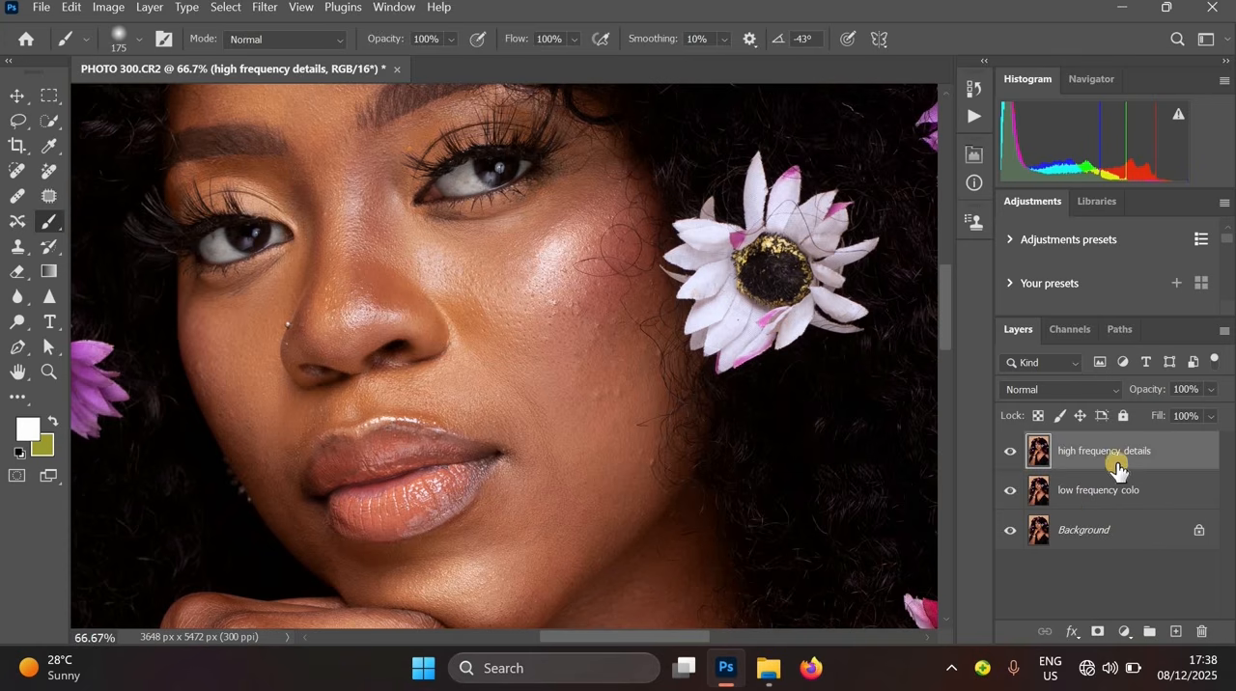
{"action": "left_click", "coordinate": [1011, 452]}
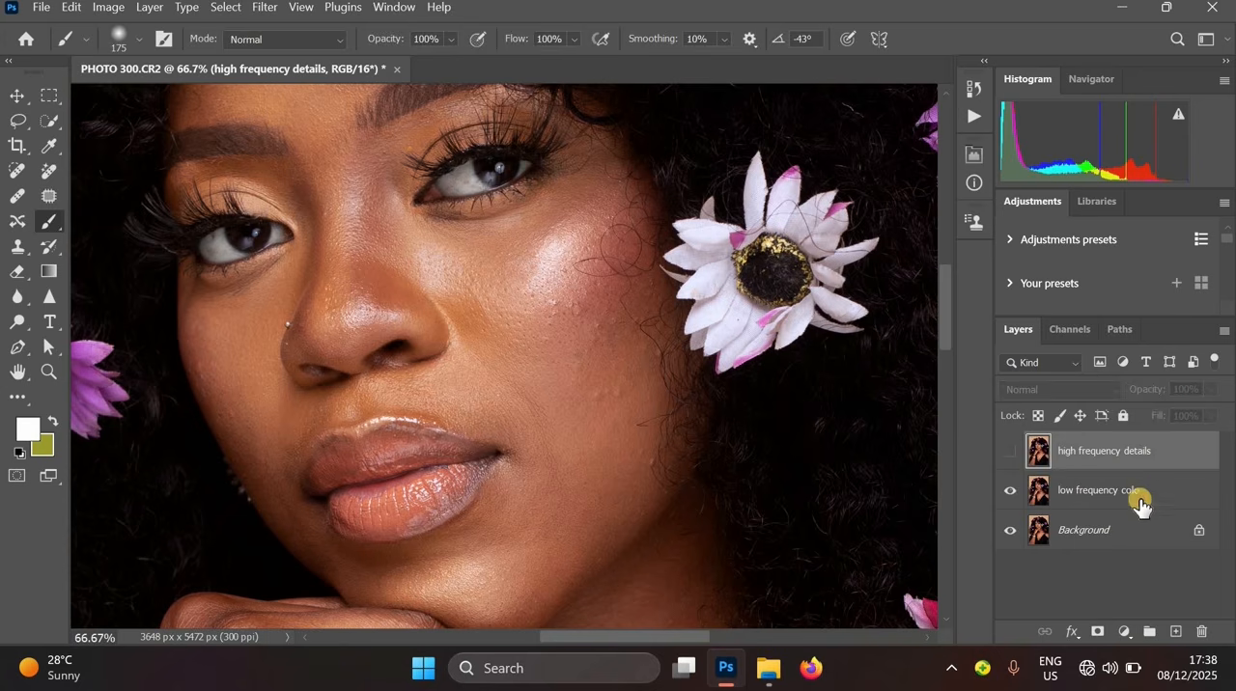
- Correct the middle layer's name to low frequency color
{"action": "double_click", "coordinate": [1139, 495]}
{"action": "left_click", "coordinate": [1142, 492]}
{"action": "type", "text": "r"}
{"action": "left_click", "coordinate": [1139, 521]}
{"action": "left_click", "coordinate": [1089, 459]}
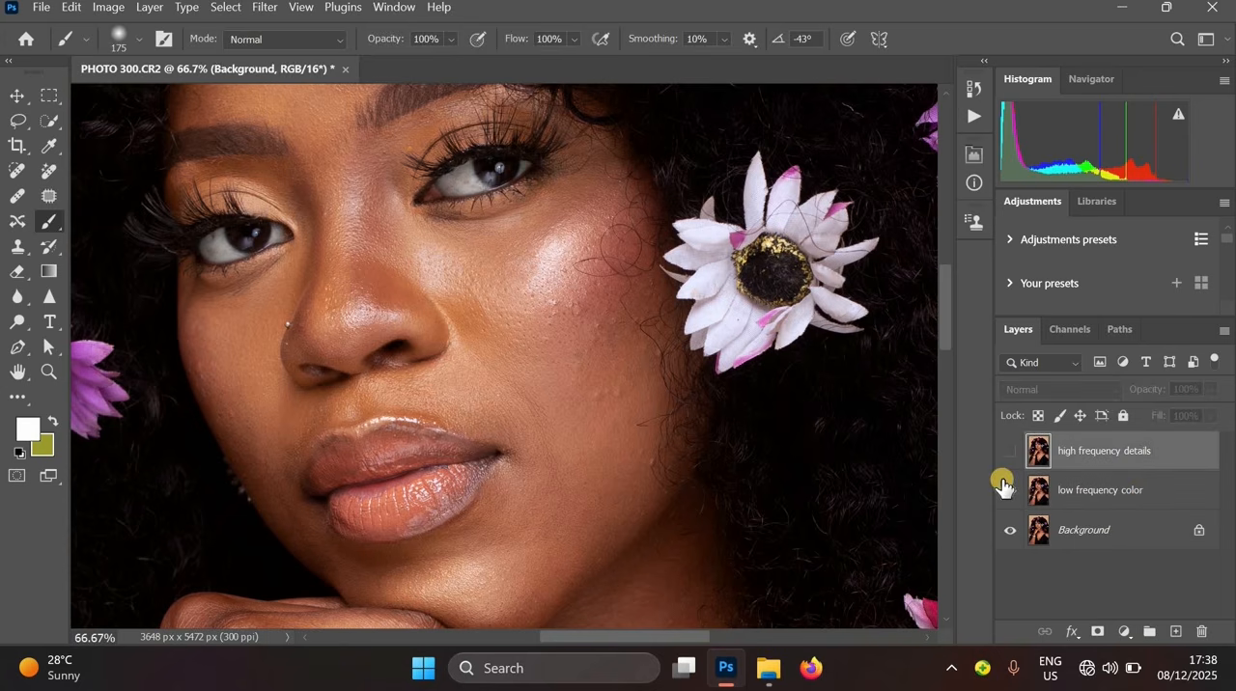
- Apply a Gaussian Blur with a 5 pixel radius to the low frequency color layer
{"action": "left_click", "coordinate": [1107, 506]}
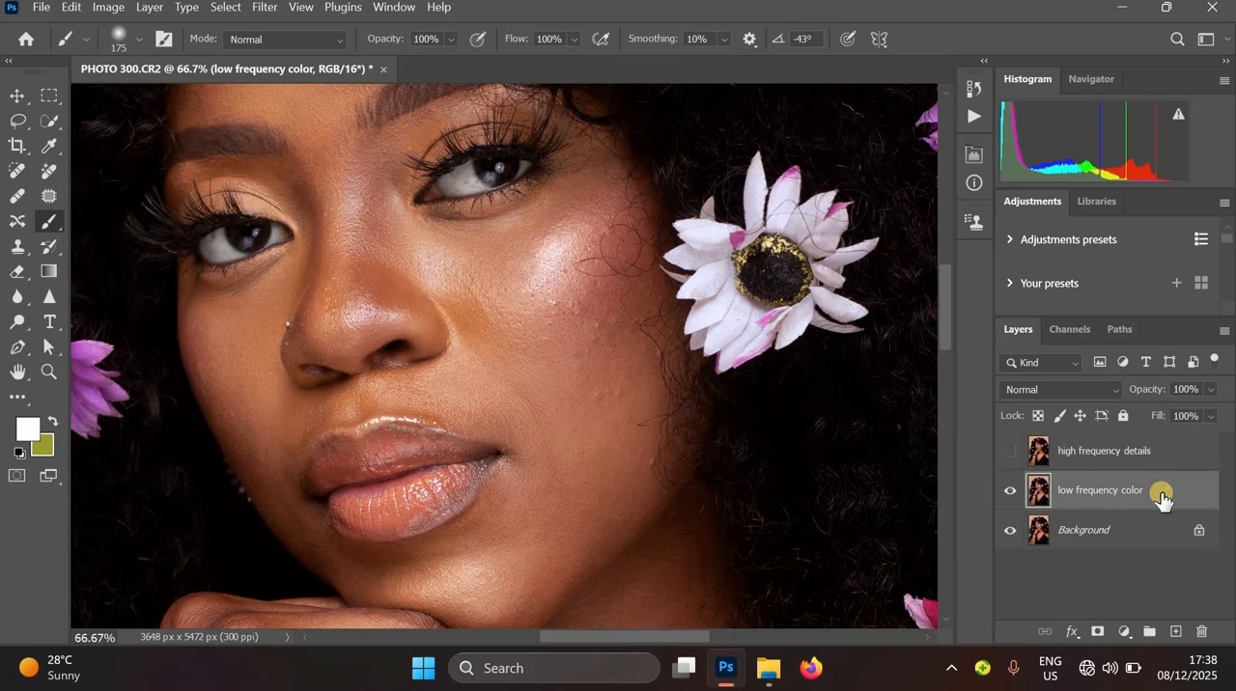
{"action": "left_click", "coordinate": [265, 7]}
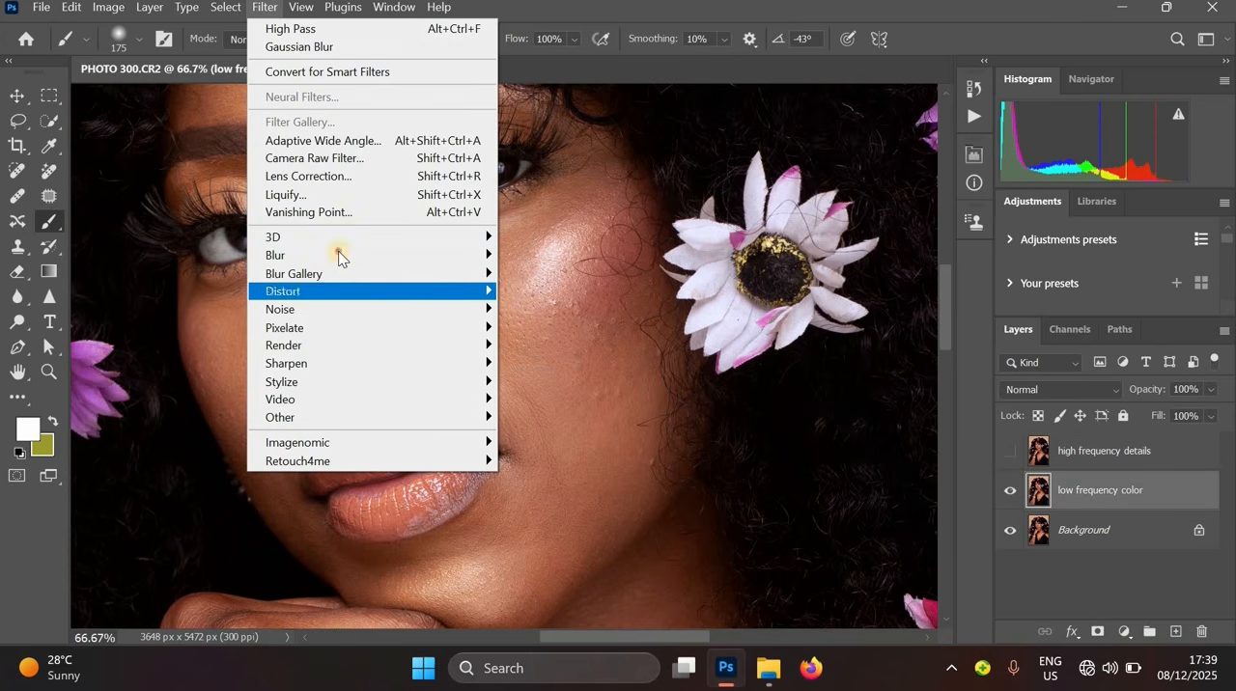
{"action": "mouse_move", "coordinate": [463, 255]}
{"action": "left_click", "coordinate": [582, 327]}
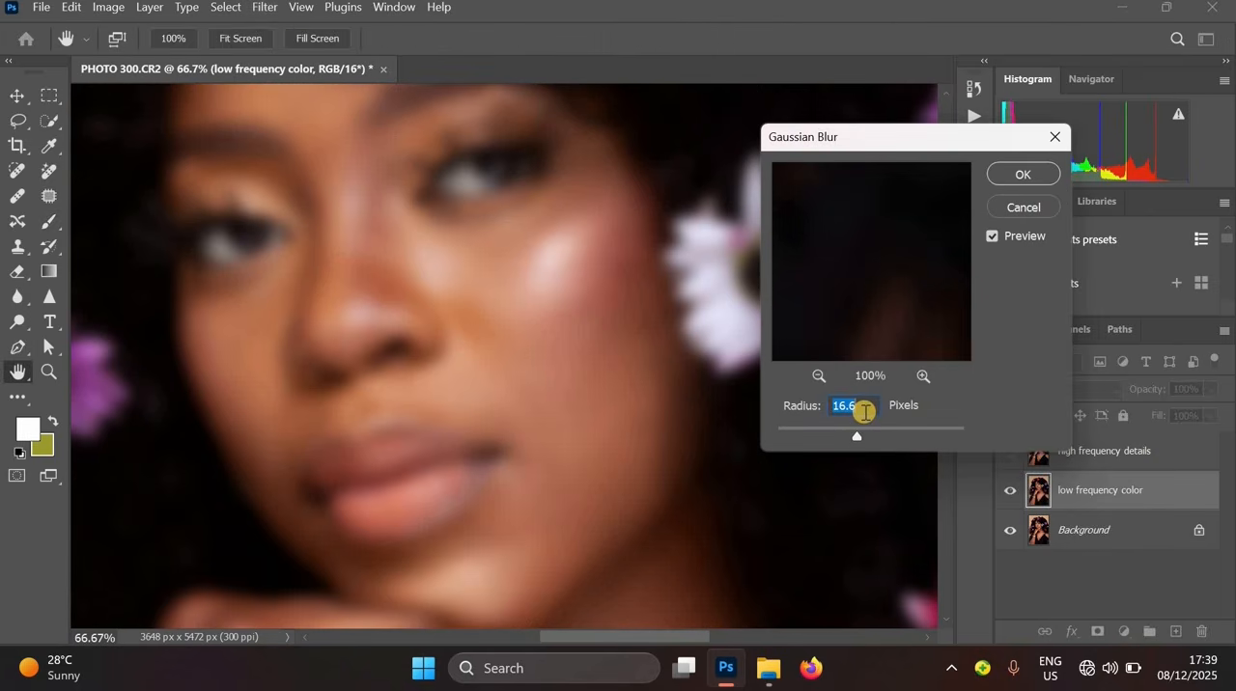
{"action": "type", "text": "5"}
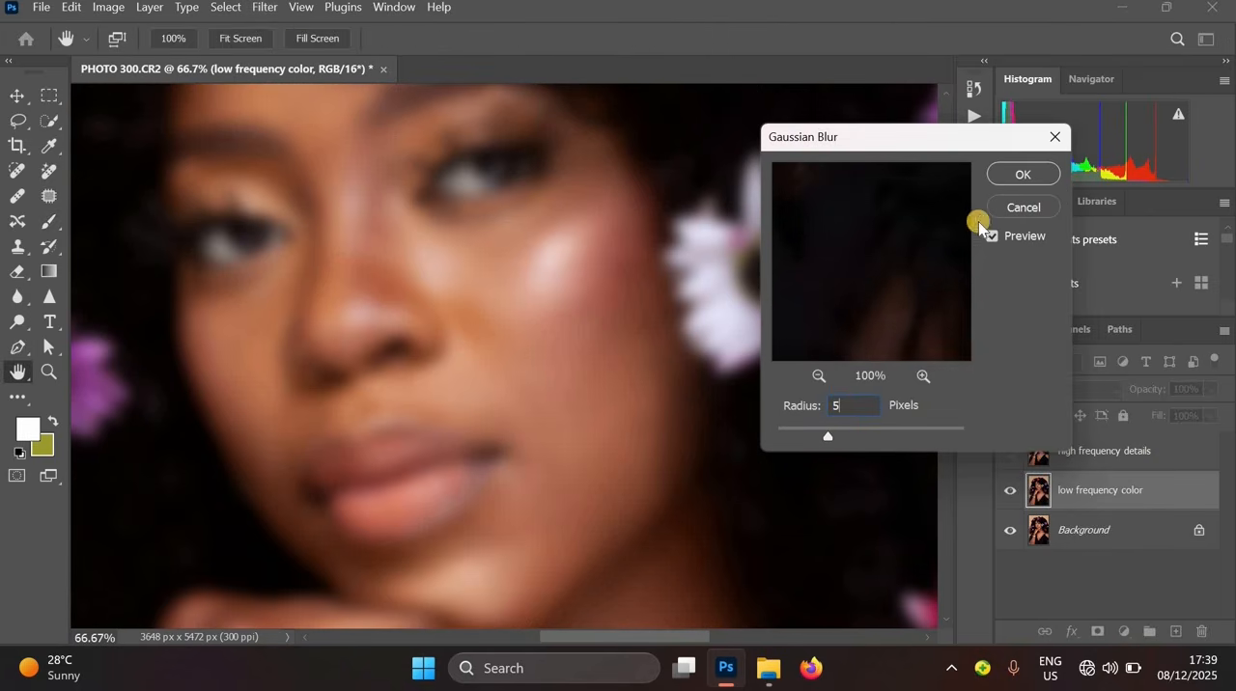
{"action": "left_click", "coordinate": [1022, 175]}
{"action": "key", "text": "b"}
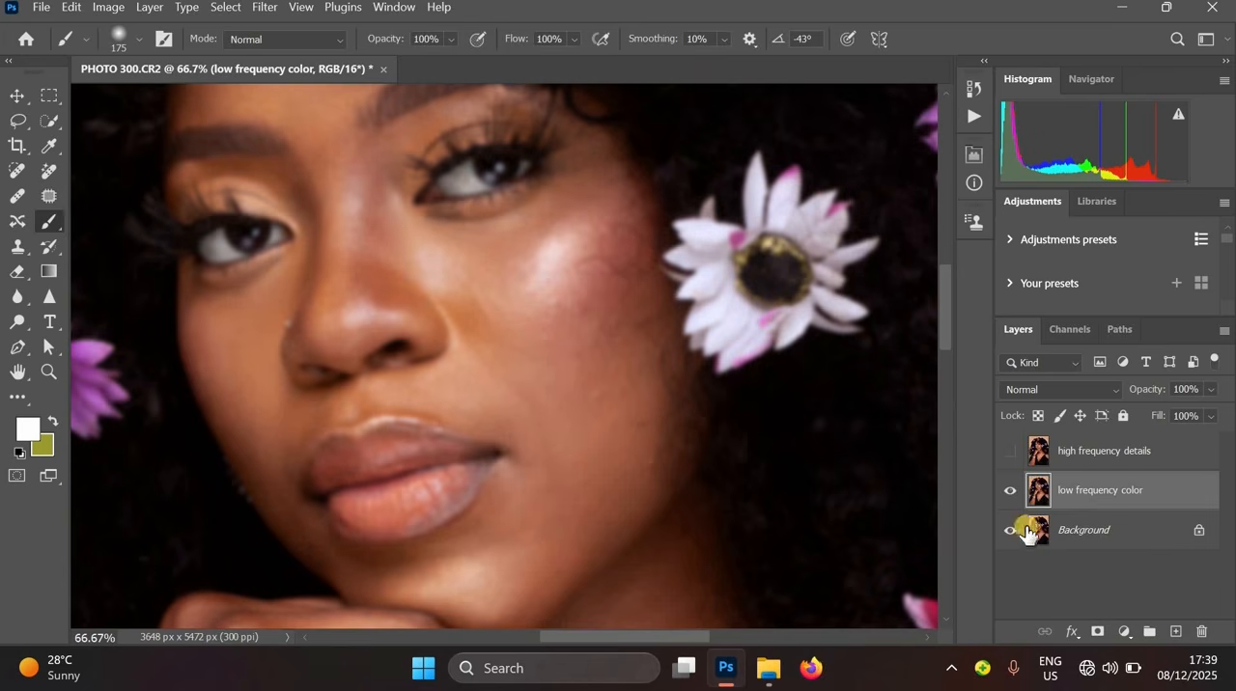
- Show the high frequency details layer and Apply Image from low frequency color with Subtract blending, scale 1, offset 128
{"action": "left_click", "coordinate": [1010, 451]}
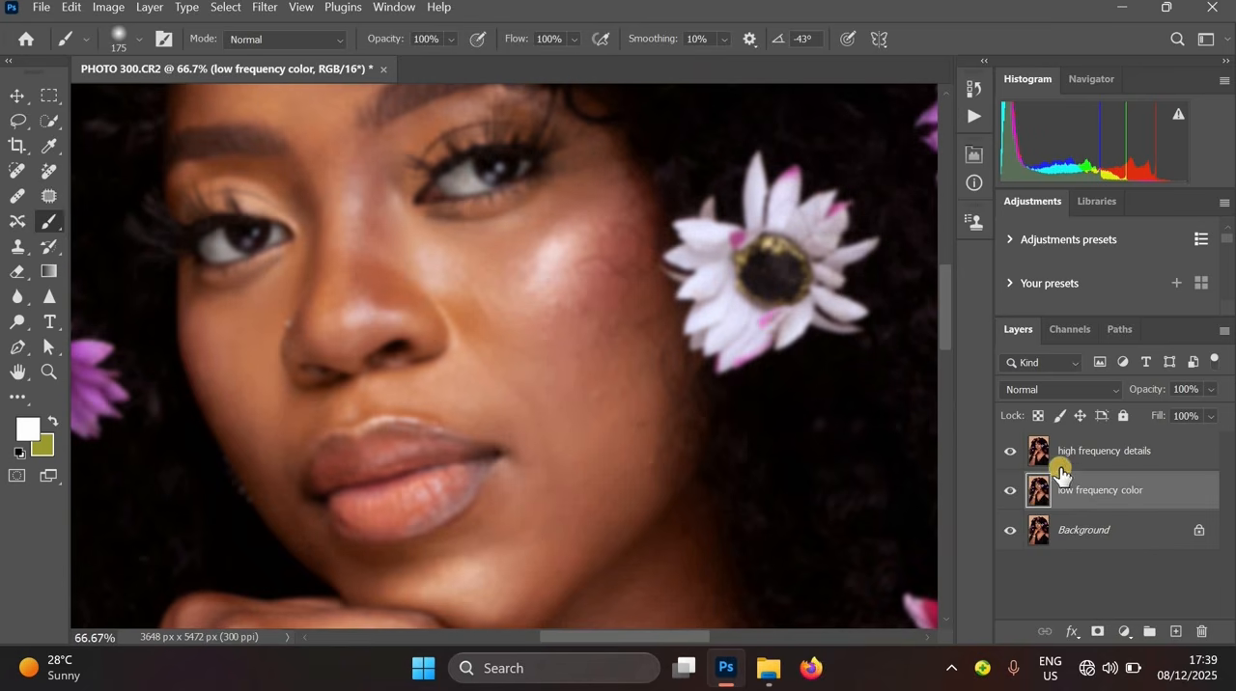
{"action": "left_click", "coordinate": [1124, 461]}
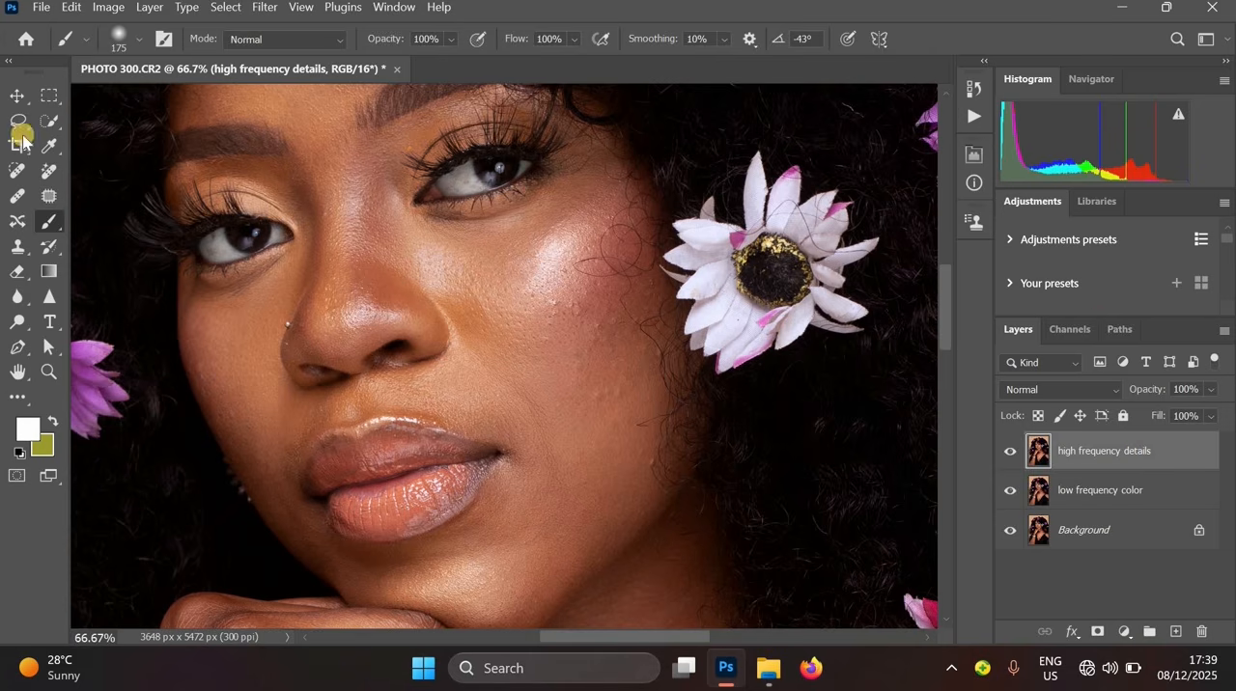
{"action": "left_click", "coordinate": [100, 14]}
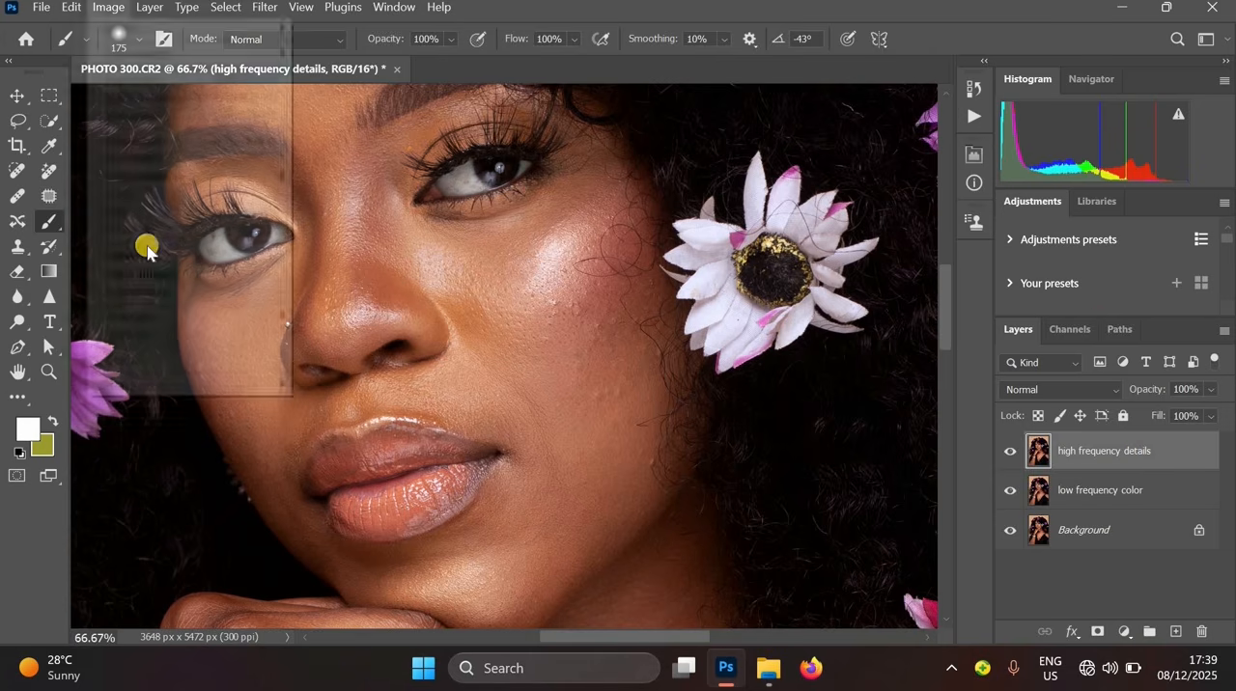
{"action": "key", "text": "Return"}
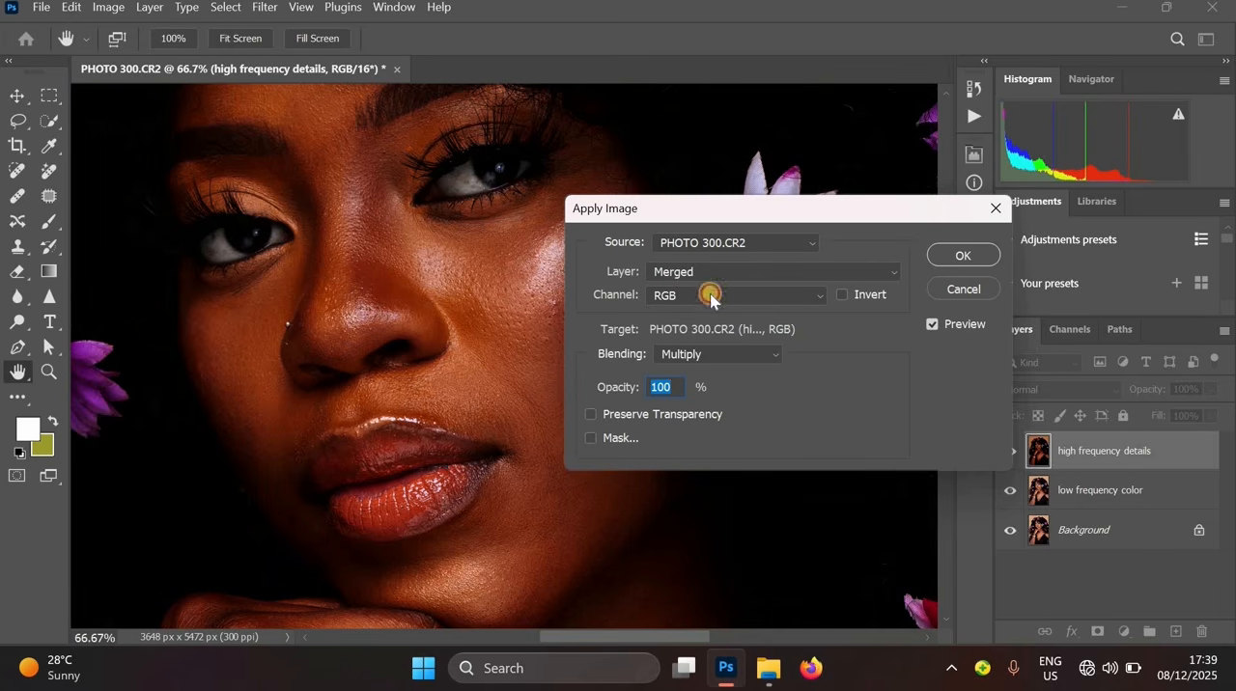
{"action": "left_click", "coordinate": [705, 272]}
{"action": "left_click", "coordinate": [709, 342]}
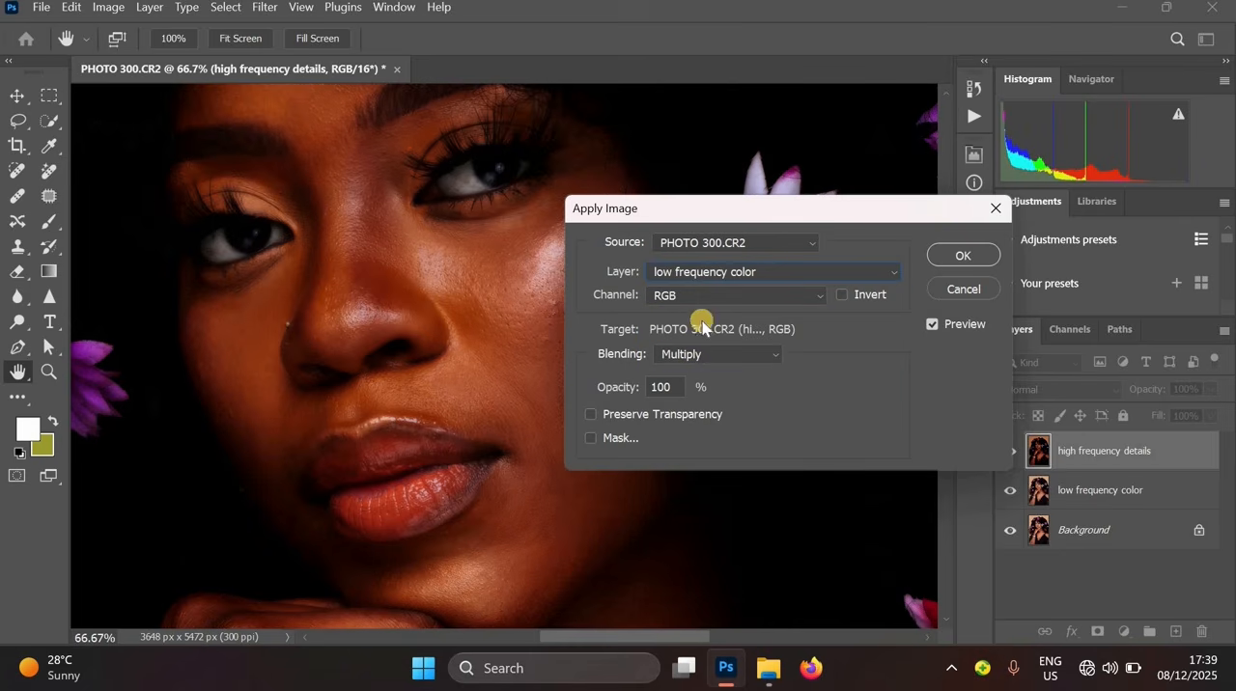
{"action": "left_click", "coordinate": [673, 355]}
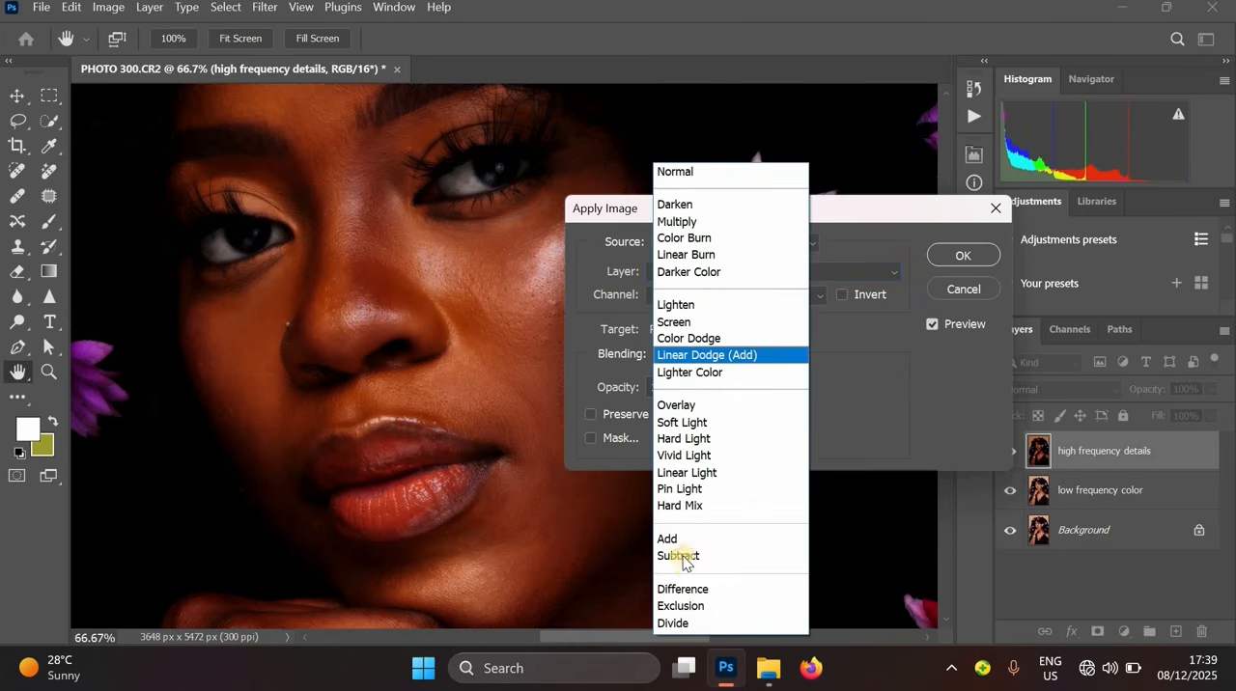
{"action": "left_click", "coordinate": [678, 555]}
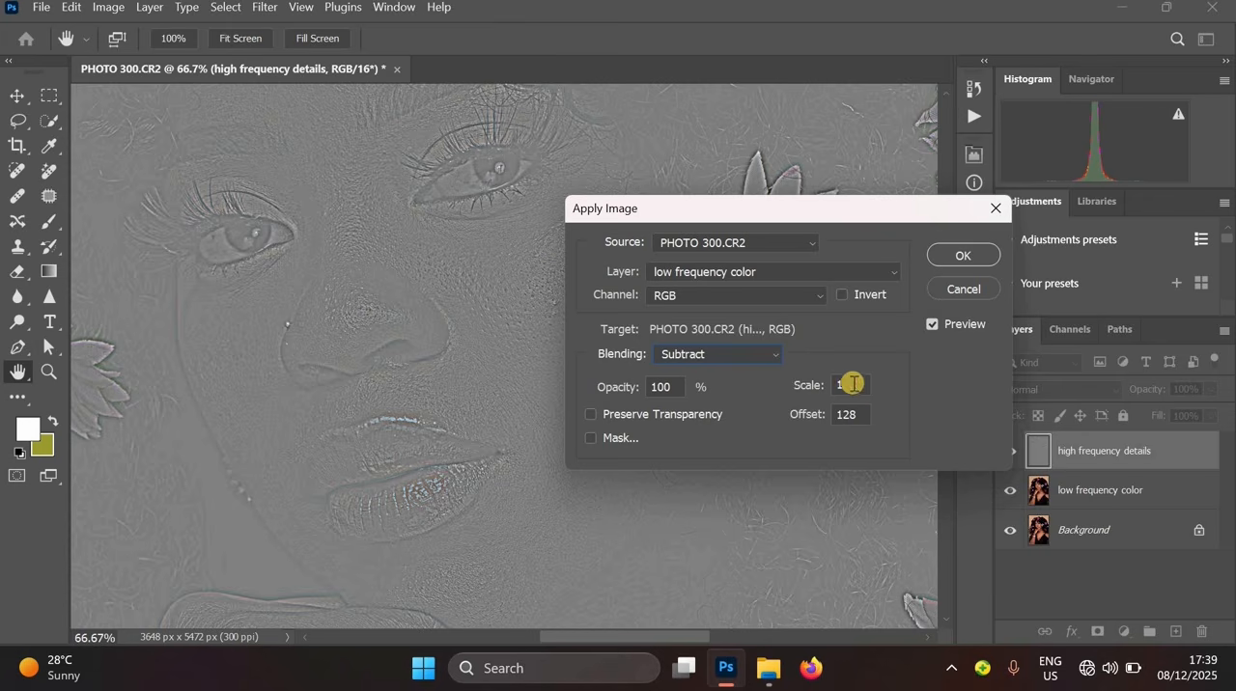
{"action": "double_click", "coordinate": [814, 384]}
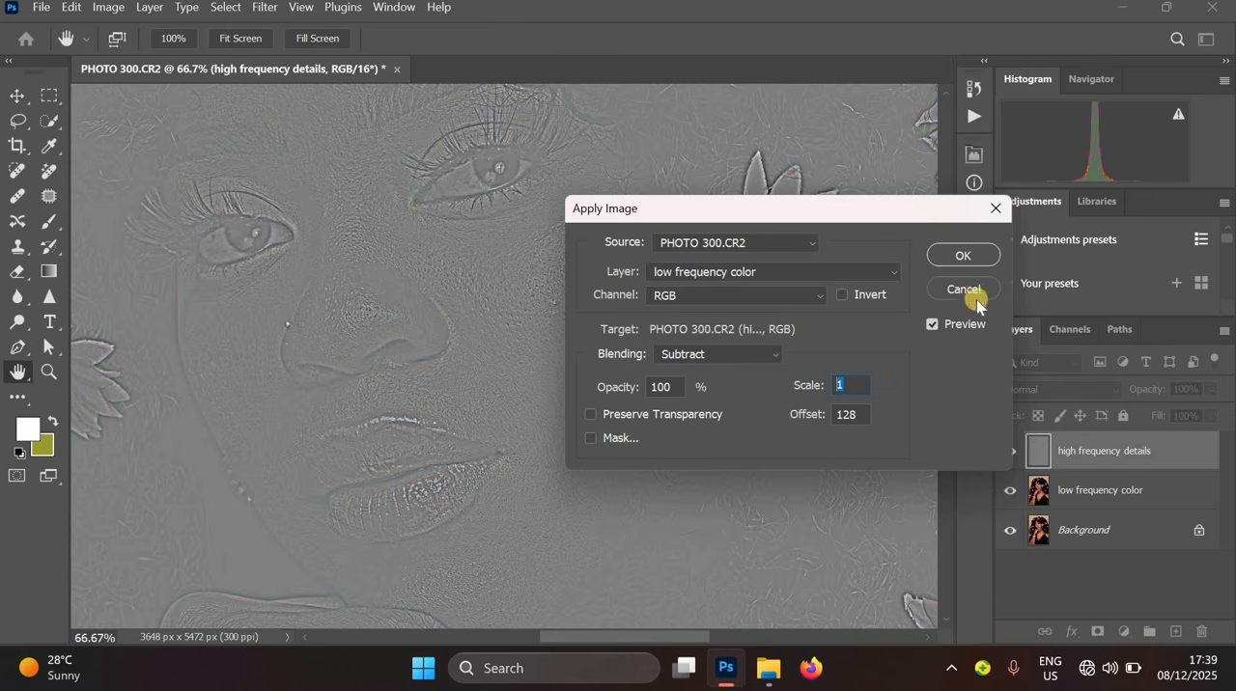
{"action": "left_click", "coordinate": [970, 252]}
{"action": "key", "text": "b"}
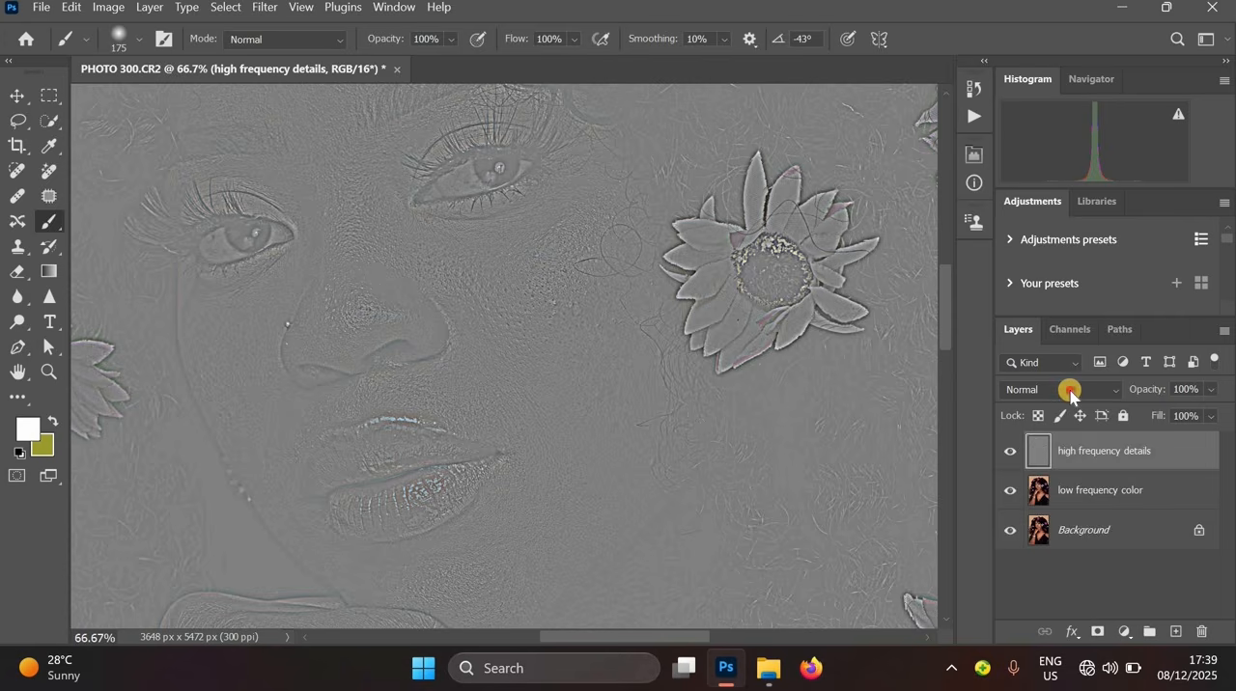
- Set the high frequency details layer's blend mode to Linear Light
{"action": "left_click", "coordinate": [1070, 390]}
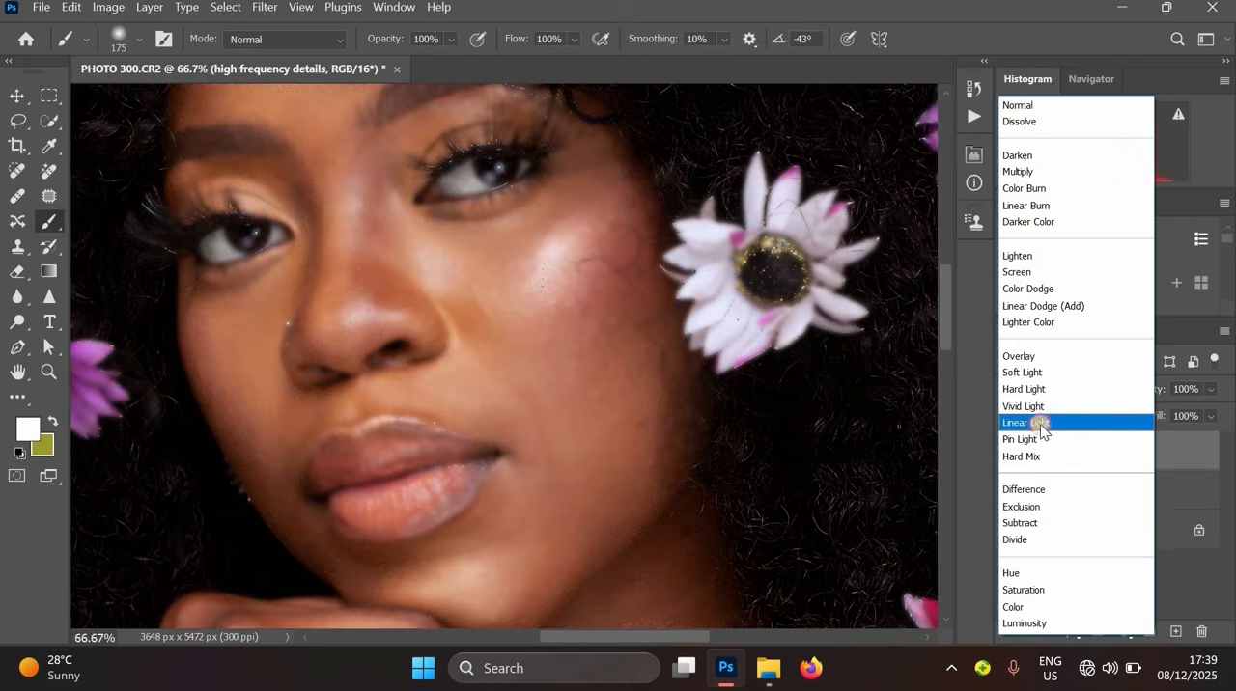
{"action": "left_click", "coordinate": [1040, 425]}
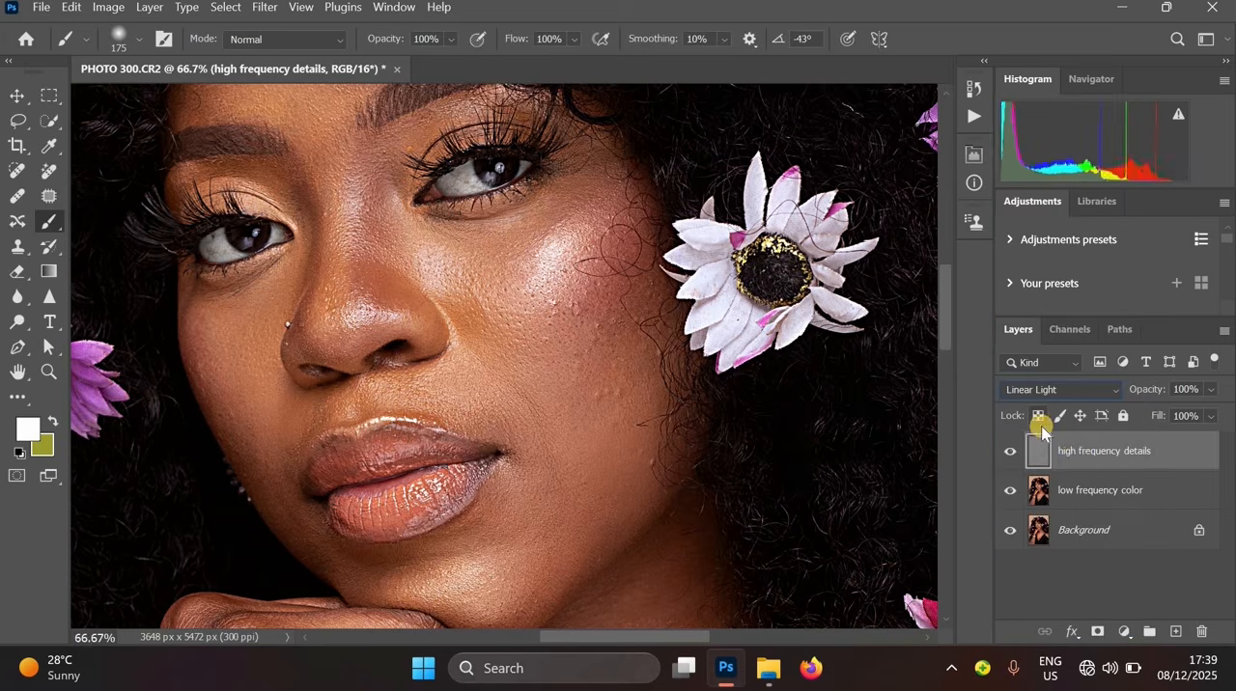
- Convert the low frequency color layer to a Smart Object
{"action": "left_click", "coordinate": [1089, 496]}
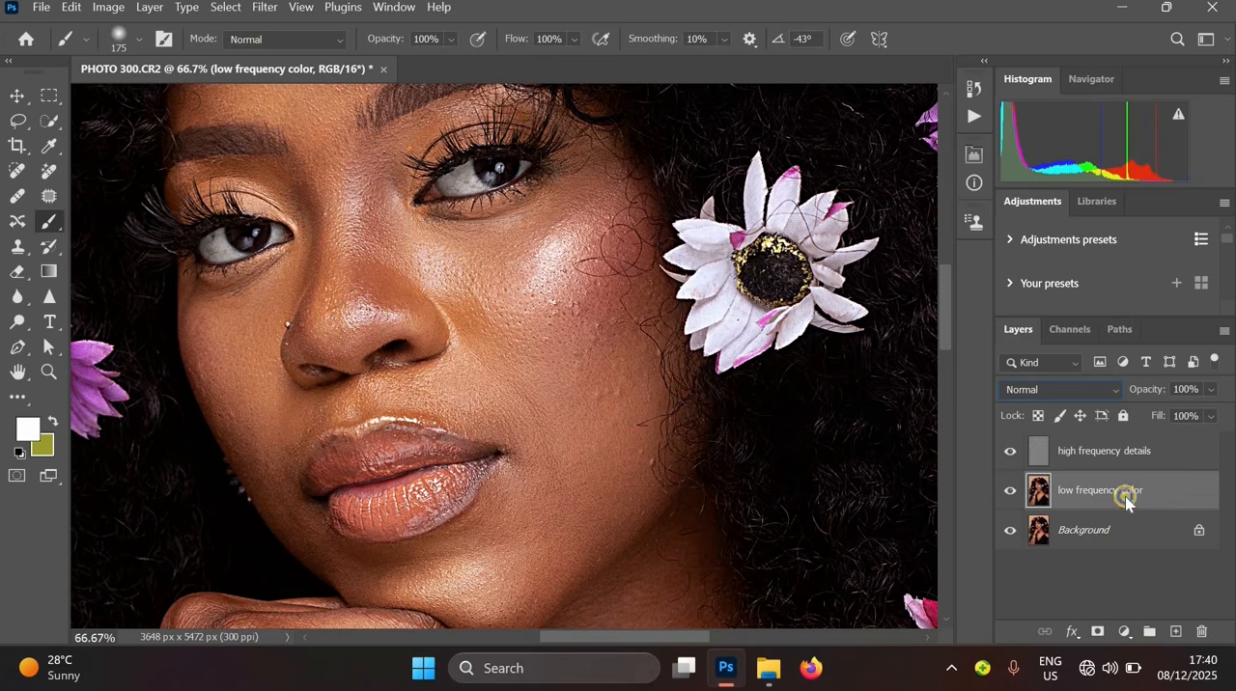
{"action": "right_click", "coordinate": [1126, 500]}
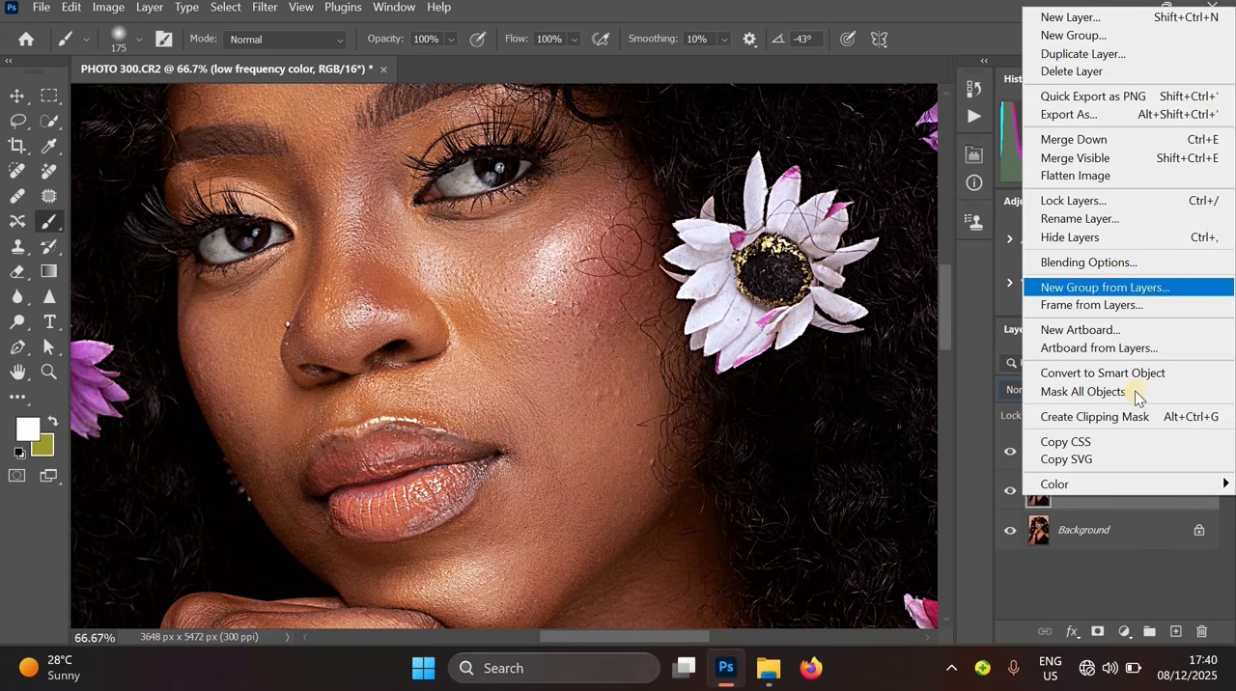
{"action": "left_click", "coordinate": [1120, 370]}
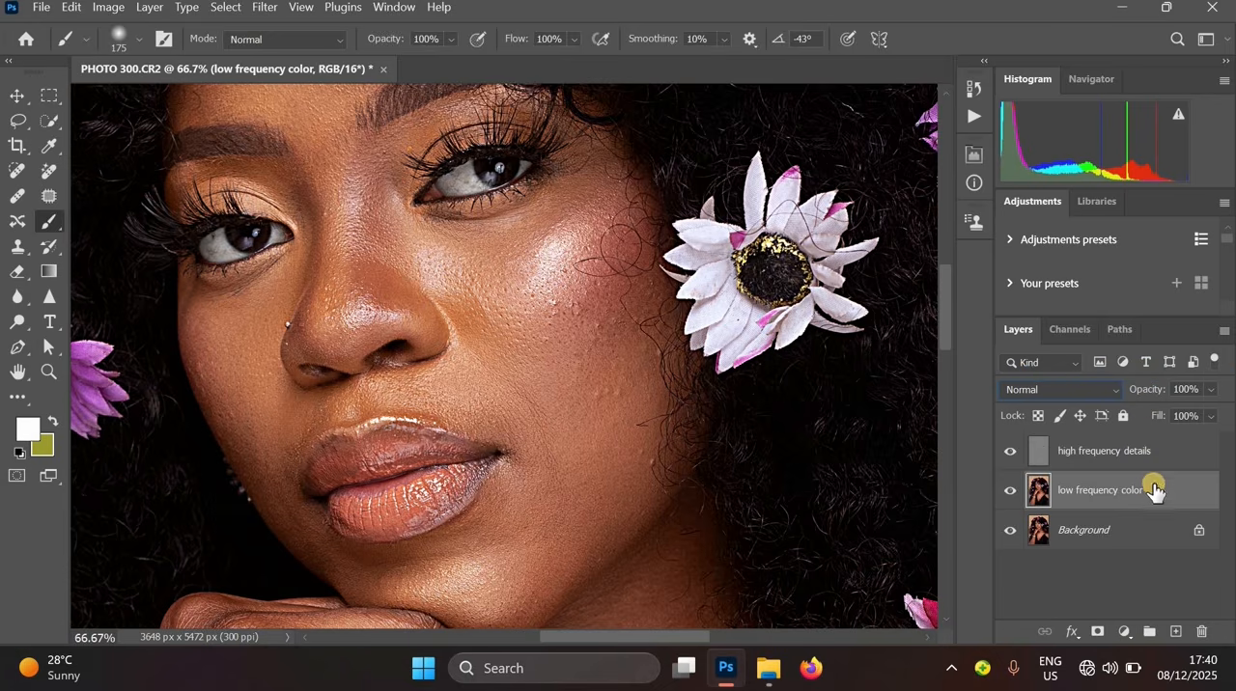
- Apply a Gaussian Blur smart filter with a radius of 24.9 pixels to the low frequency color layer
{"action": "left_click", "coordinate": [265, 8]}
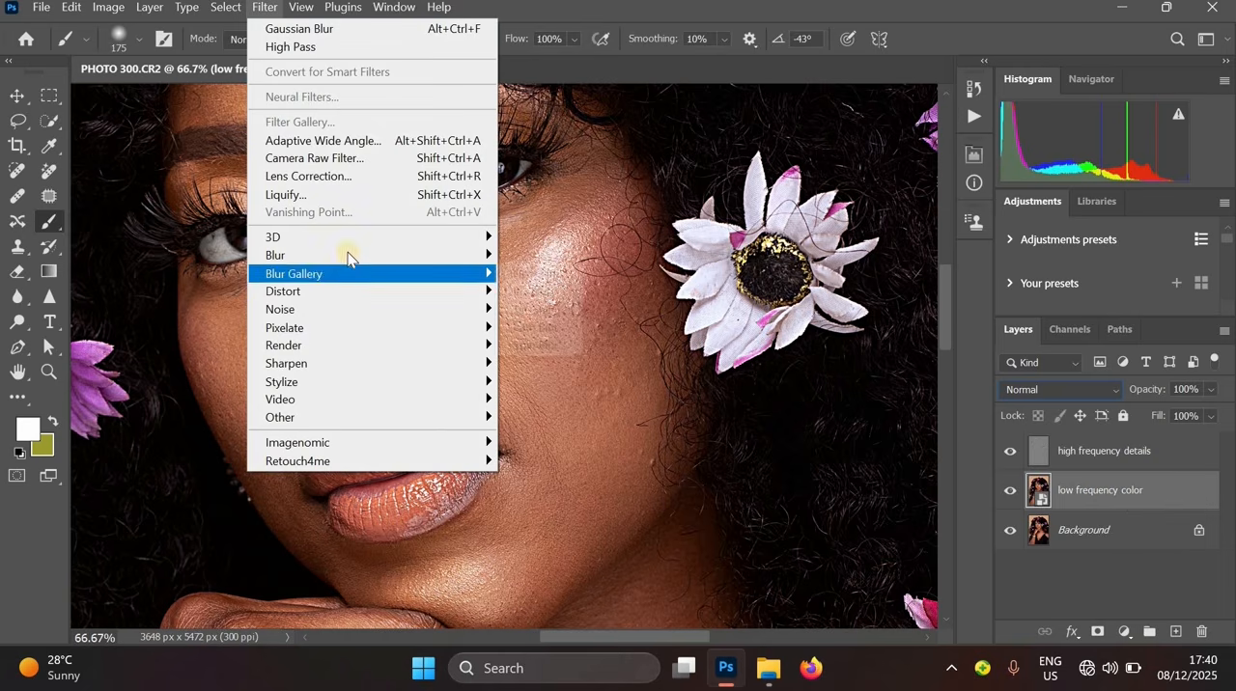
{"action": "mouse_move", "coordinate": [348, 255]}
{"action": "left_click", "coordinate": [555, 328]}
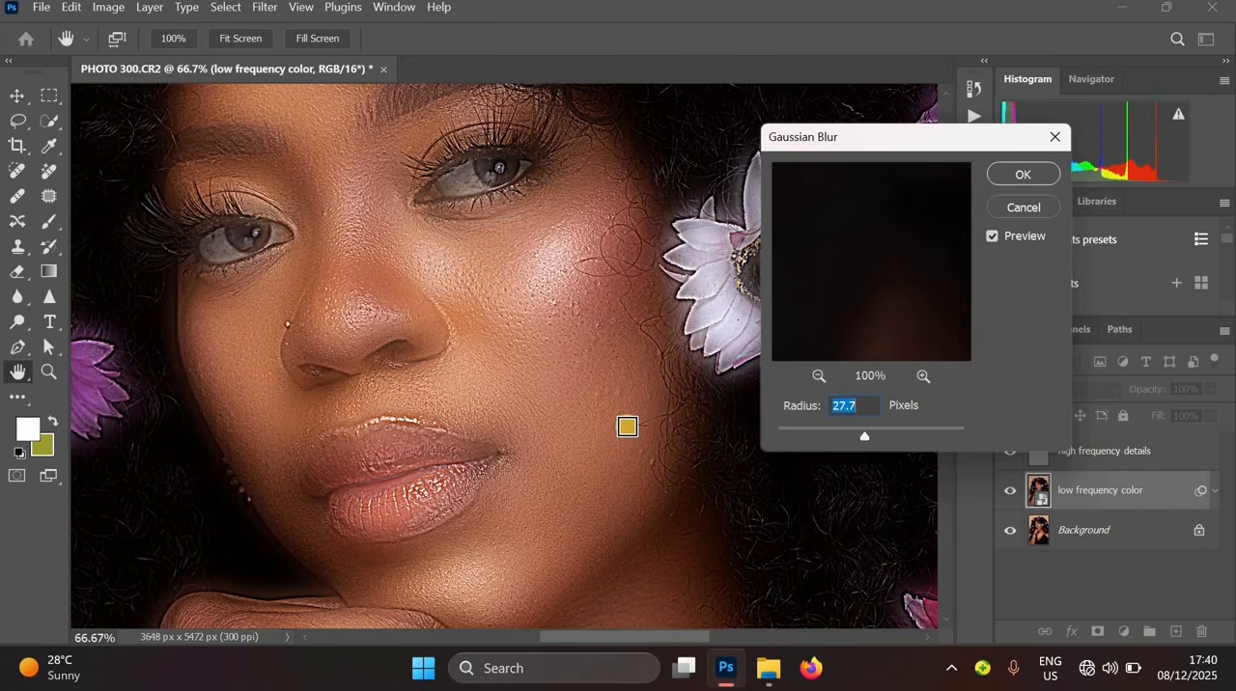
{"action": "left_click_drag", "start_coordinate": [594, 346], "coordinate": [675, 487]}
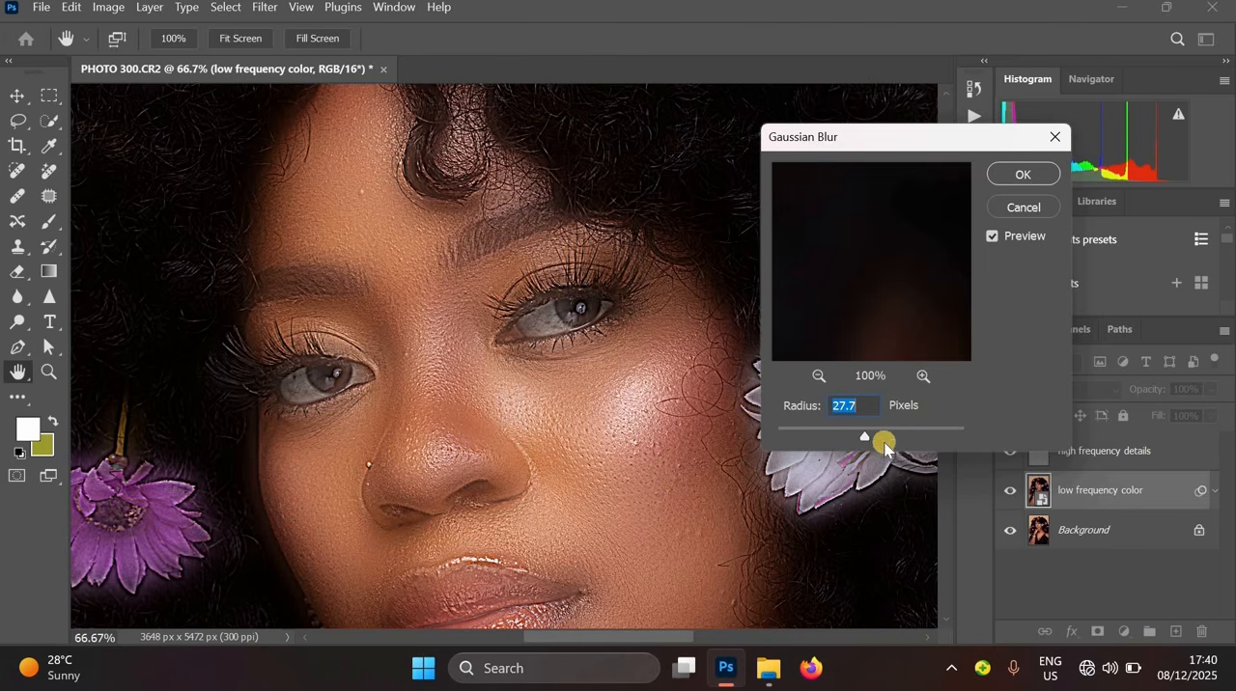
{"action": "left_click_drag", "start_coordinate": [892, 440], "coordinate": [890, 437]}
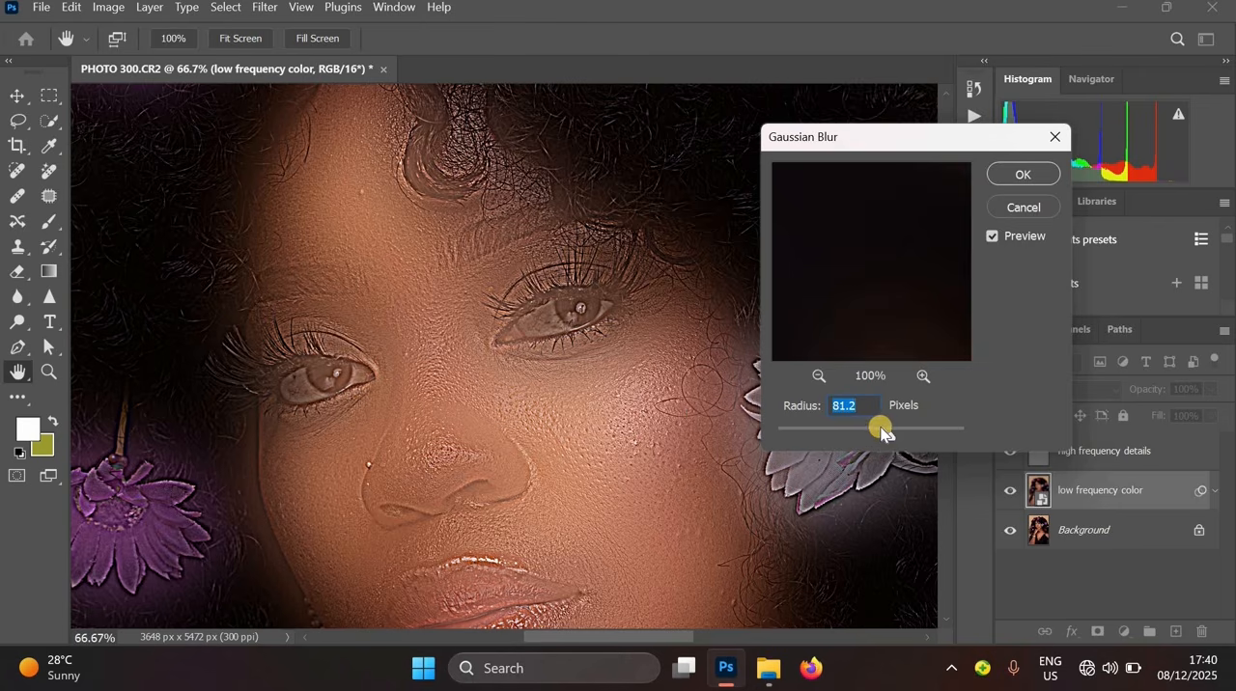
{"action": "left_click_drag", "start_coordinate": [862, 443], "coordinate": [870, 443]}
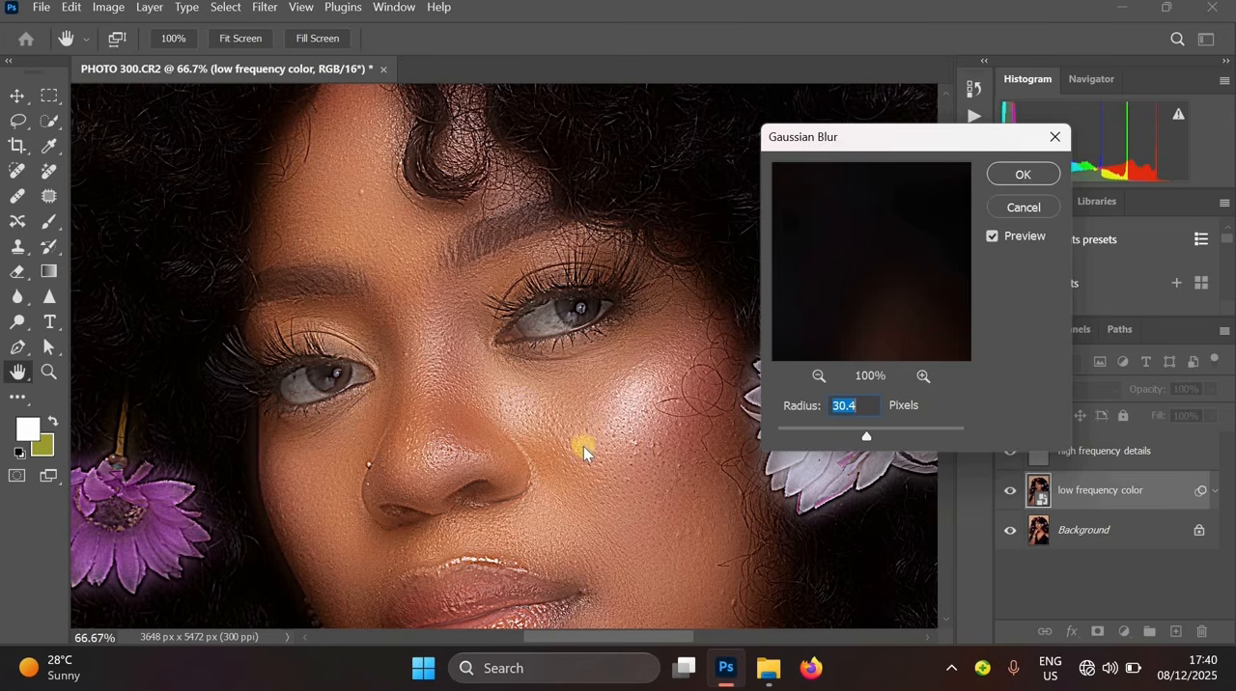
{"action": "left_click", "coordinate": [663, 431], "text": "ctrl"}
{"action": "left_click_drag", "start_coordinate": [662, 474], "coordinate": [674, 404]}
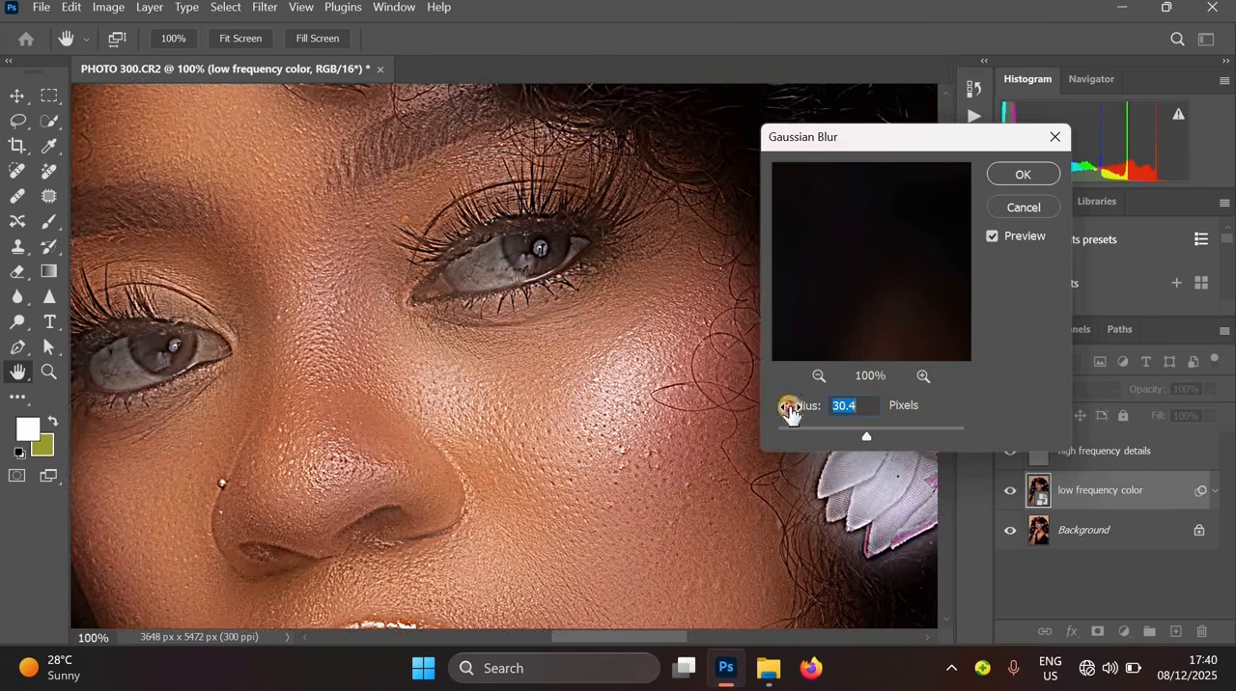
{"action": "left_click_drag", "start_coordinate": [862, 436], "coordinate": [859, 437]}
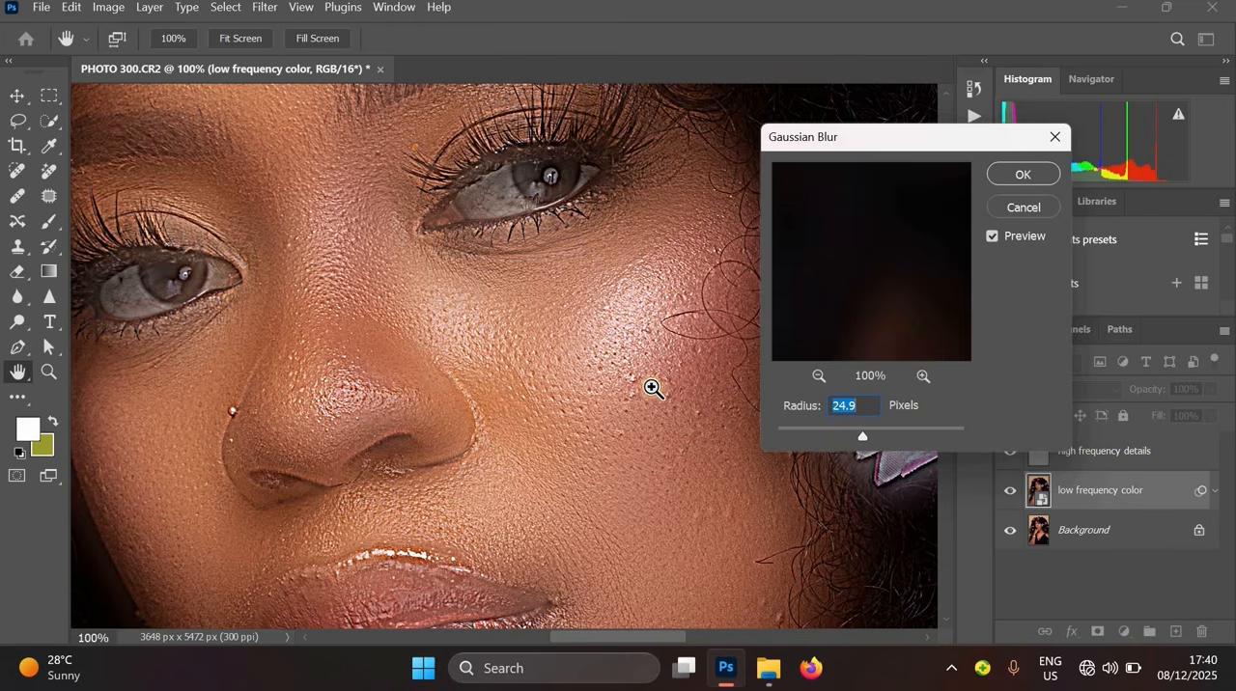
{"action": "key", "text": "alt"}
{"action": "left_click", "coordinate": [663, 380], "text": "ctrl"}
{"action": "left_click", "coordinate": [671, 386], "text": "ctrl"}
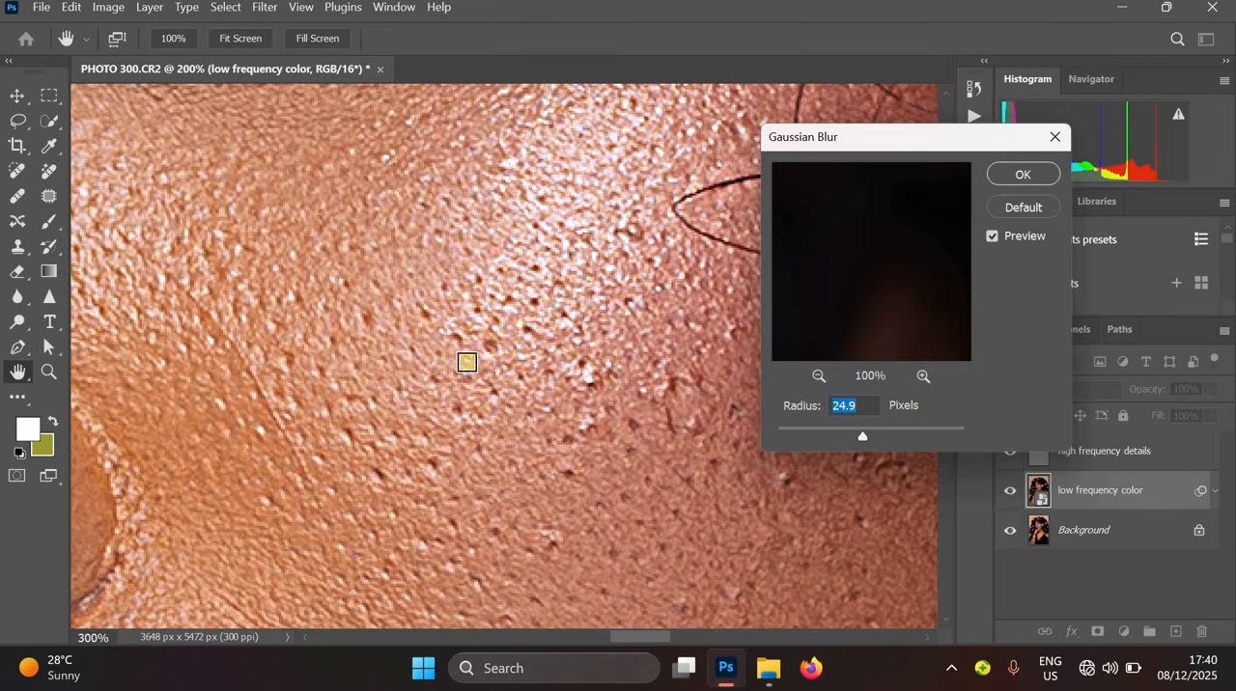
{"action": "left_click", "coordinate": [547, 300], "text": "ctrl+alt"}
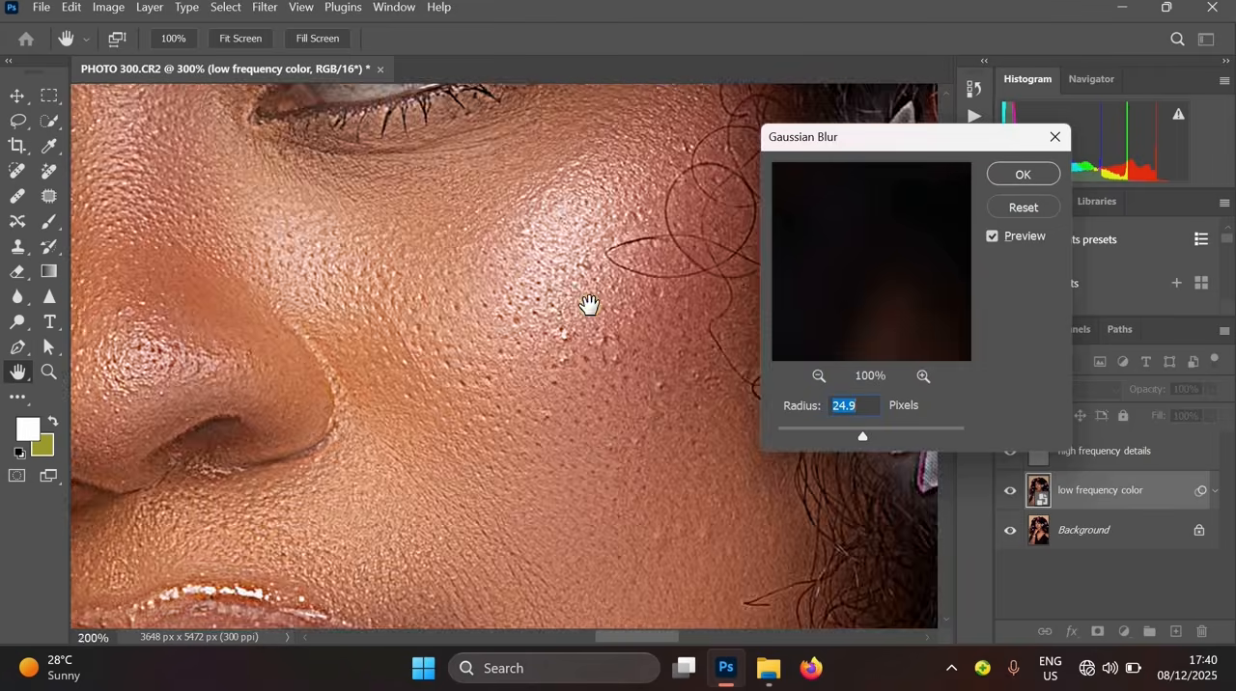
{"action": "left_click", "coordinate": [588, 306], "text": "ctrl+alt"}
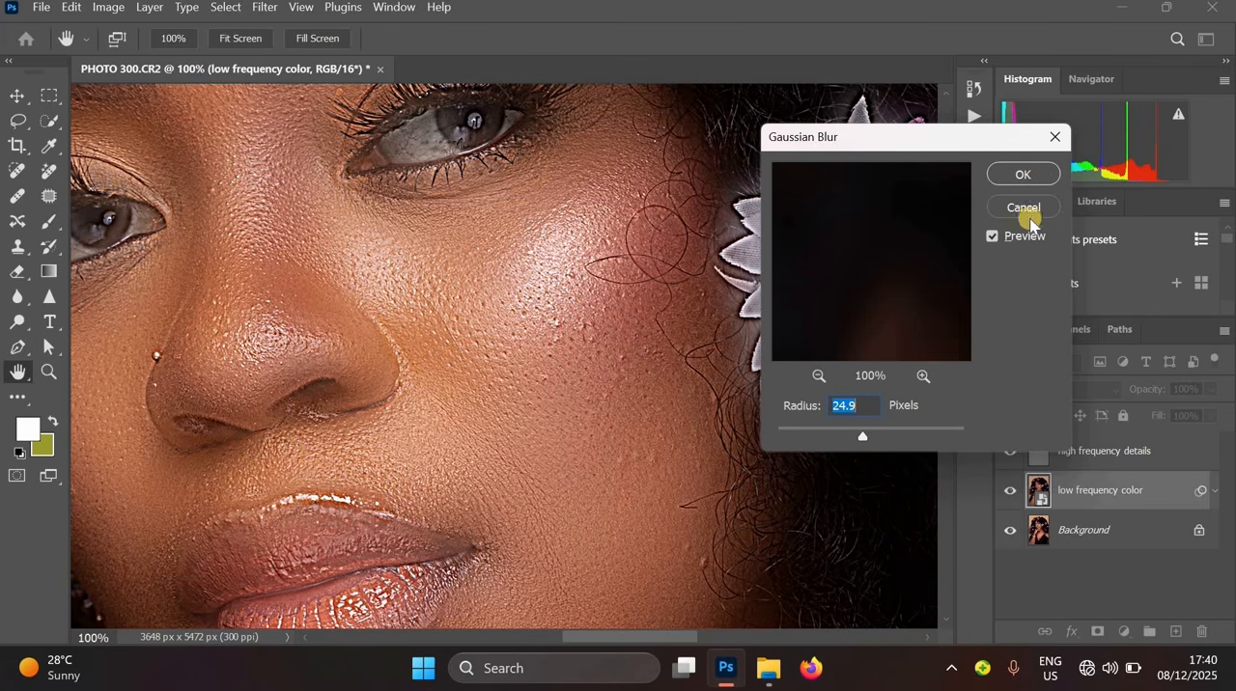
{"action": "left_click", "coordinate": [1023, 175]}
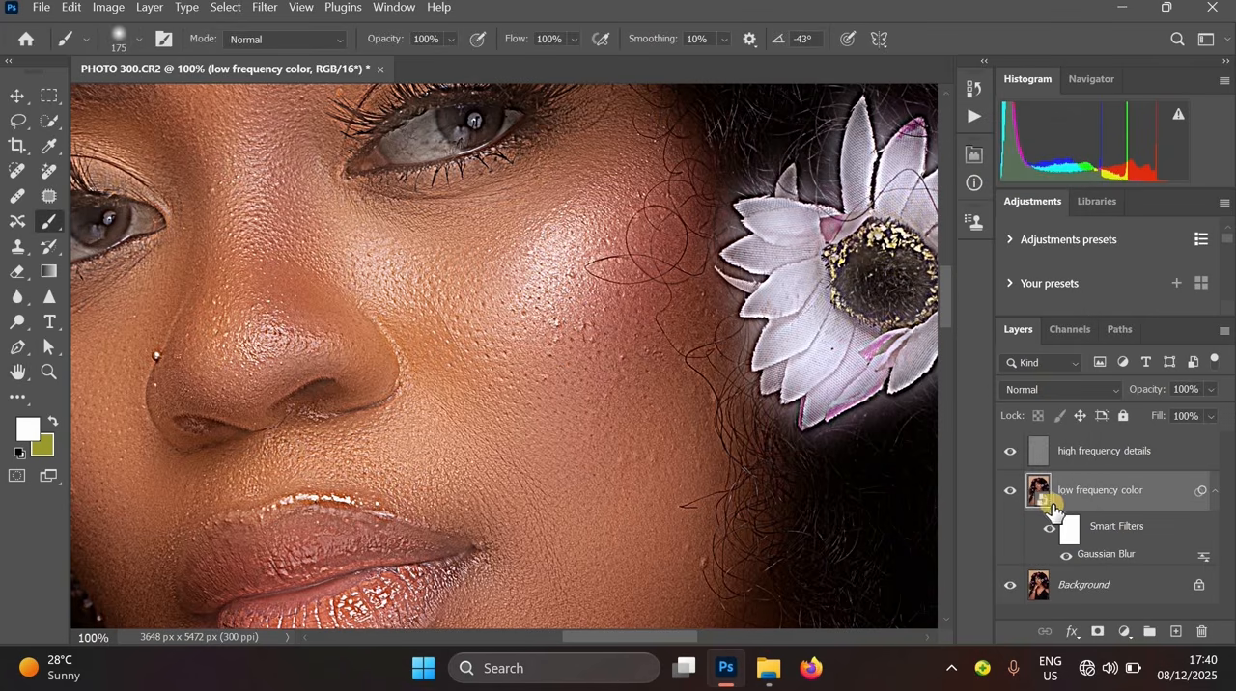
- Invert the Gaussian Blur filter mask to black so the blur is hidden
{"action": "left_click", "coordinate": [1068, 532]}
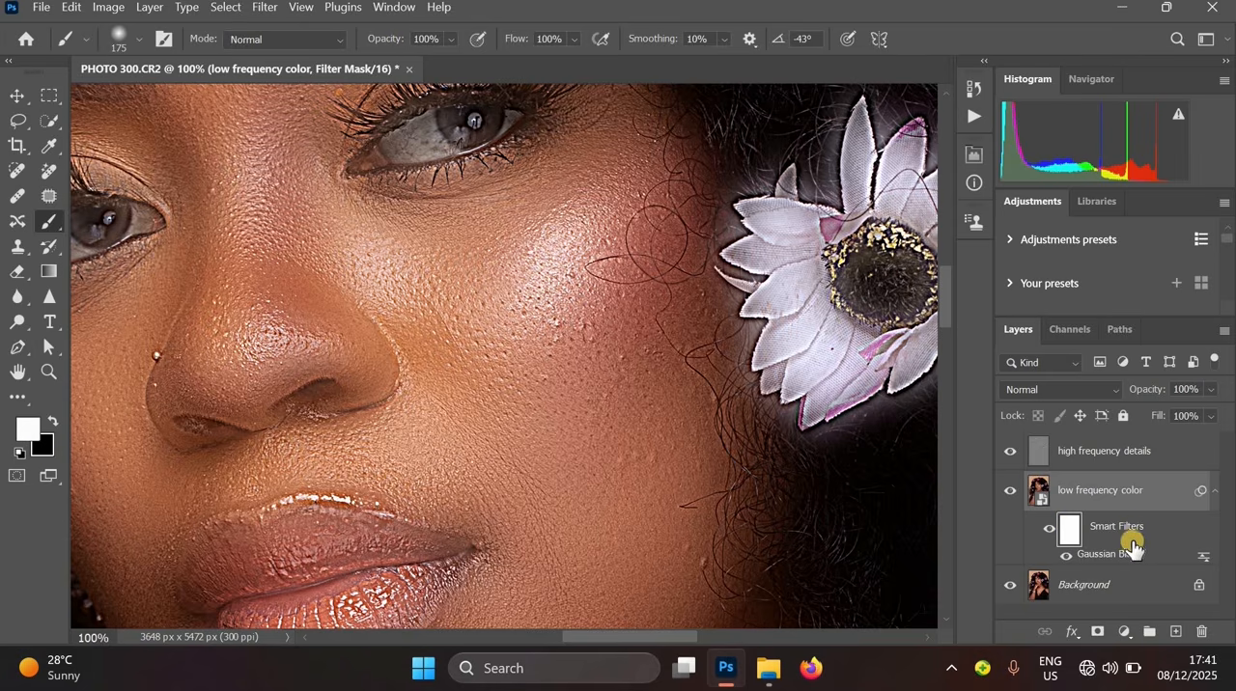
{"action": "key", "text": "ctrl+i"}
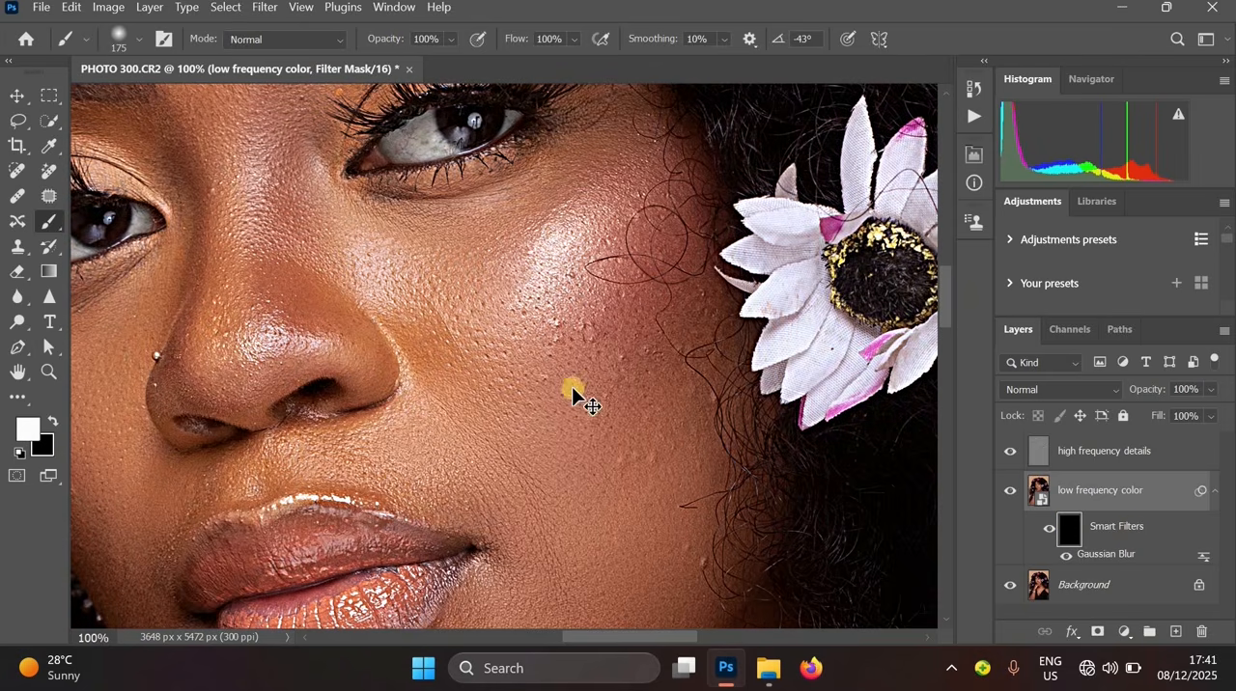
{"action": "left_click", "coordinate": [624, 454], "text": "alt"}
{"action": "left_click", "coordinate": [557, 339], "text": "alt"}
{"action": "left_click", "coordinate": [560, 345], "text": "ctrl"}
{"action": "left_click_drag", "start_coordinate": [640, 531], "coordinate": [613, 347]}
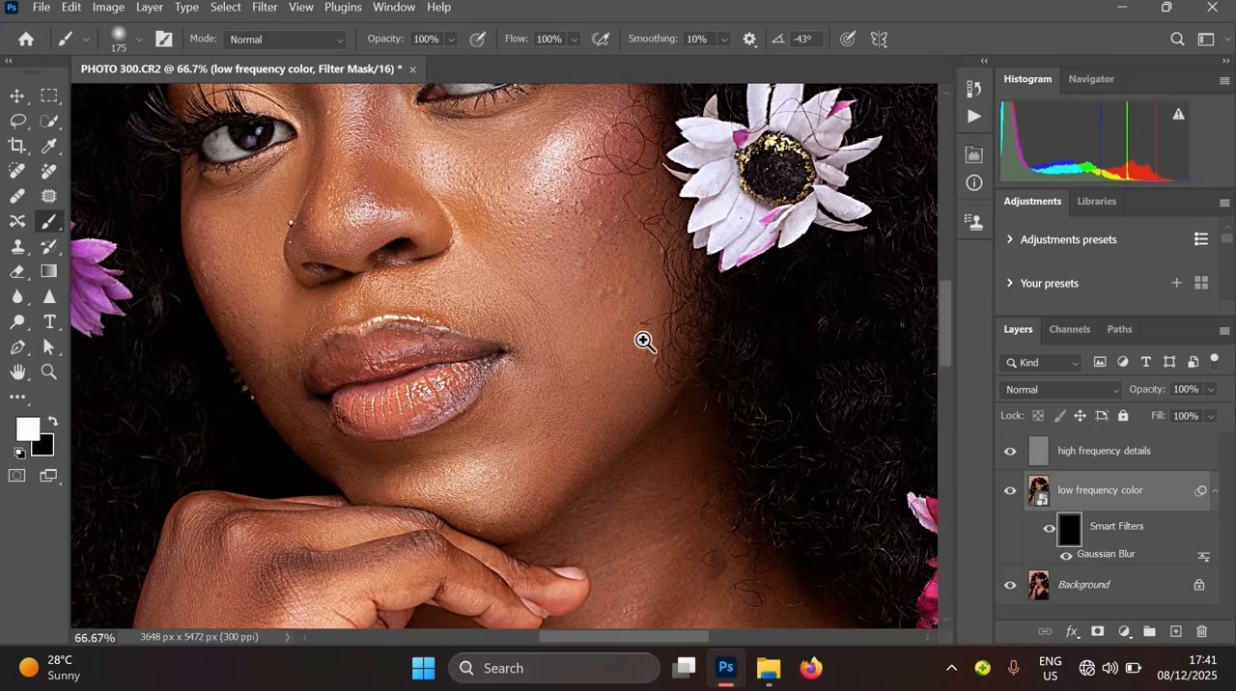
{"action": "left_click", "coordinate": [606, 270], "text": "ctrl"}
{"action": "left_click", "coordinate": [592, 364], "text": "alt"}
{"action": "left_click_drag", "start_coordinate": [576, 299], "coordinate": [594, 383]}
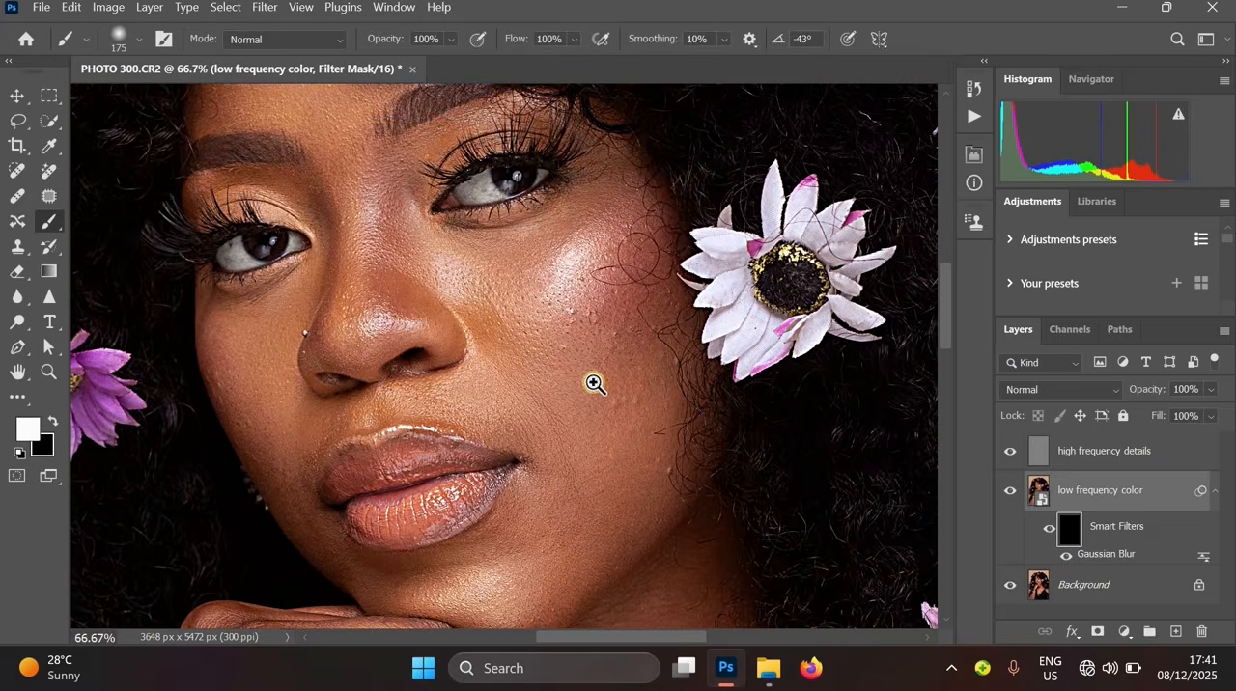
{"action": "left_click", "coordinate": [594, 383], "text": "ctrl"}
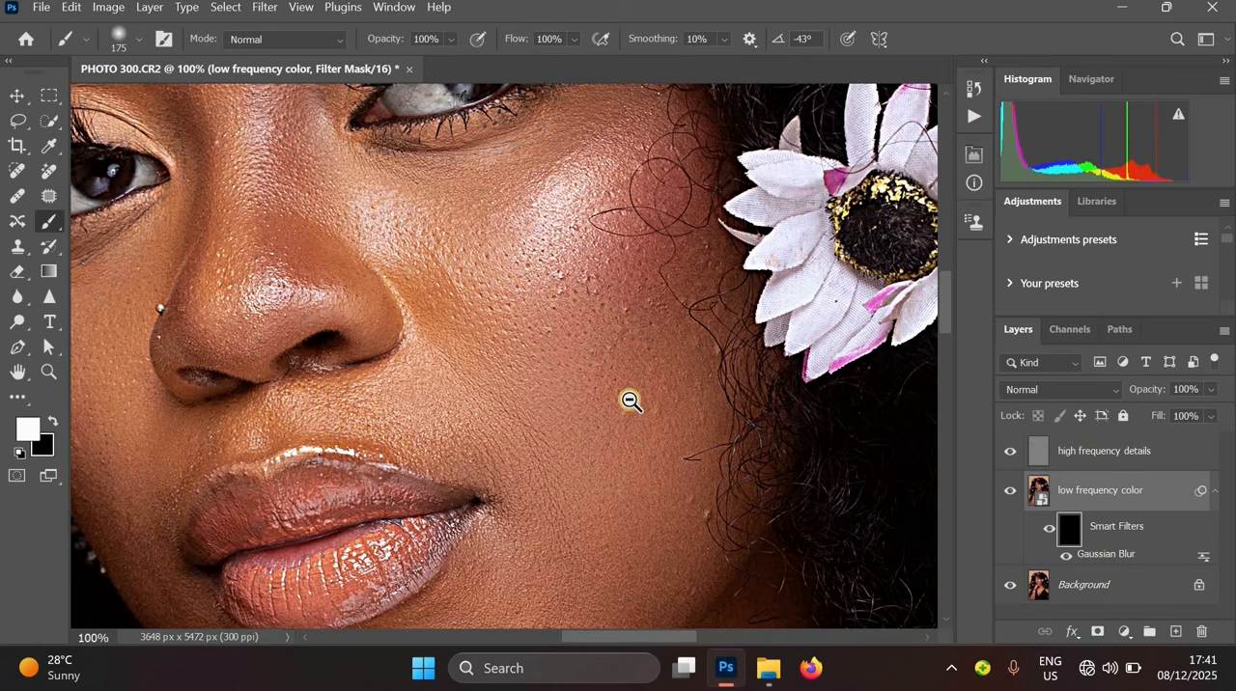
{"action": "left_click_drag", "start_coordinate": [629, 372], "coordinate": [644, 301]}
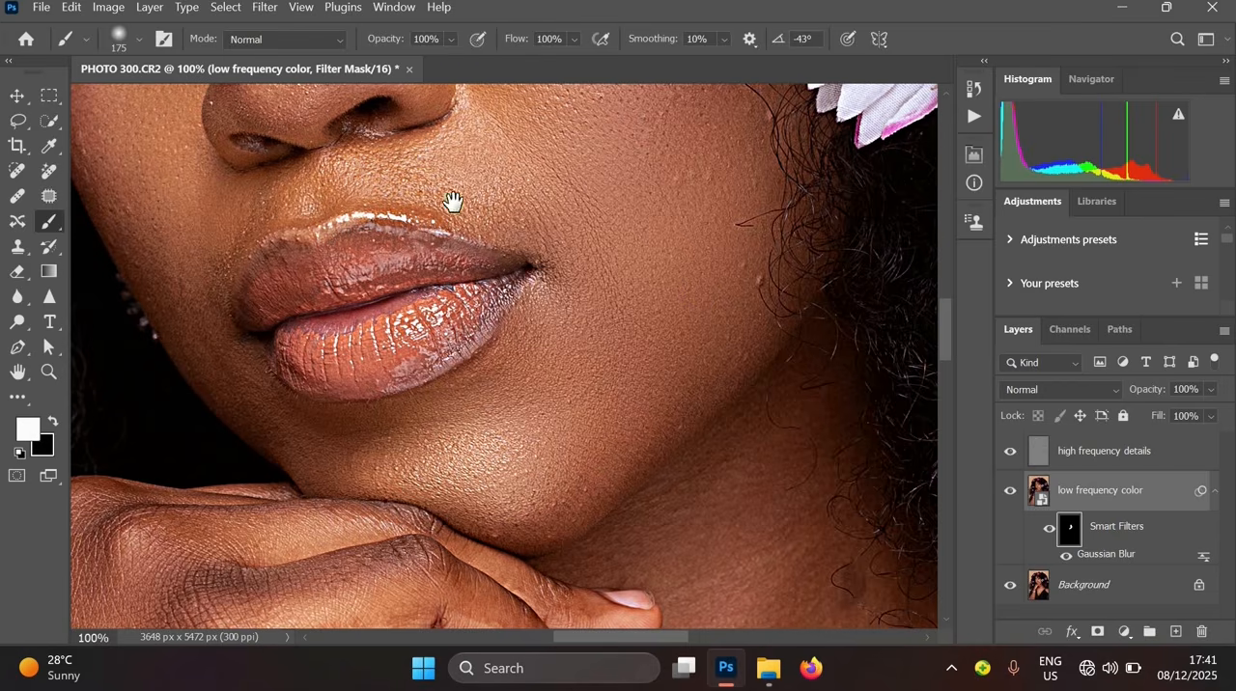
{"action": "left_click_drag", "start_coordinate": [586, 477], "coordinate": [657, 618]}
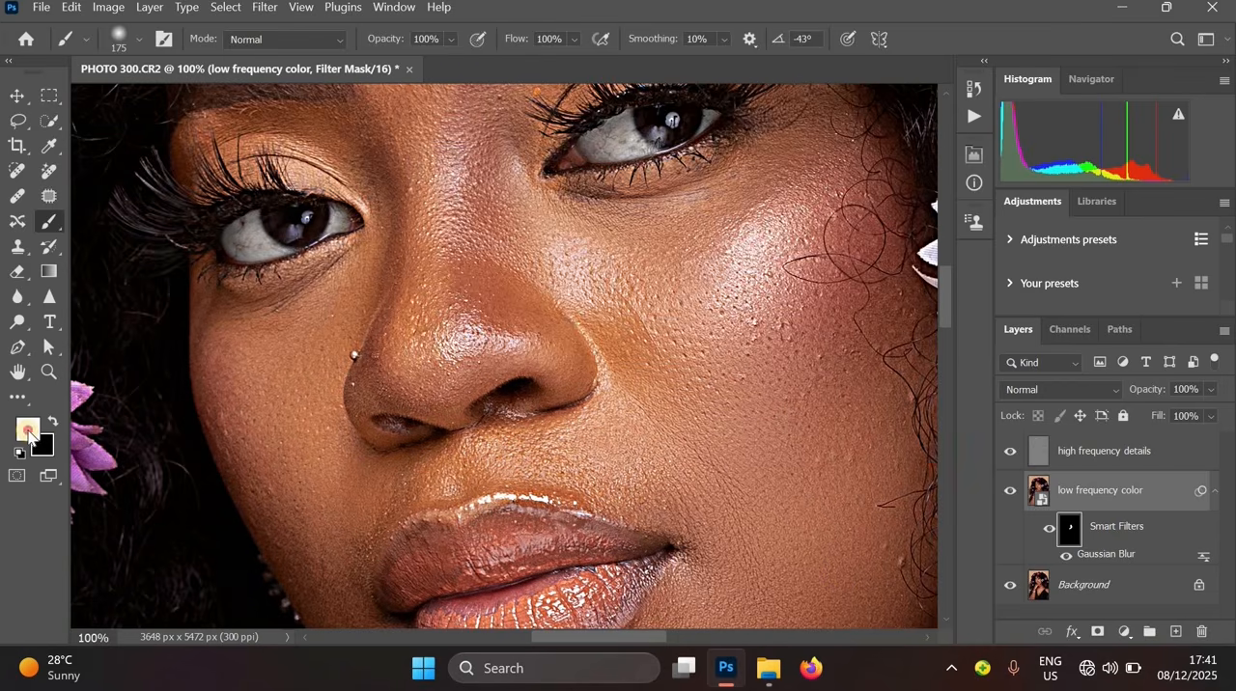
- Paint white on the filter mask over the cheeks and around the nose, reducing the brush to 150 px
{"action": "left_click", "coordinate": [28, 433]}
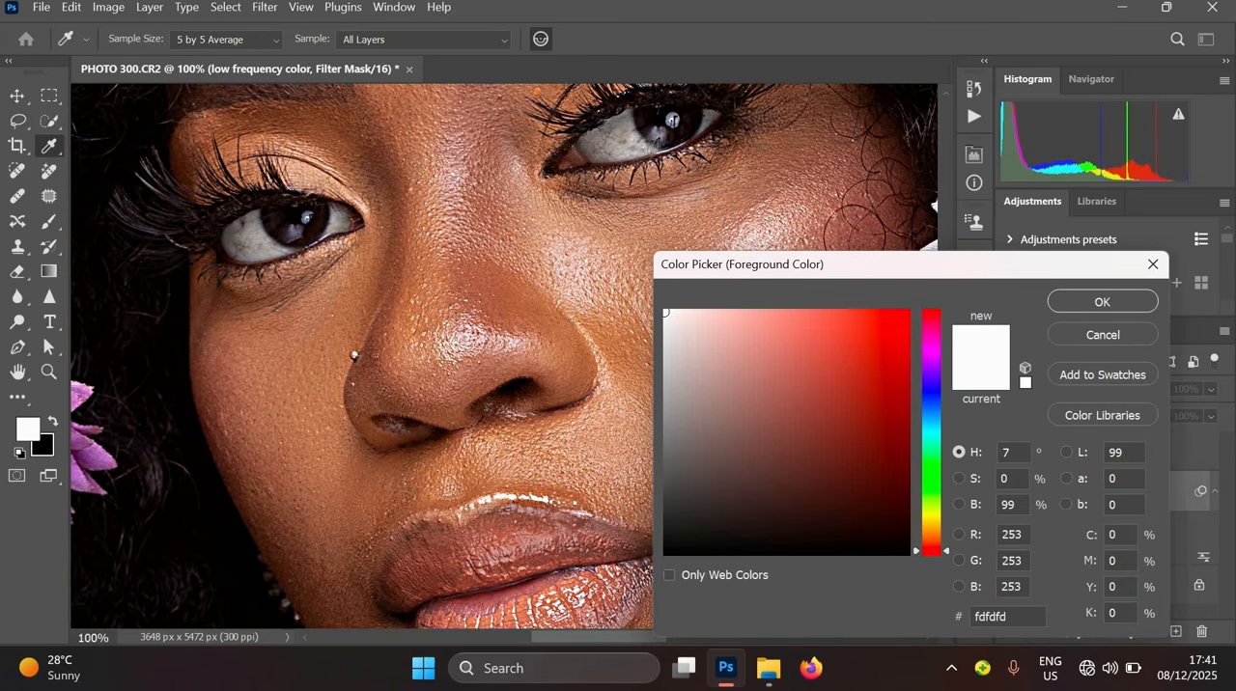
{"action": "left_click", "coordinate": [1152, 264]}
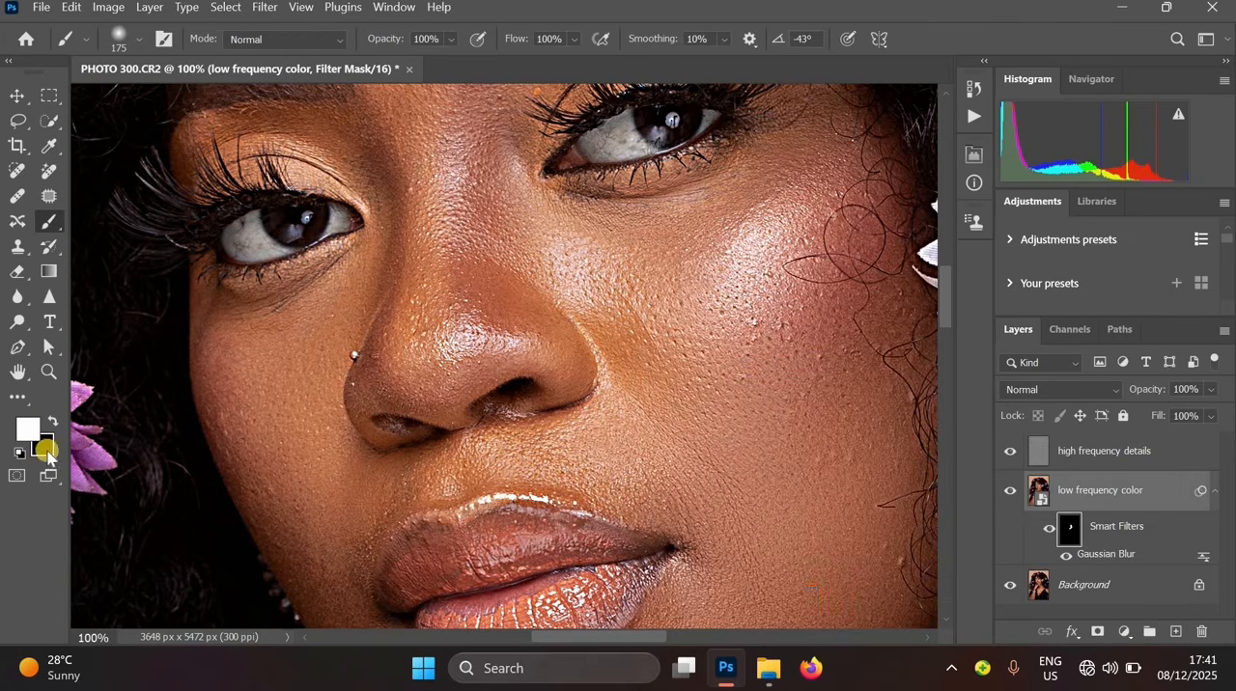
{"action": "left_click", "coordinate": [44, 448]}
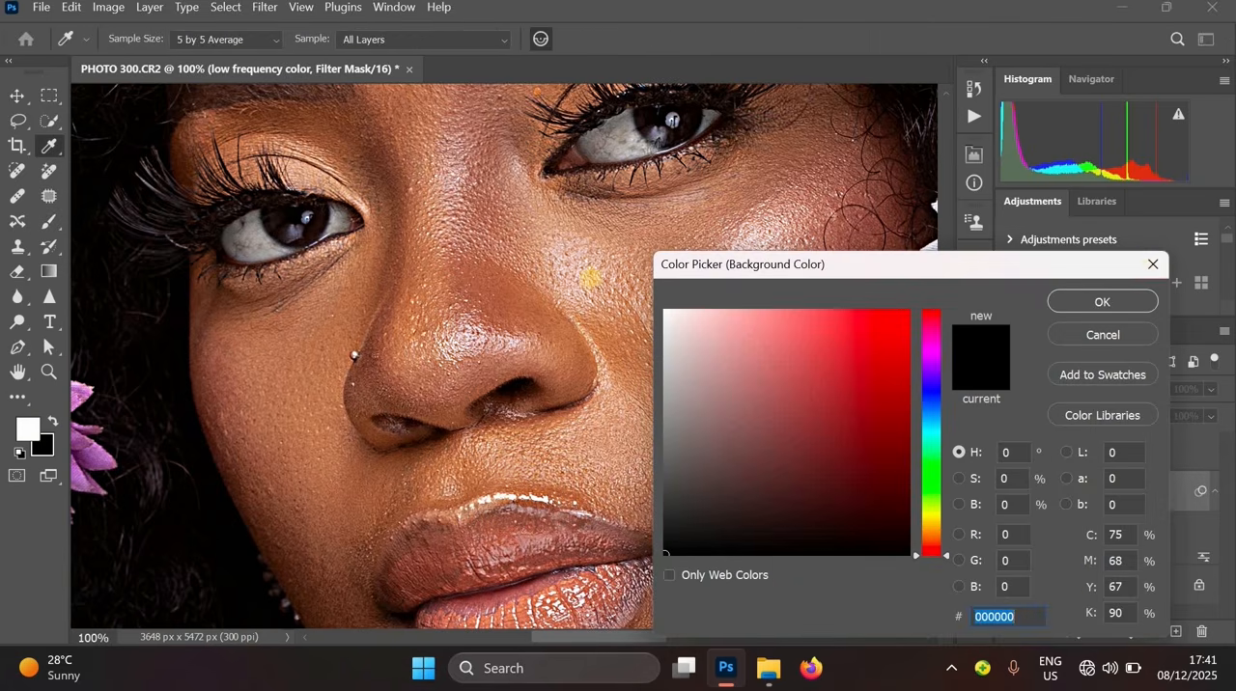
{"action": "key", "text": "Return"}
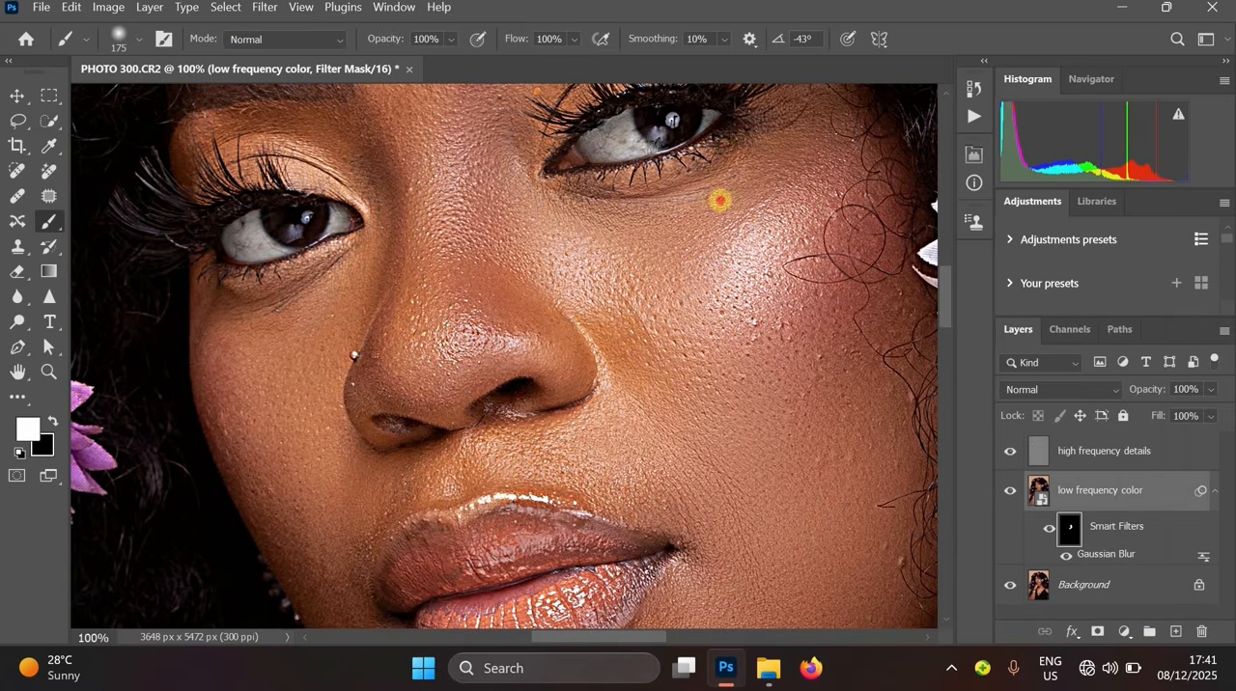
{"action": "left_click", "coordinate": [600, 303], "text": "alt"}
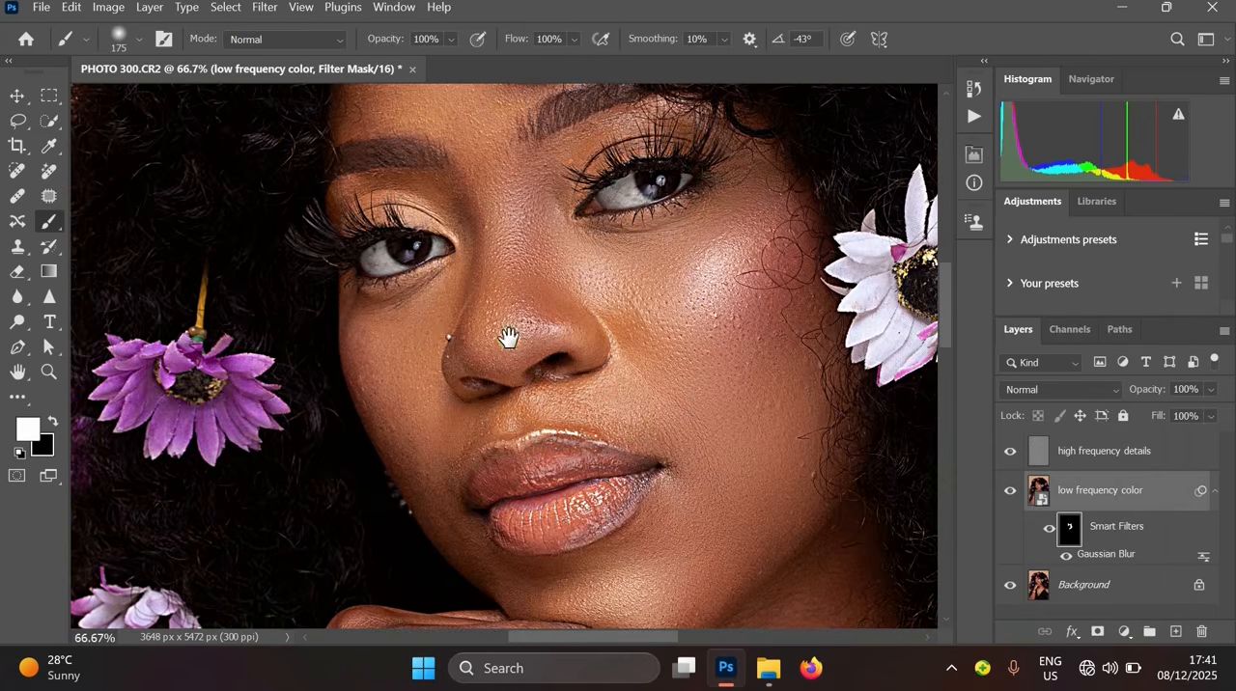
{"action": "left_click_drag", "start_coordinate": [433, 328], "coordinate": [411, 499]}
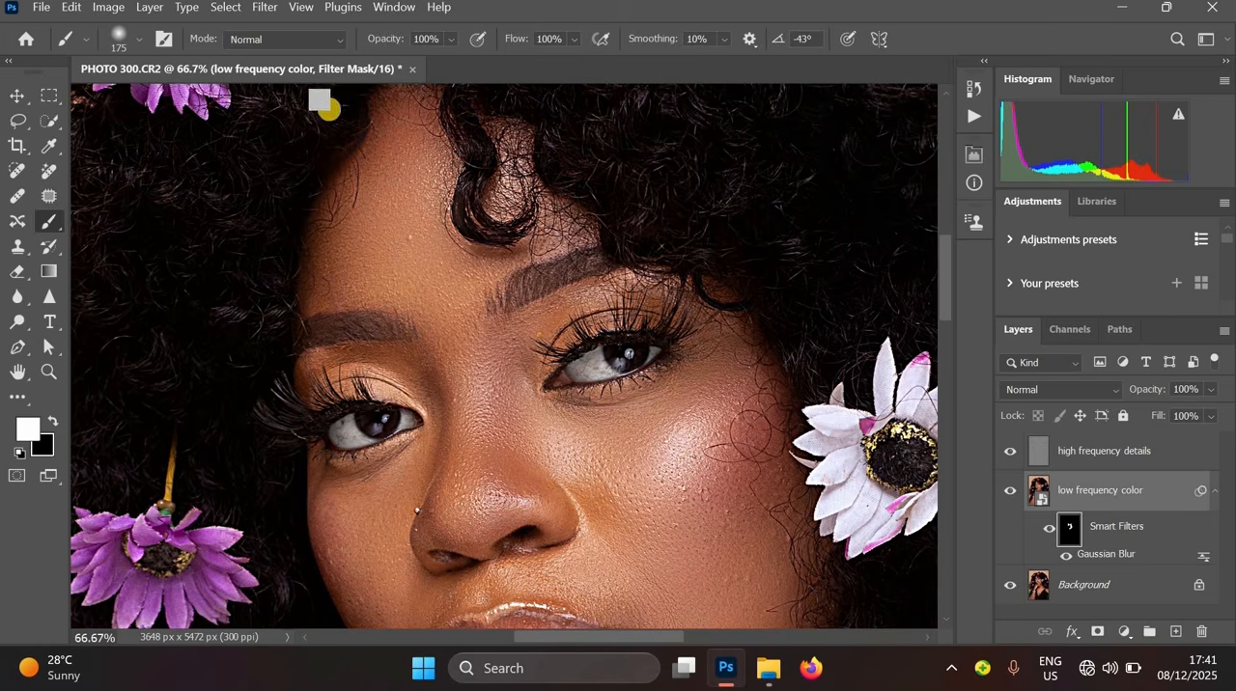
{"action": "key", "text": "x"}
{"action": "left_click_drag", "start_coordinate": [482, 276], "coordinate": [488, 330]}
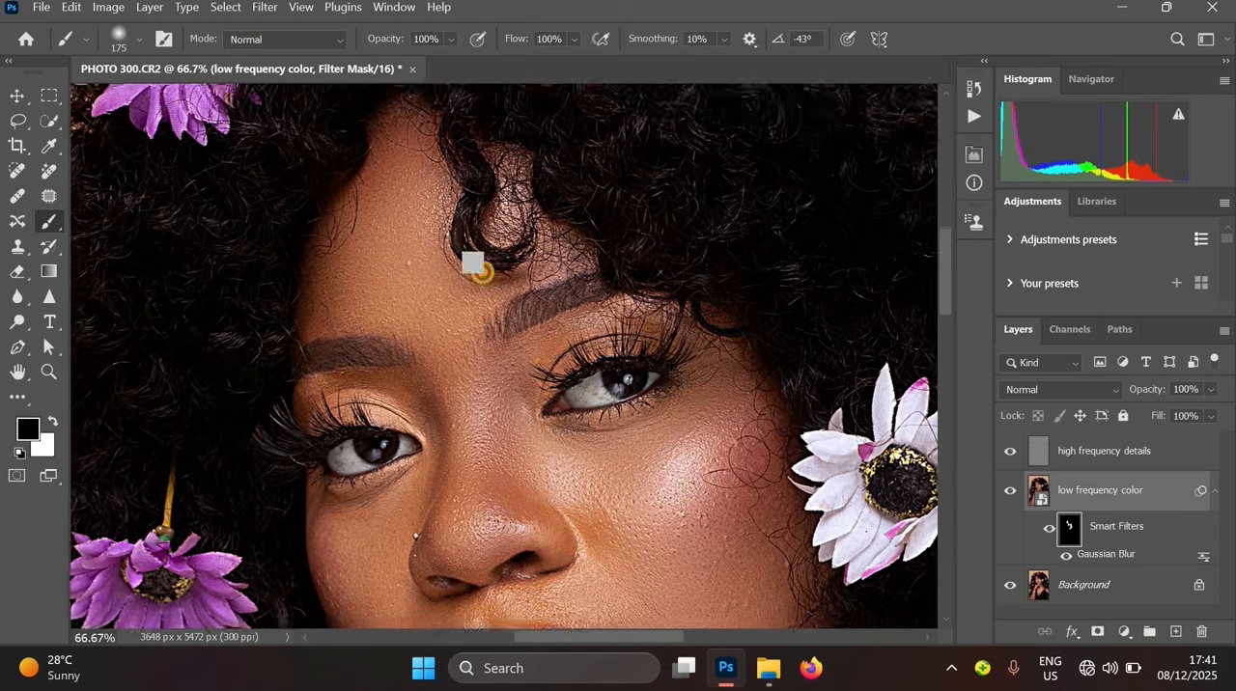
{"action": "scroll", "coordinate": [431, 262], "scroll_direction": "down", "scroll_amount": 5}
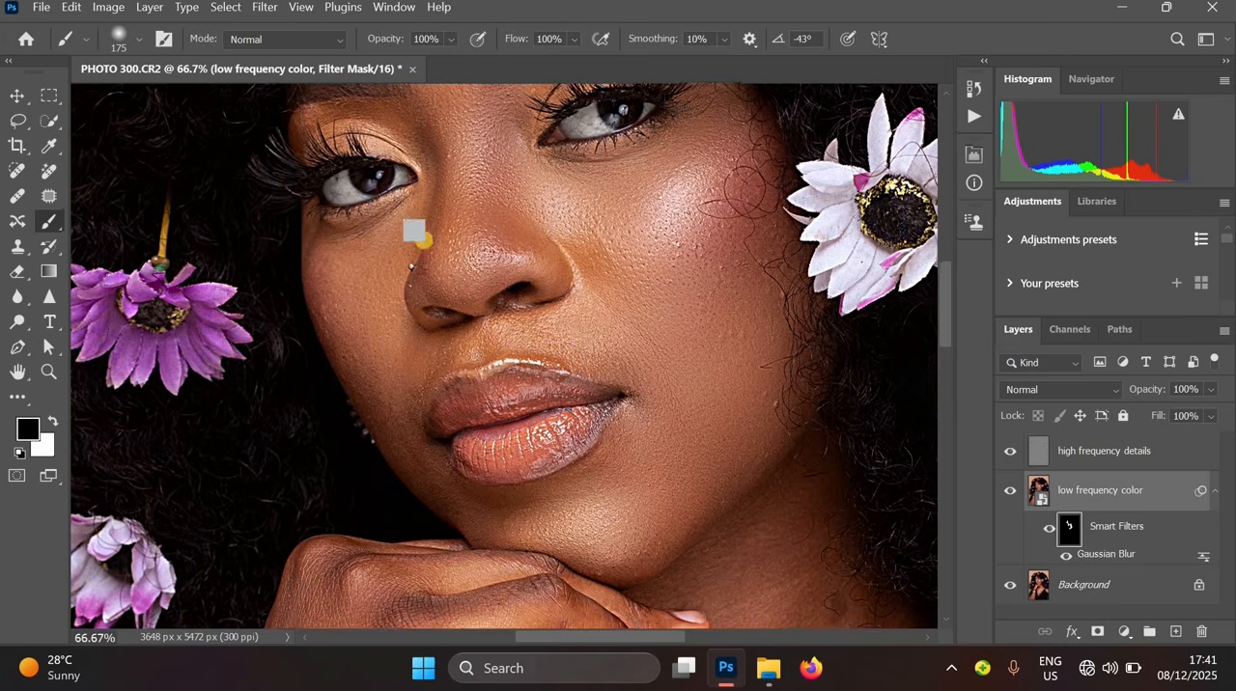
{"action": "key", "text": "x"}
{"action": "mouse_move", "coordinate": [384, 365]}
{"action": "left_mouse_down"}
{"action": "mouse_move", "coordinate": [406, 405]}
{"action": "mouse_move", "coordinate": [404, 373]}
{"action": "mouse_move", "coordinate": [504, 364]}
{"action": "mouse_move", "coordinate": [491, 349]}
{"action": "mouse_move", "coordinate": [516, 340]}
{"action": "mouse_move", "coordinate": [453, 351]}
{"action": "mouse_move", "coordinate": [523, 336]}
{"action": "mouse_move", "coordinate": [631, 344]}
{"action": "left_mouse_up"}
{"action": "key", "text": "["}
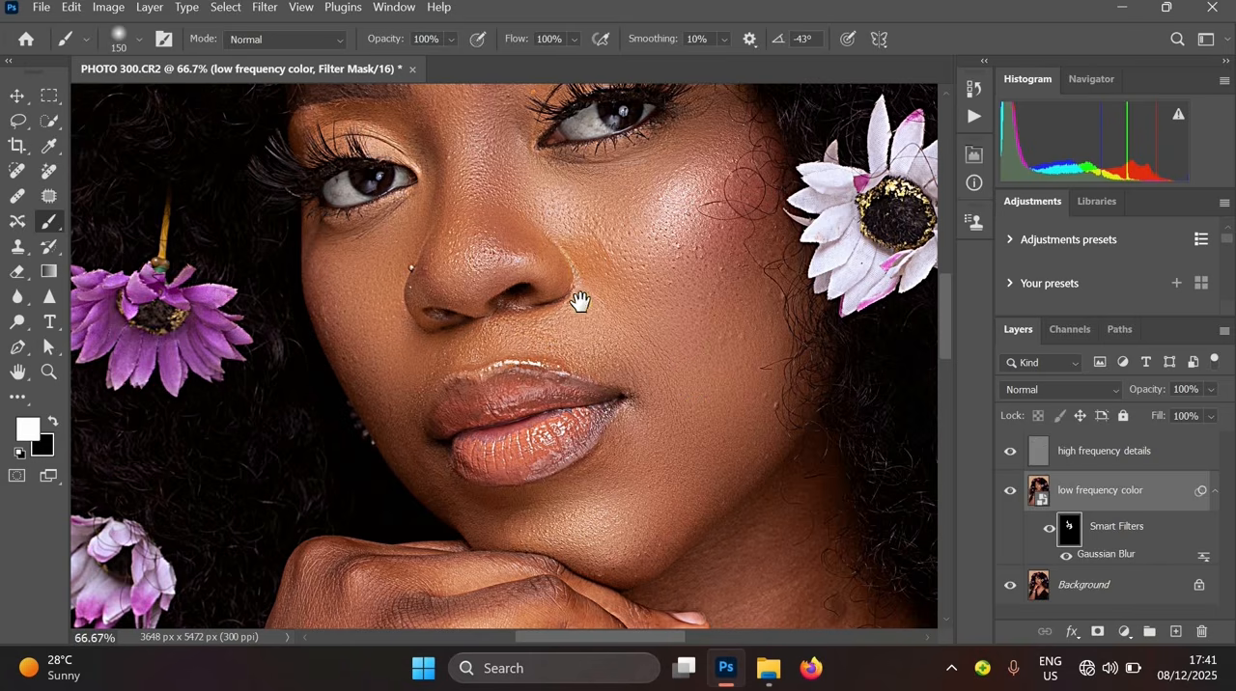
{"action": "left_click_drag", "start_coordinate": [618, 439], "coordinate": [538, 284]}
{"action": "mouse_move", "coordinate": [459, 356]}
{"action": "left_mouse_down"}
{"action": "mouse_move", "coordinate": [388, 335]}
{"action": "mouse_move", "coordinate": [310, 255]}
{"action": "mouse_move", "coordinate": [466, 370]}
{"action": "mouse_move", "coordinate": [560, 355]}
{"action": "left_mouse_up"}
- Paint black on the filter mask over the lips to keep them unblurred
{"action": "key", "text": "x"}
{"action": "mouse_move", "coordinate": [355, 274]}
{"action": "left_mouse_down"}
{"action": "mouse_move", "coordinate": [373, 293]}
{"action": "mouse_move", "coordinate": [455, 281]}
{"action": "left_mouse_up"}
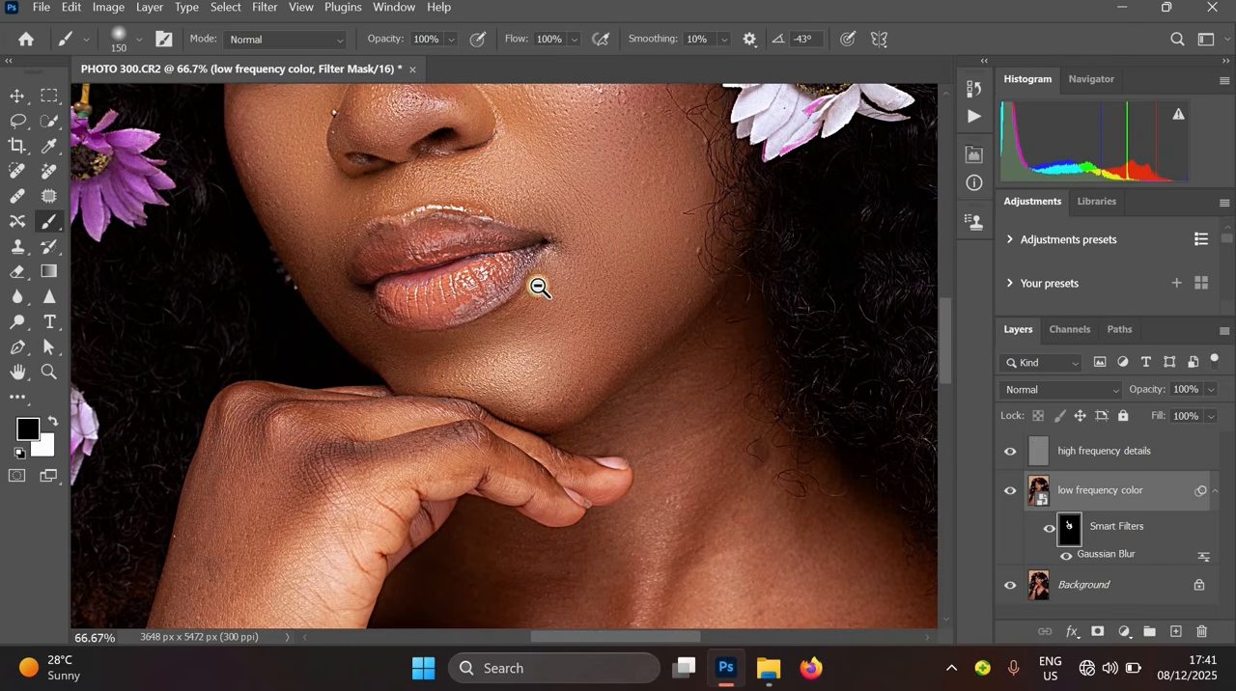
{"action": "left_click", "coordinate": [541, 303], "text": "alt"}
{"action": "left_click", "coordinate": [542, 304], "text": "alt"}
{"action": "left_click_drag", "start_coordinate": [592, 402], "coordinate": [610, 535]}
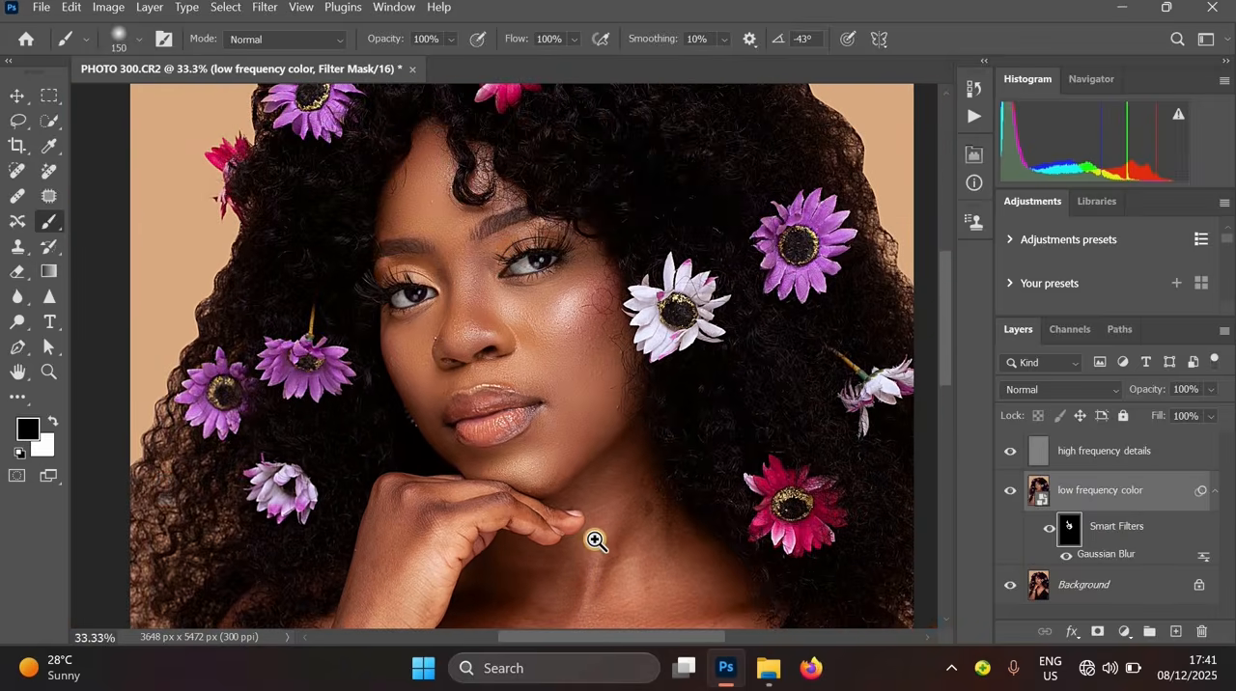
{"action": "left_click", "coordinate": [595, 540], "text": "ctrl"}
- Hide the low frequency color layer and select the high frequency details layer to inspect the skin texture
{"action": "key", "text": "x"}
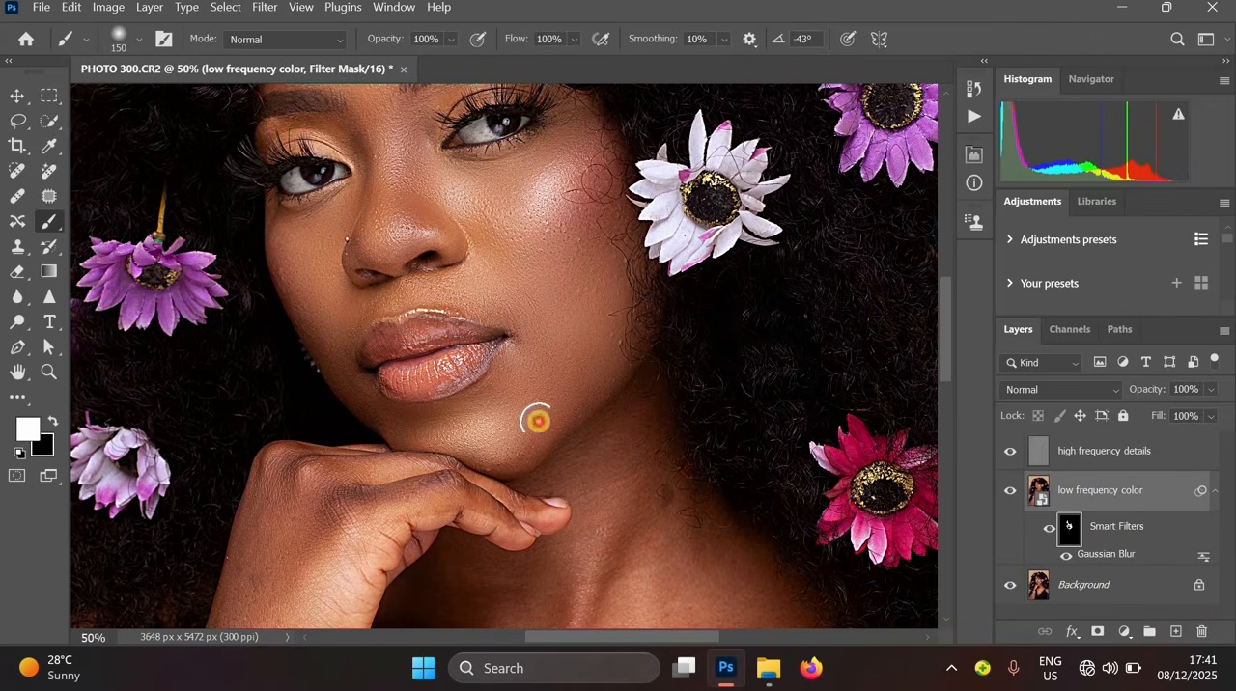
{"action": "left_click", "coordinate": [717, 408], "text": "ctrl"}
{"action": "left_click", "coordinate": [740, 442], "text": "ctrl"}
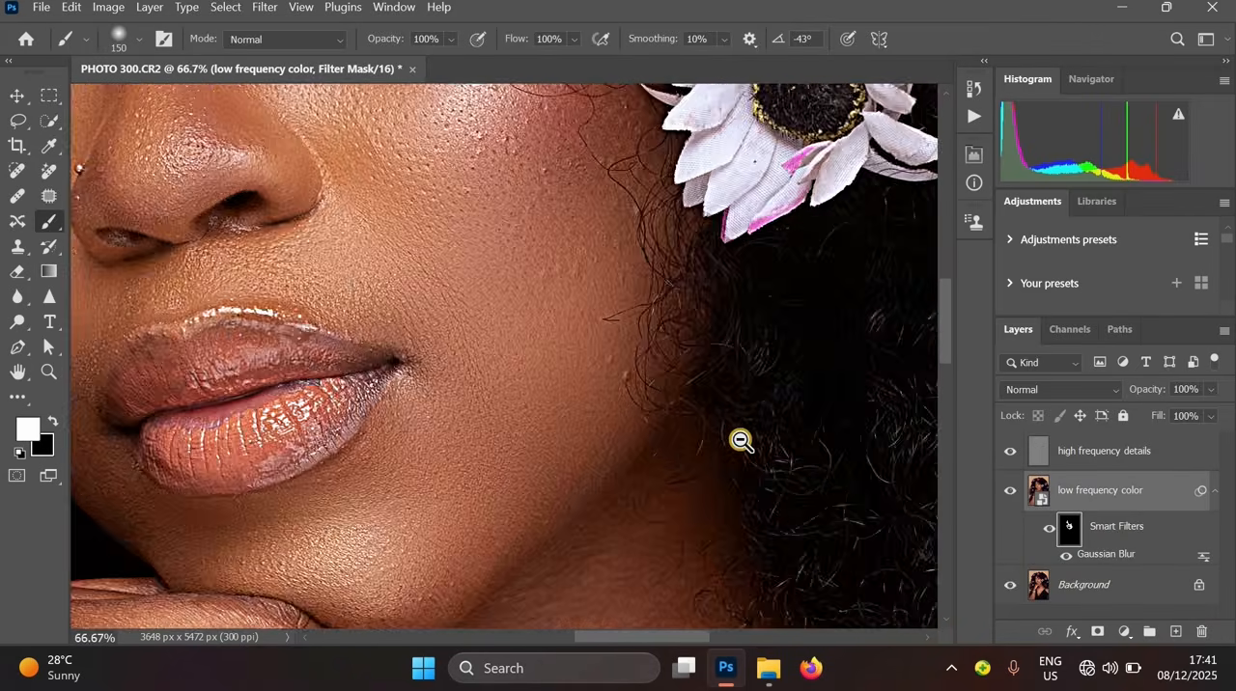
{"action": "left_click", "coordinate": [738, 439], "text": "ctrl"}
{"action": "key", "text": "ctrl+minus"}
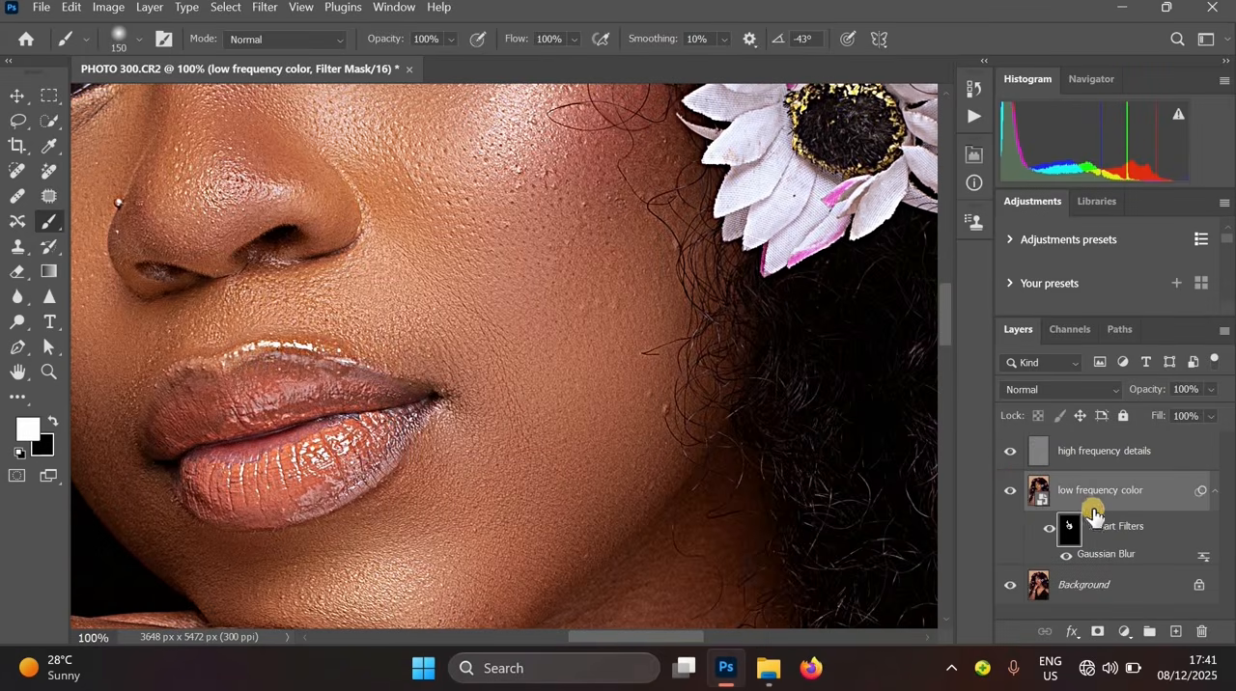
{"action": "left_click", "coordinate": [1007, 499]}
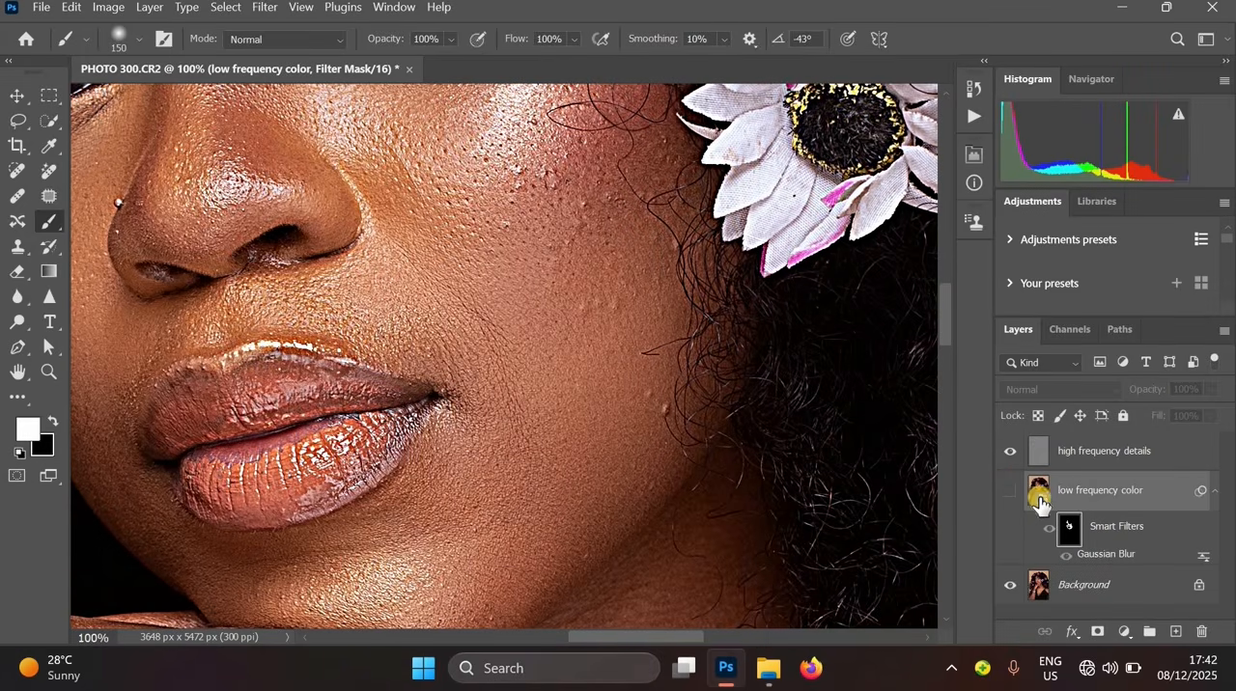
{"action": "left_click", "coordinate": [1092, 462]}
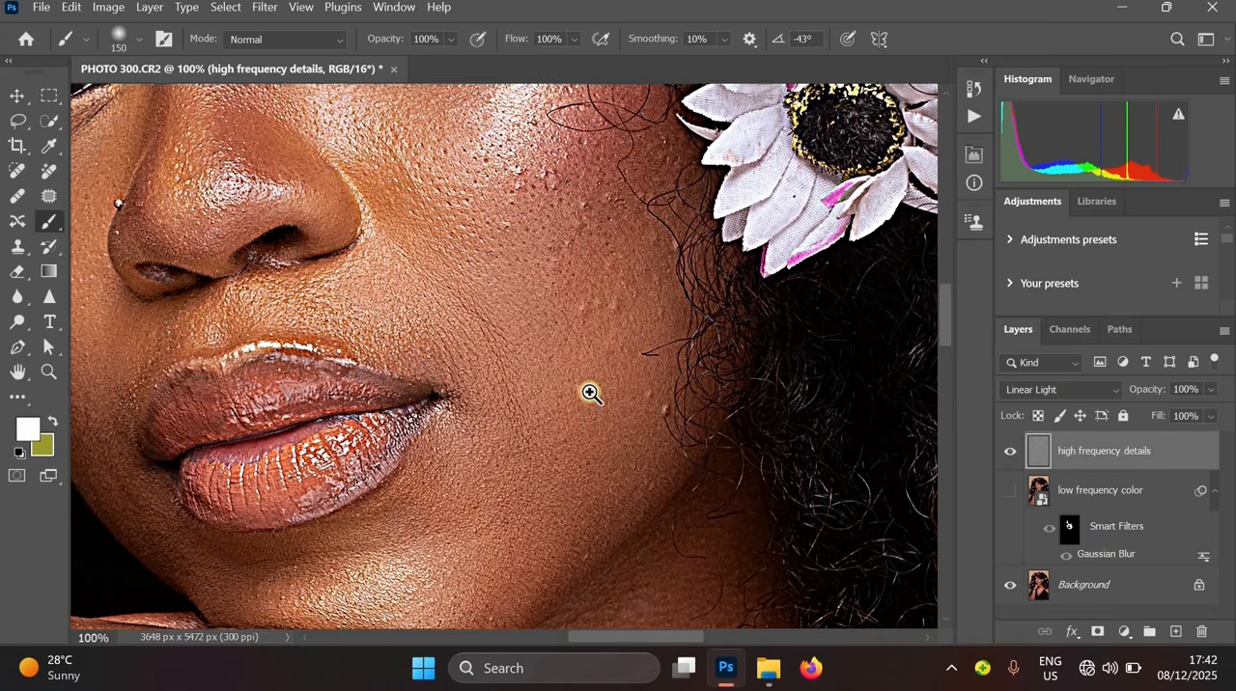
{"action": "left_click_drag", "start_coordinate": [596, 280], "coordinate": [578, 390]}
{"action": "left_click", "coordinate": [577, 389], "text": "ctrl"}
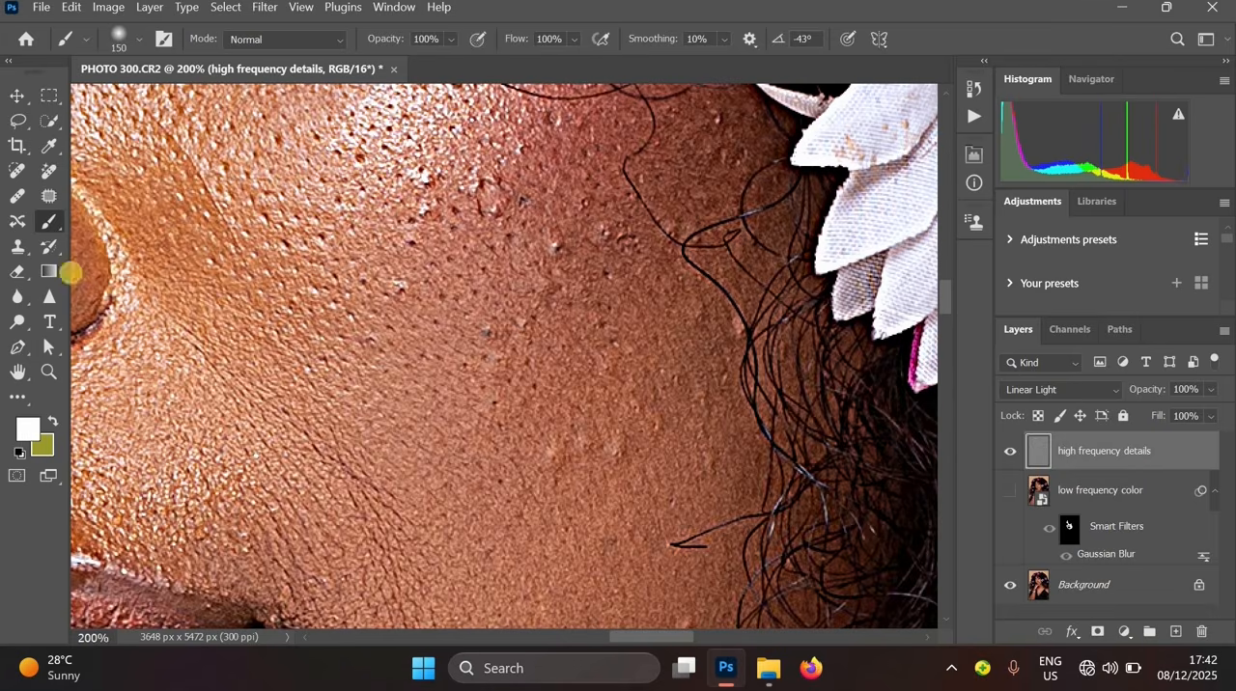
- Remove blemishes on the cheek of the high frequency details layer with a 35 px Spot Healing Brush
{"action": "left_click", "coordinate": [17, 172]}
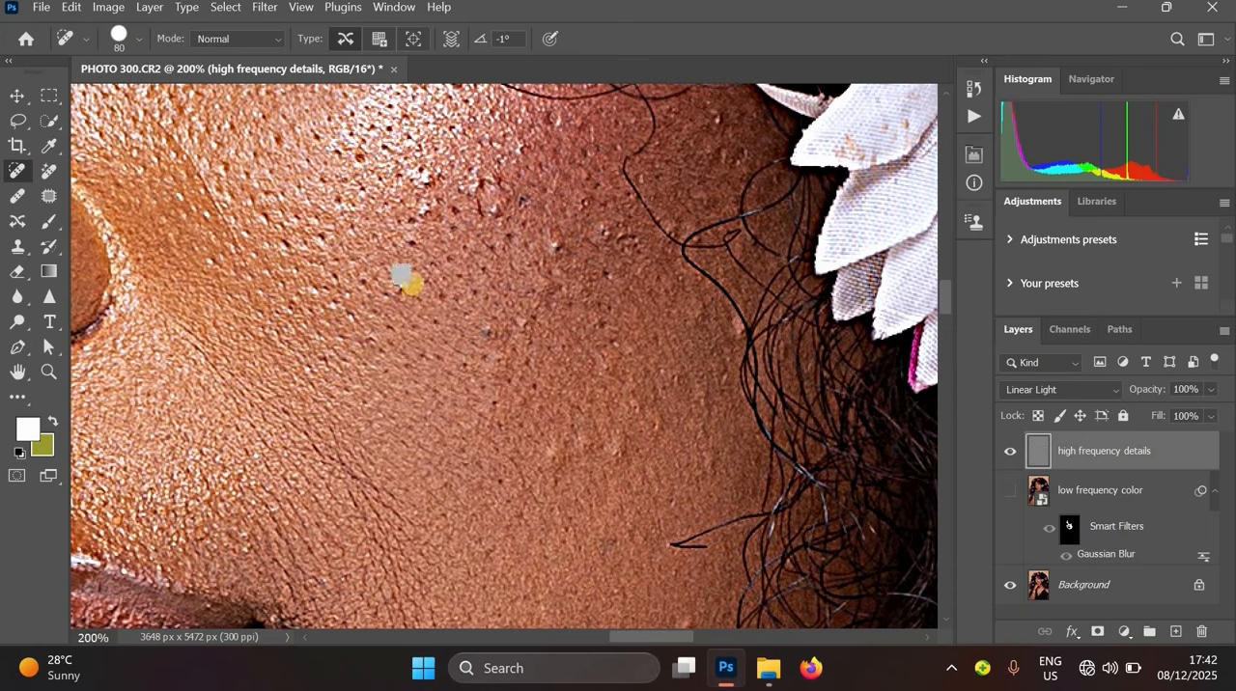
{"action": "key", "text": "bracketleft"}
{"action": "key", "text": "bracketleft"}
{"action": "left_click", "coordinate": [404, 292]}
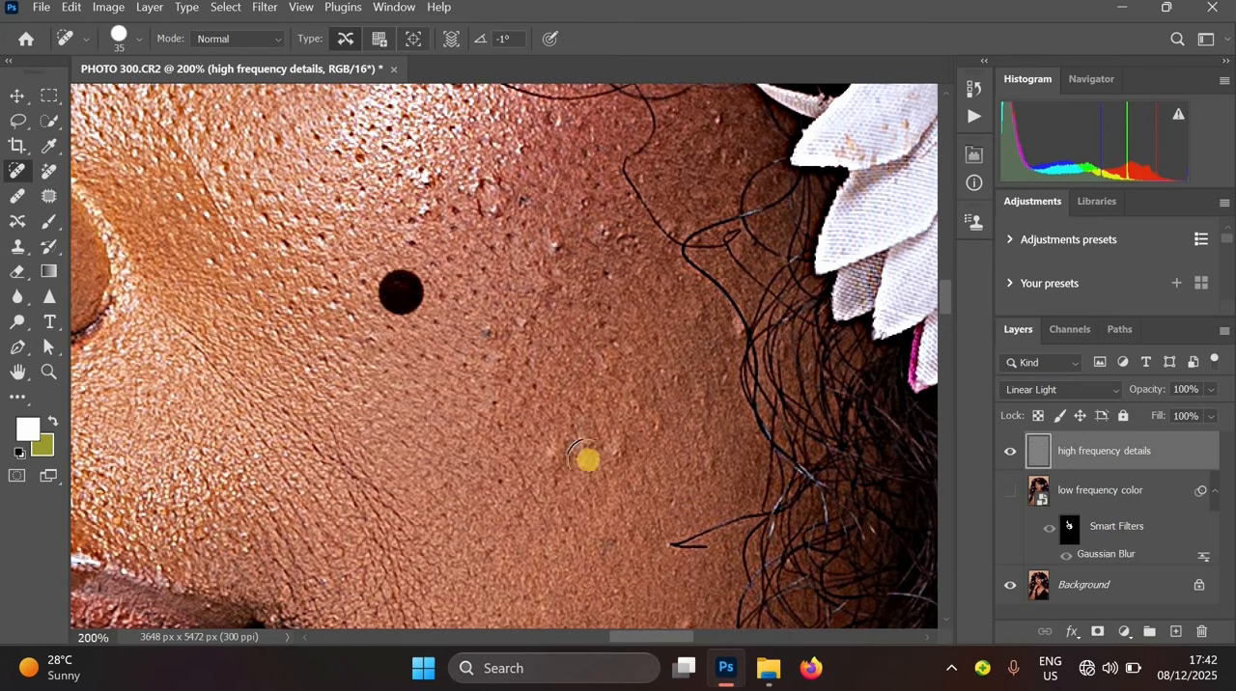
{"action": "left_click", "coordinate": [552, 452]}
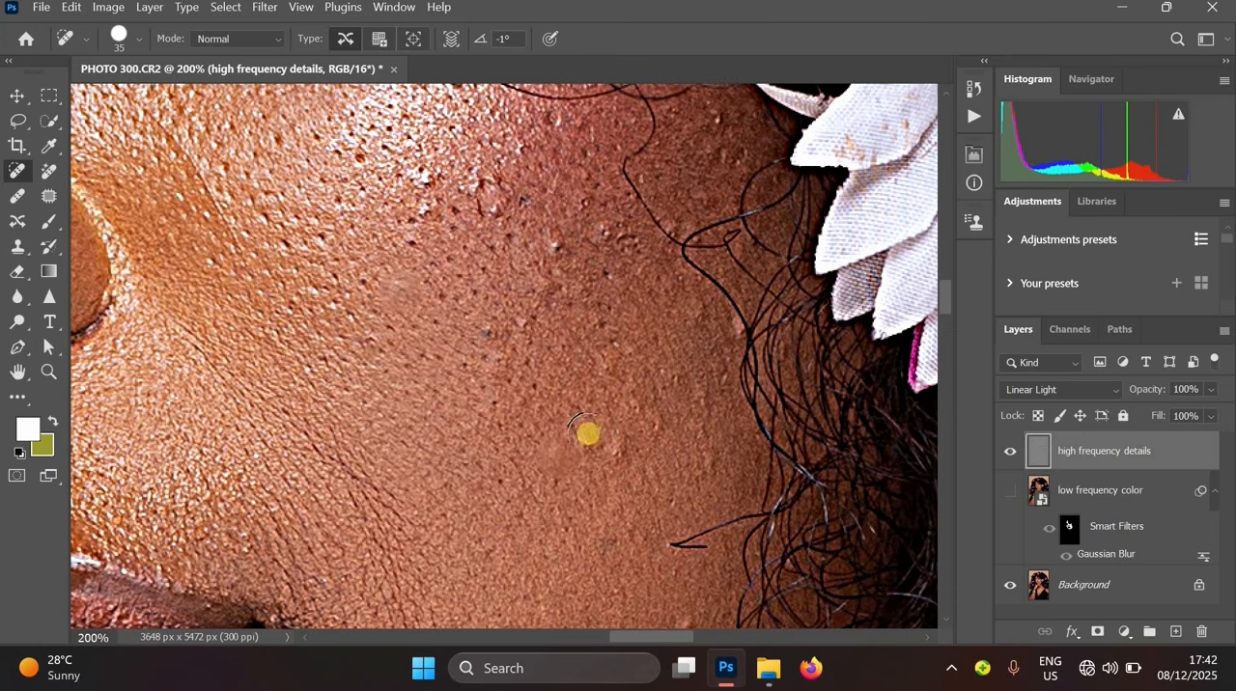
{"action": "left_click", "coordinate": [587, 434]}
{"action": "left_click", "coordinate": [557, 261]}
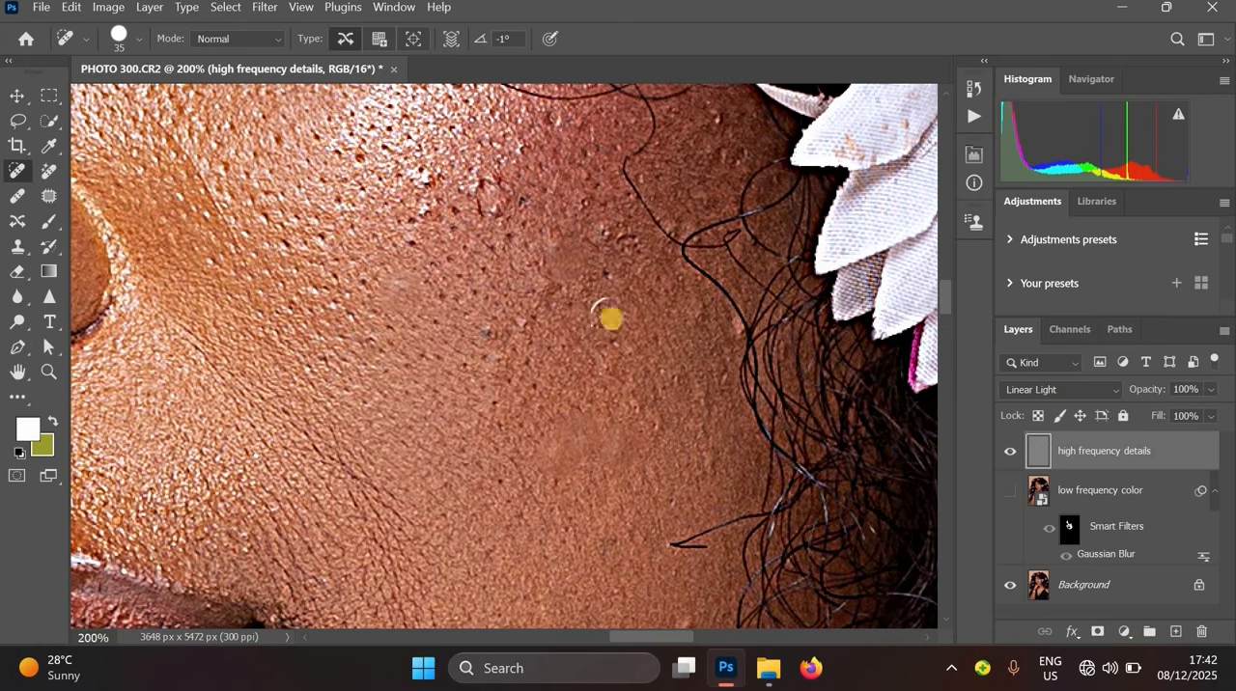
{"action": "left_click", "coordinate": [545, 287]}
{"action": "left_click", "coordinate": [428, 186]}
{"action": "left_click", "coordinate": [428, 218]}
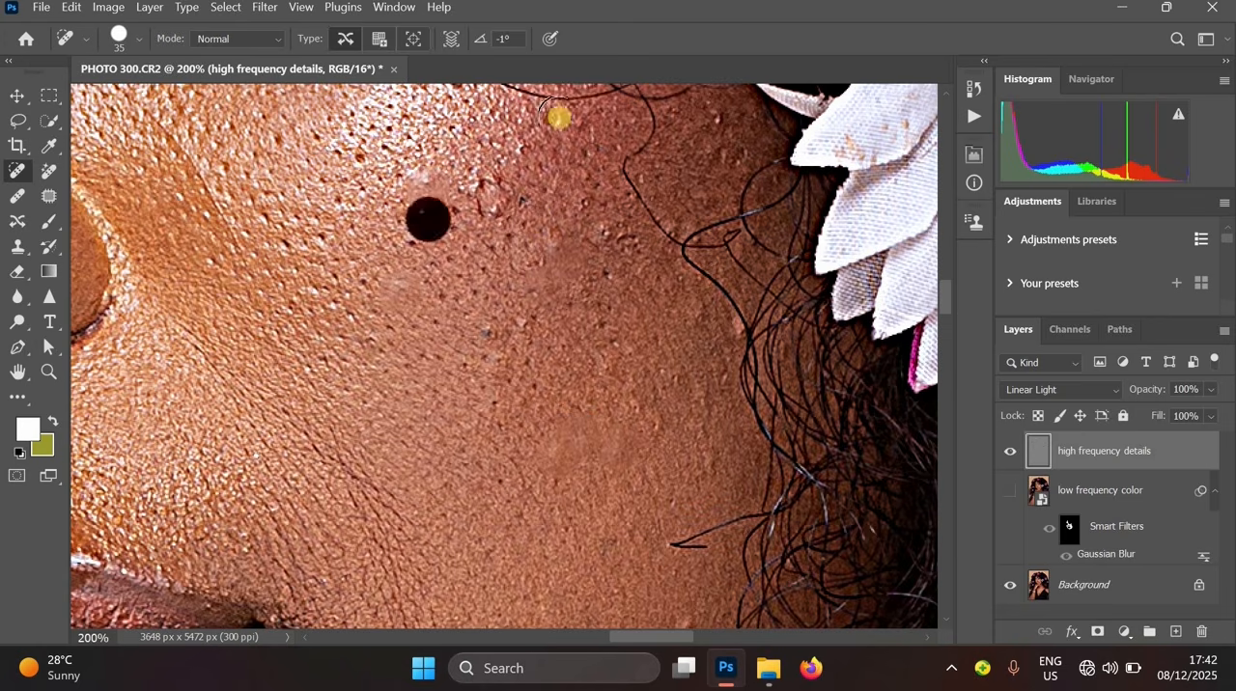
- Heal more blemishes on the lower cheek near the hairline with the Spot Healing Brush
{"action": "left_click", "coordinate": [702, 317]}
{"action": "left_click", "coordinate": [652, 389], "text": "alt"}
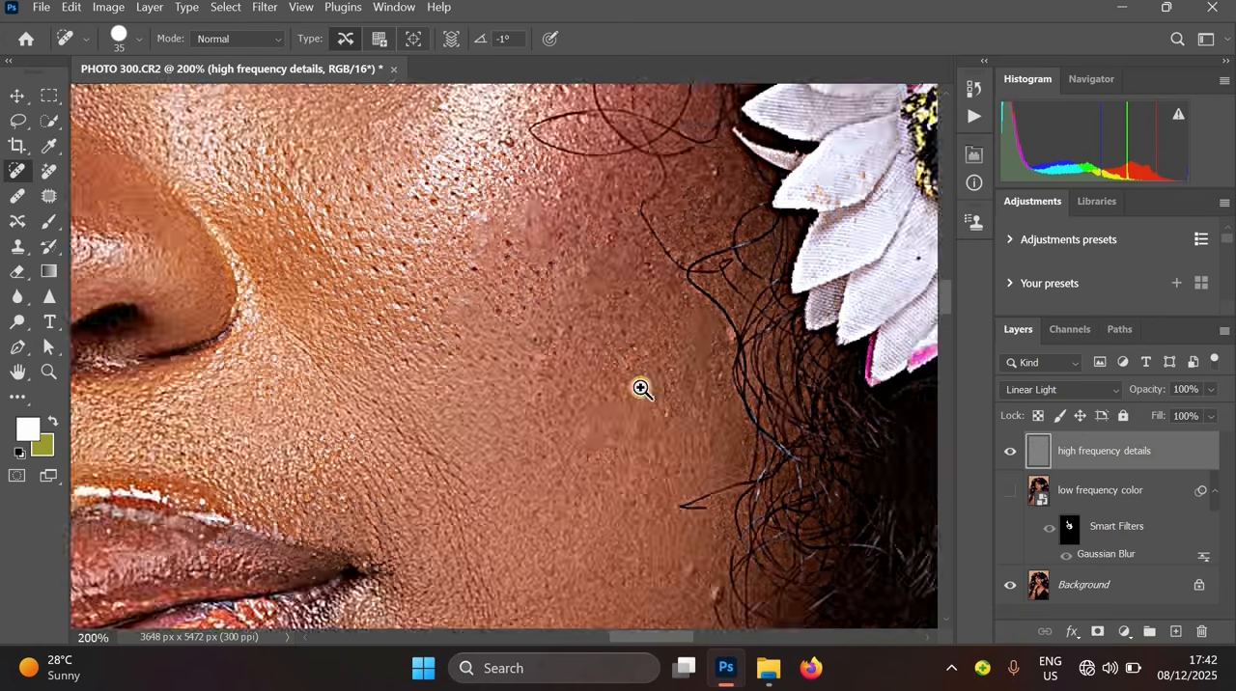
{"action": "left_click", "coordinate": [568, 358], "text": "ctrl"}
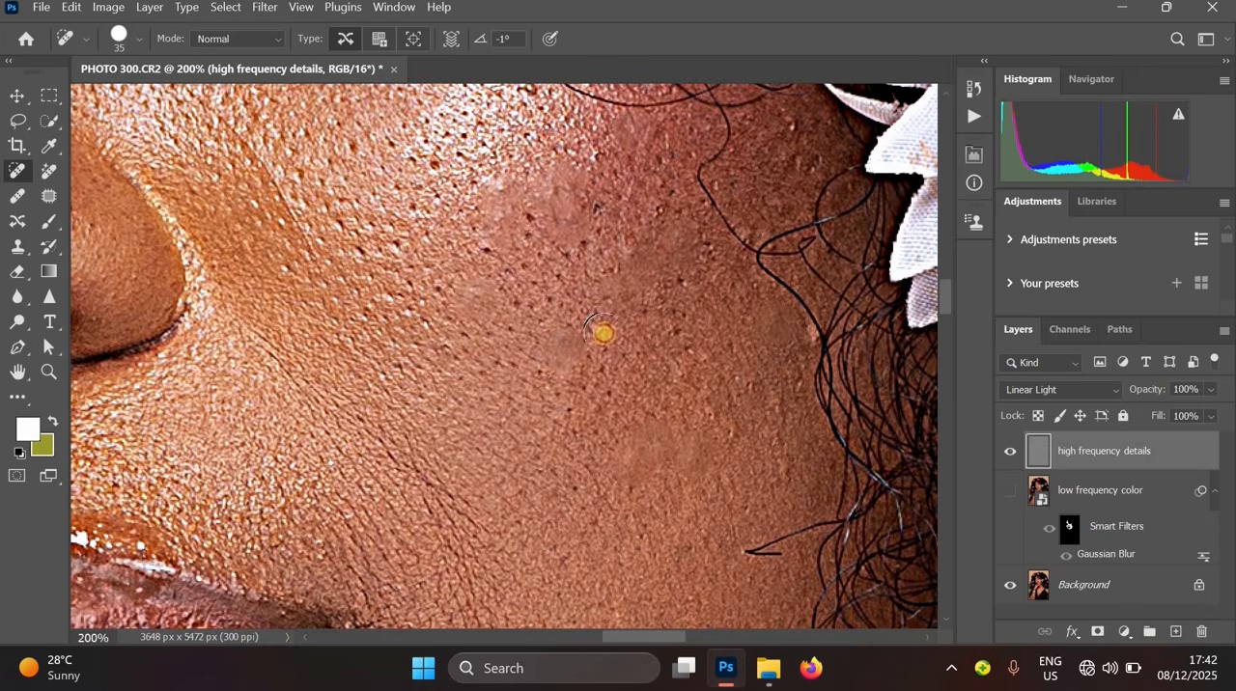
{"action": "left_click", "coordinate": [648, 474]}
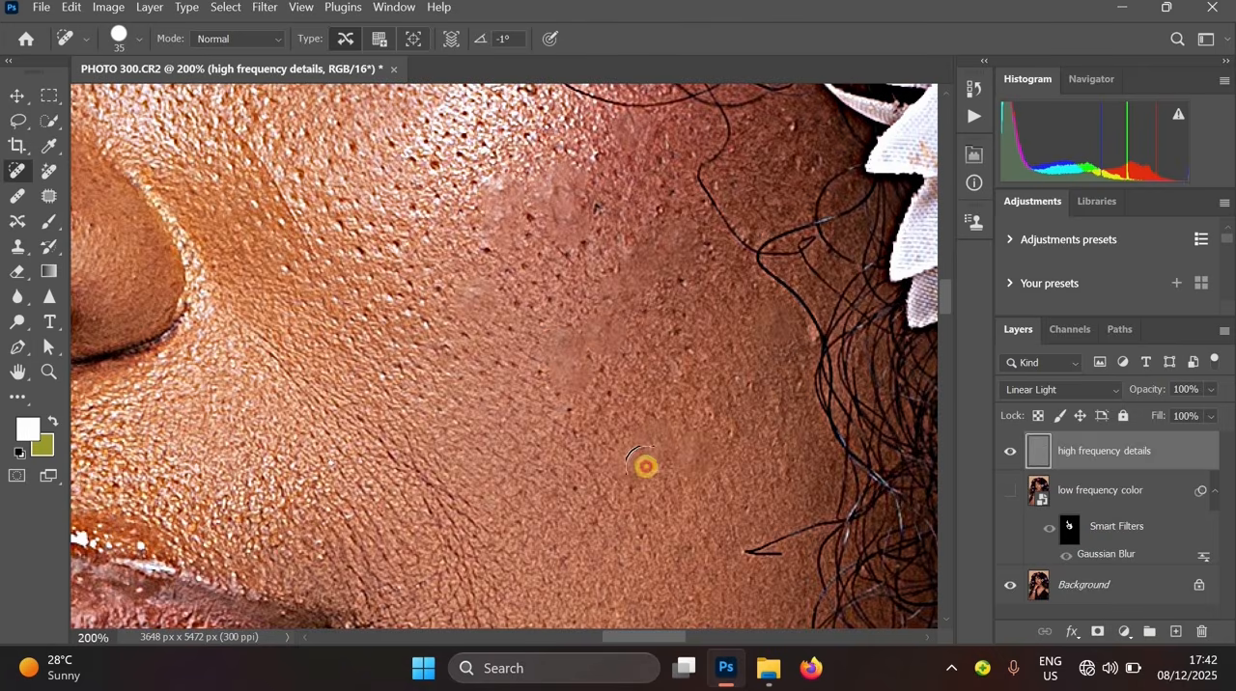
{"action": "left_click", "coordinate": [778, 416], "text": "alt"}
{"action": "left_click", "coordinate": [767, 461], "text": "alt"}
- Heal a blemish on the forehead below the hairline
{"action": "left_click_drag", "start_coordinate": [708, 537], "coordinate": [777, 593]}
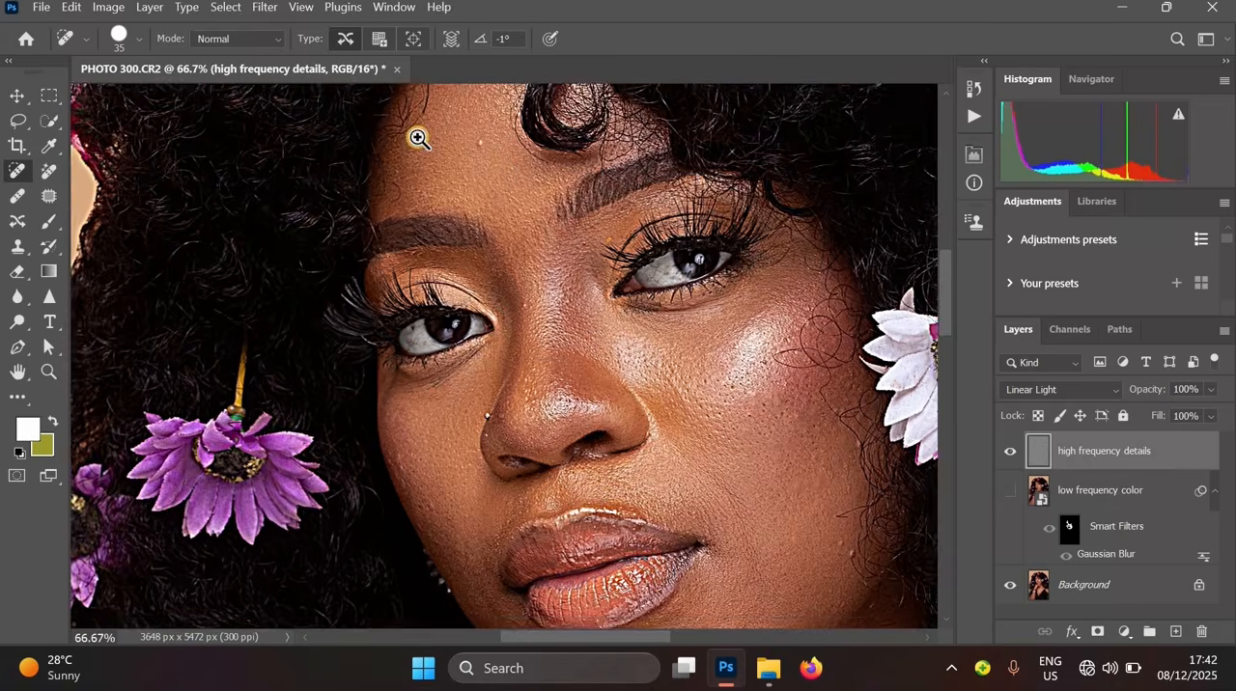
{"action": "key", "text": "ctrl+plus"}
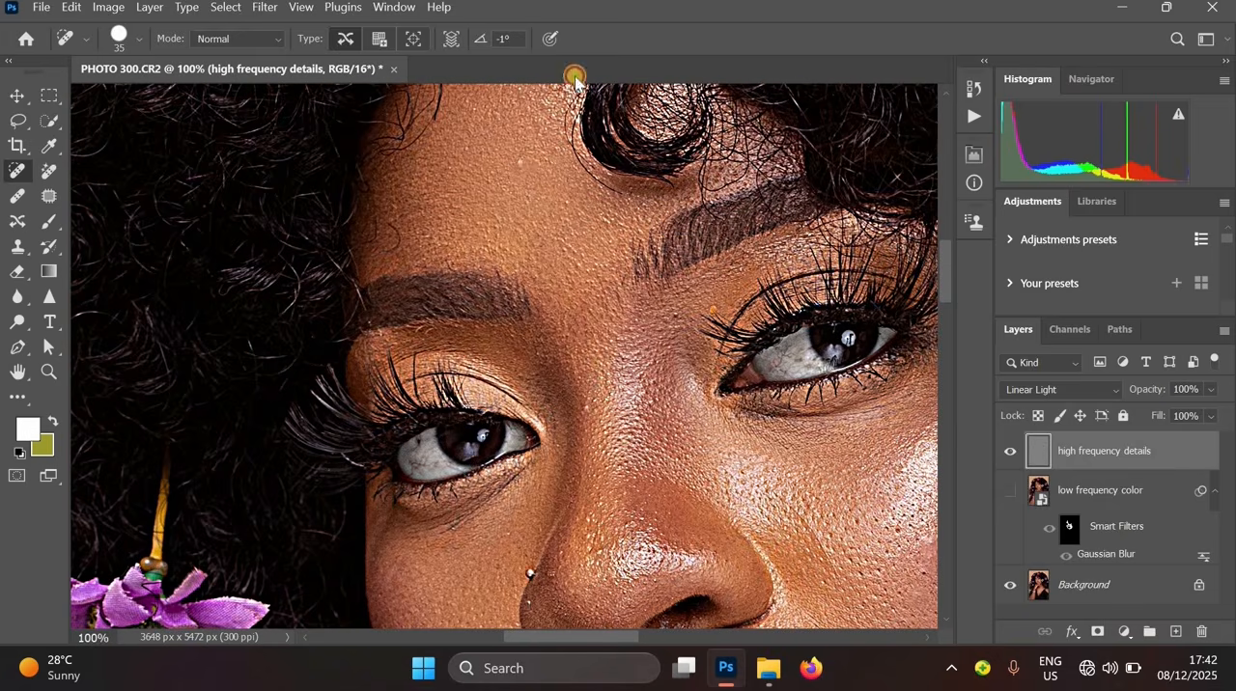
{"action": "left_click", "coordinate": [545, 113]}
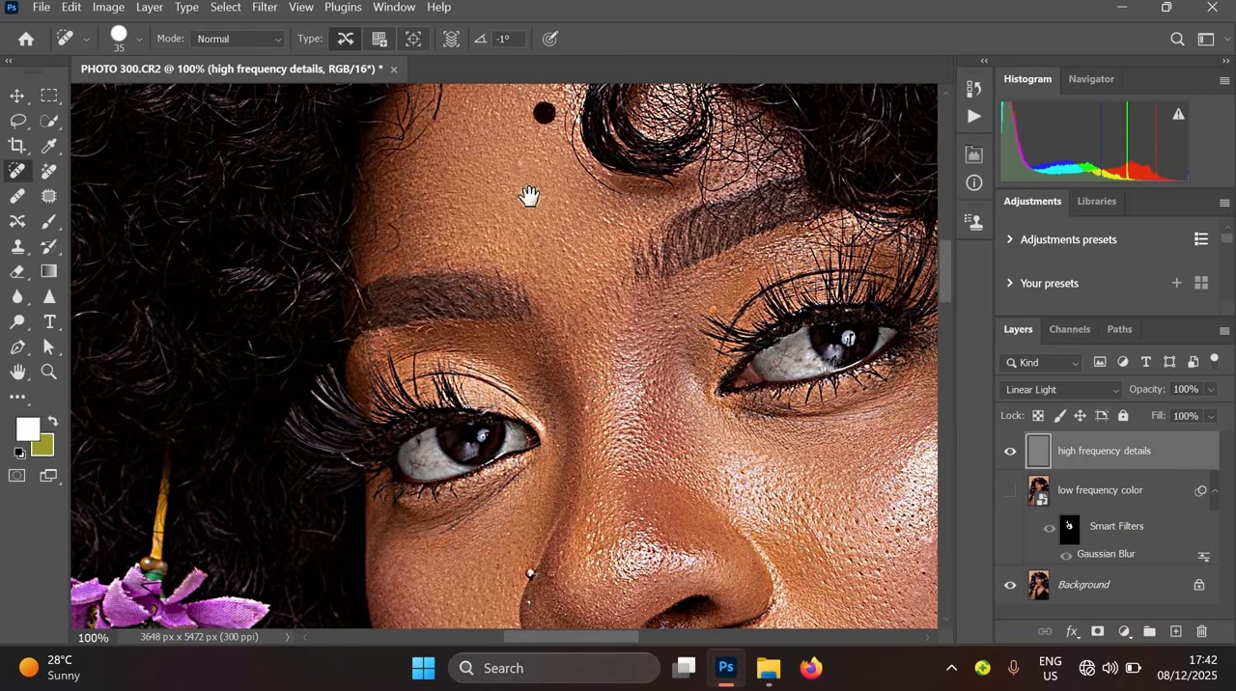
- Show the low frequency color layer again and review the whole face
{"action": "left_click", "coordinate": [1008, 503]}
{"action": "key", "text": "ctrl+minus"}
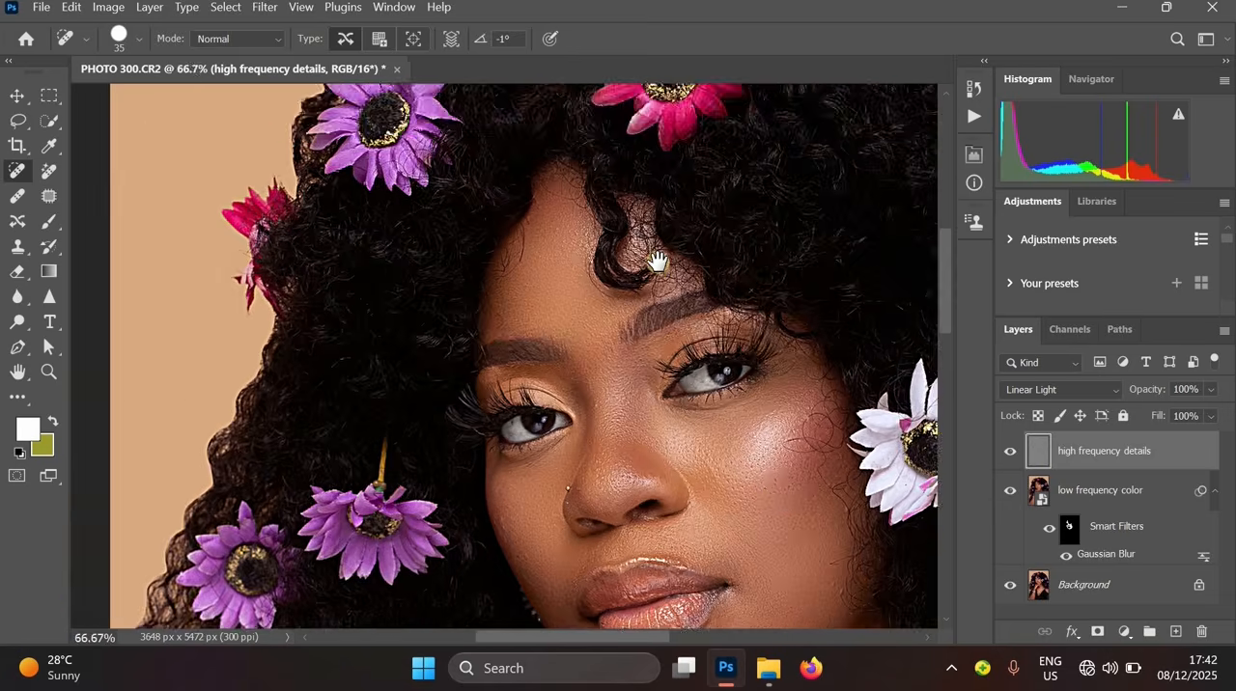
{"action": "key", "text": "ctrl+minus"}
{"action": "left_click", "coordinate": [665, 477], "text": "ctrl"}
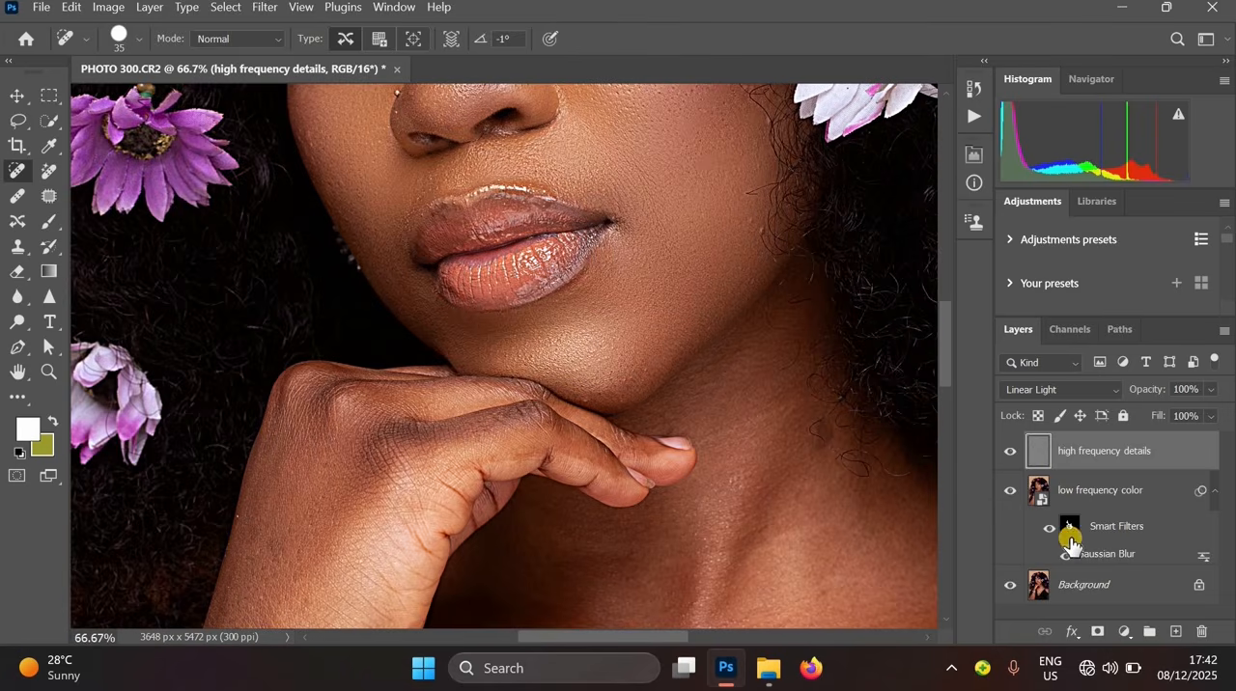
- Select the Gaussian Blur filter mask and paint white over the hand with a 125 px soft brush
{"action": "left_click", "coordinate": [1069, 529]}
{"action": "scroll", "coordinate": [732, 345], "scroll_direction": "down", "scroll_amount": 5}
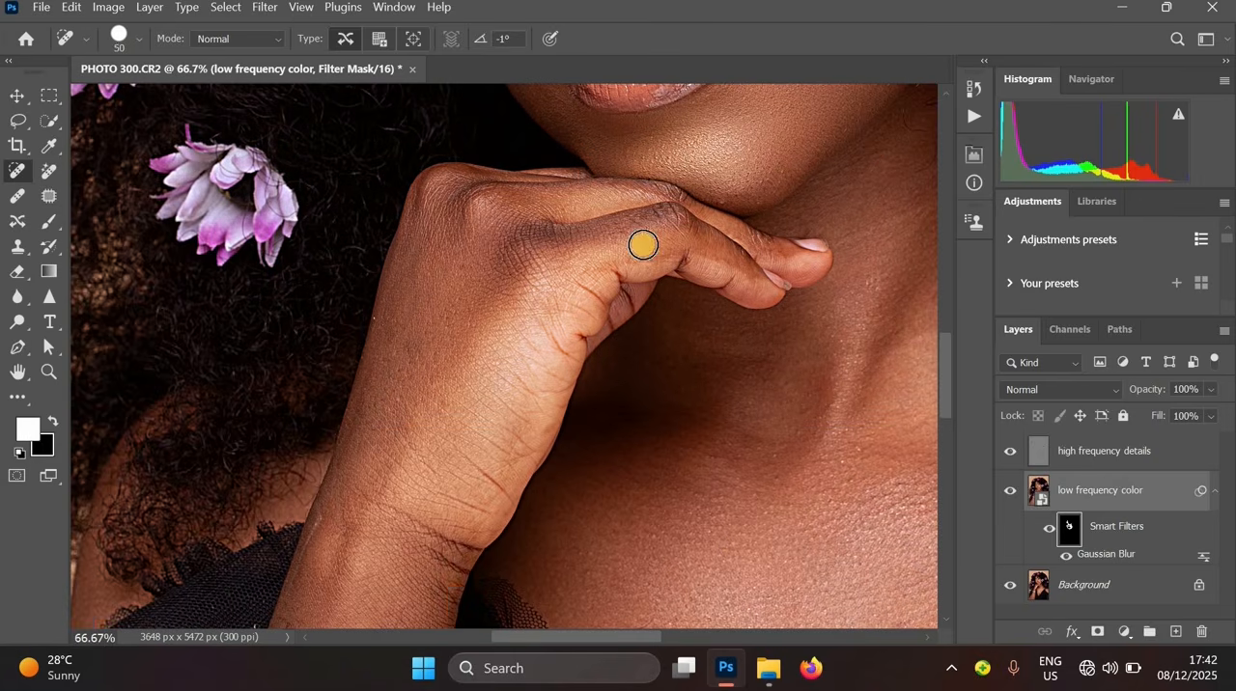
{"action": "key", "text": "bracketright"}
{"action": "key", "text": "bracketright"}
{"action": "key", "text": "bracketright"}
{"action": "key", "text": "bracketright"}
{"action": "key", "text": "bracketright"}
{"action": "key", "text": "bracketright"}
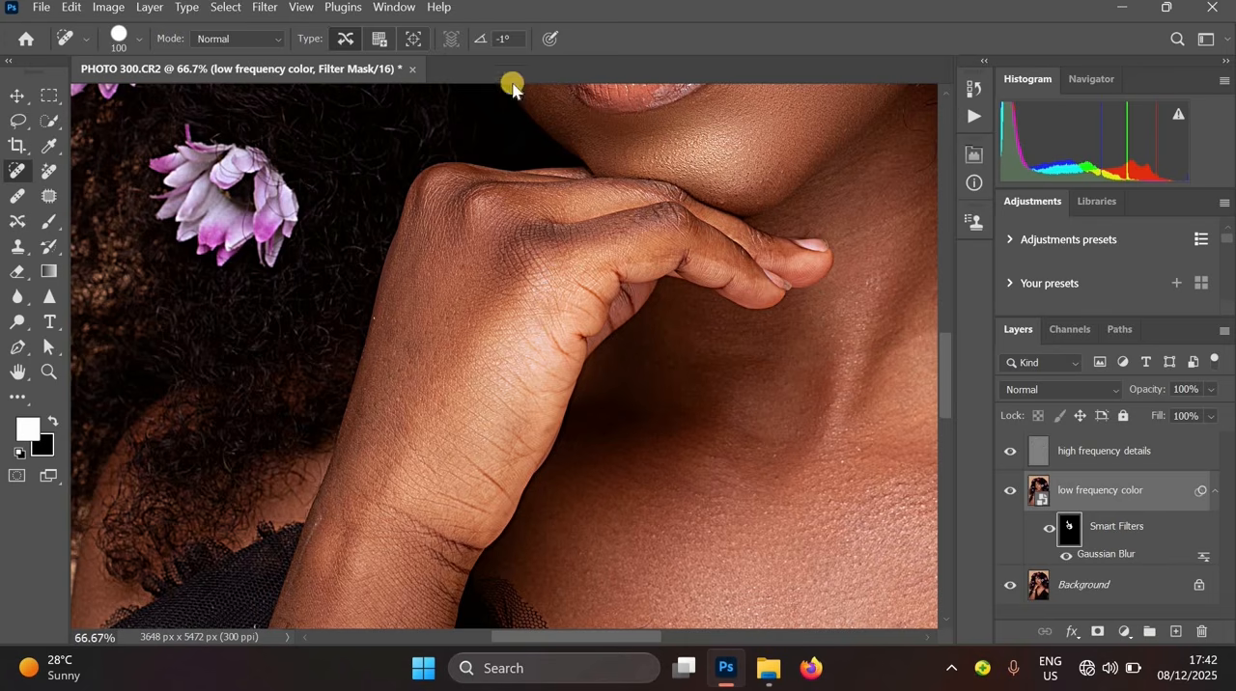
{"action": "left_click", "coordinate": [51, 225]}
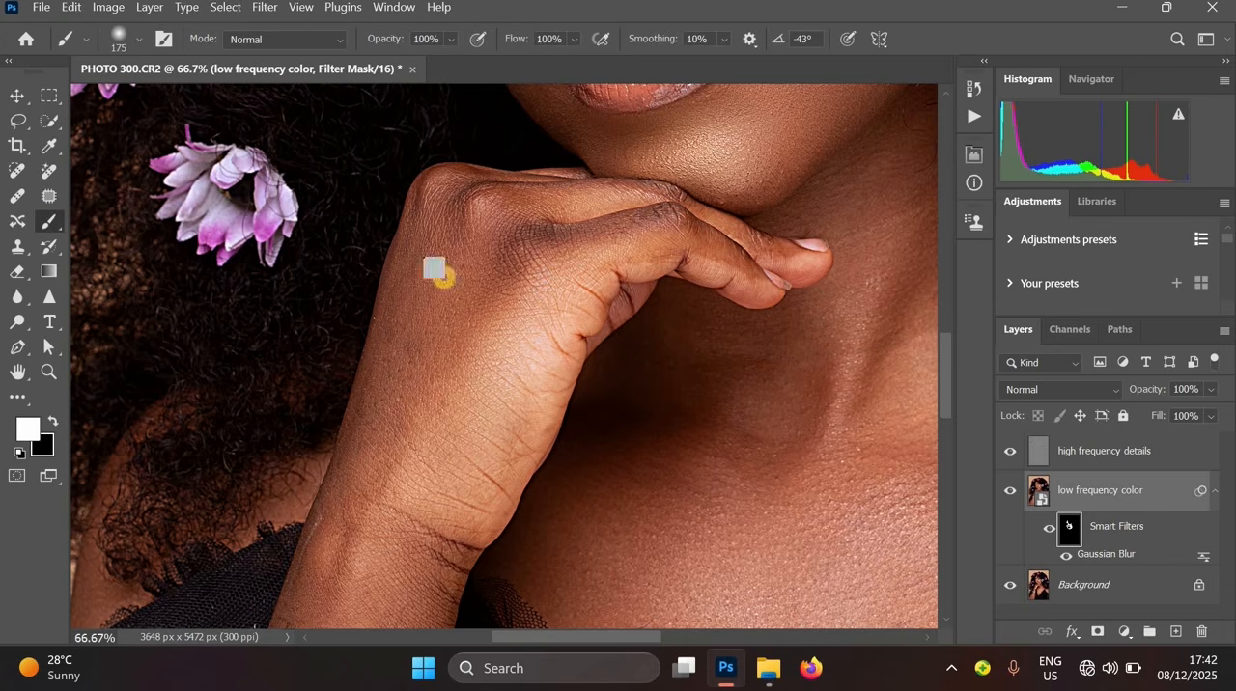
{"action": "key", "text": "bracketleft"}
{"action": "key", "text": "bracketleft"}
{"action": "key", "text": "bracketleft"}
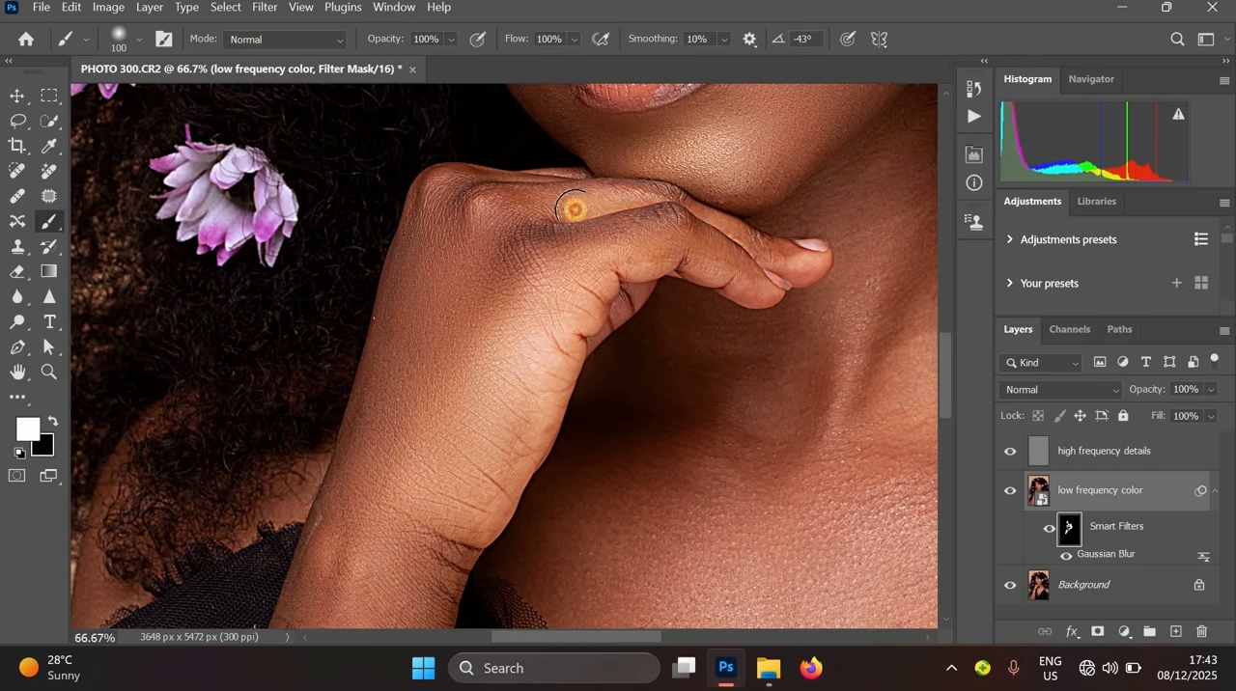
{"action": "key", "text": "bracketright"}
{"action": "key", "text": "space"}
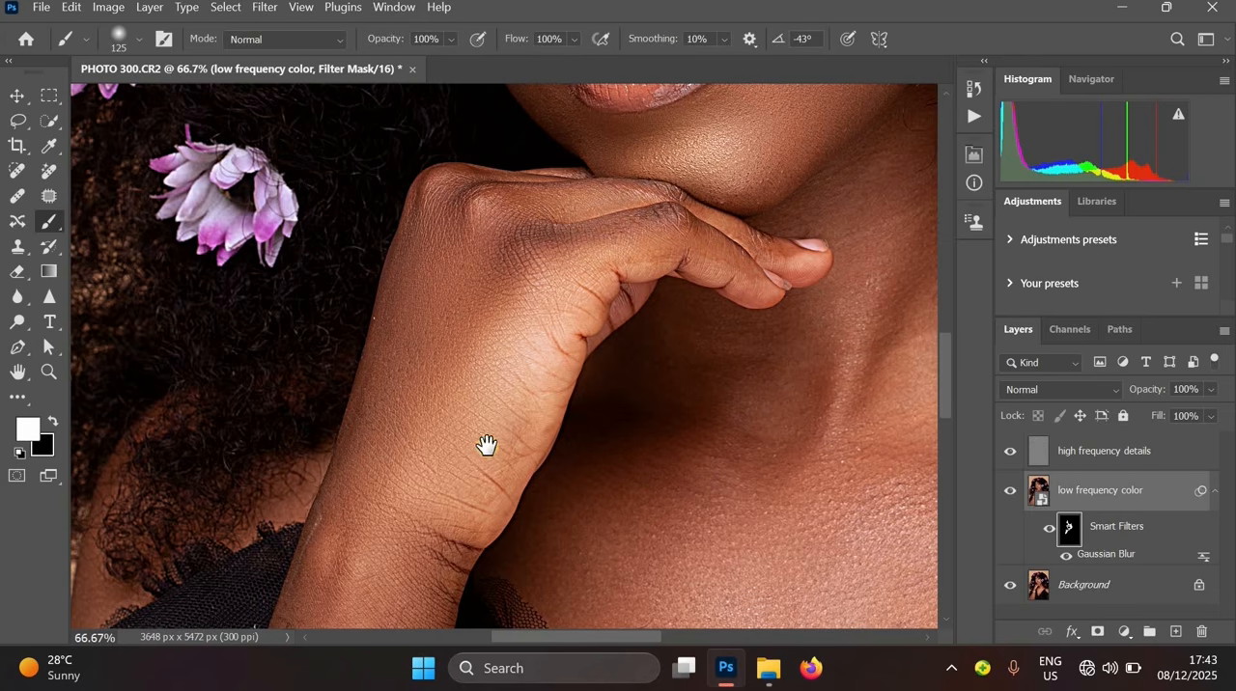
{"action": "left_click", "coordinate": [435, 548], "text": "alt"}
{"action": "left_click_drag", "start_coordinate": [435, 548], "coordinate": [603, 251]}
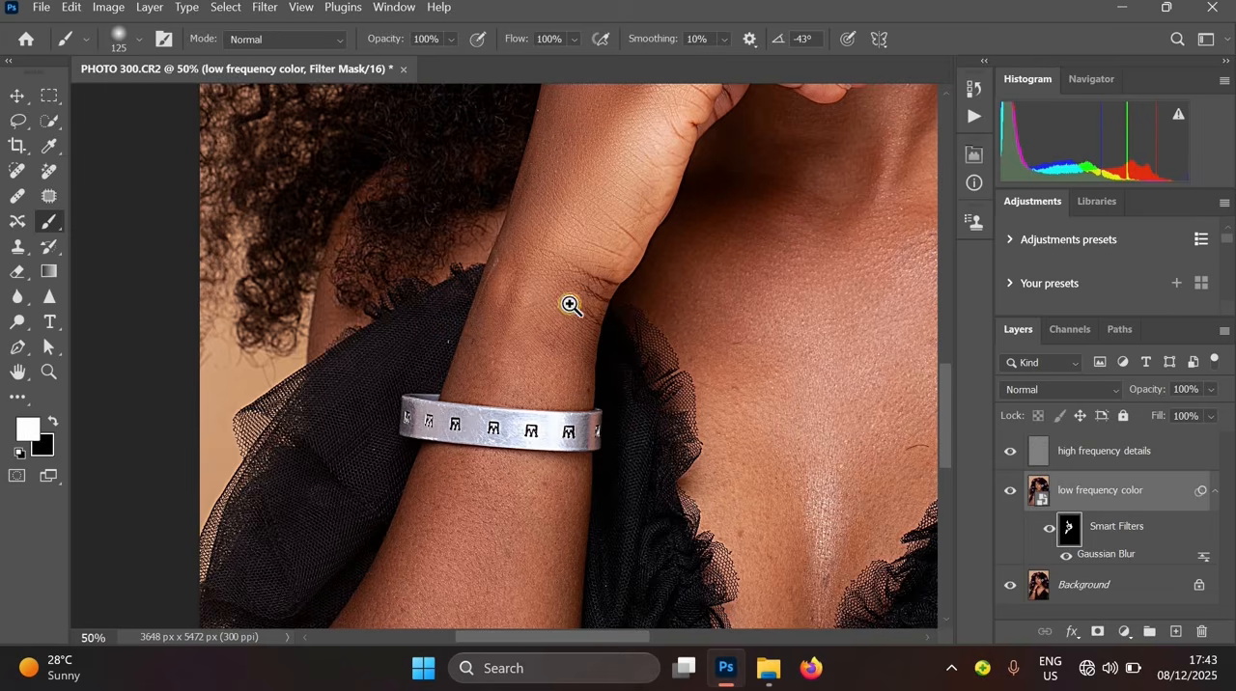
{"action": "left_click", "coordinate": [531, 327], "text": "ctrl"}
- Paint white on the filter mask over the forearm and upper arm, enlarging the brush to 250 px
{"action": "key", "text": "bracketright"}
{"action": "key", "text": "bracketright"}
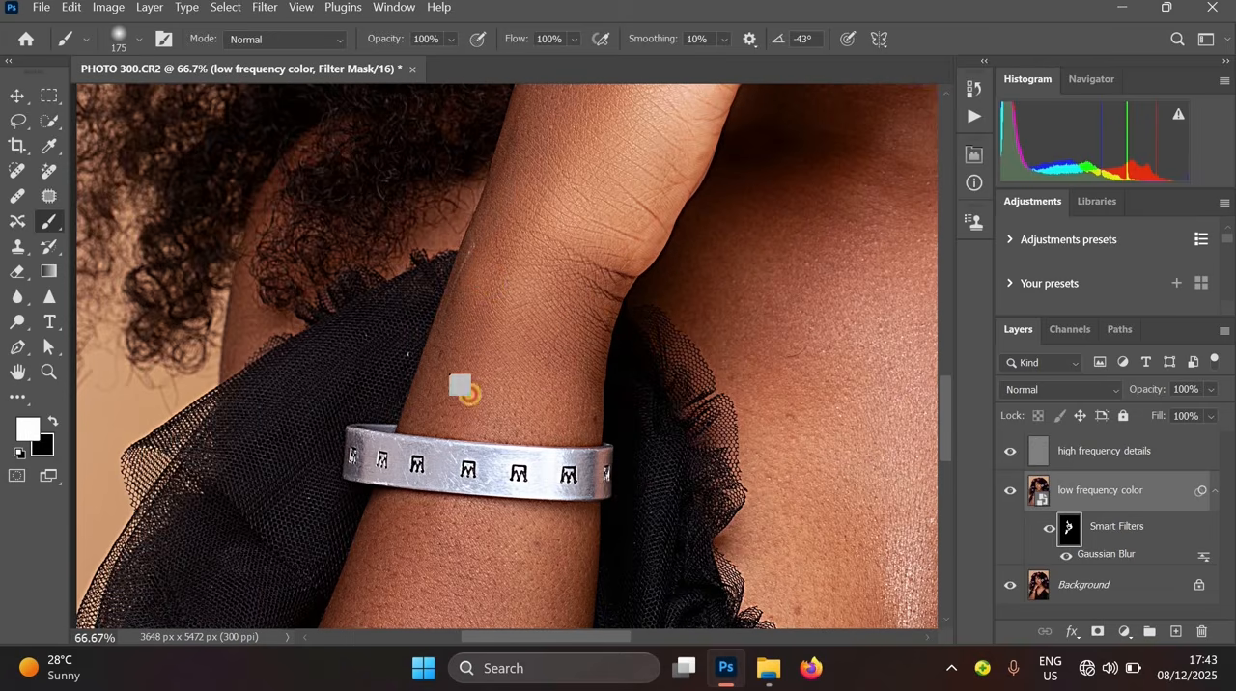
{"action": "left_click", "coordinate": [579, 275], "text": "alt"}
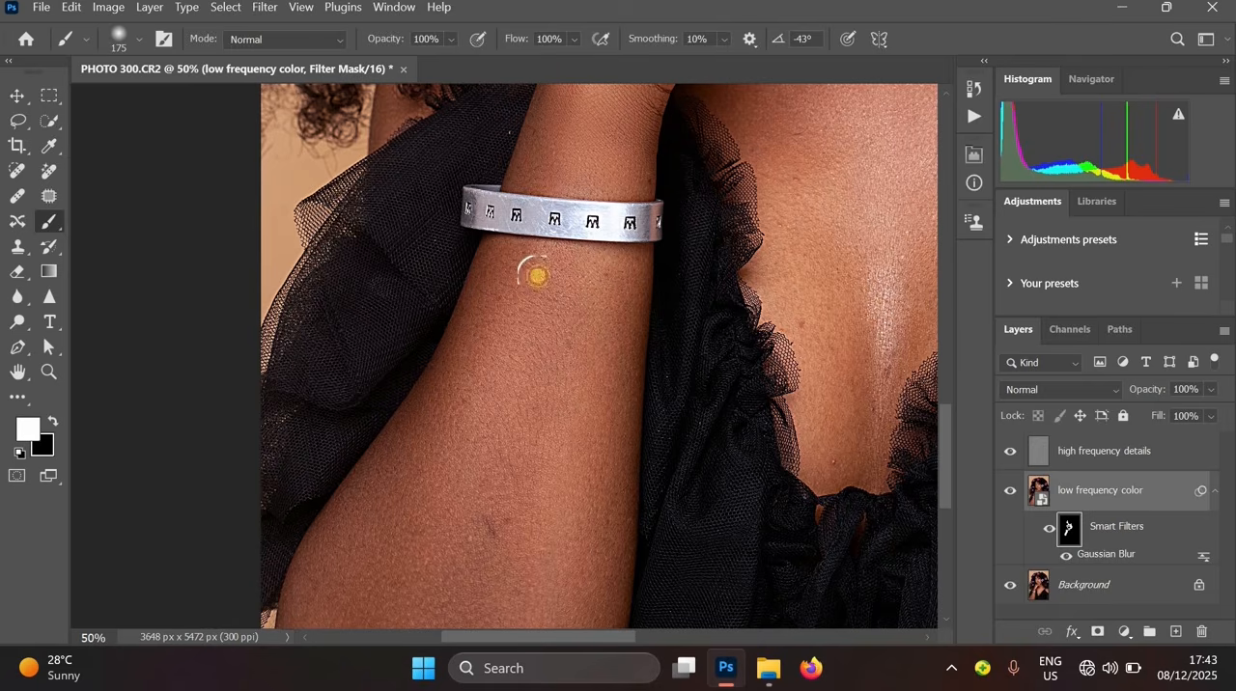
{"action": "key", "text": "bracketright"}
{"action": "key", "text": "bracketright"}
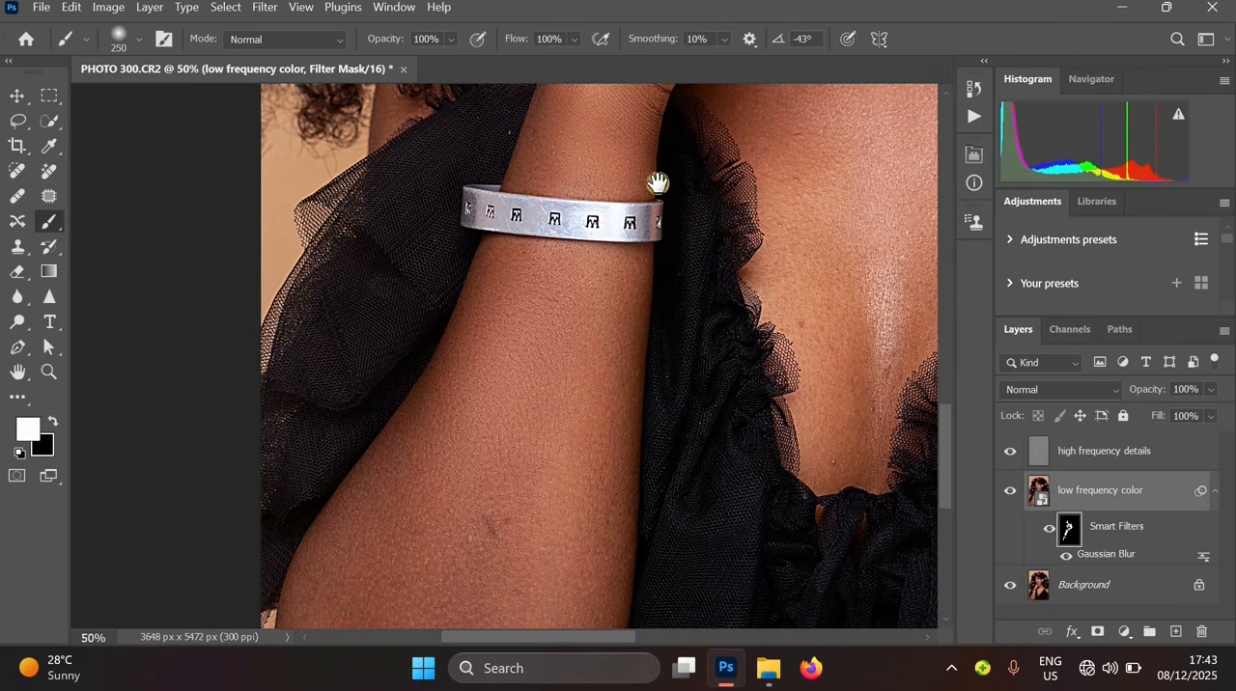
{"action": "left_click_drag", "start_coordinate": [657, 183], "coordinate": [585, 254]}
{"action": "left_click_drag", "start_coordinate": [496, 222], "coordinate": [398, 412]}
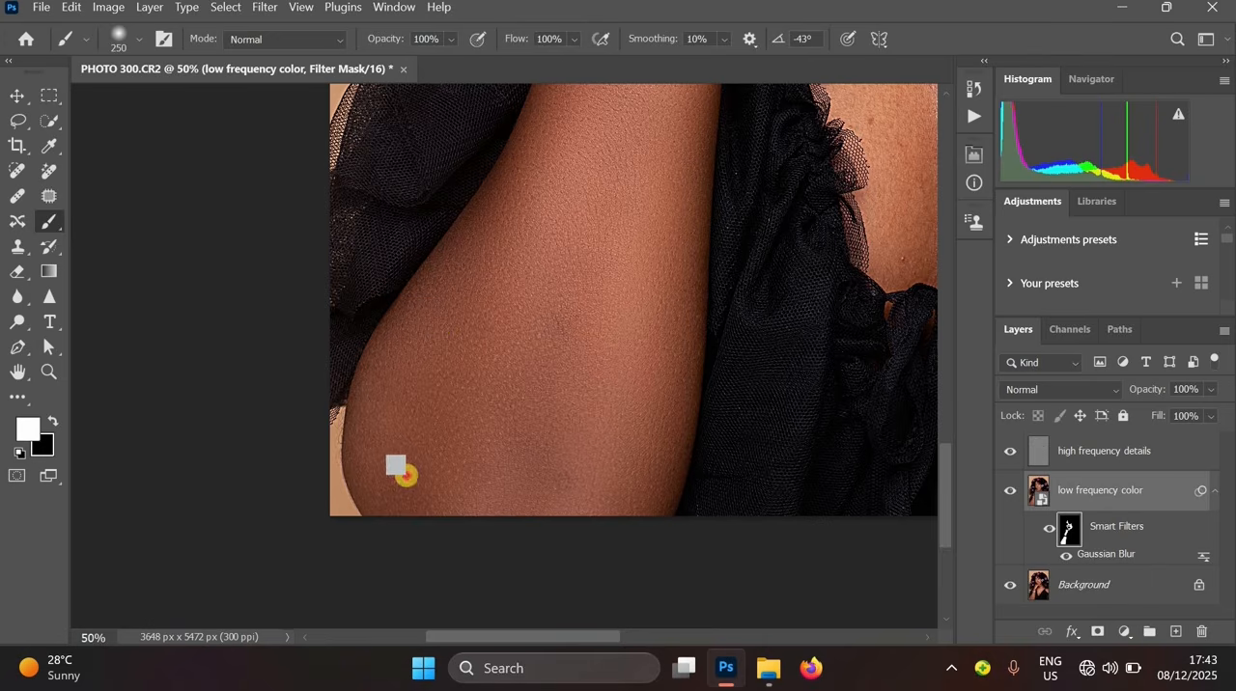
- Paint the Gaussian Blur filter mask over the neck and throat, using white to reveal blur and black to hide it
{"action": "key", "text": "x"}
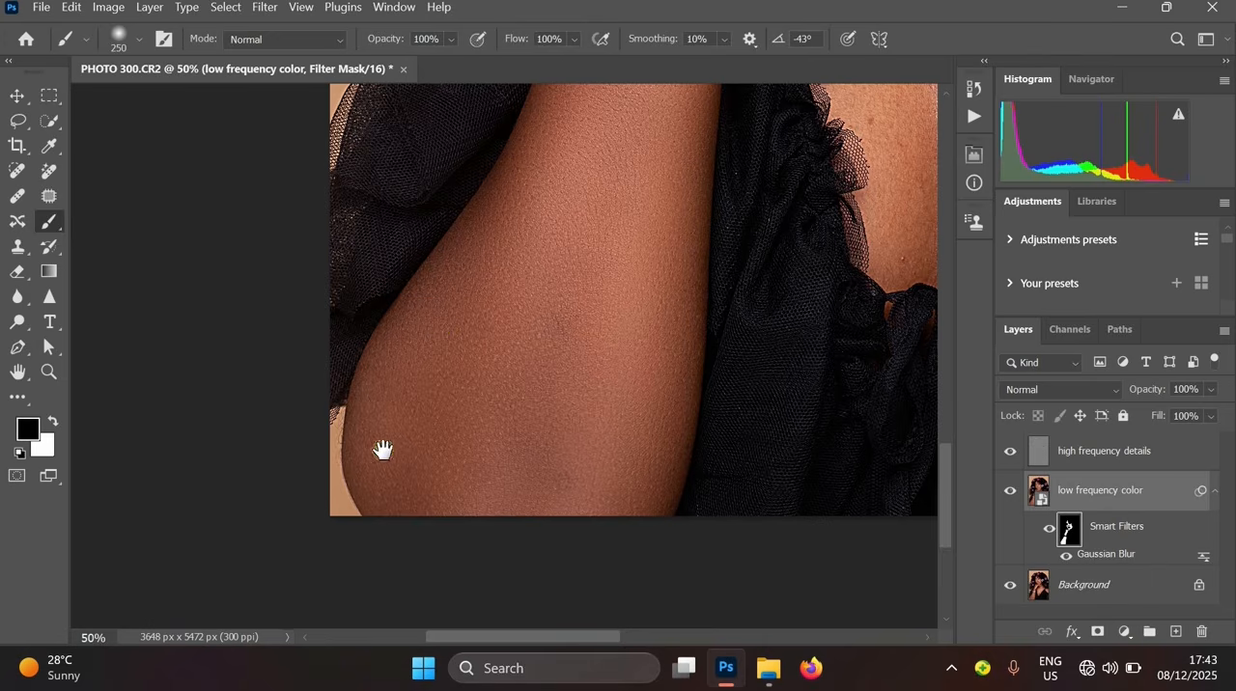
{"action": "left_click_drag", "start_coordinate": [383, 450], "coordinate": [366, 459]}
{"action": "left_click", "coordinate": [546, 209], "text": "alt"}
{"action": "left_click_drag", "start_coordinate": [547, 210], "coordinate": [477, 376]}
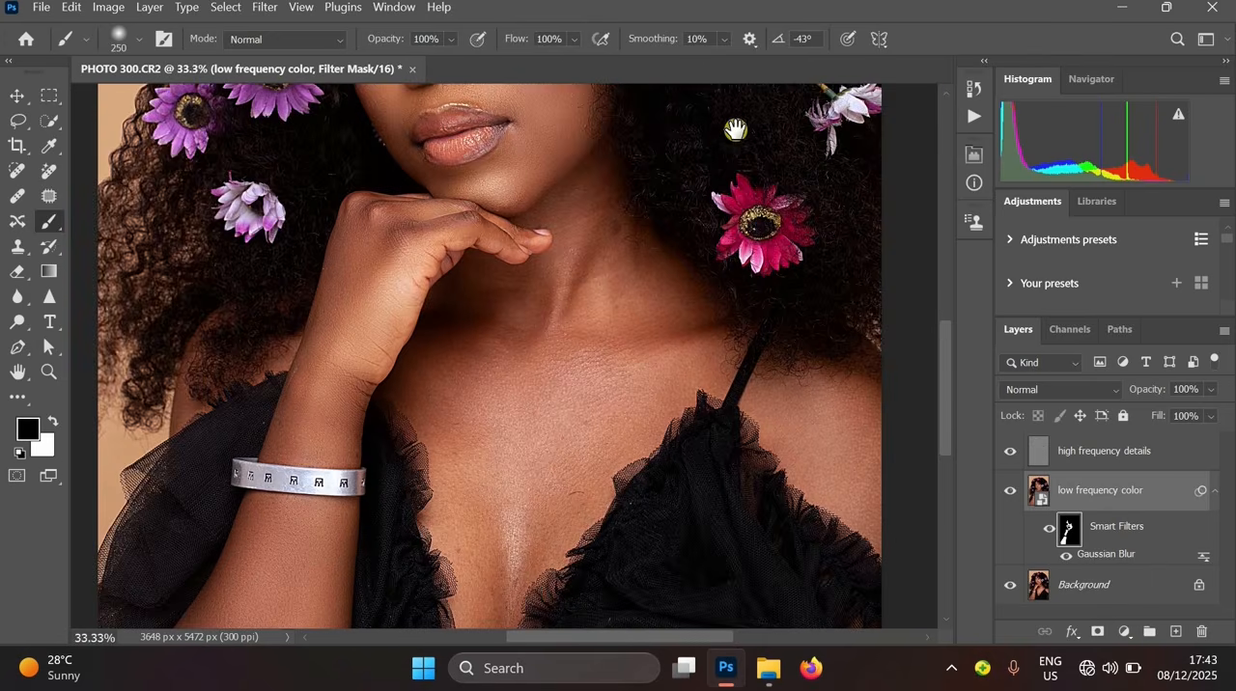
{"action": "key", "text": "ctrl+plus"}
{"action": "key", "text": "ctrl+plus"}
{"action": "left_click_drag", "start_coordinate": [646, 212], "coordinate": [569, 406]}
{"action": "key", "text": "x"}
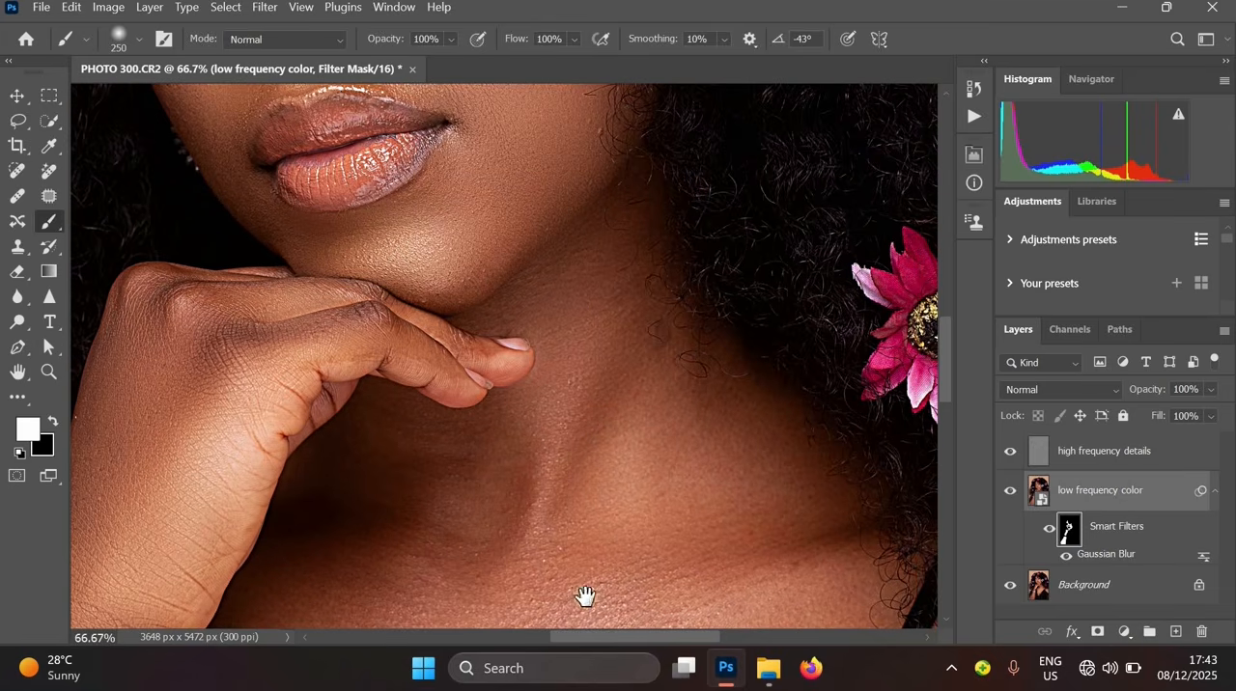
{"action": "left_click_drag", "start_coordinate": [561, 576], "coordinate": [607, 328]}
{"action": "left_click_drag", "start_coordinate": [541, 223], "coordinate": [499, 259]}
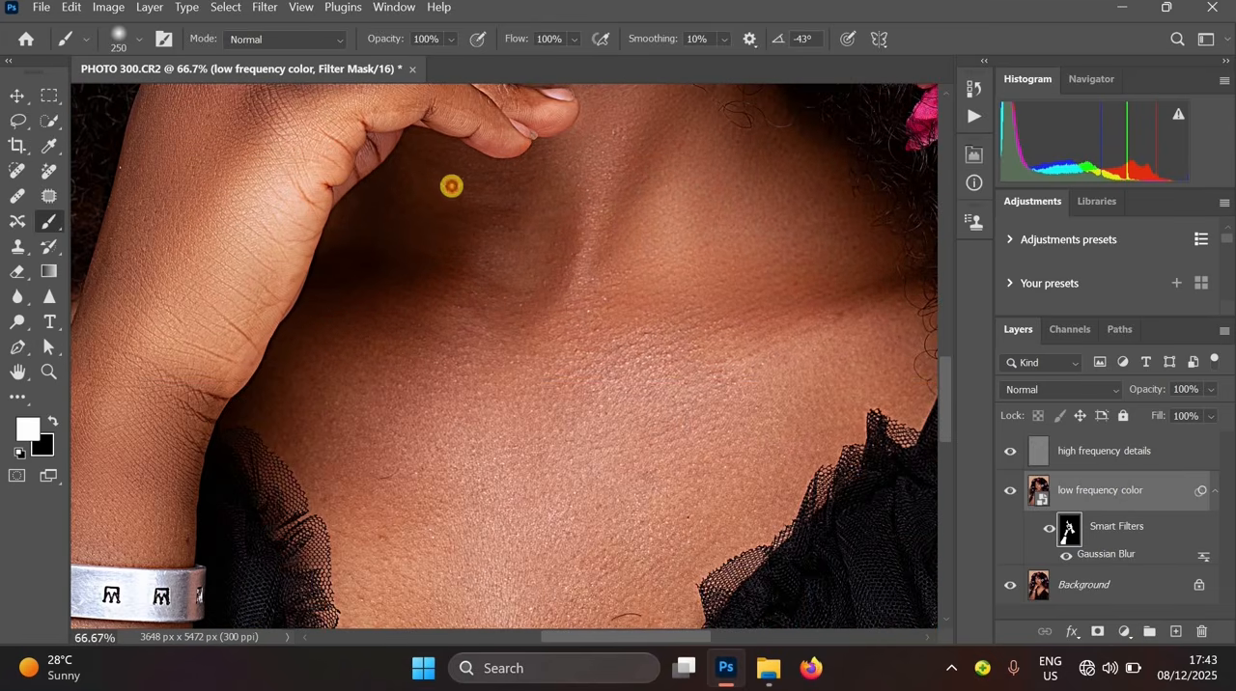
{"action": "key", "text": "x"}
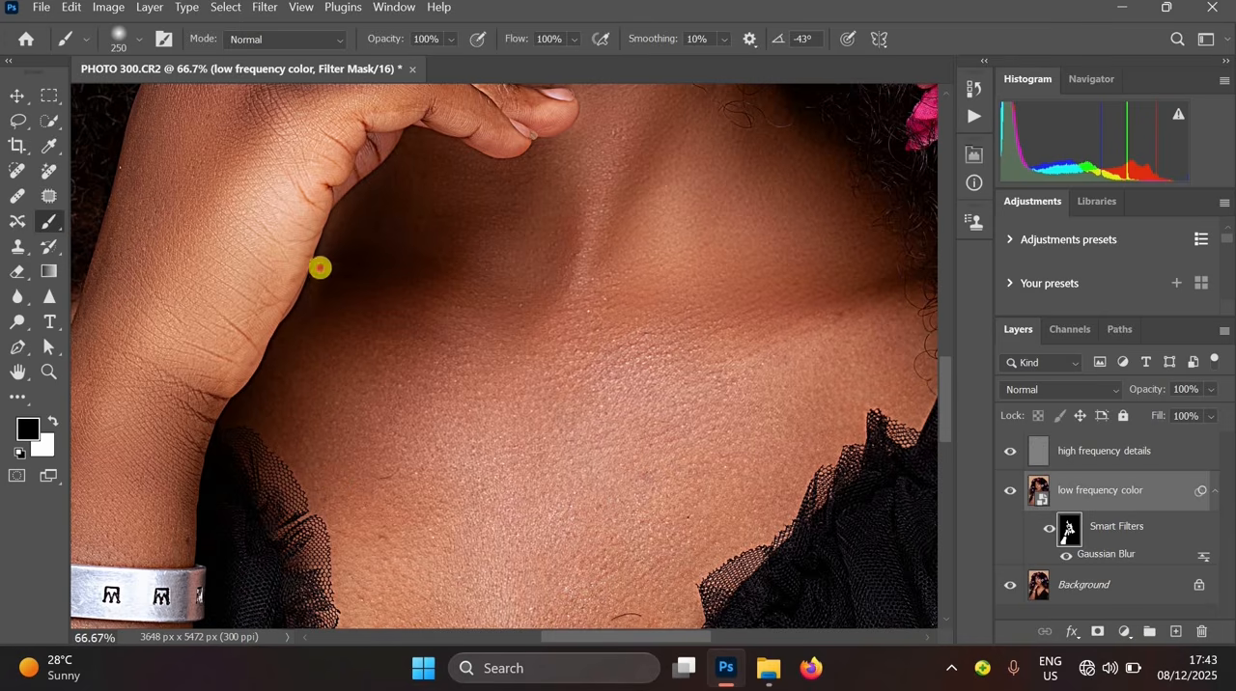
{"action": "left_click_drag", "start_coordinate": [358, 171], "coordinate": [423, 88]}
- Paint white on the filter mask over the shoulder and chin area, shrinking the brush to 125 px
{"action": "scroll", "coordinate": [396, 461], "scroll_direction": "down", "scroll_amount": 3}
{"action": "key", "text": "x"}
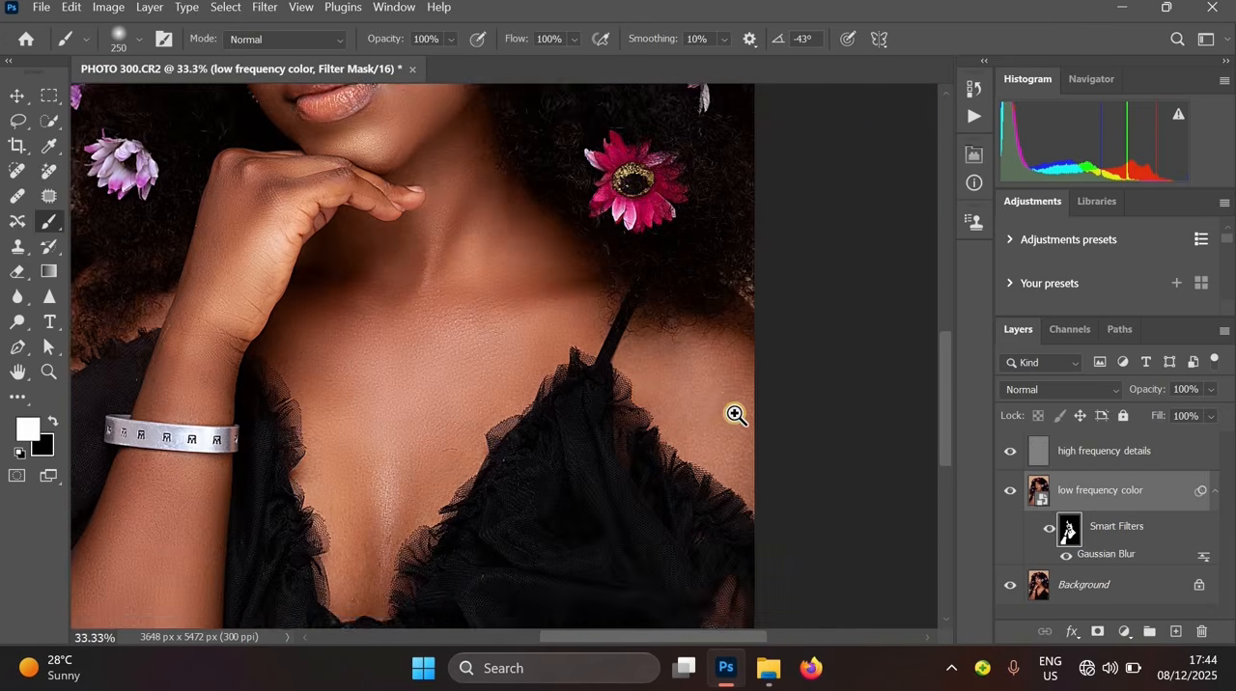
{"action": "left_click", "coordinate": [593, 358]}
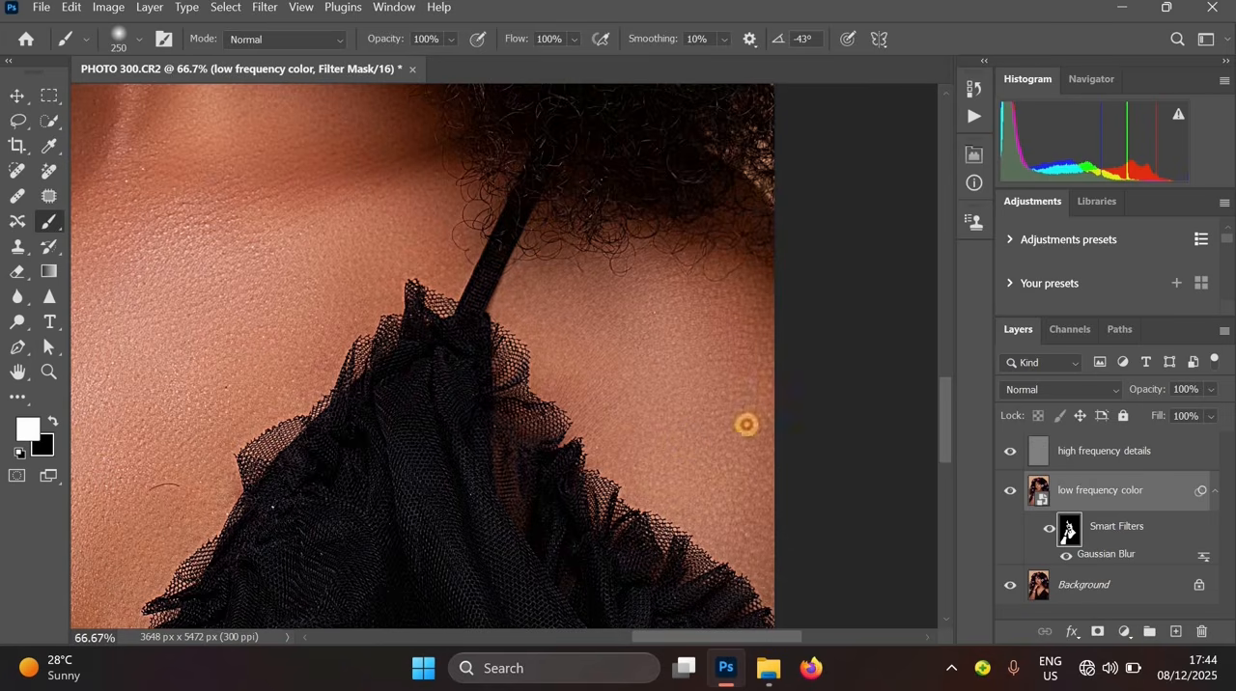
{"action": "left_click", "coordinate": [623, 369], "text": "alt"}
{"action": "left_click_drag", "start_coordinate": [425, 313], "coordinate": [593, 576]}
{"action": "left_click", "coordinate": [430, 403], "text": "ctrl"}
{"action": "left_click_drag", "start_coordinate": [581, 317], "coordinate": [580, 566]}
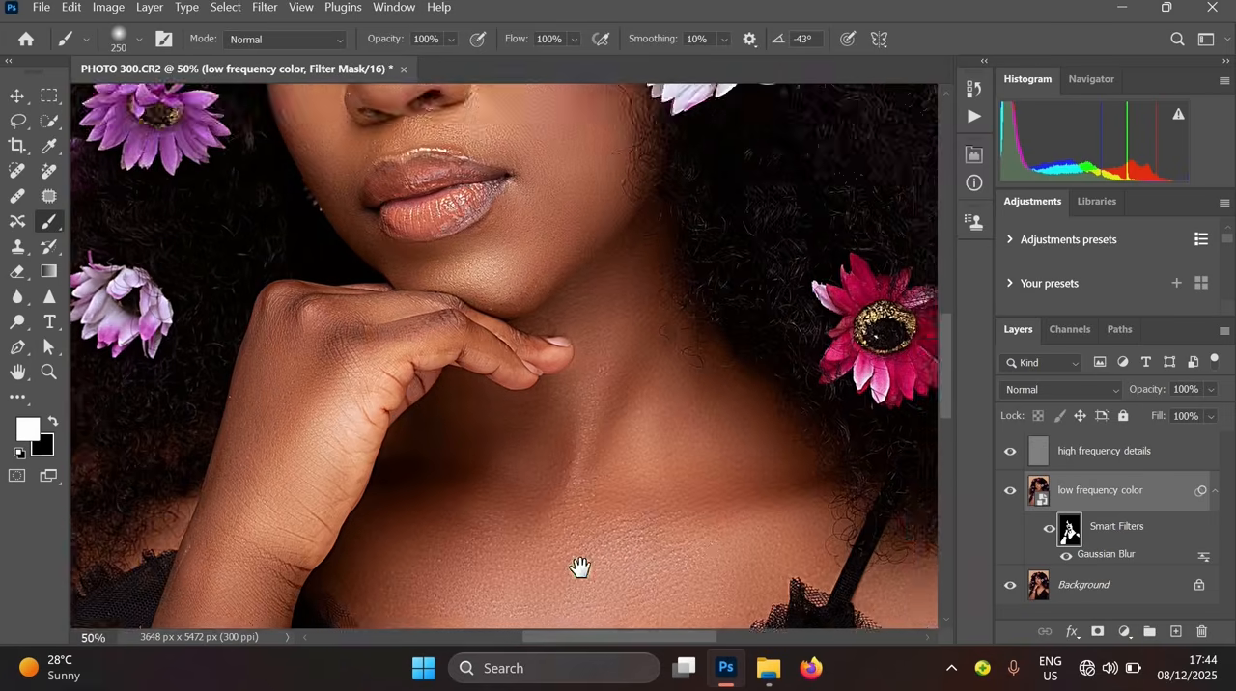
{"action": "left_click", "coordinate": [469, 325], "text": "ctrl"}
{"action": "left_click", "coordinate": [474, 311], "text": "ctrl"}
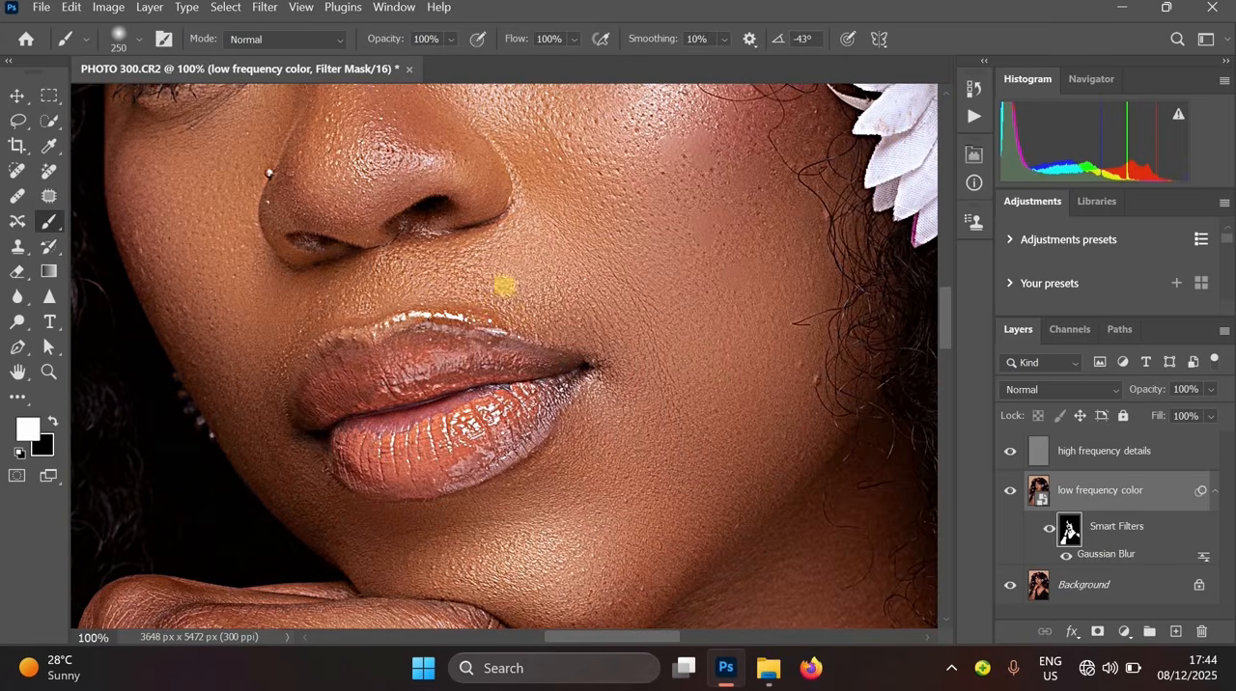
{"action": "key", "text": "["}
{"action": "key", "text": "["}
{"action": "key", "text": "["}
{"action": "key", "text": "["}
{"action": "left_click", "coordinate": [588, 283], "text": "alt"}
{"action": "left_click", "coordinate": [588, 283], "text": "alt"}
{"action": "left_click", "coordinate": [588, 283], "text": "alt"}
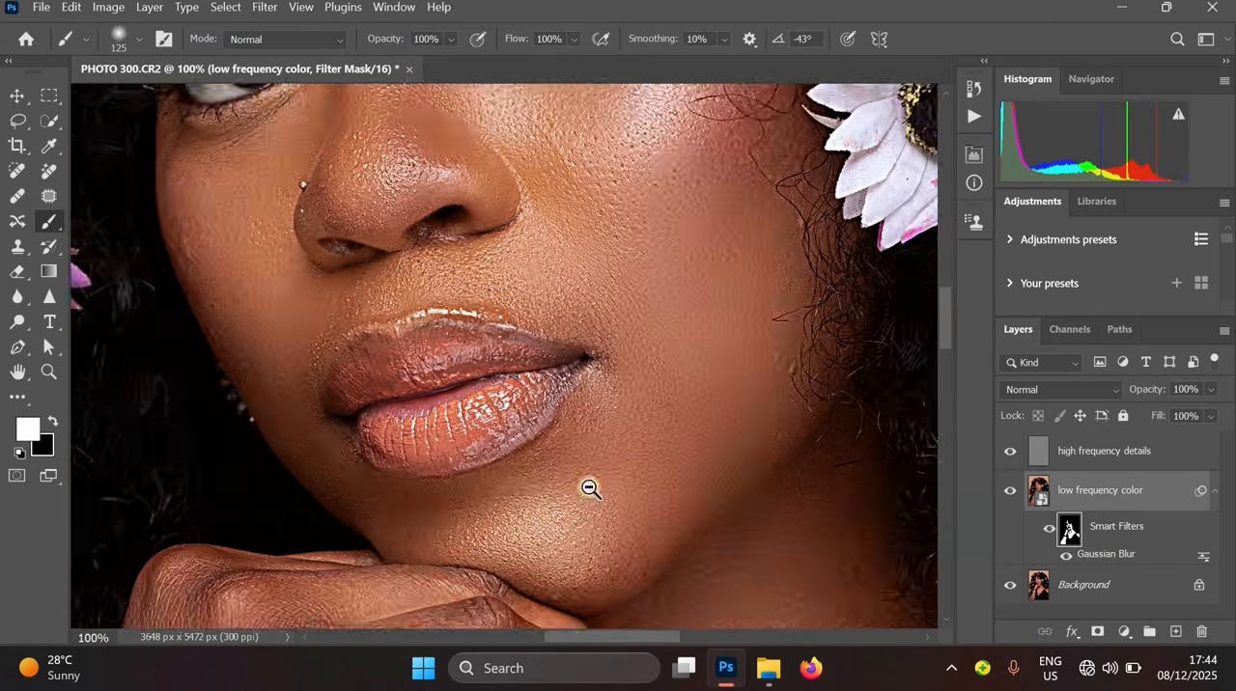
{"action": "left_click_drag", "start_coordinate": [588, 489], "coordinate": [568, 235]}
{"action": "key", "text": "ctrl+plus"}
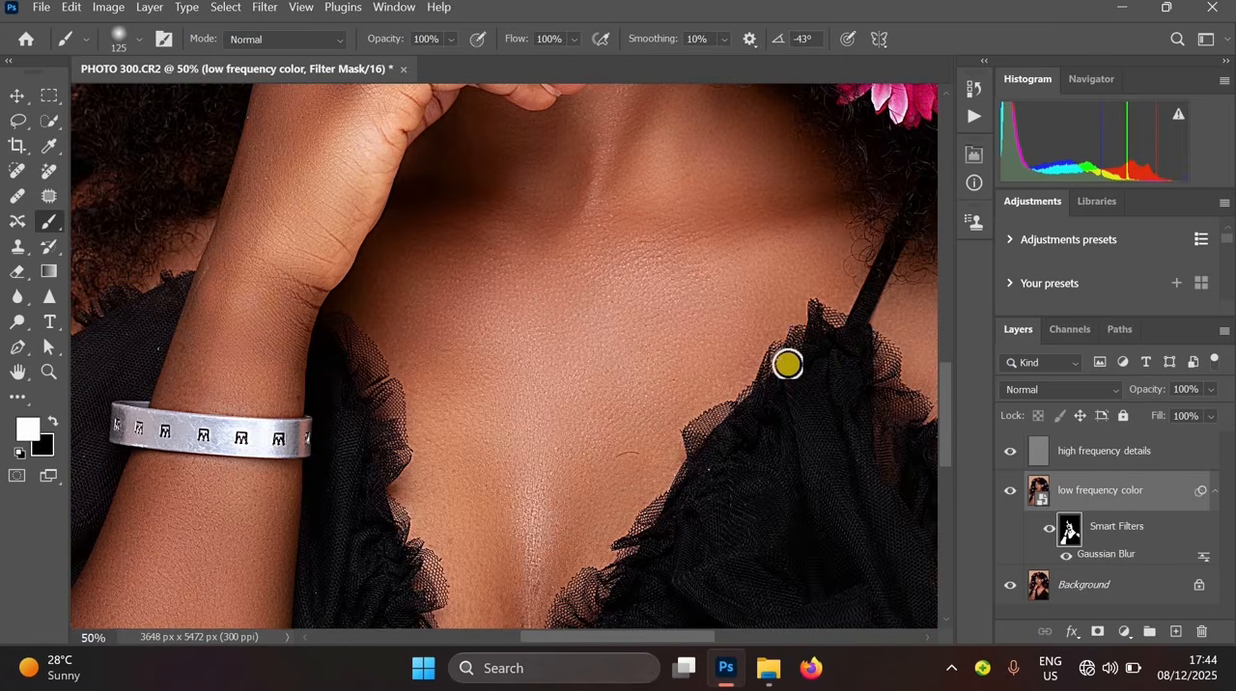
- Reopen the Gaussian Blur filter settings and accept them without changes
{"action": "double_click", "coordinate": [1122, 560]}
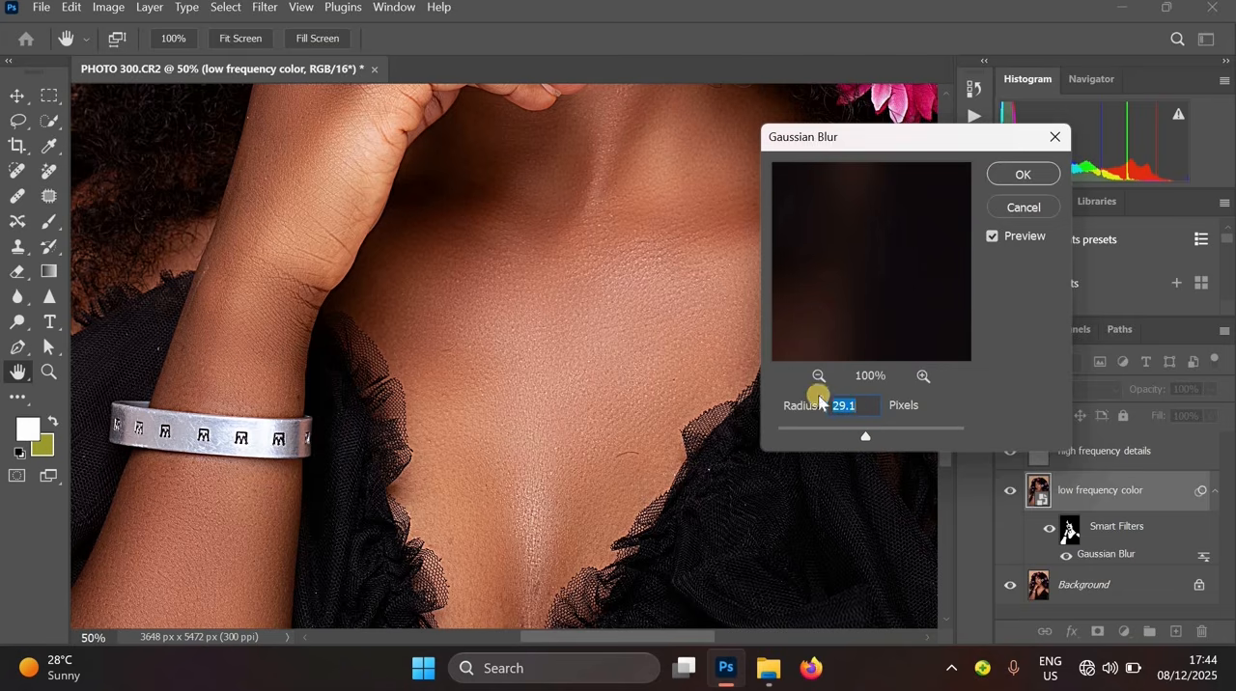
{"action": "key", "text": "Return"}
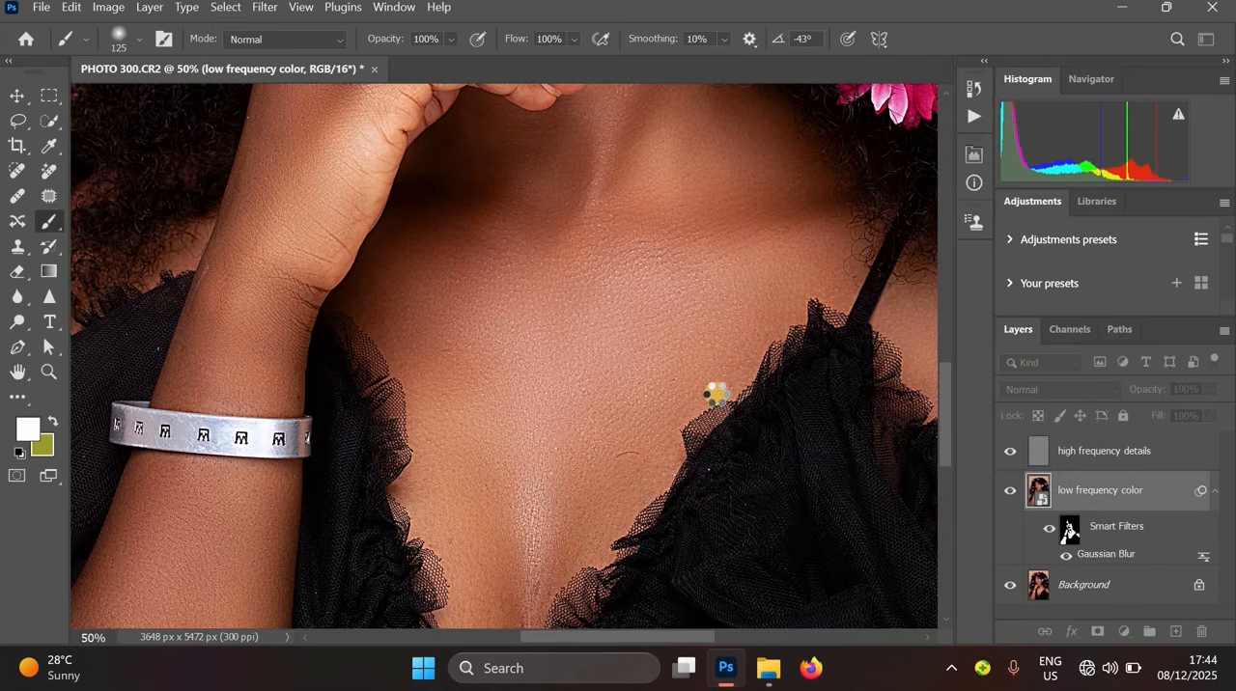
{"action": "left_click", "coordinate": [721, 387], "text": "alt"}
{"action": "left_click", "coordinate": [729, 338], "text": "alt"}
{"action": "left_click_drag", "start_coordinate": [666, 345], "coordinate": [617, 485]}
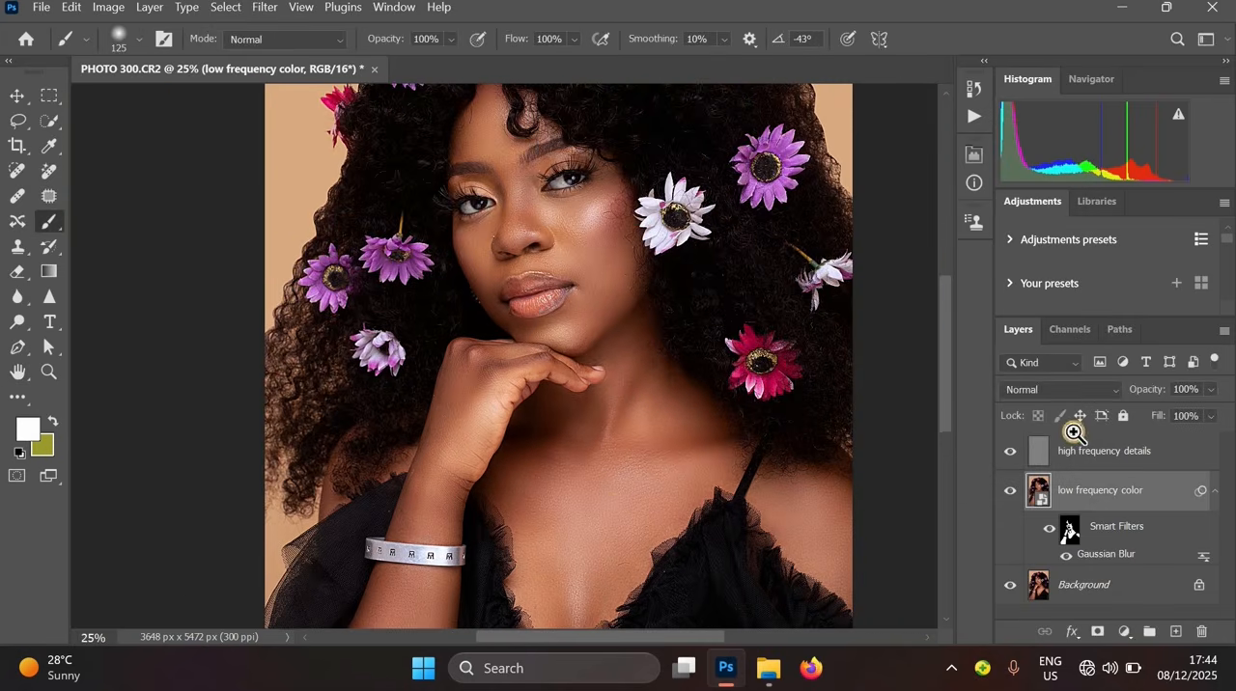
{"action": "left_click", "coordinate": [875, 332]}
{"action": "left_click", "coordinate": [849, 327]}
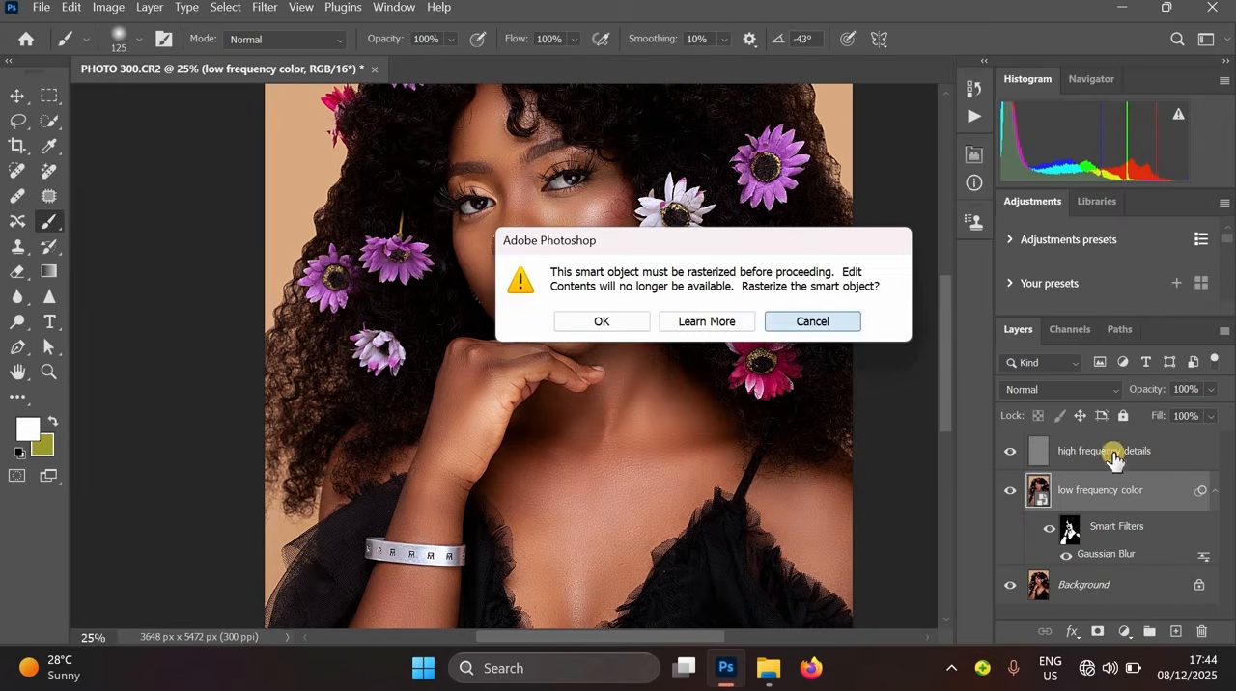
- Duplicate the Background layer and merge the copy with the low and high frequency layers
{"action": "left_click", "coordinate": [1101, 594]}
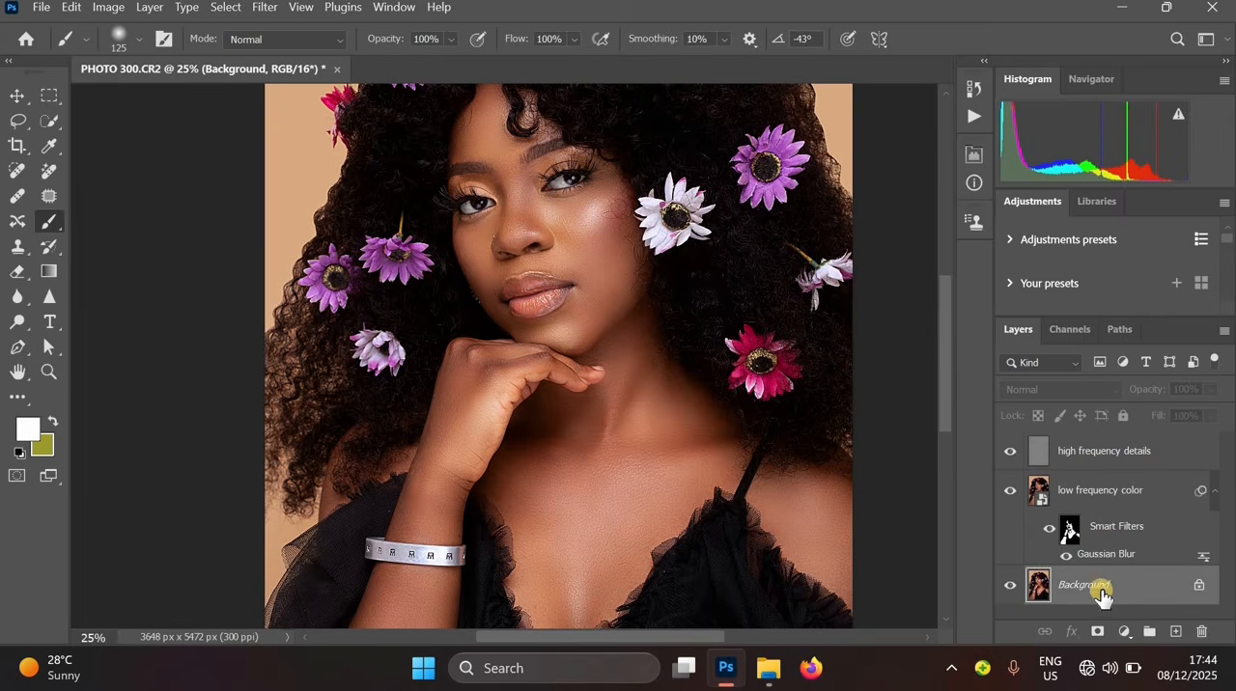
{"action": "key", "text": "ctrl+j"}
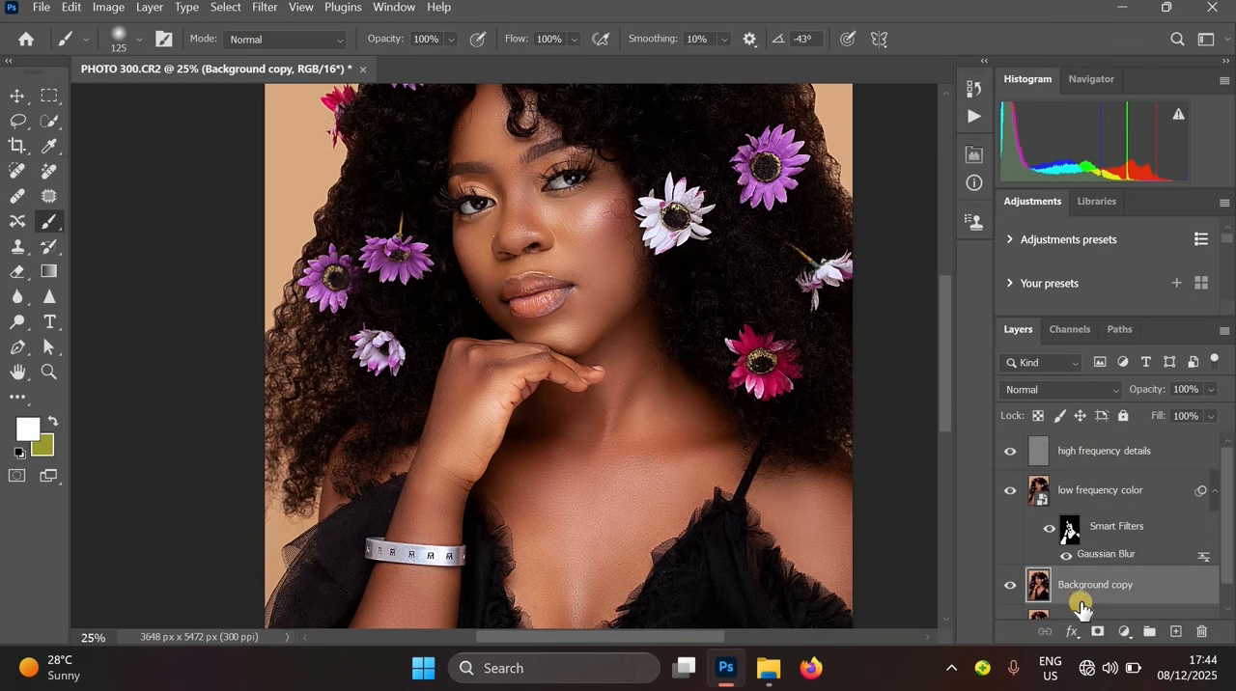
{"action": "left_click", "coordinate": [1112, 454], "text": "shift"}
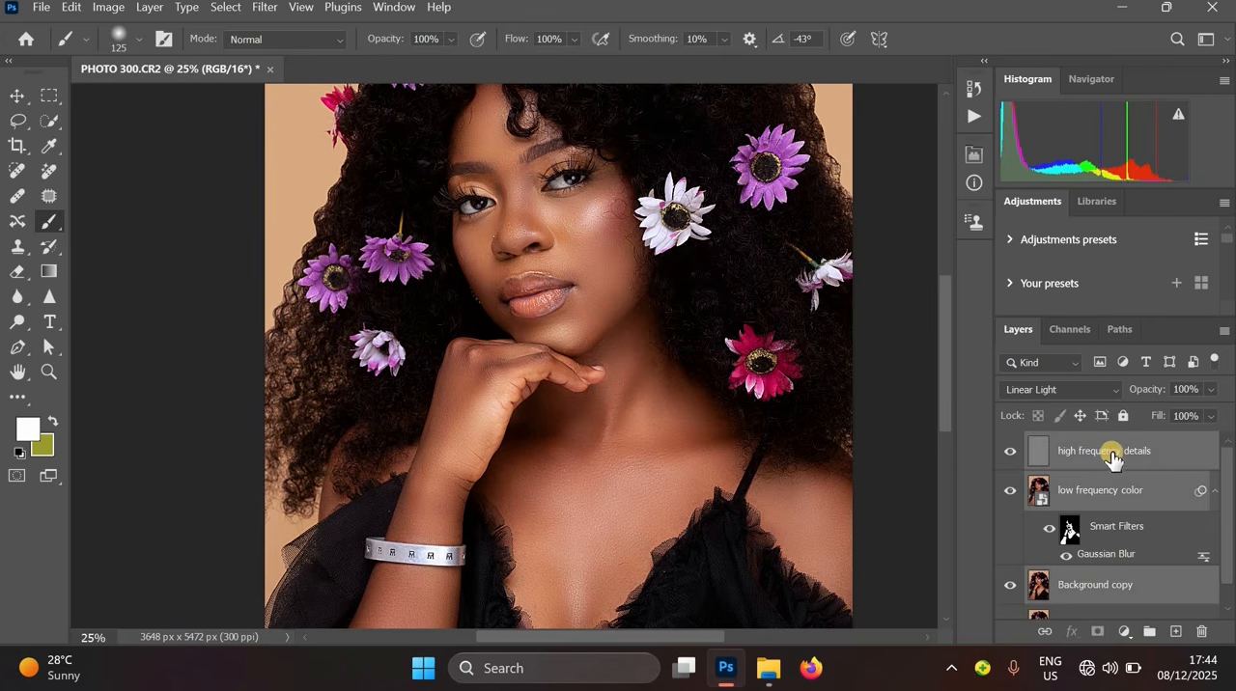
{"action": "key", "text": "ctrl+e"}
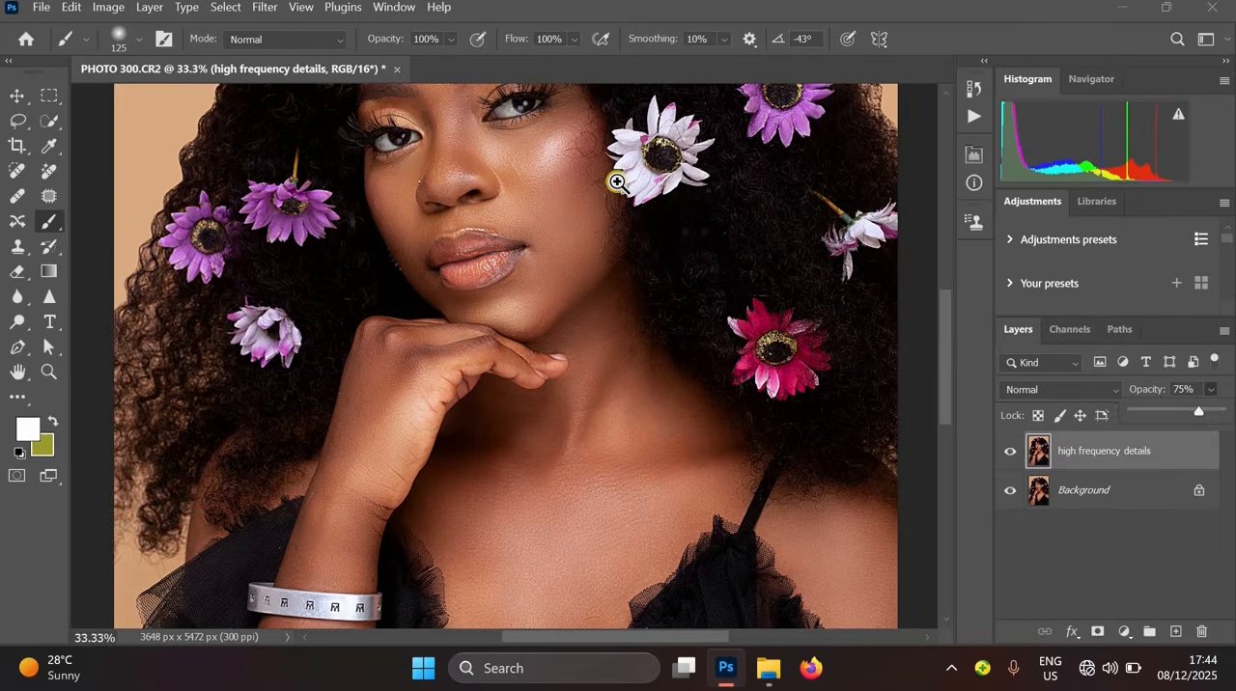
- Set the merged high frequency details layer's opacity to about 75%
{"action": "scroll", "coordinate": [617, 183], "scroll_direction": "up", "scroll_amount": 3}
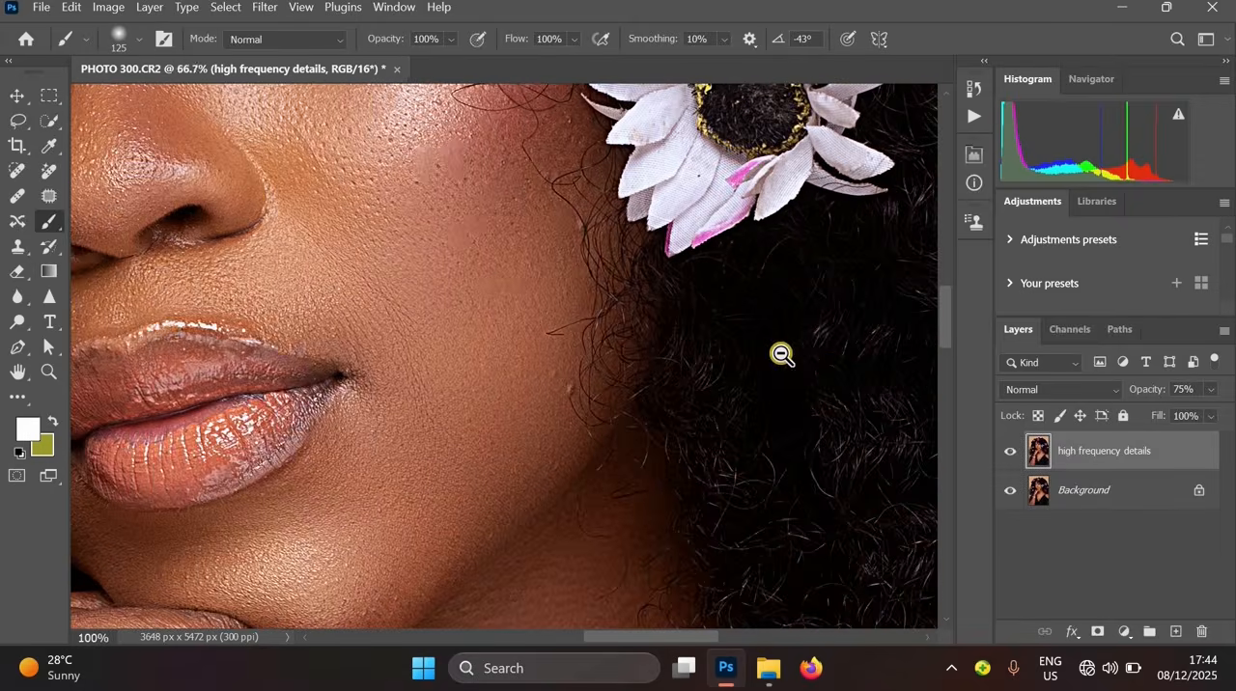
{"action": "scroll", "coordinate": [782, 355], "scroll_direction": "down", "scroll_amount": 2}
{"action": "left_click", "coordinate": [1210, 389]}
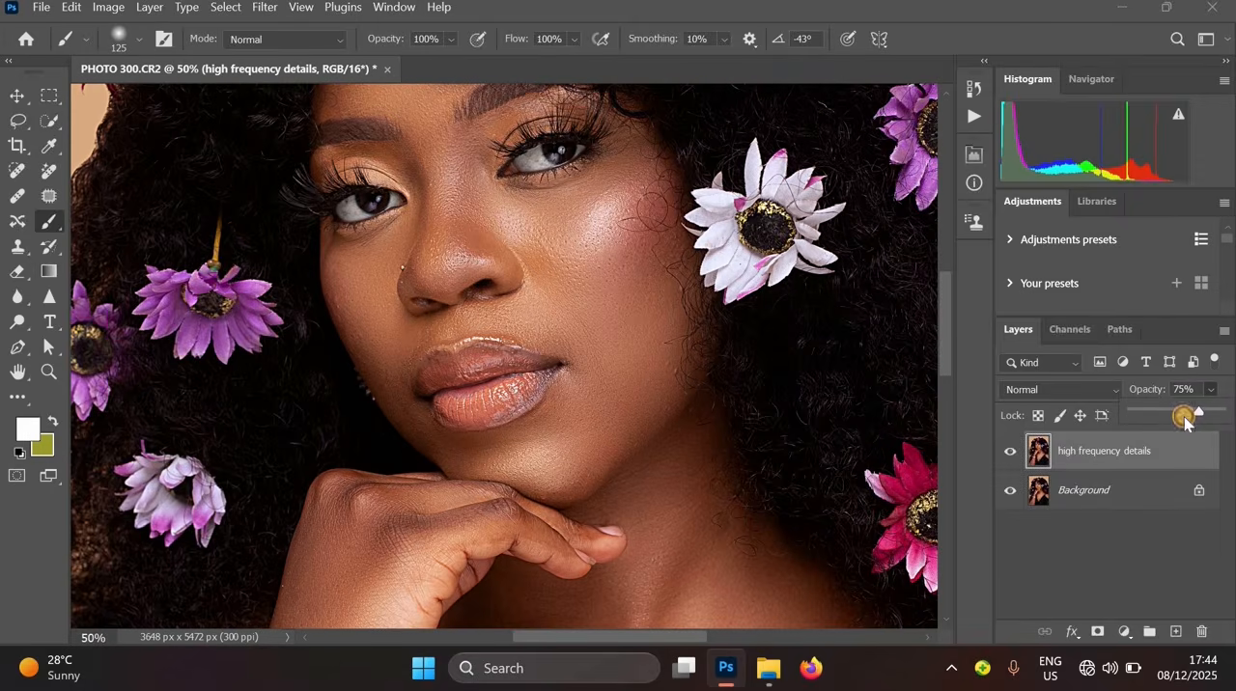
{"action": "left_click_drag", "start_coordinate": [1185, 422], "coordinate": [1177, 422]}
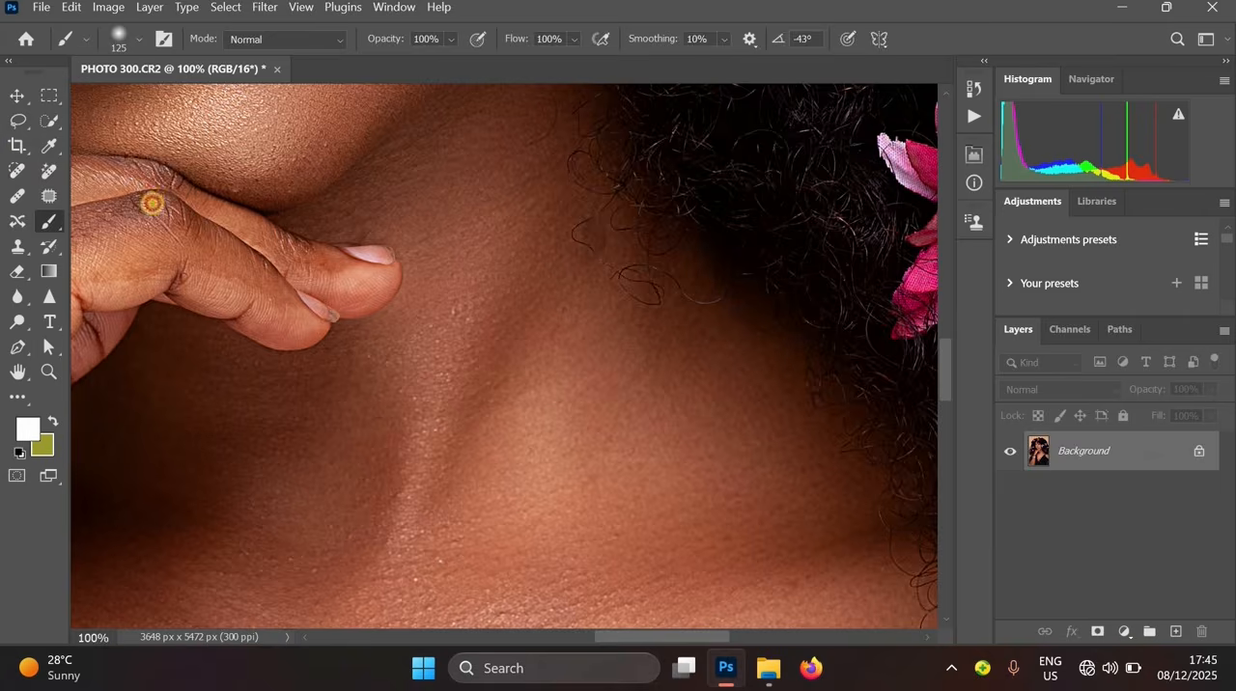
- Compare the retouched image with the original by switching between the History snapshot and the latest state
{"action": "scroll", "coordinate": [566, 455], "scroll_direction": "down", "scroll_amount": 1}
{"action": "scroll", "coordinate": [724, 352], "scroll_direction": "down", "scroll_amount": 2}
{"action": "scroll", "coordinate": [724, 352], "scroll_direction": "down", "scroll_amount": 2}
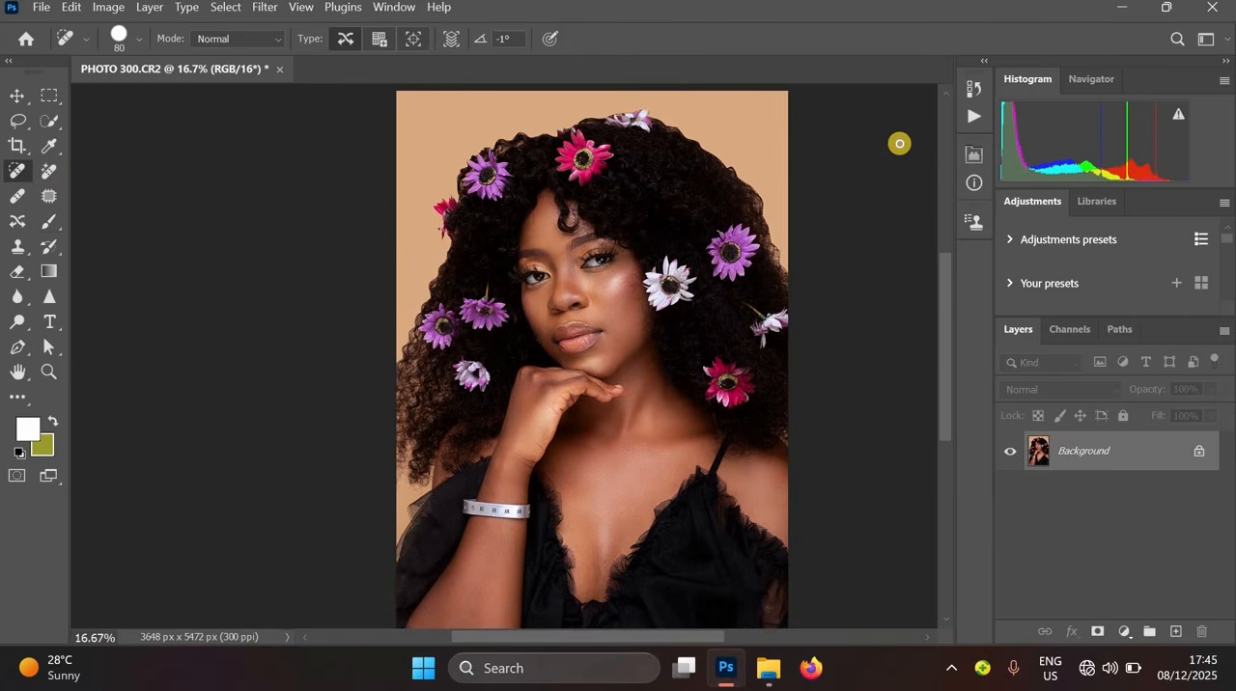
{"action": "left_click", "coordinate": [980, 117]}
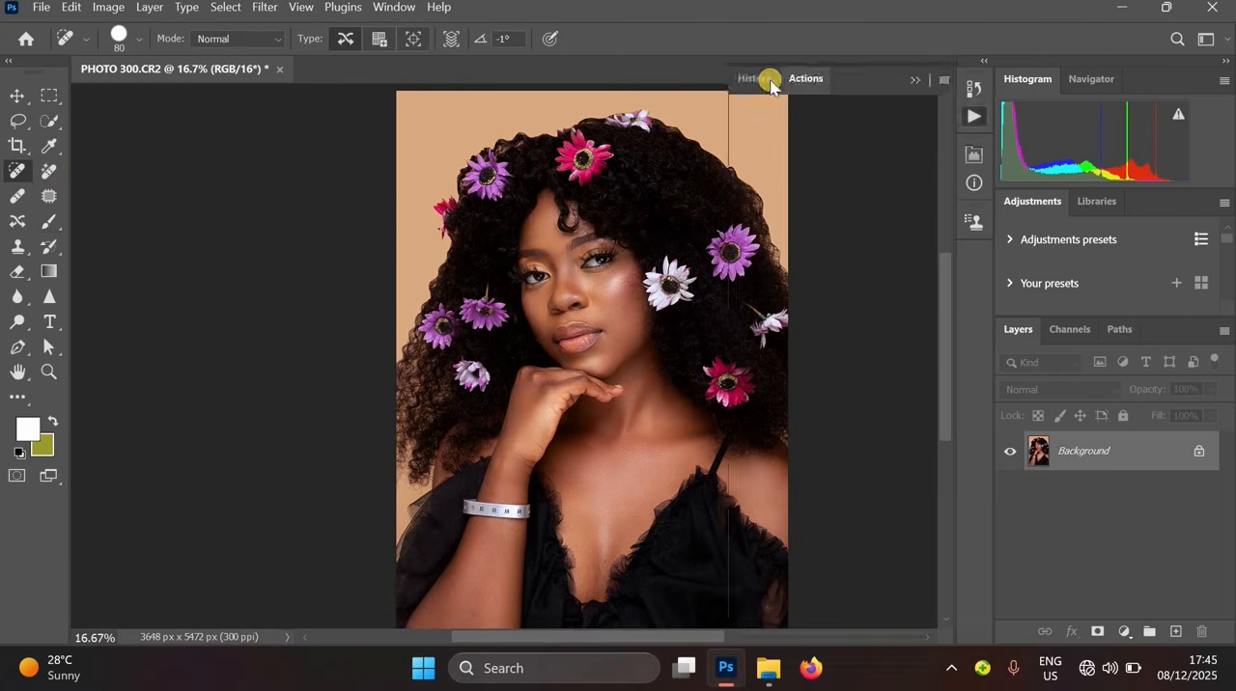
{"action": "left_click", "coordinate": [761, 81]}
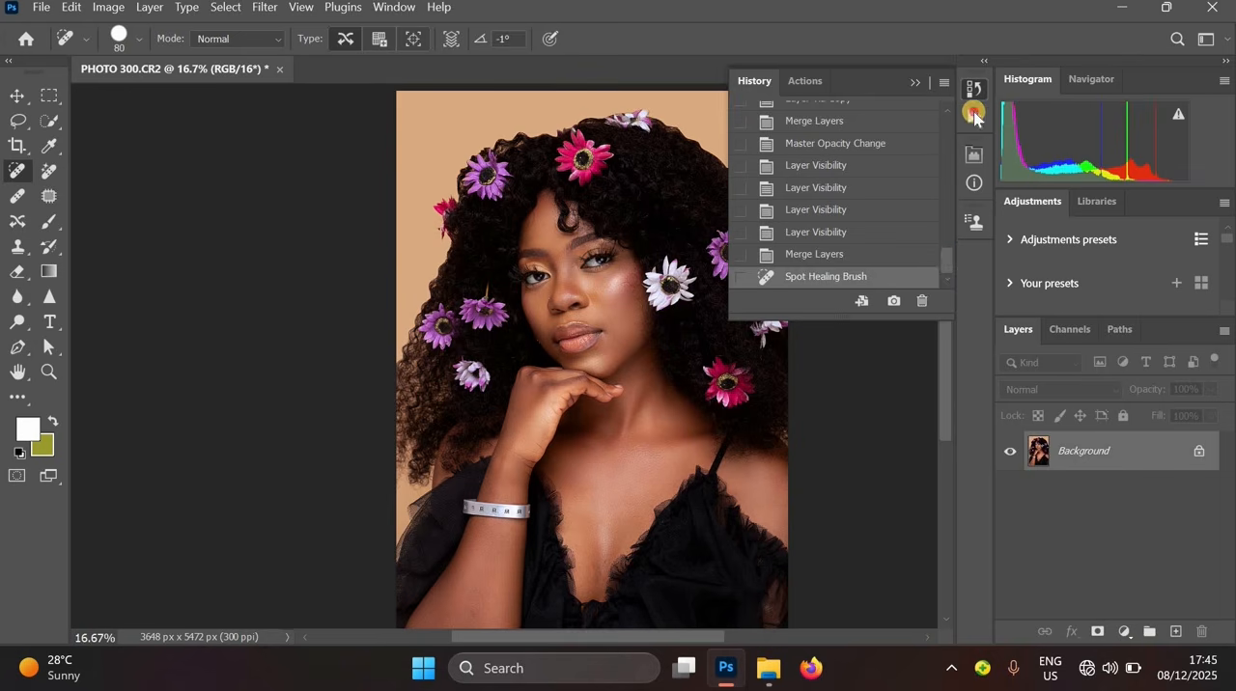
{"action": "scroll", "coordinate": [932, 106], "scroll_direction": "up", "scroll_amount": 5}
{"action": "left_click", "coordinate": [903, 124]}
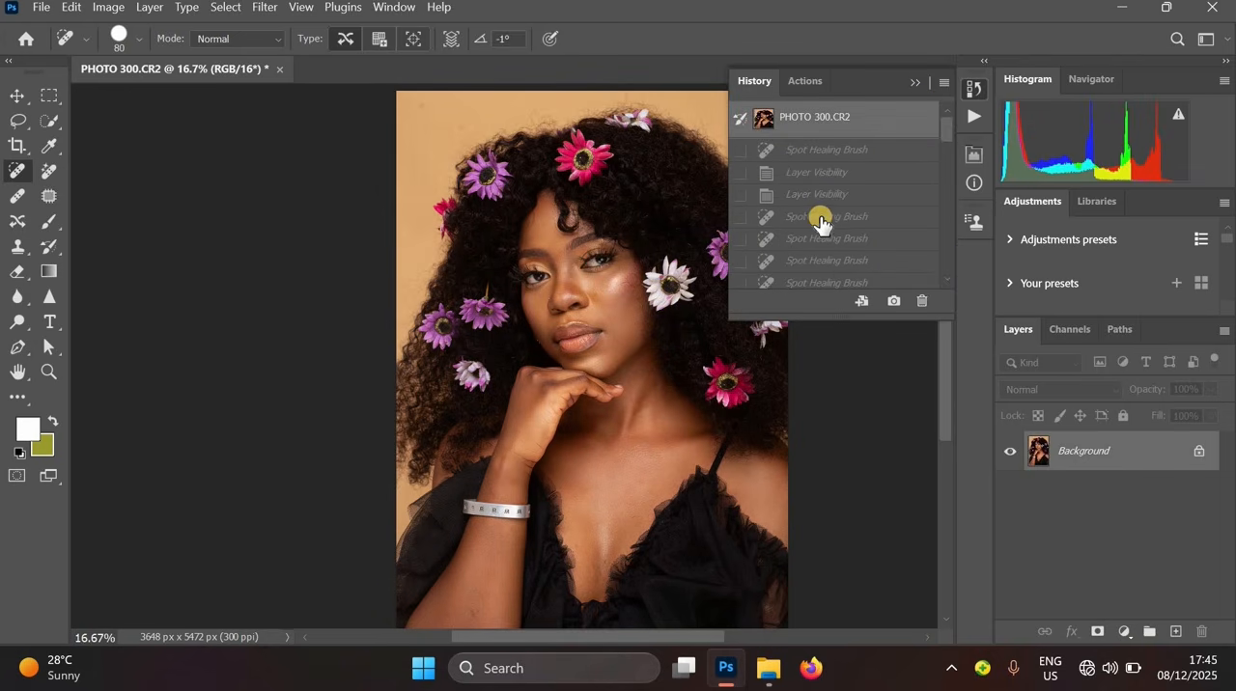
{"action": "key", "text": "ctrl+z"}
{"action": "left_click", "coordinate": [623, 311], "text": "ctrl"}
{"action": "left_click_drag", "start_coordinate": [641, 230], "coordinate": [626, 307]}
{"action": "key", "text": "ctrl+z"}
{"action": "key", "text": "ctrl+z"}
{"action": "left_click_drag", "start_coordinate": [643, 526], "coordinate": [606, 301]}
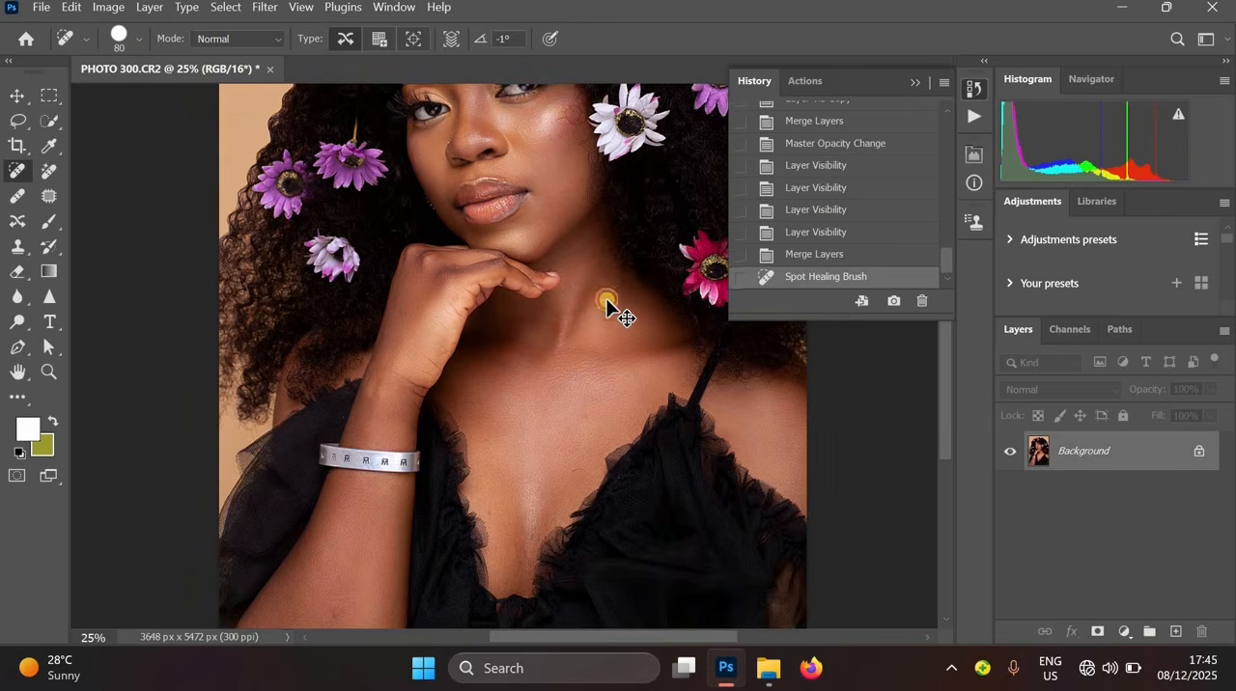
{"action": "key", "text": "ctrl+z"}
{"action": "key", "text": "ctrl+z"}
{"action": "left_click", "coordinate": [580, 282], "text": "alt"}
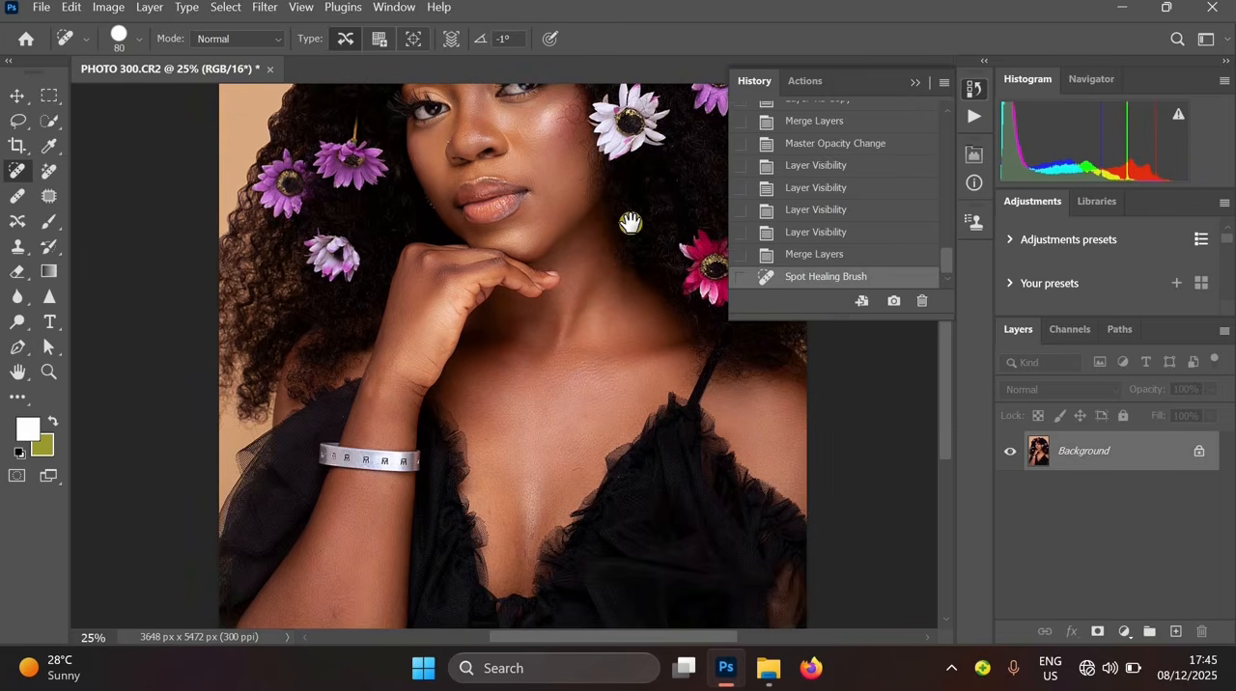
{"action": "left_click_drag", "start_coordinate": [628, 223], "coordinate": [579, 313]}
{"action": "left_click", "coordinate": [552, 238], "text": "ctrl"}
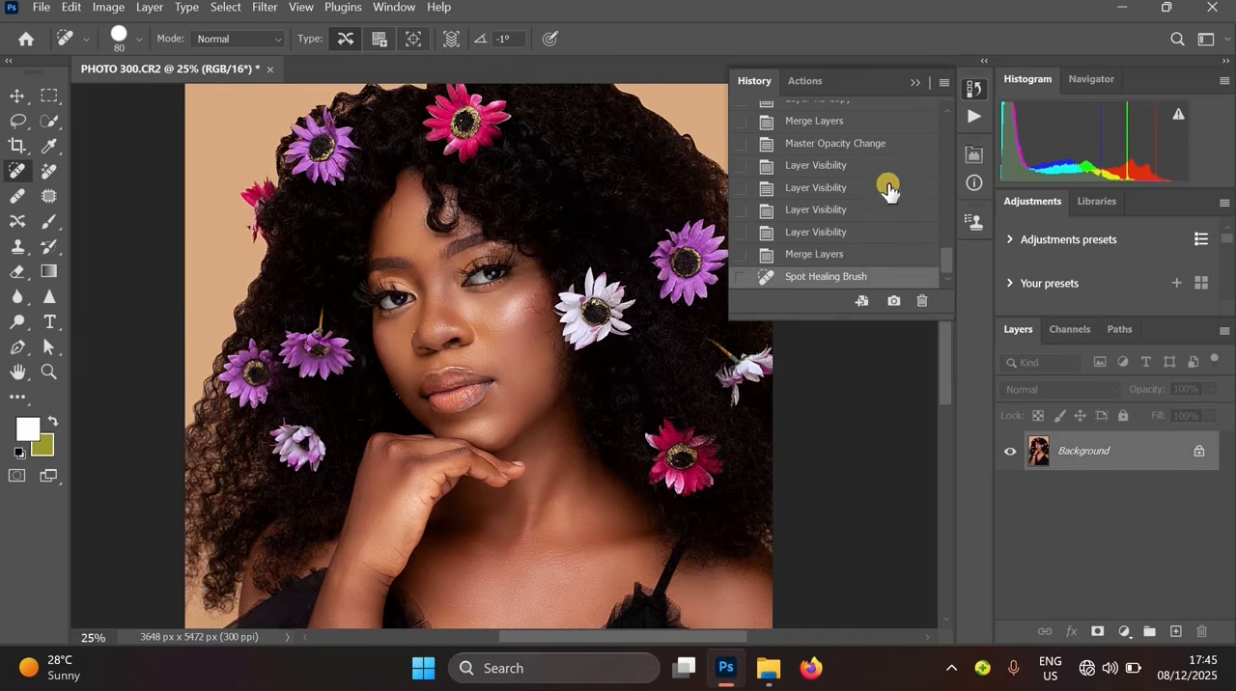
- Toggle the History panel between the original snapshot and the latest state once more to review the result
{"action": "left_click", "coordinate": [916, 83]}
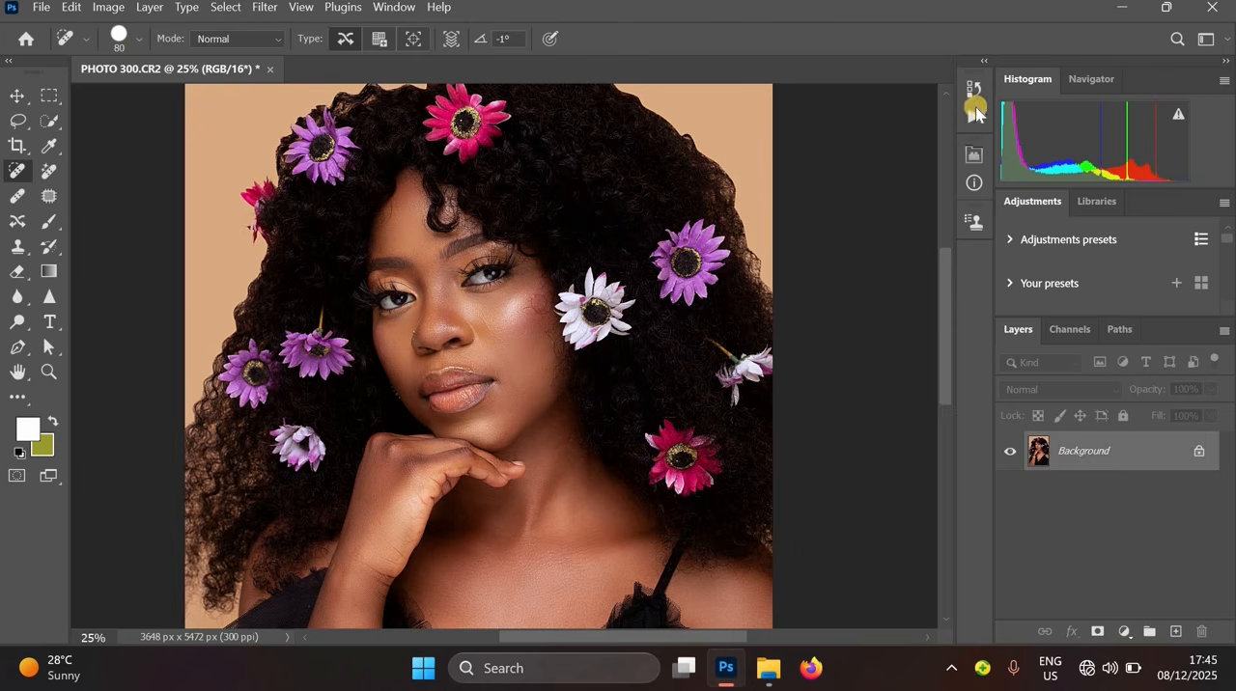
{"action": "left_click", "coordinate": [974, 114]}
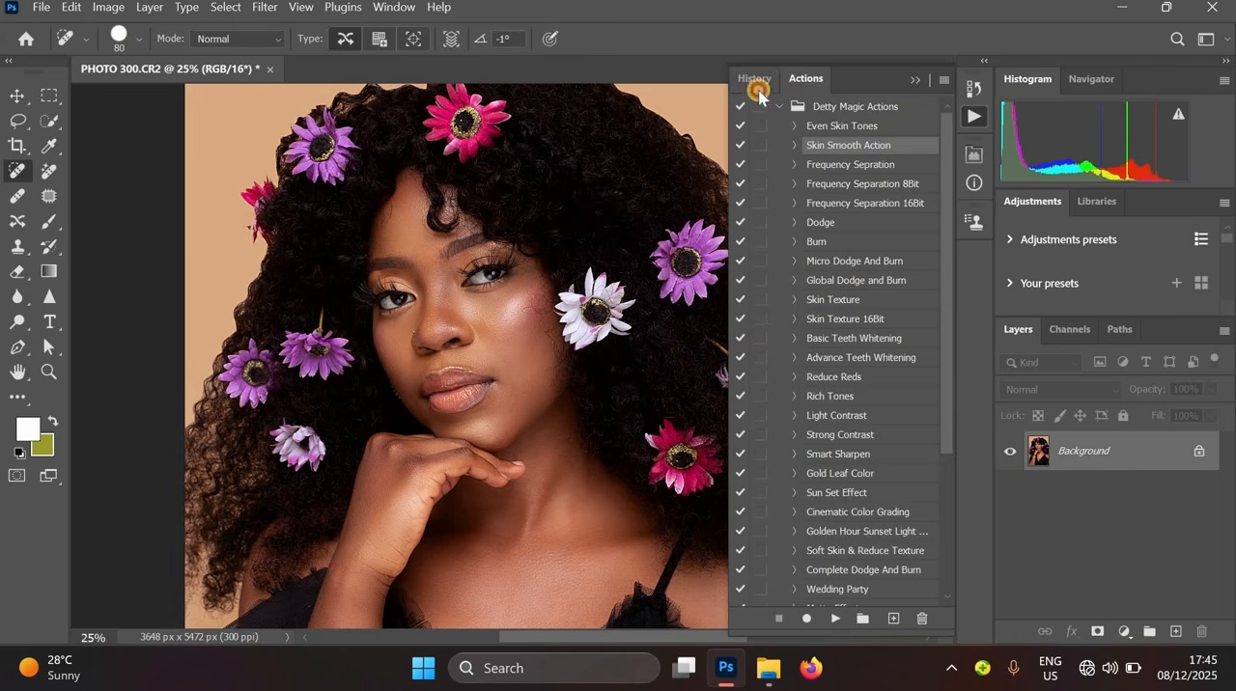
{"action": "left_click", "coordinate": [761, 86]}
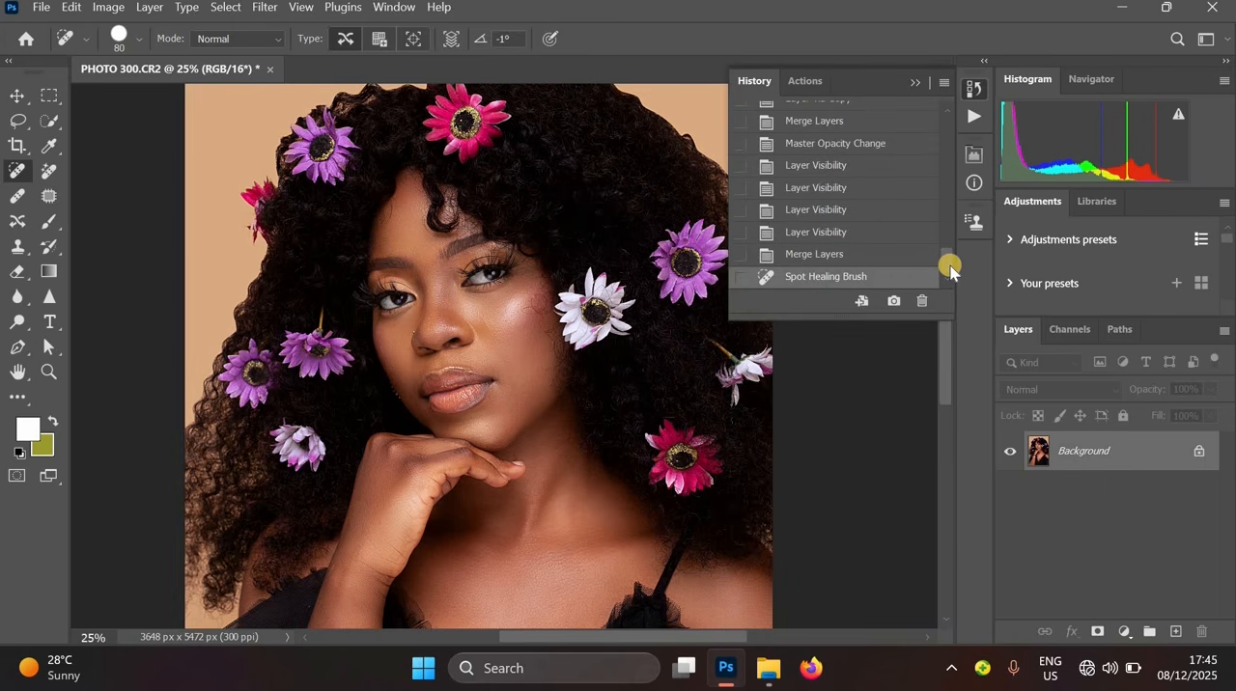
{"action": "left_click_drag", "start_coordinate": [945, 267], "coordinate": [926, 125]}
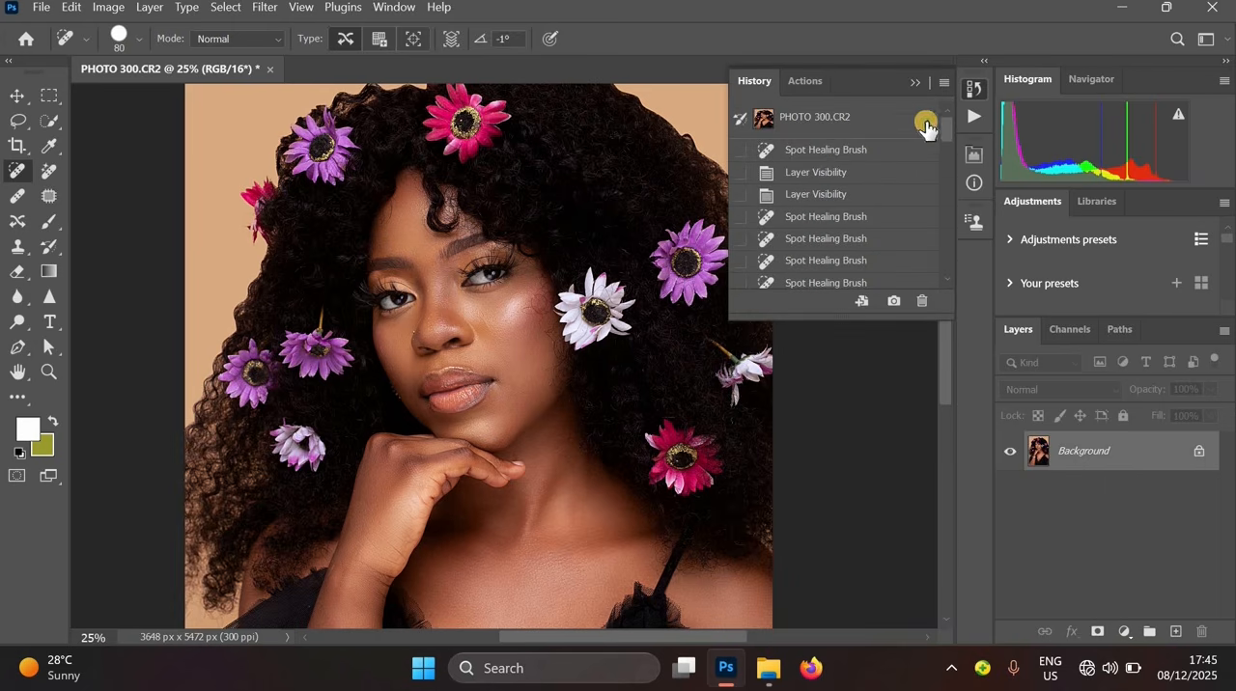
{"action": "left_click", "coordinate": [925, 129]}
{"action": "key", "text": "ctrl+z"}
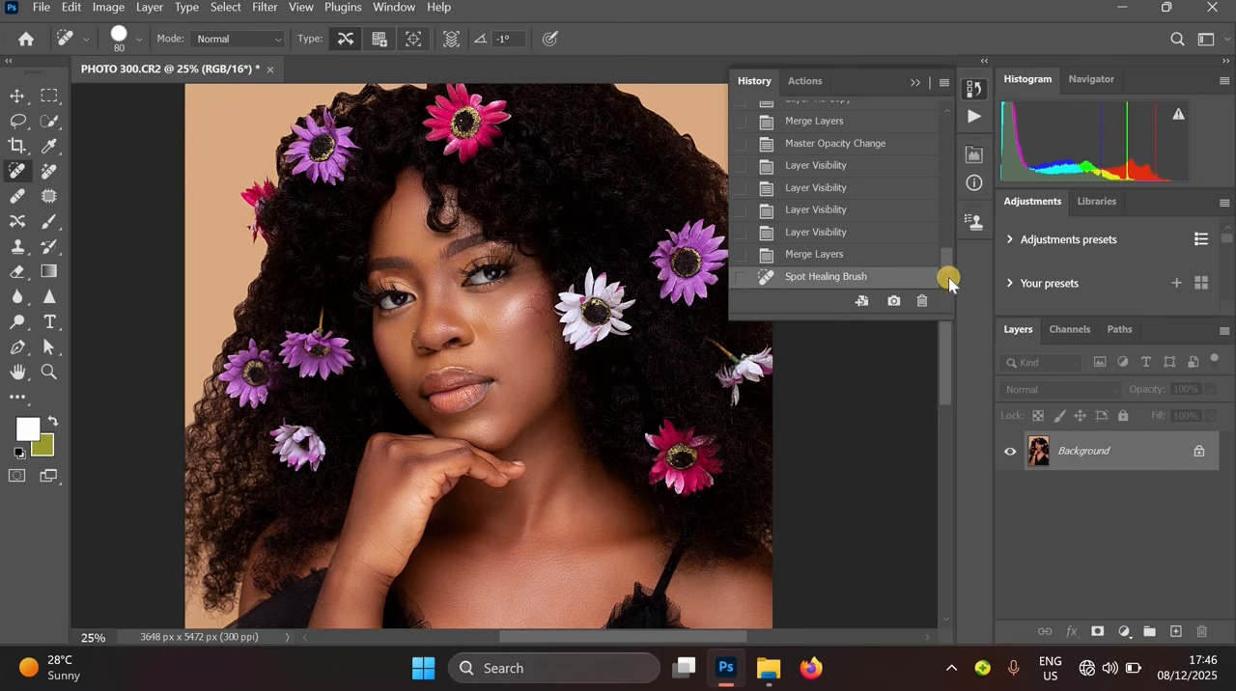
{"action": "scroll", "coordinate": [946, 135], "scroll_direction": "up", "scroll_amount": 5}
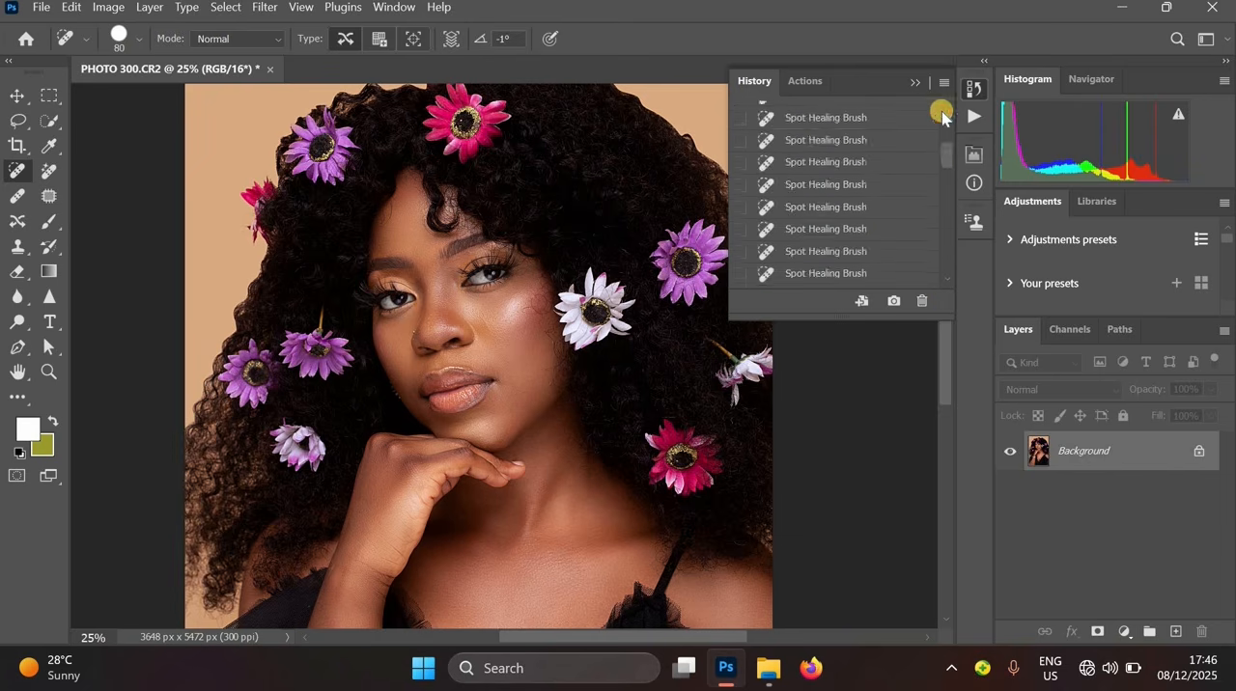
- Return to the latest History state and heal a small blemish on the cheek beside the white flower with the Spot Healing Brush
{"action": "left_click", "coordinate": [910, 120]}
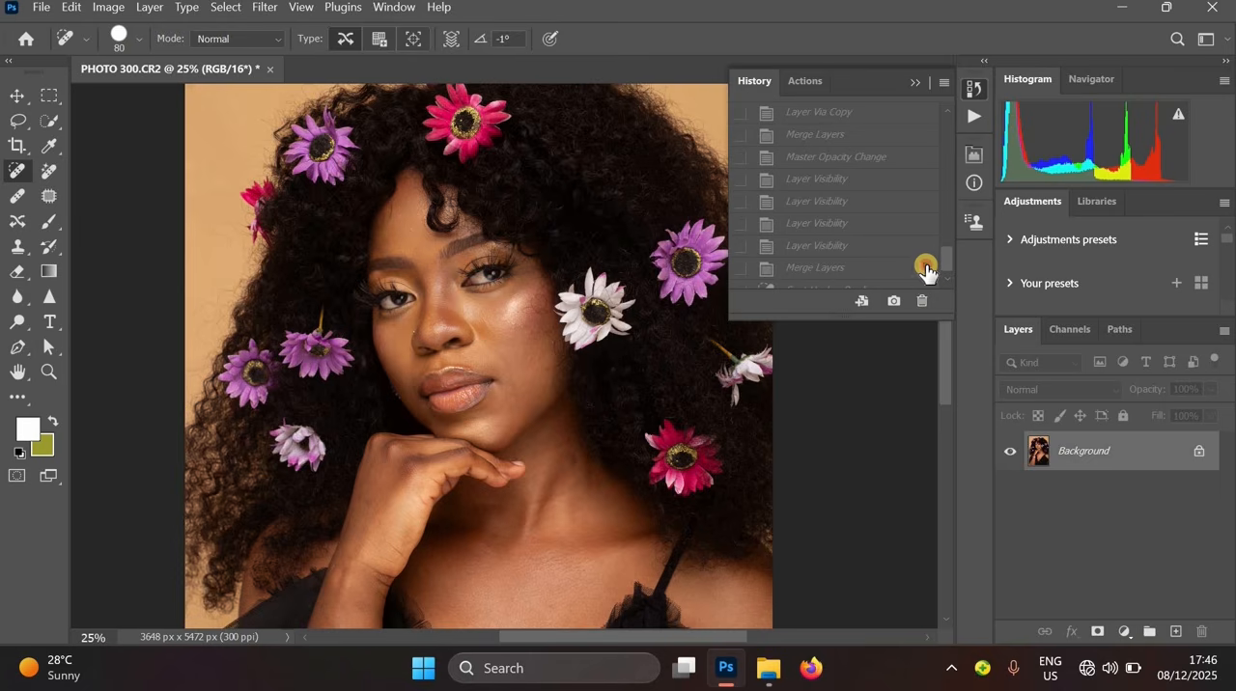
{"action": "left_click", "coordinate": [926, 268]}
{"action": "left_click_drag", "start_coordinate": [603, 311], "coordinate": [558, 333]}
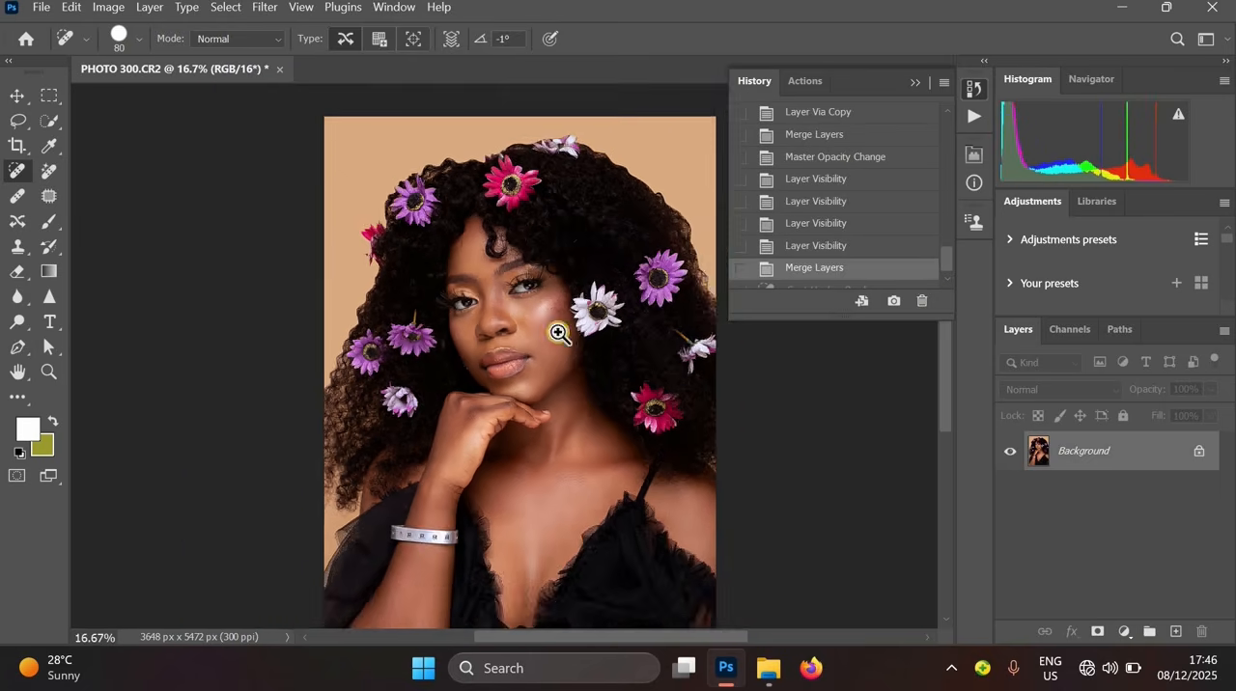
{"action": "left_click", "coordinate": [558, 332], "text": "ctrl"}
- Compare the result against an earlier History state and zoom in and out to inspect the healed cheek
{"action": "left_click_drag", "start_coordinate": [942, 256], "coordinate": [933, 111]}
{"action": "left_click", "coordinate": [899, 119]}
{"action": "key", "text": "ctrl+z"}
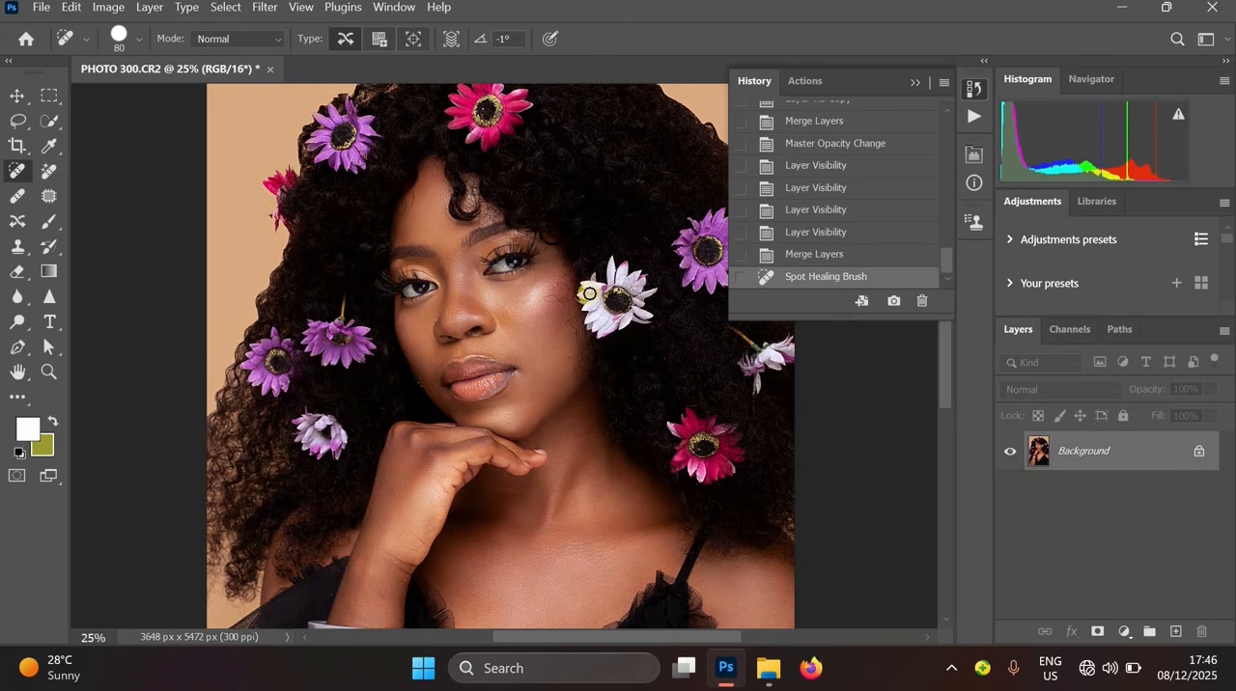
{"action": "left_click", "coordinate": [592, 288], "text": "alt"}
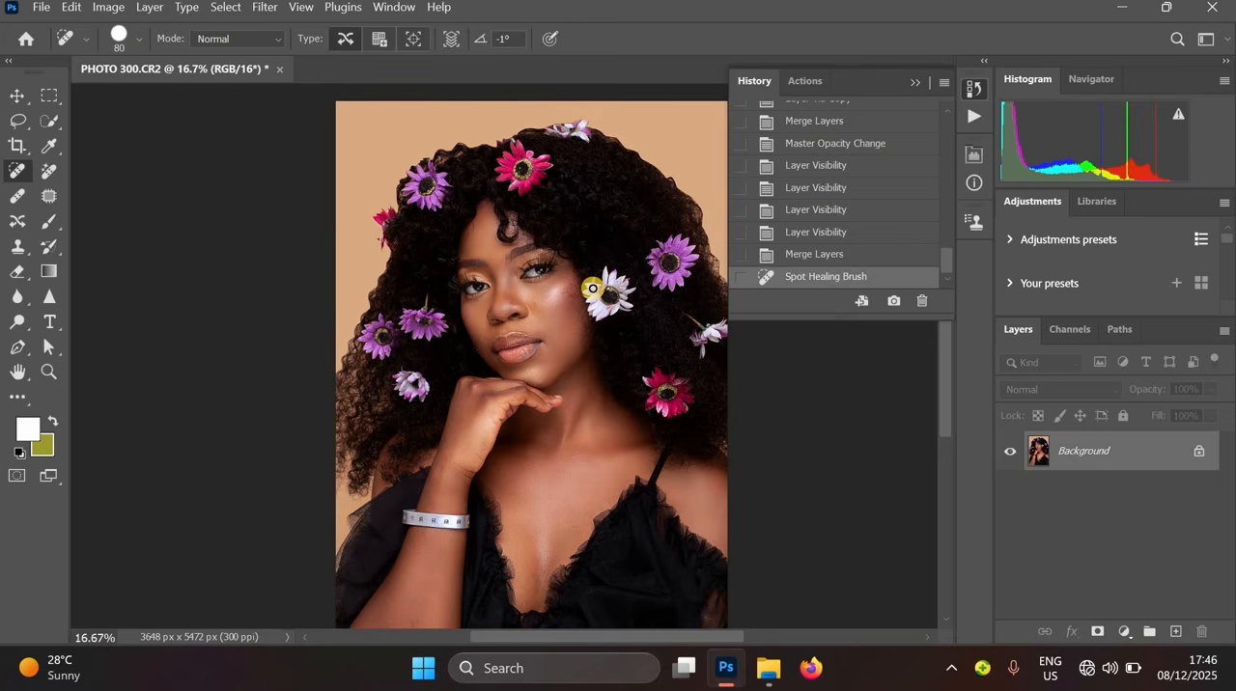
{"action": "scroll", "coordinate": [592, 287], "scroll_direction": "up", "scroll_amount": 1}
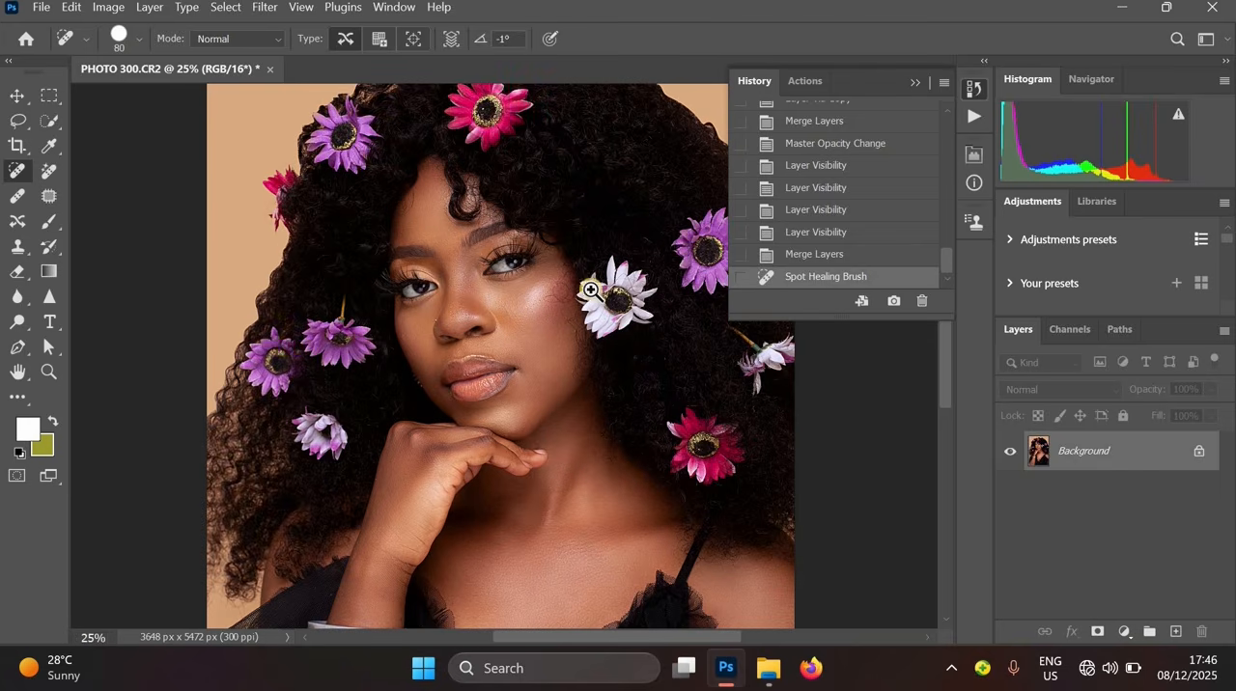
{"action": "left_click", "coordinate": [592, 287], "text": "alt"}
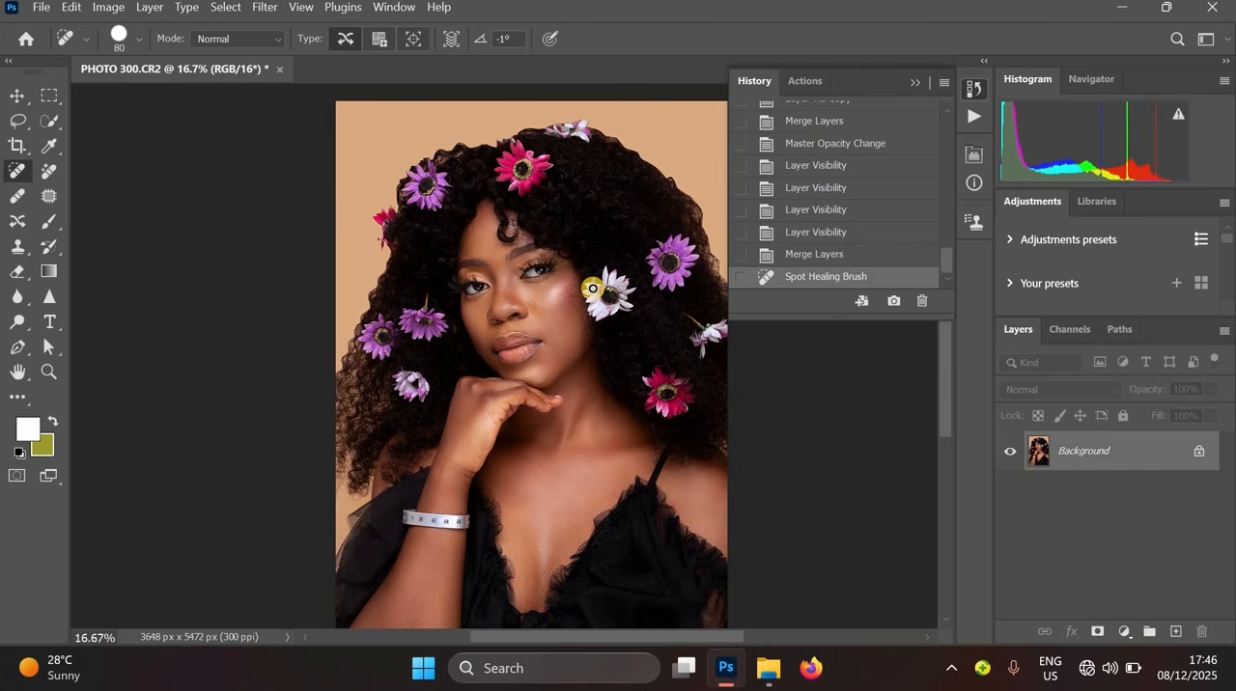